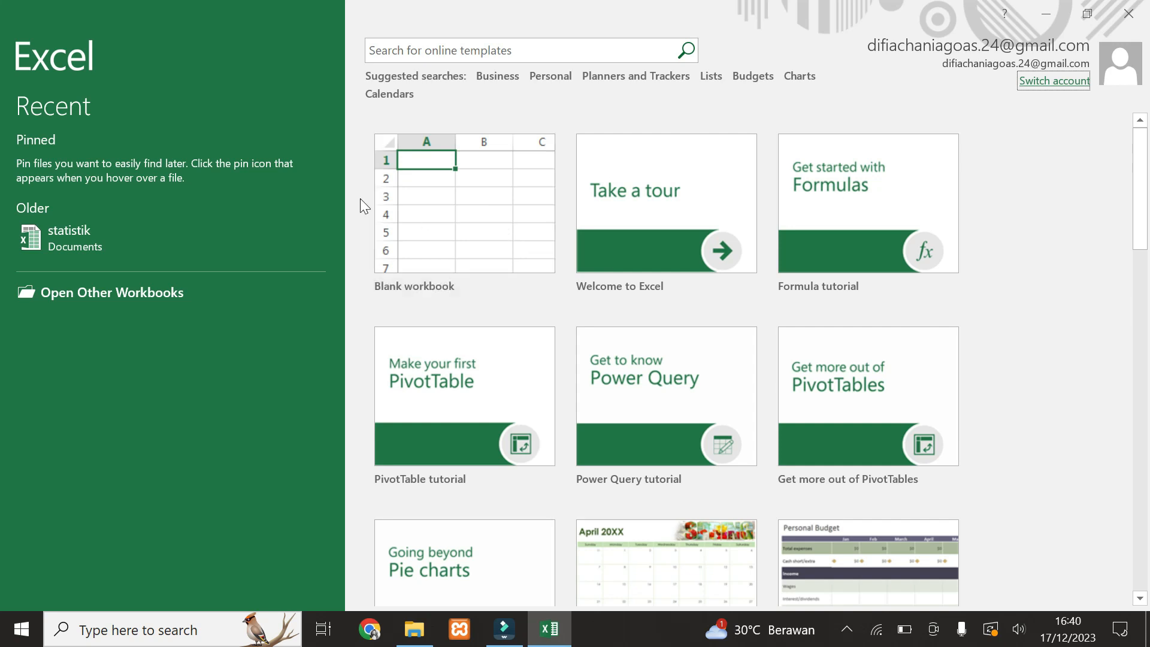
- Create a blank workbook and enter the title "Laporan Buku Kas Harian" in cell A1
{"action": "left_click", "coordinate": [467, 235]}
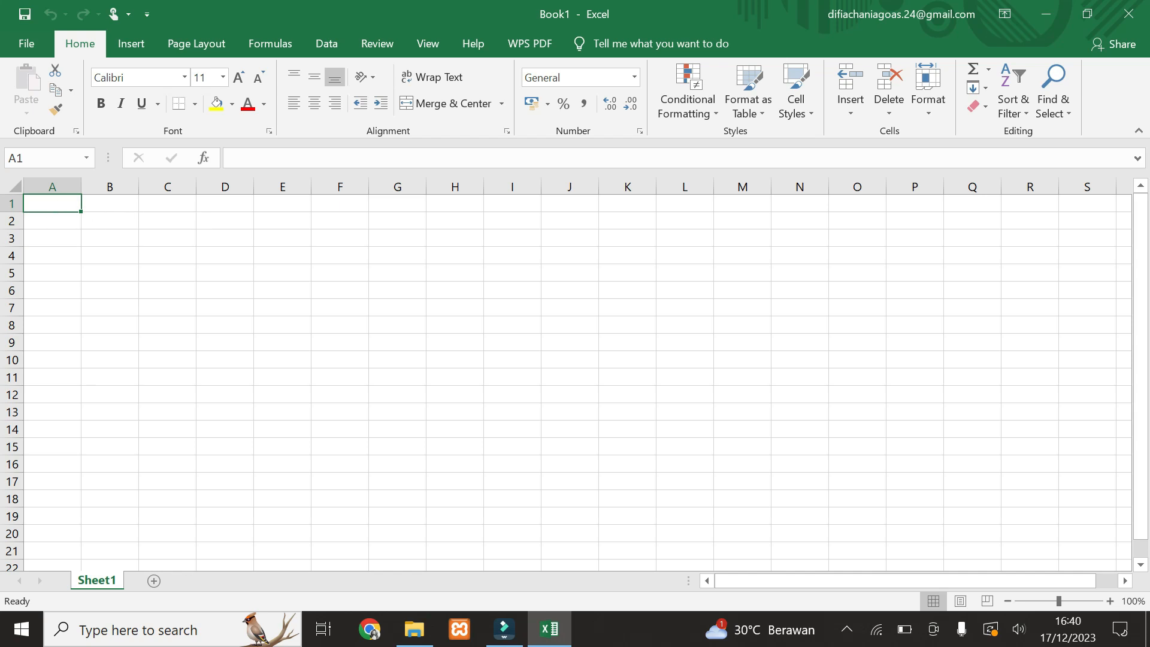
{"action": "type", "text": "La"}
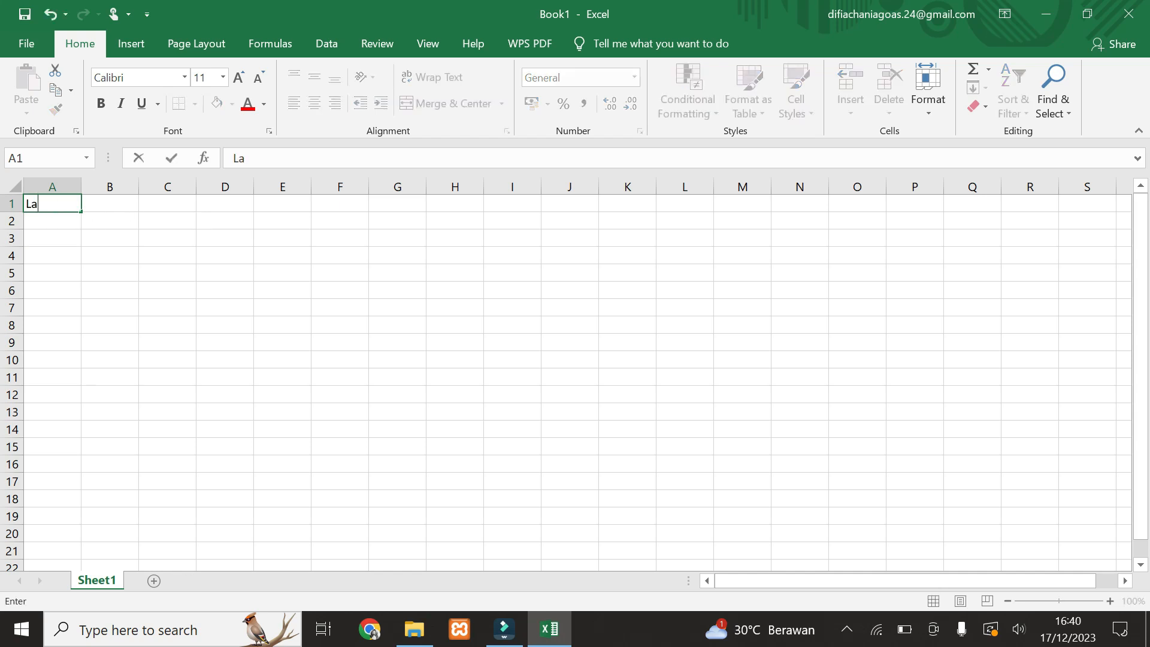
{"action": "type", "text": "poran Buku Kas Harian"}
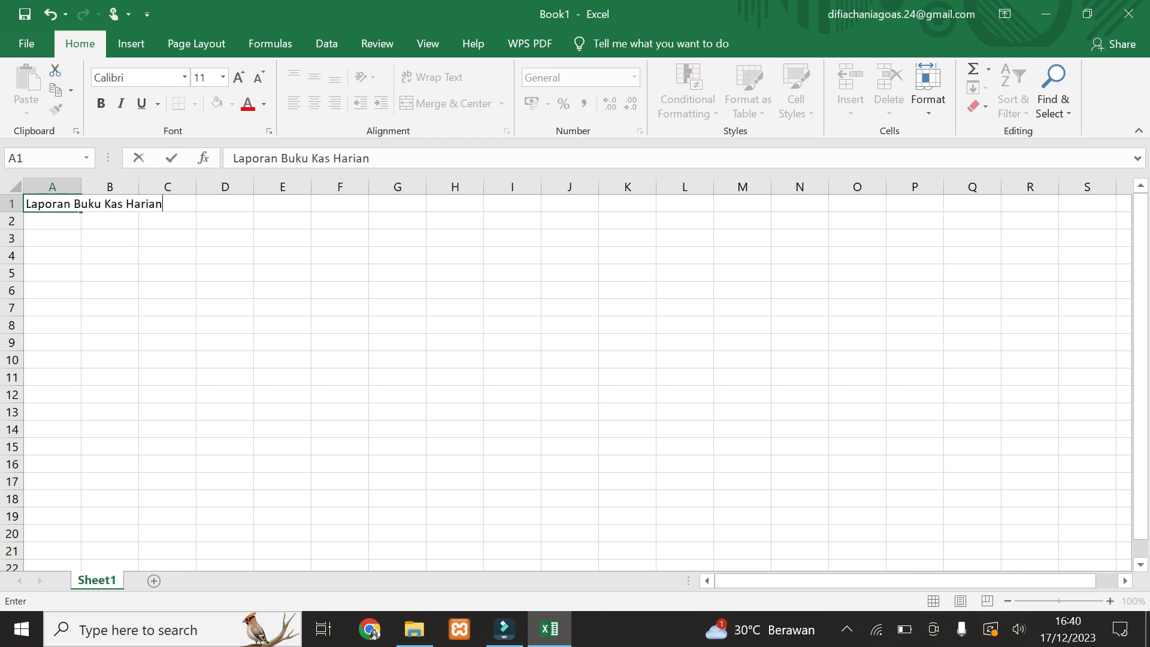
{"action": "key", "text": "Return"}
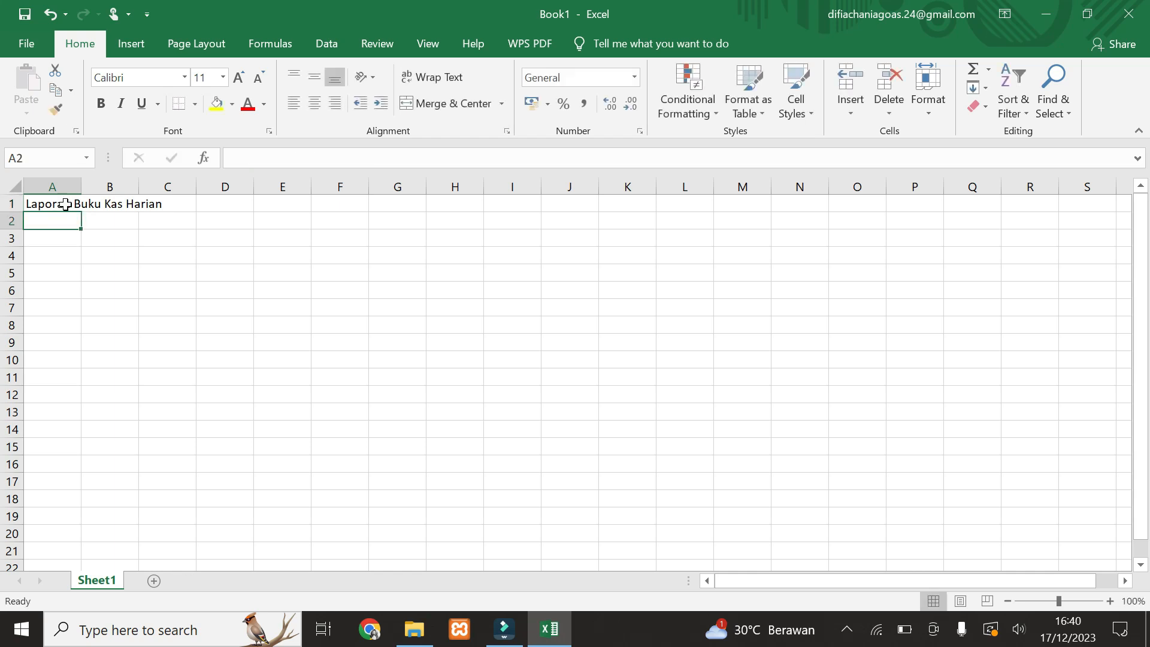
- Enter the cooperative's name, Koperasi Jaya Mandiri "Linda", in cell A2
{"action": "key", "text": "F2"}
{"action": "type", "text": "Kopera"}
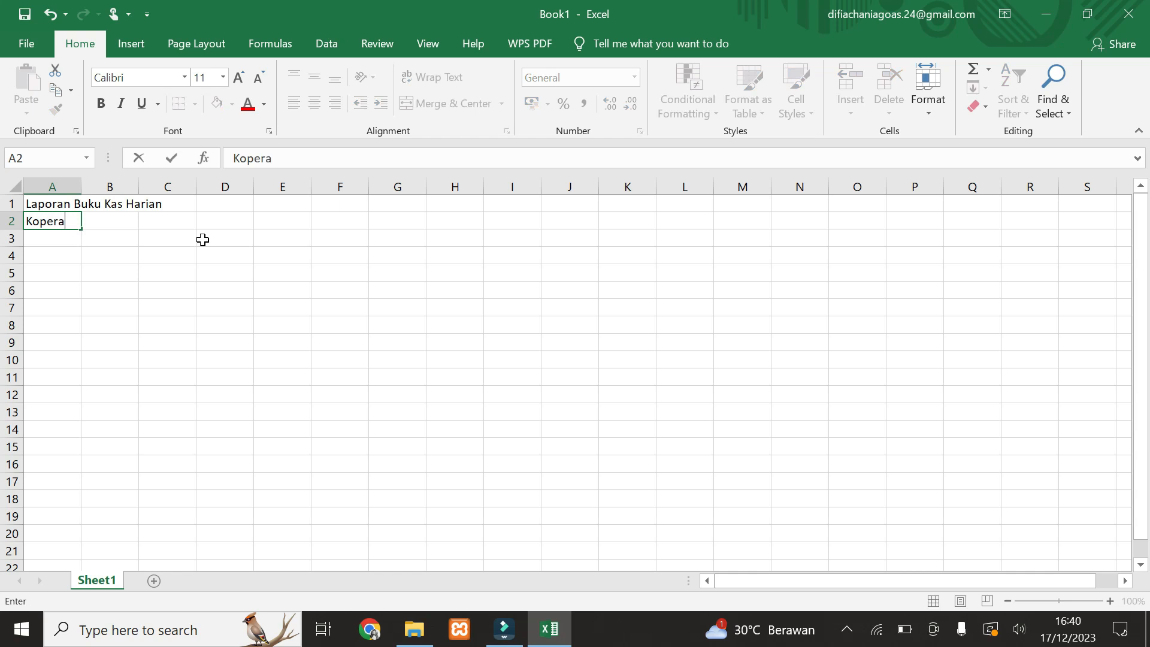
{"action": "type", "text": "si Jaya Mandiri \"Linda"}
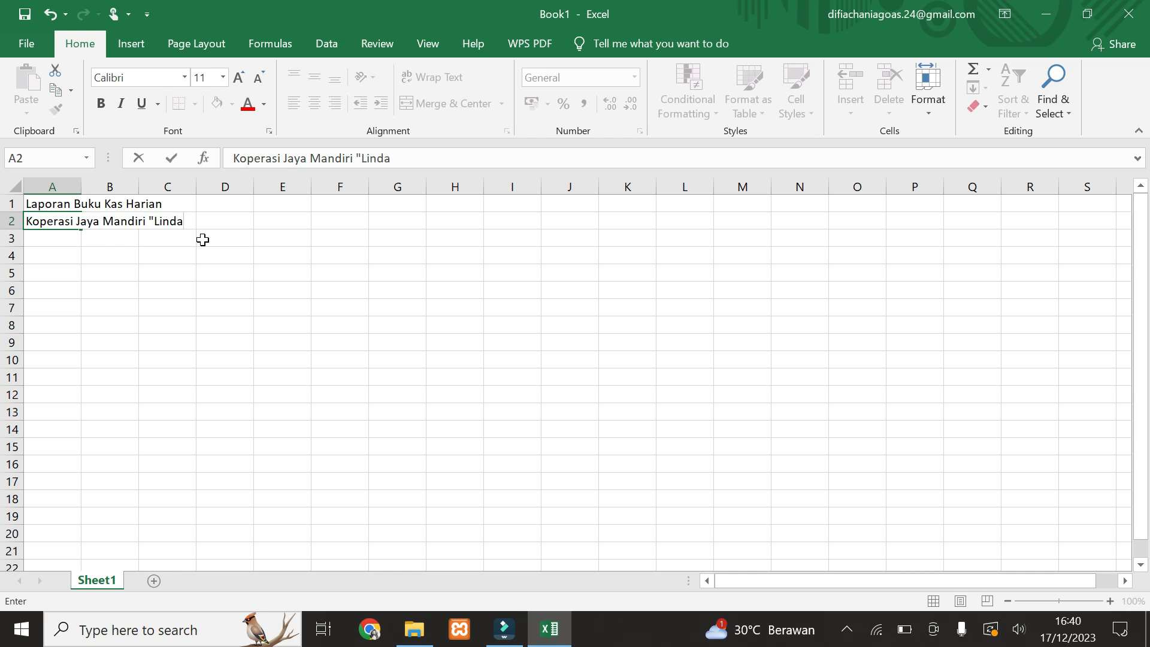
{"action": "type", "text": "\""}
{"action": "key", "text": "Return"}
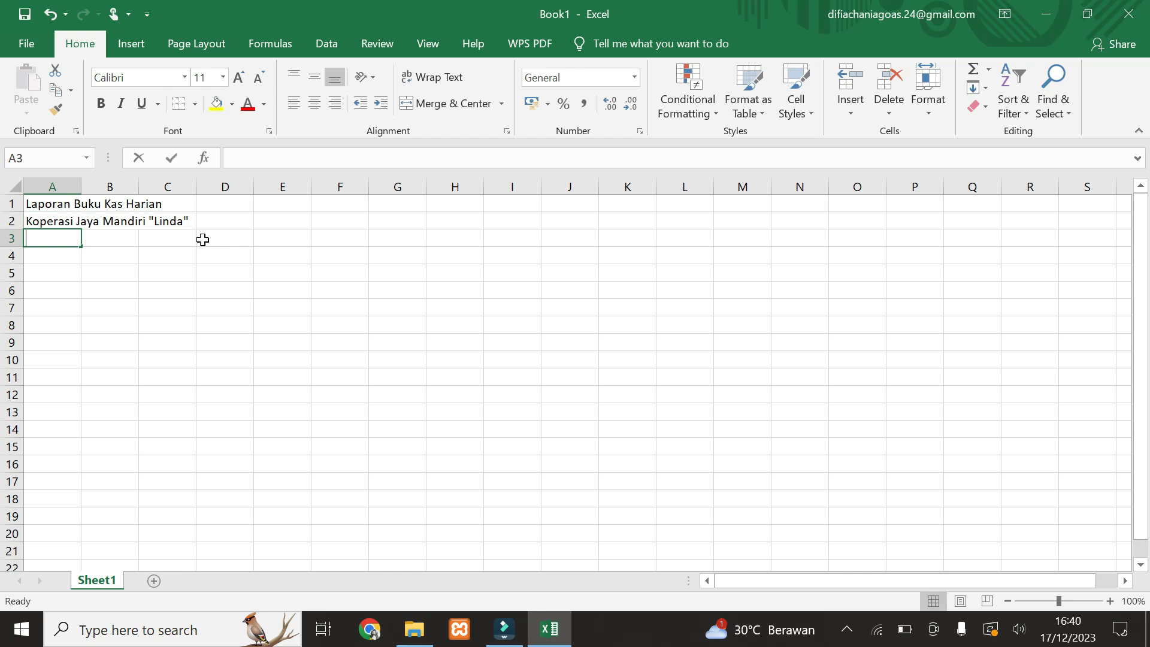
- Enter the report date in cell A3 as 02-Juni-2023, with hyphens between day, month and year
{"action": "type", "text": "0"}
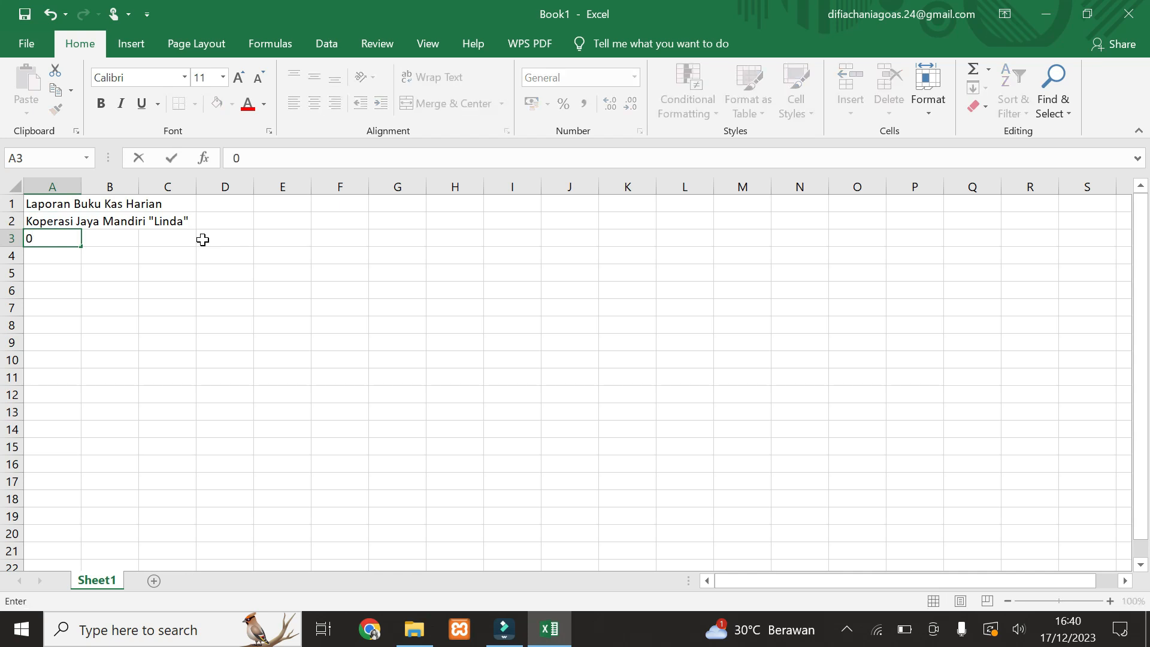
{"action": "type", "text": "2 Juni 2023"}
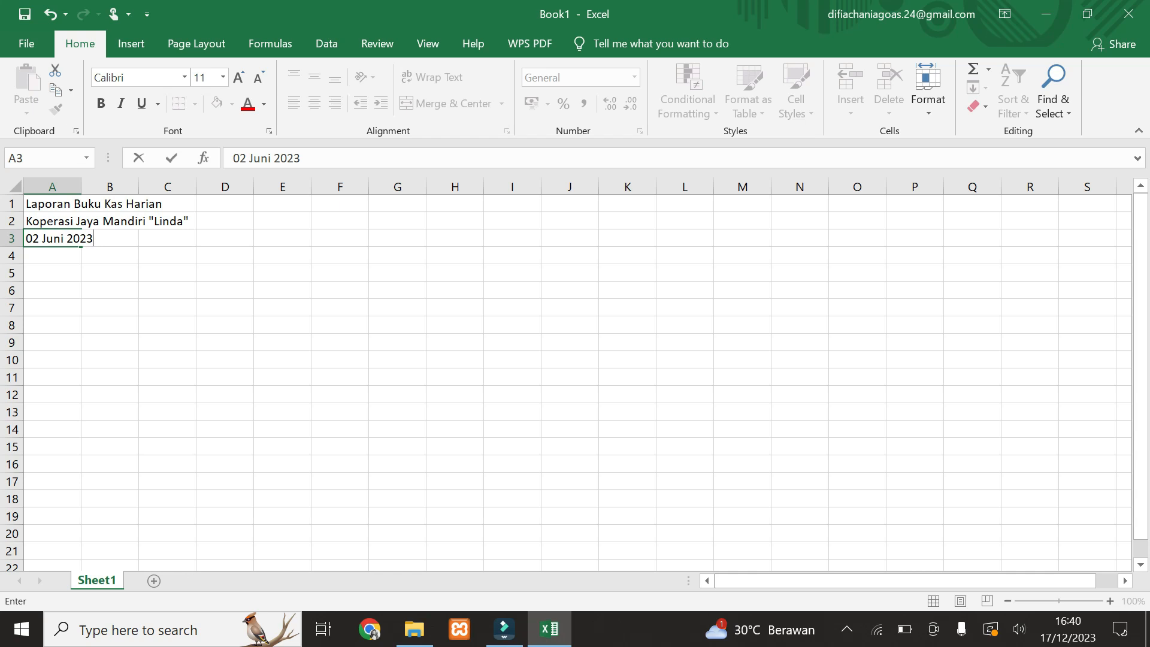
{"action": "left_click", "coordinate": [66, 240]}
{"action": "type", "text": "-"}
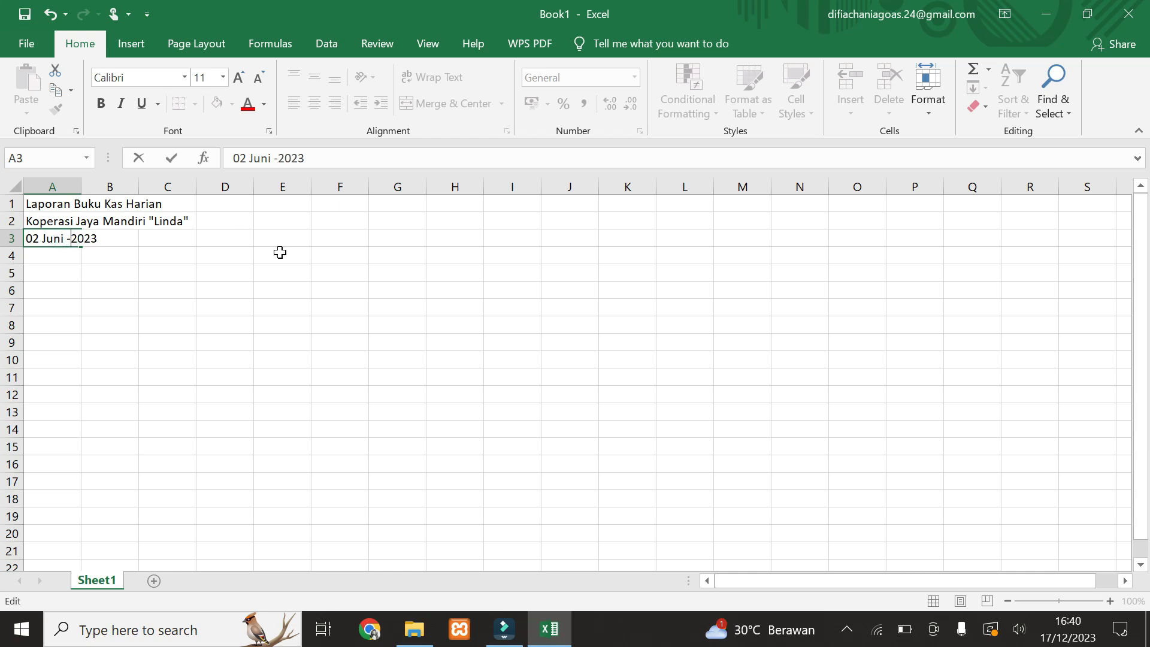
{"action": "key", "text": "BackSpace"}
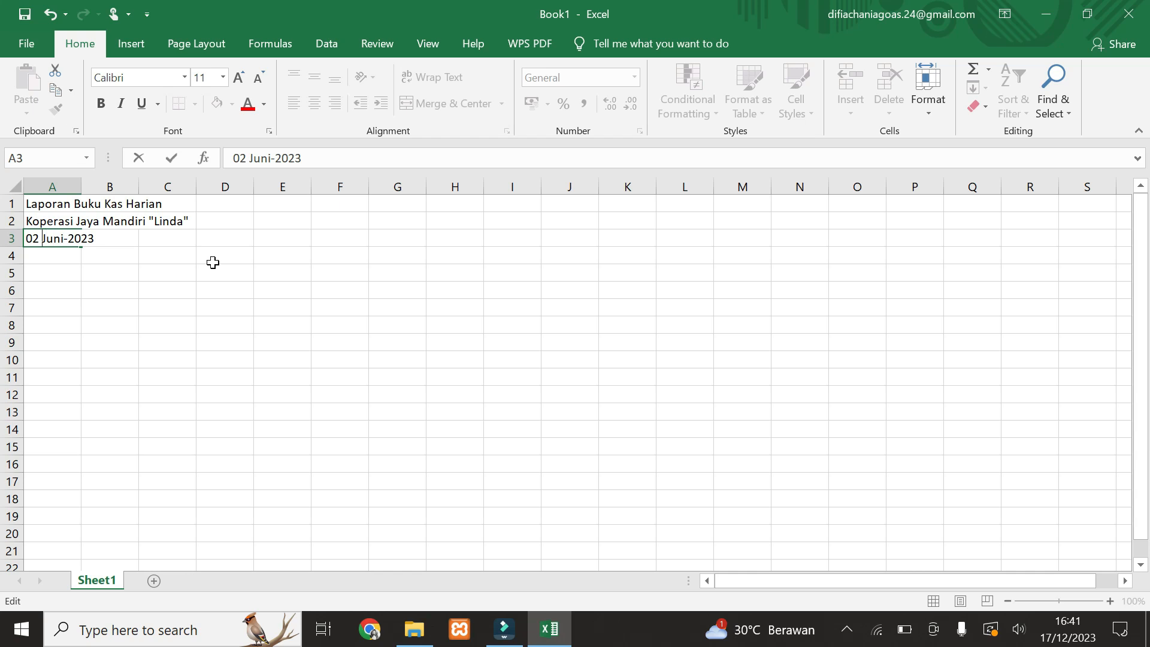
{"action": "type", "text": "-"}
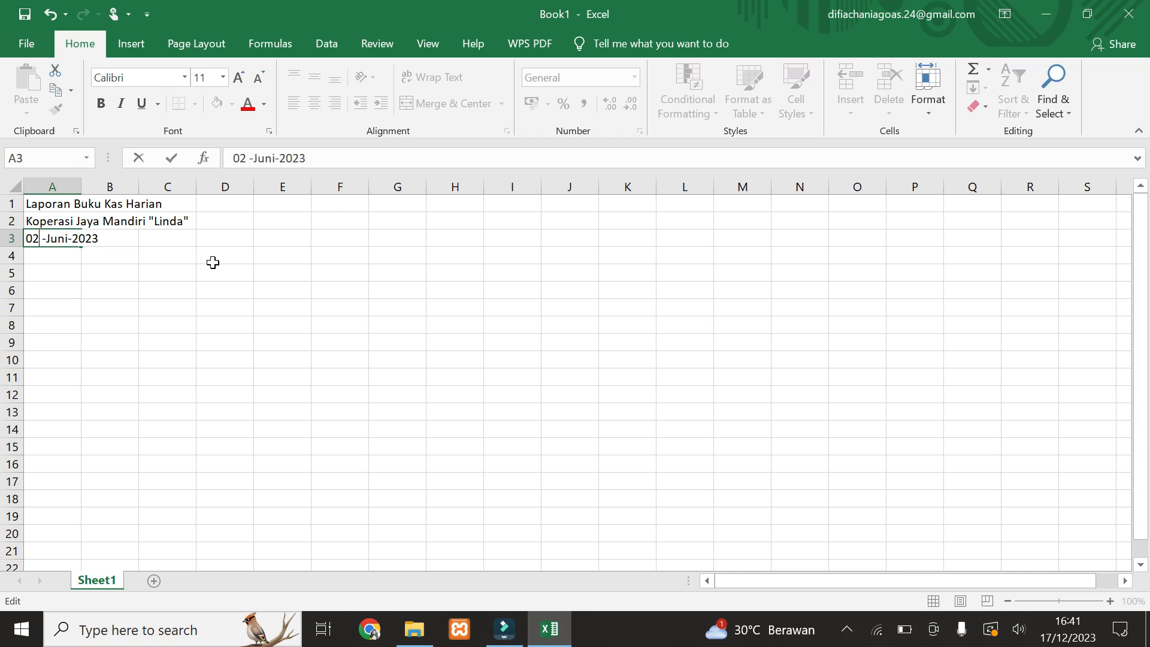
{"action": "key", "text": "BackSpace"}
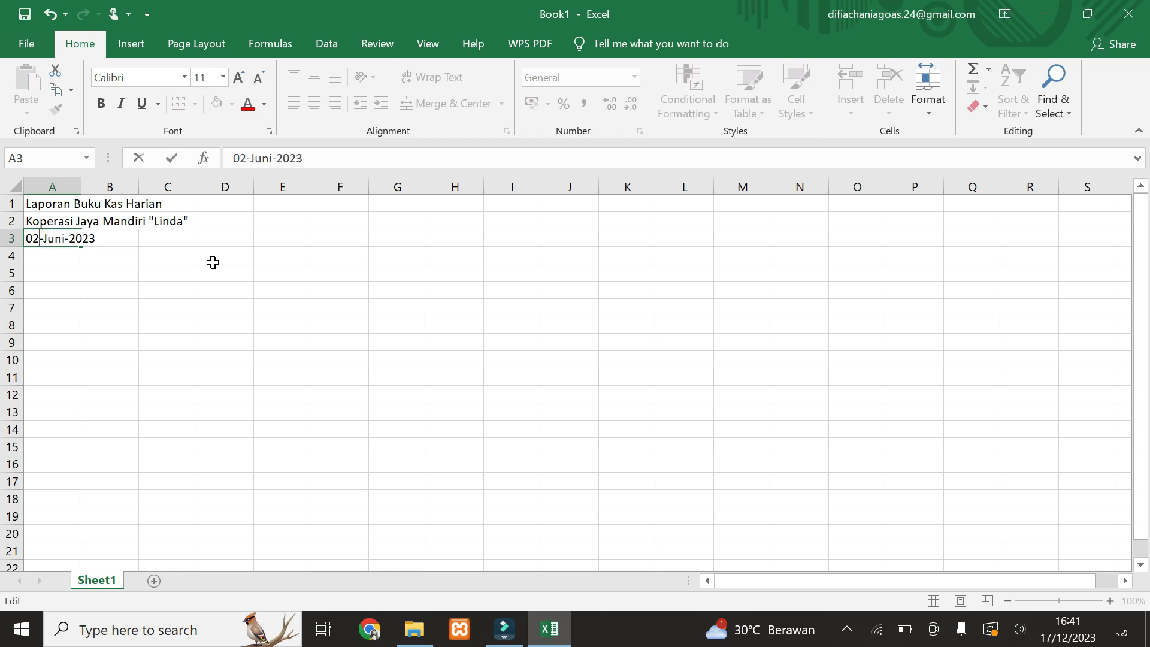
{"action": "left_click", "coordinate": [65, 274]}
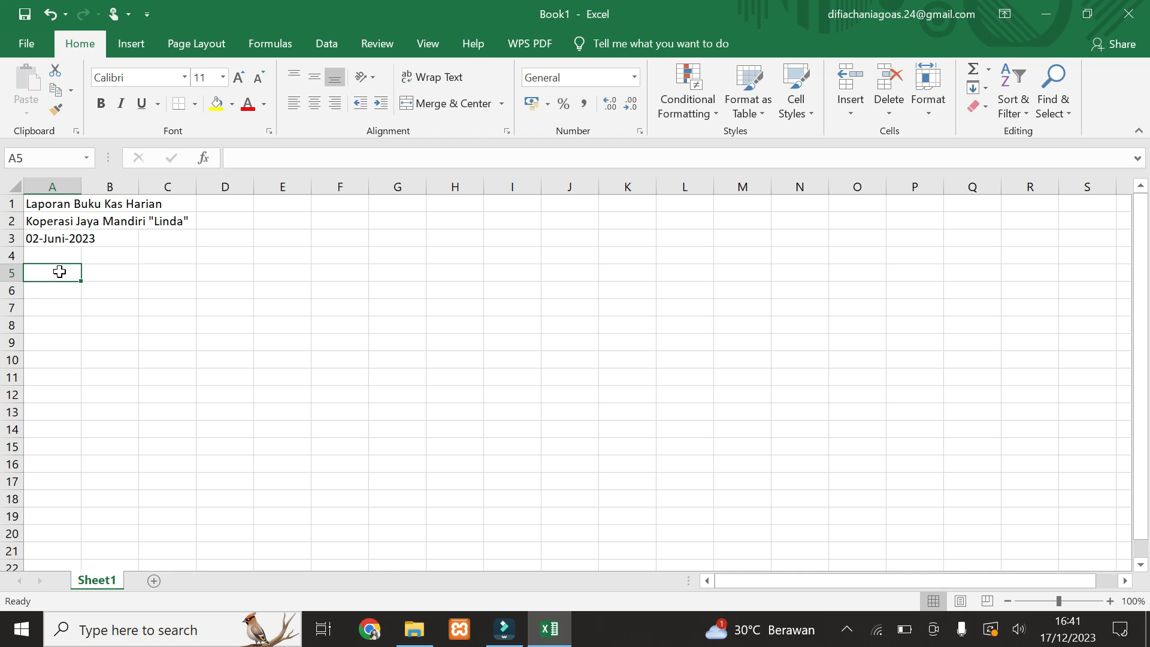
- Enter the column headings No, Tanggal and Keterangan in cells A5 to C5
{"action": "left_click", "coordinate": [59, 272]}
{"action": "type", "text": "No"}
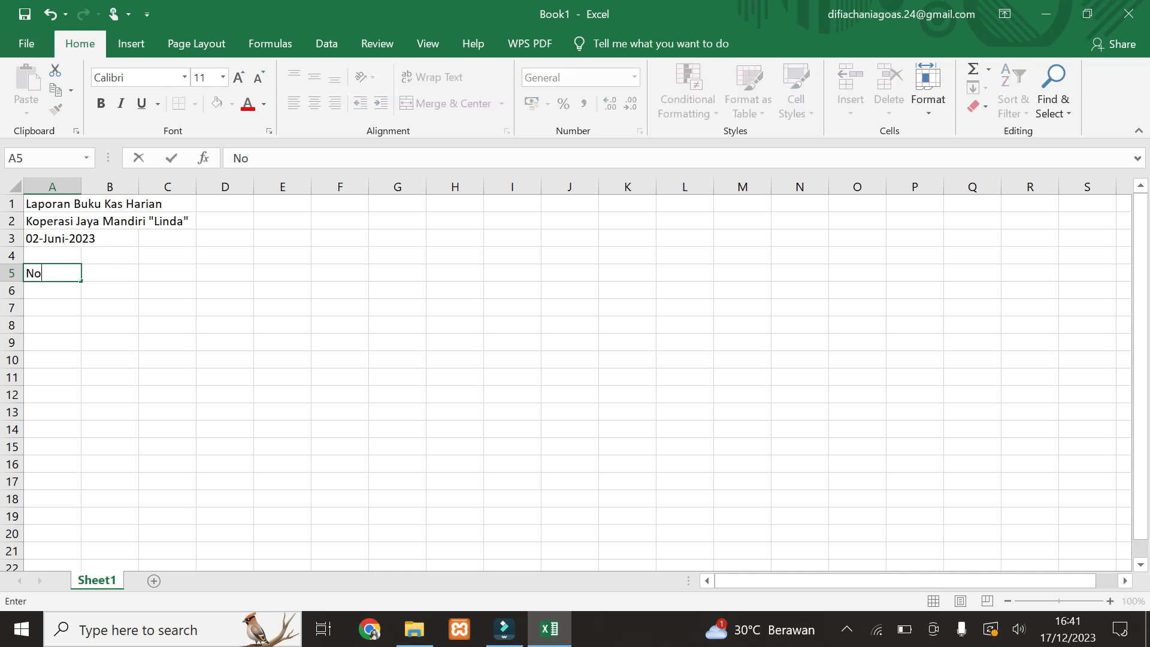
{"action": "key", "text": "Tab"}
{"action": "type", "text": "T"}
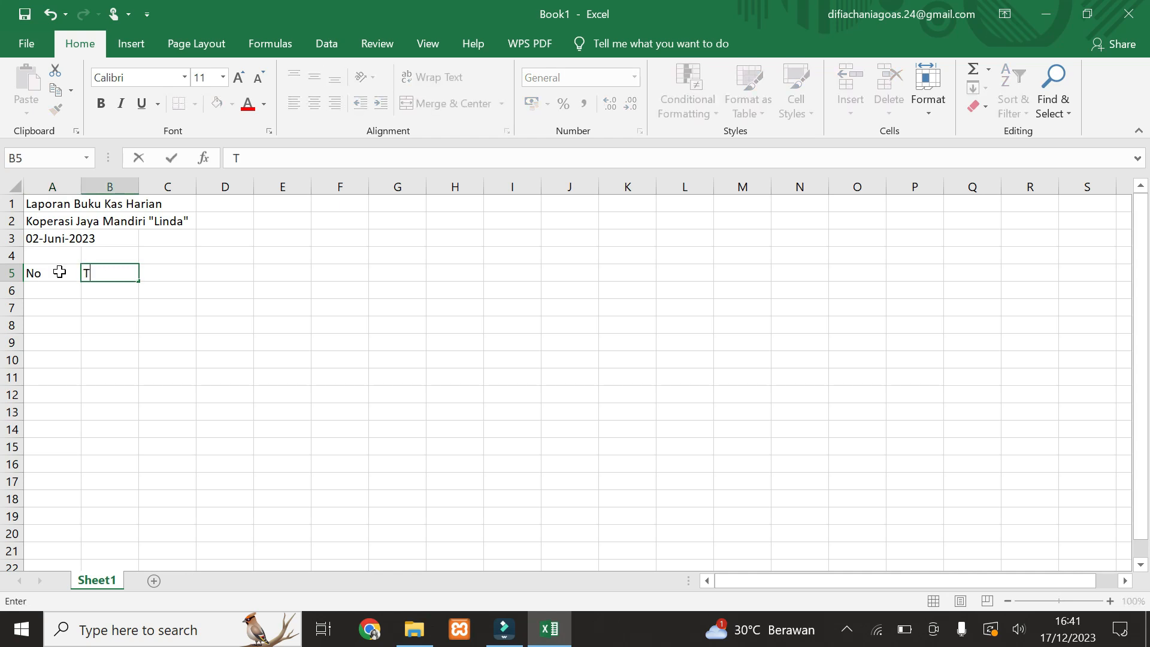
{"action": "type", "text": "anggal"}
{"action": "key", "text": "Tab"}
{"action": "type", "text": "K"}
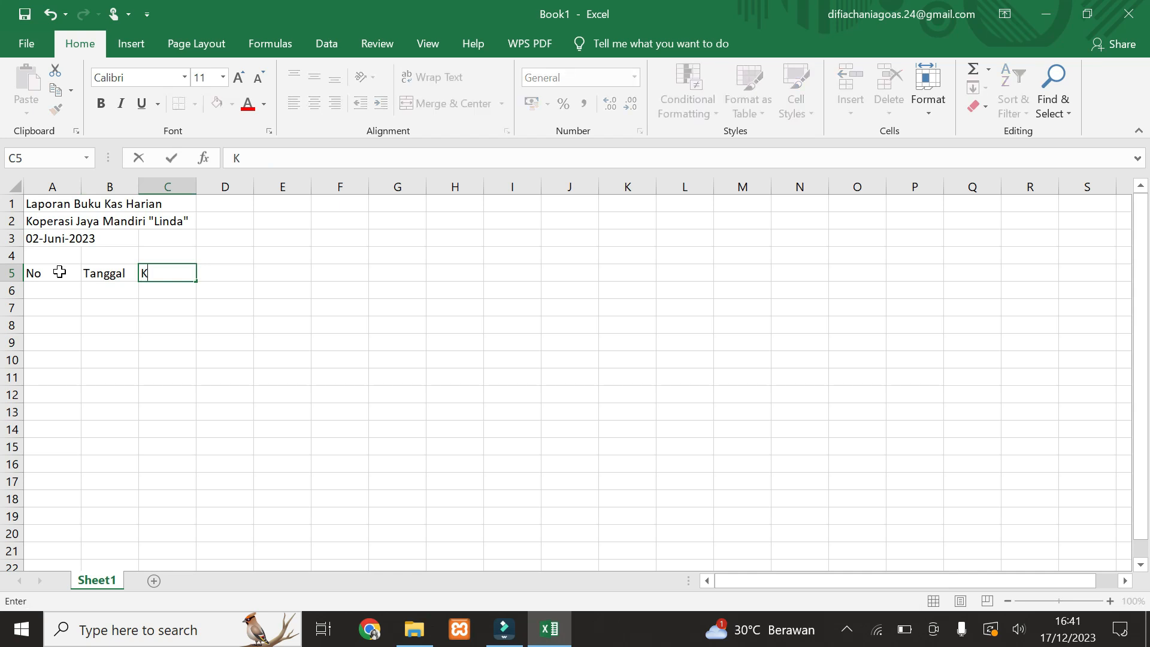
{"action": "type", "text": "eterangan"}
{"action": "key", "text": "Tab"}
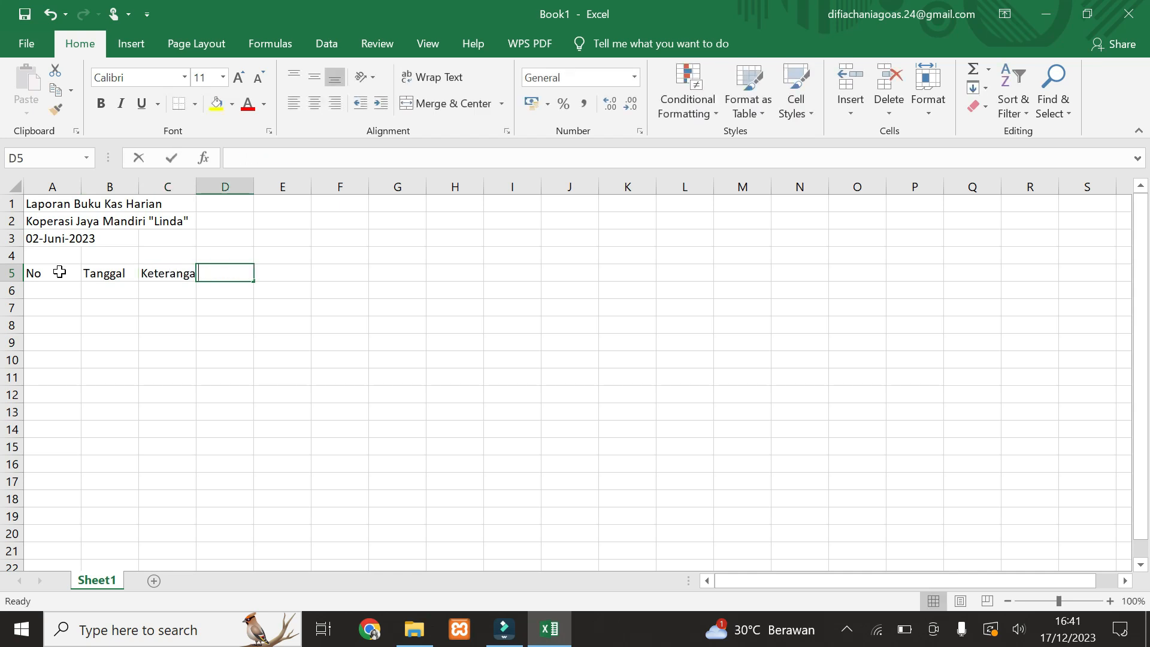
- Add the column headings Debit, Kredit and Saldo in cells D5 to F5
{"action": "type", "text": "Debit"}
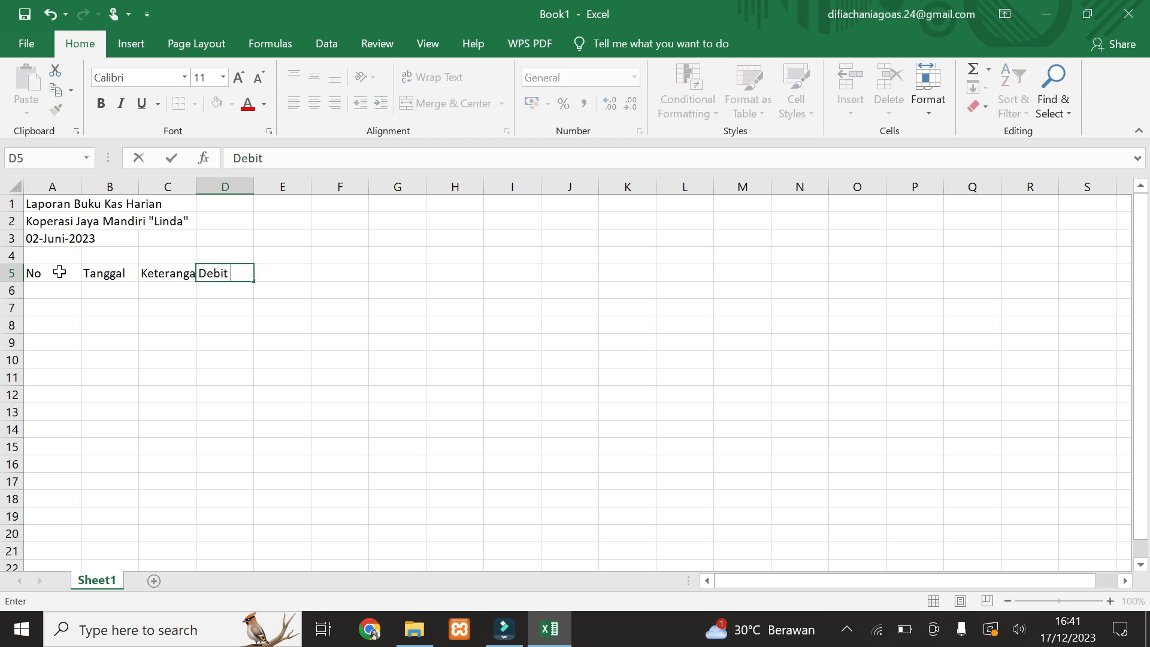
{"action": "key", "text": "Tab"}
{"action": "type", "text": "Kre"}
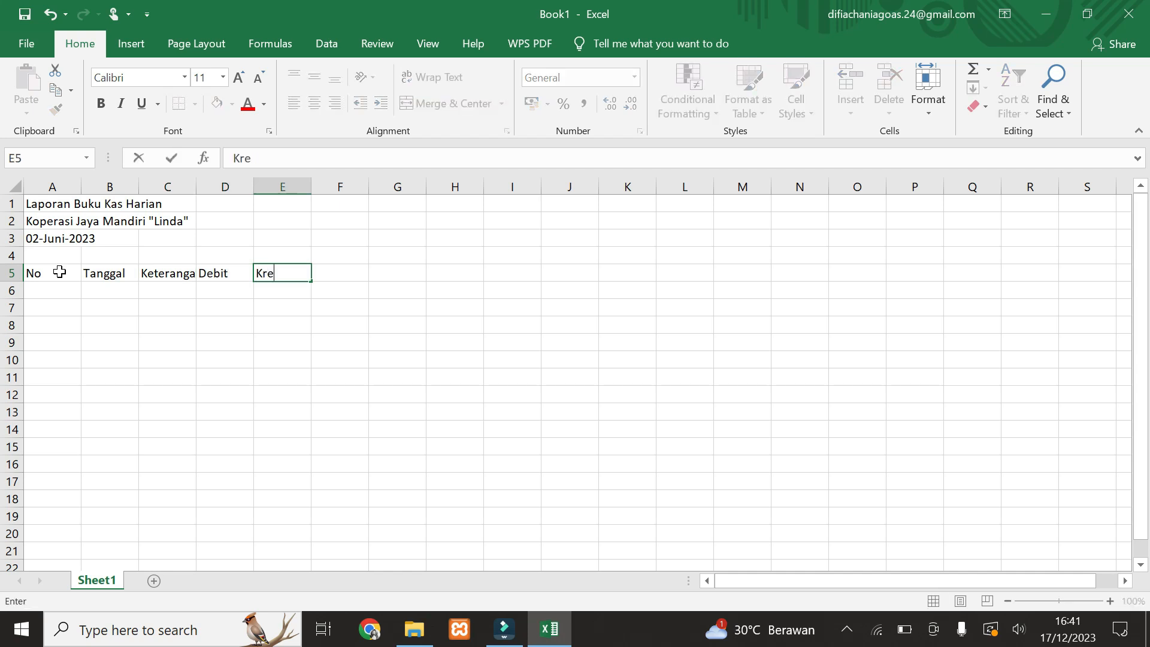
{"action": "type", "text": "ditr"}
{"action": "key", "text": "Tab"}
{"action": "type", "text": "Saldo"}
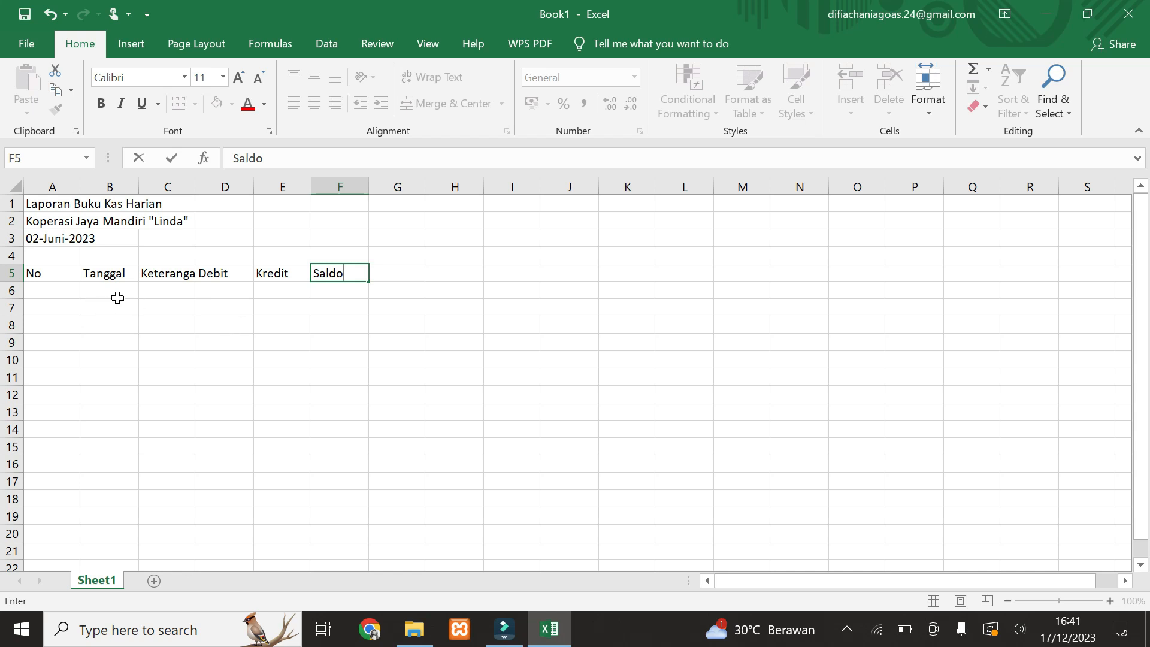
{"action": "left_click", "coordinate": [57, 290]}
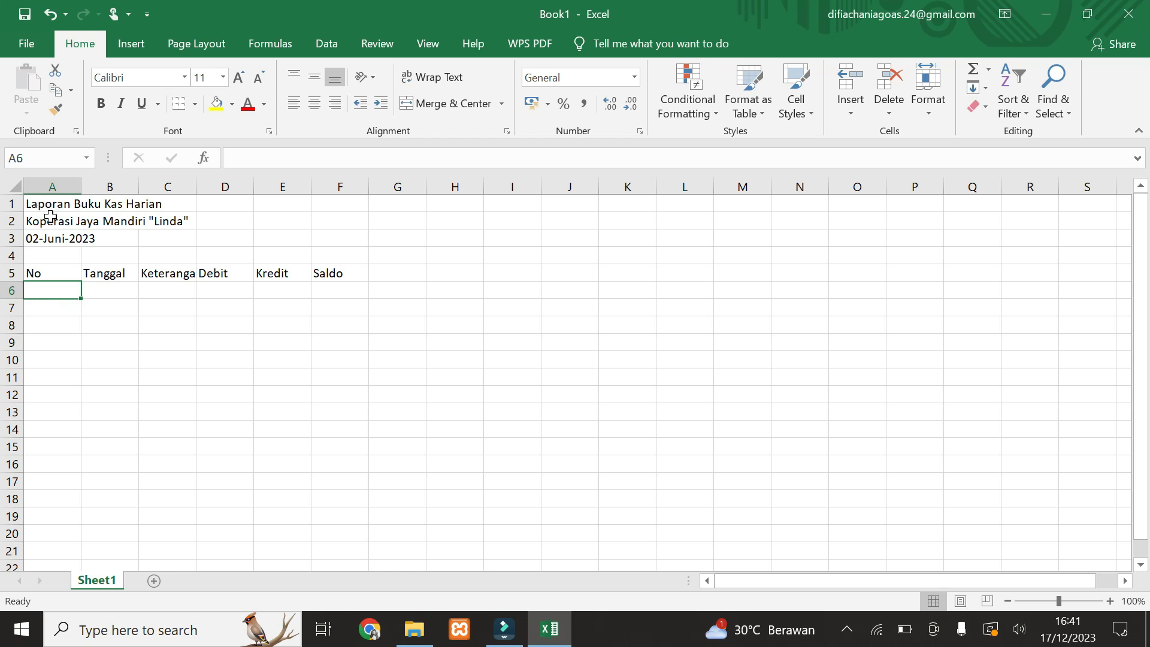
- Set the width of columns A through F to 25
{"action": "left_click_drag", "start_coordinate": [62, 189], "coordinate": [354, 185]}
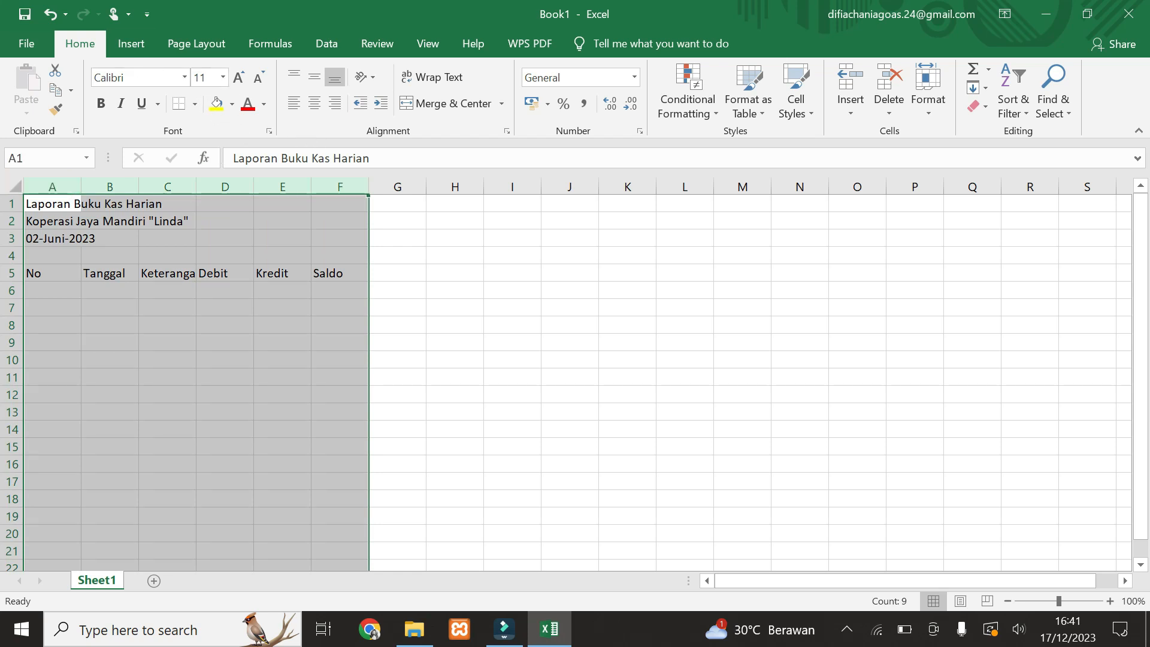
{"action": "right_click", "coordinate": [224, 187]}
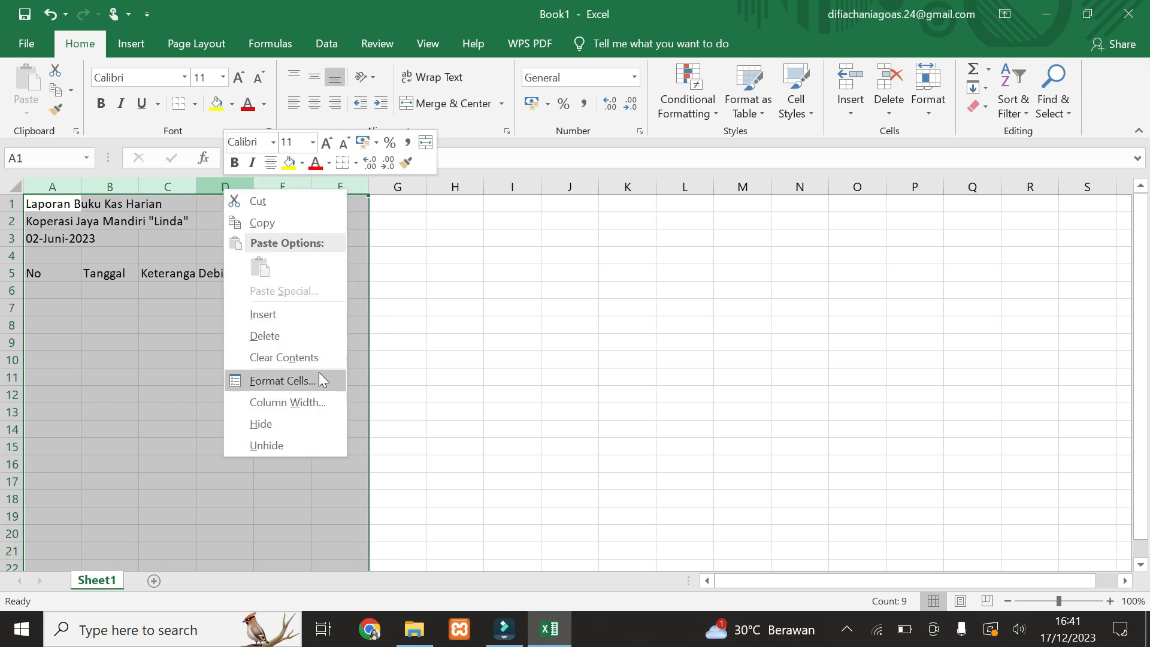
{"action": "left_click", "coordinate": [317, 401]}
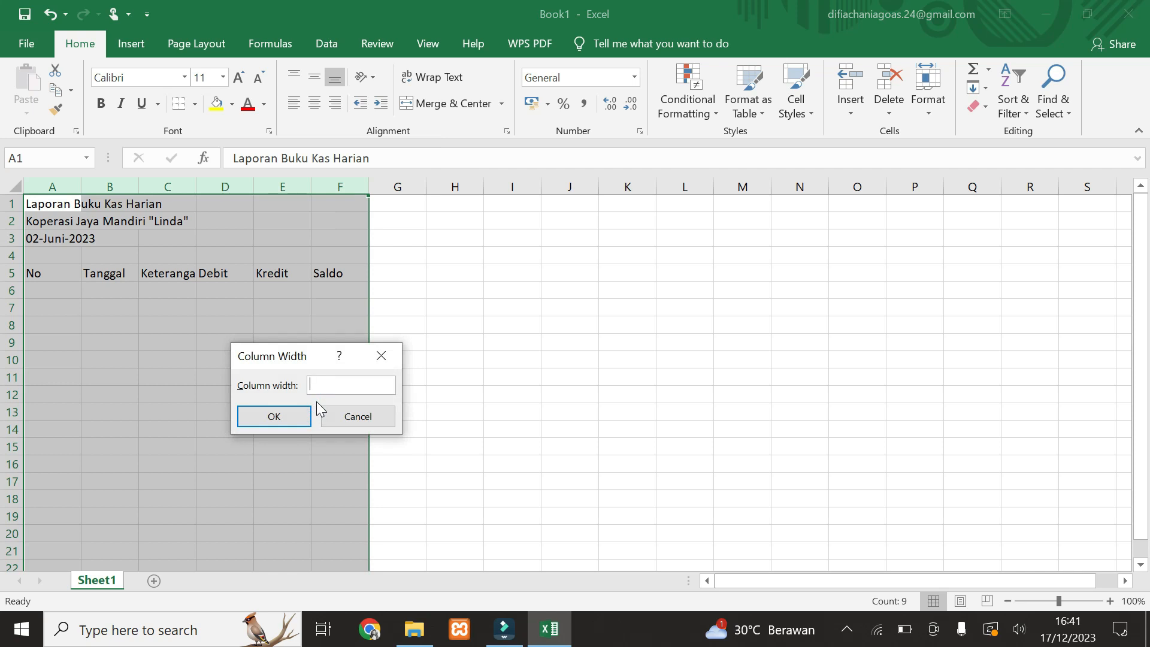
{"action": "type", "text": "25"}
{"action": "key", "text": "Return"}
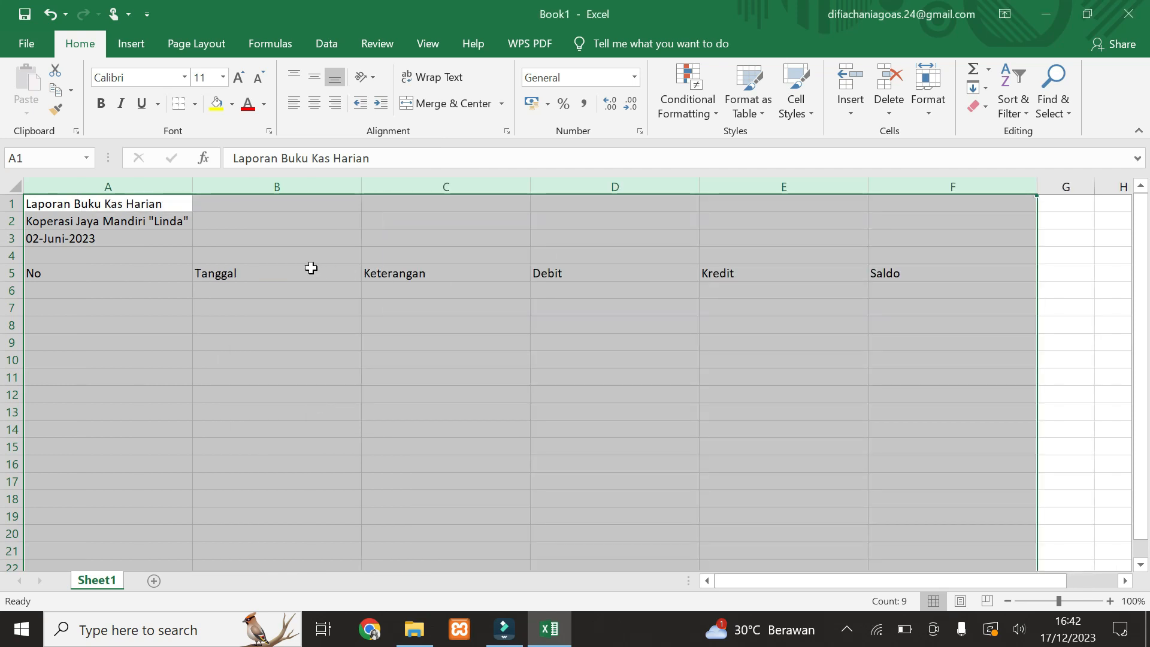
{"action": "left_click", "coordinate": [320, 222]}
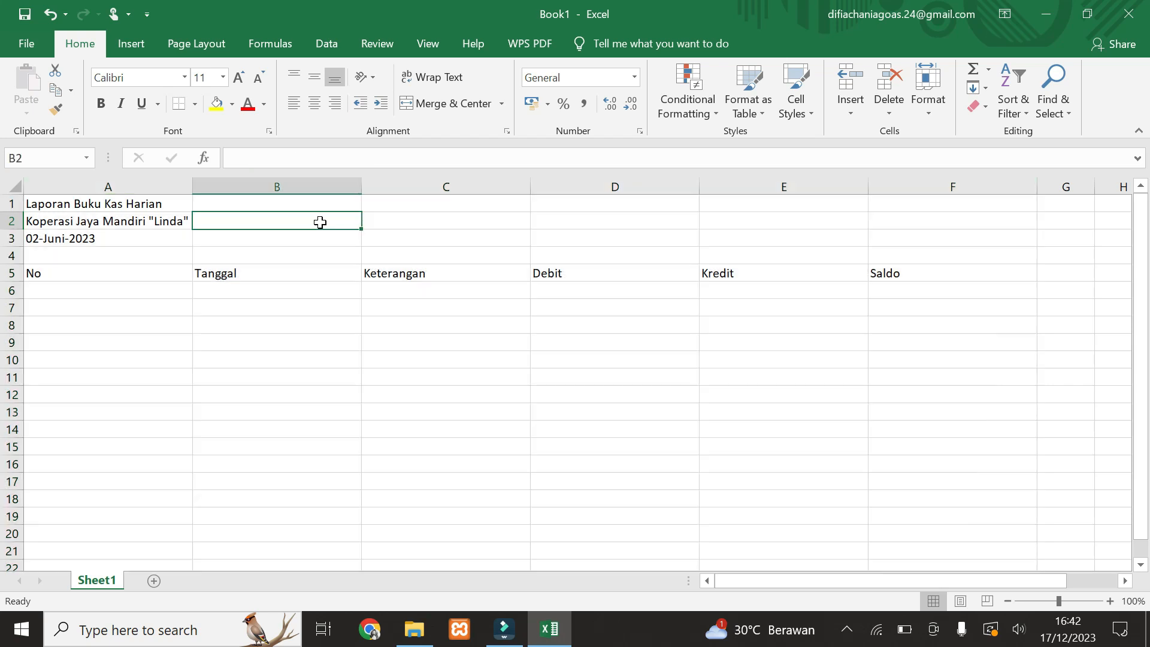
- Merge and center each of the three title lines in rows 1 to 3 across columns A to F
{"action": "left_click", "coordinate": [131, 205]}
{"action": "left_click_drag", "start_coordinate": [131, 205], "coordinate": [916, 203]}
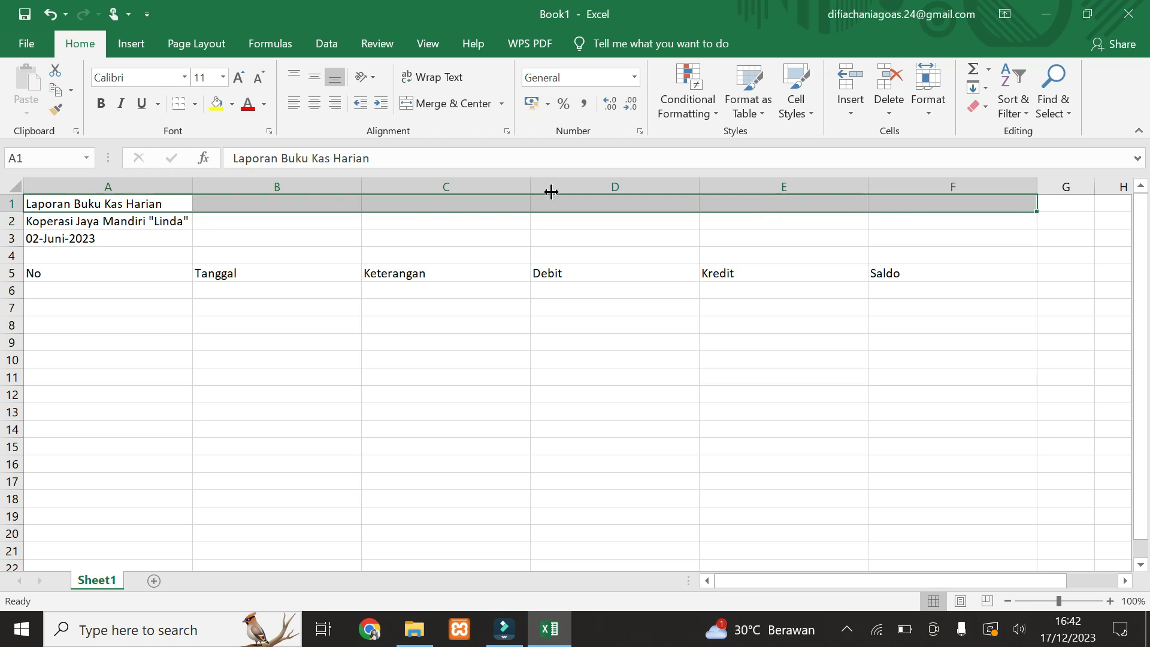
{"action": "left_click", "coordinate": [439, 105]}
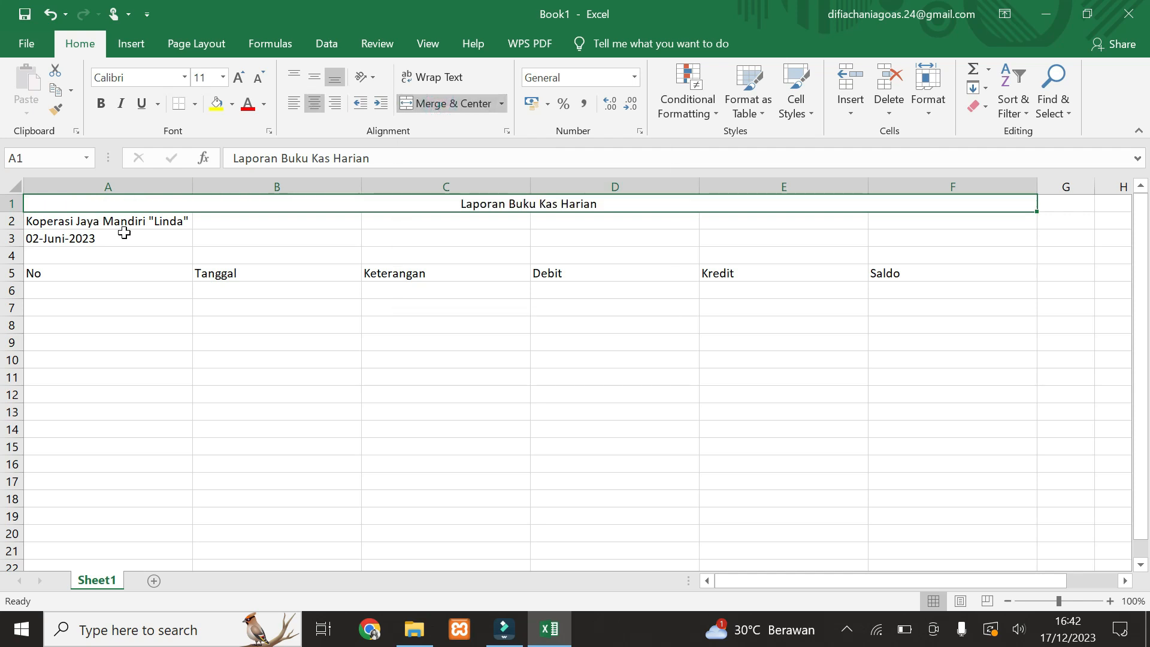
{"action": "left_click_drag", "start_coordinate": [149, 221], "coordinate": [895, 221]}
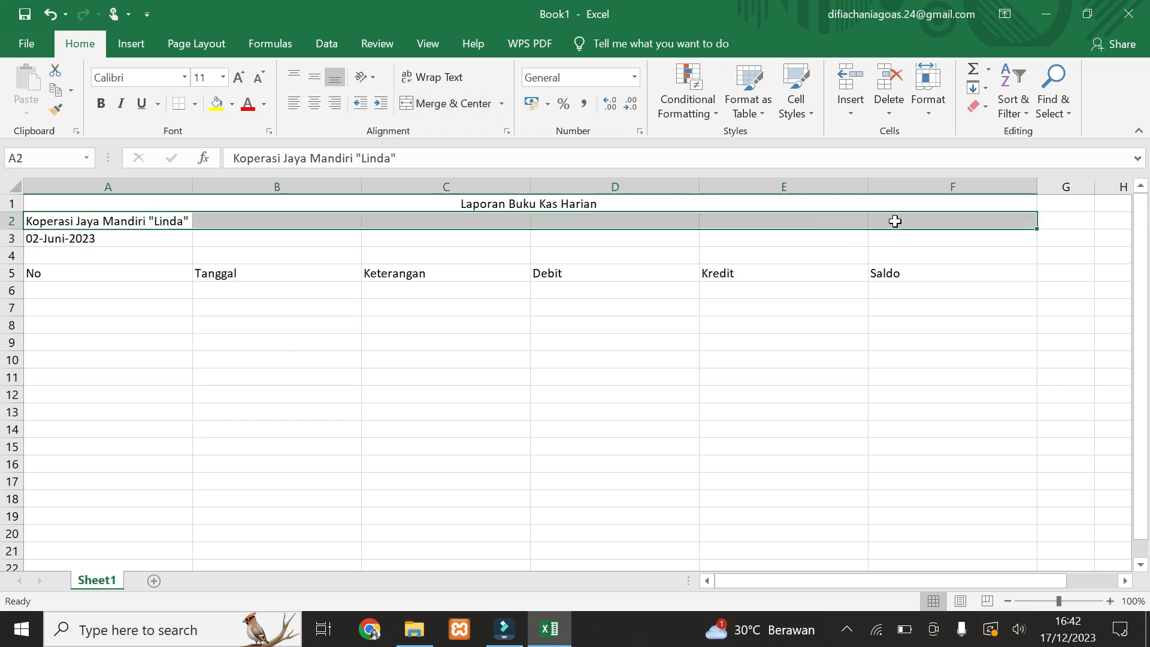
{"action": "left_click", "coordinate": [420, 103]}
{"action": "left_click", "coordinate": [114, 238]}
{"action": "left_click_drag", "start_coordinate": [114, 238], "coordinate": [909, 239]}
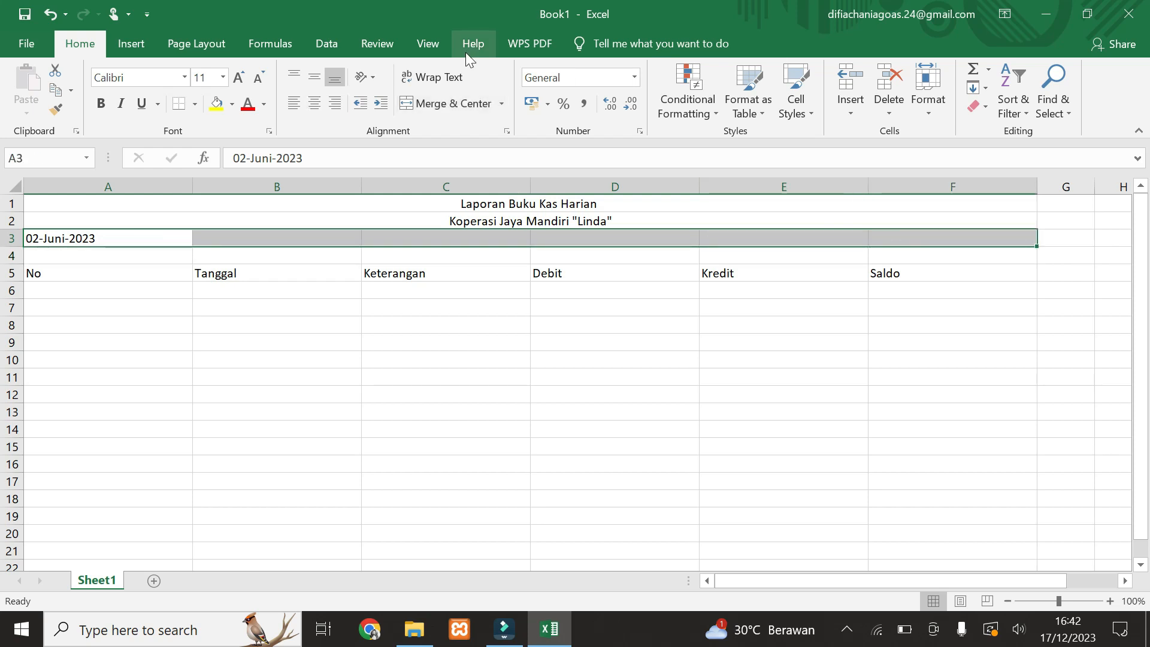
{"action": "left_click", "coordinate": [426, 102]}
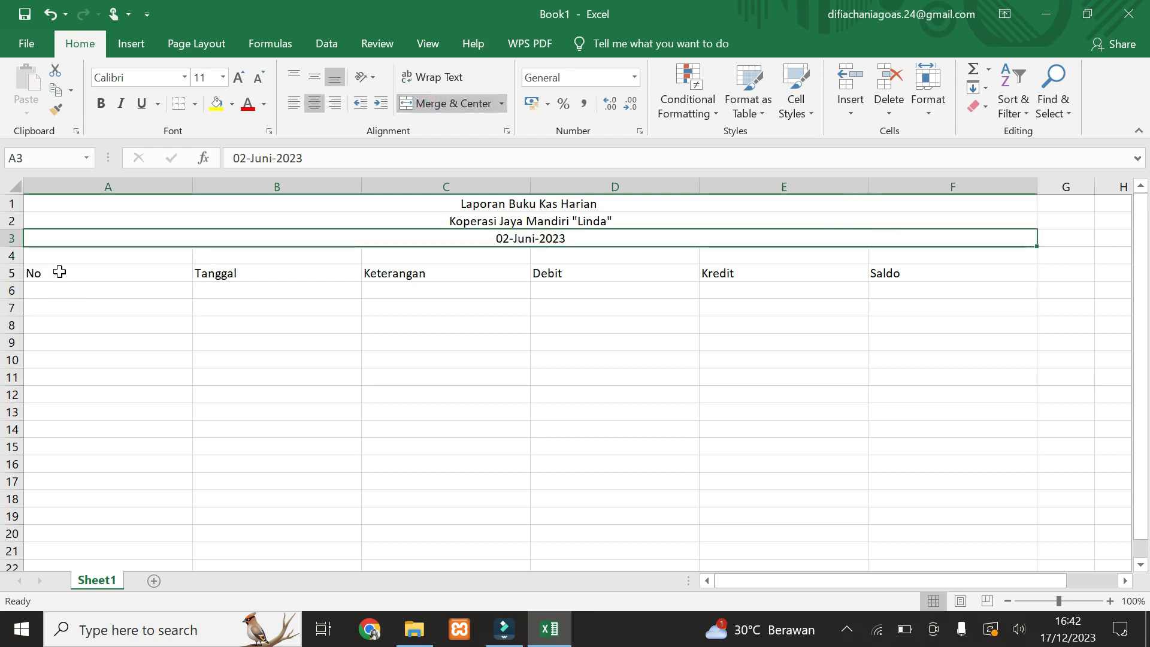
- Center the Tanggal and Keterangan headings within cells B5 and C5
{"action": "left_click", "coordinate": [305, 273]}
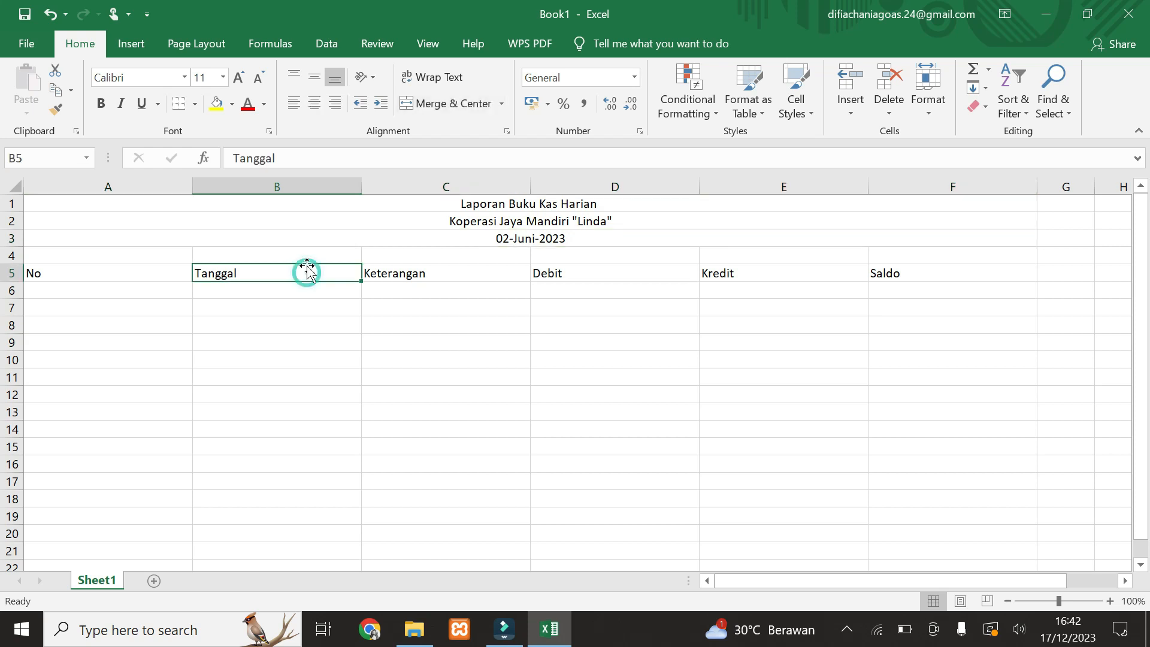
{"action": "left_click", "coordinate": [433, 109]}
{"action": "left_click", "coordinate": [470, 275]}
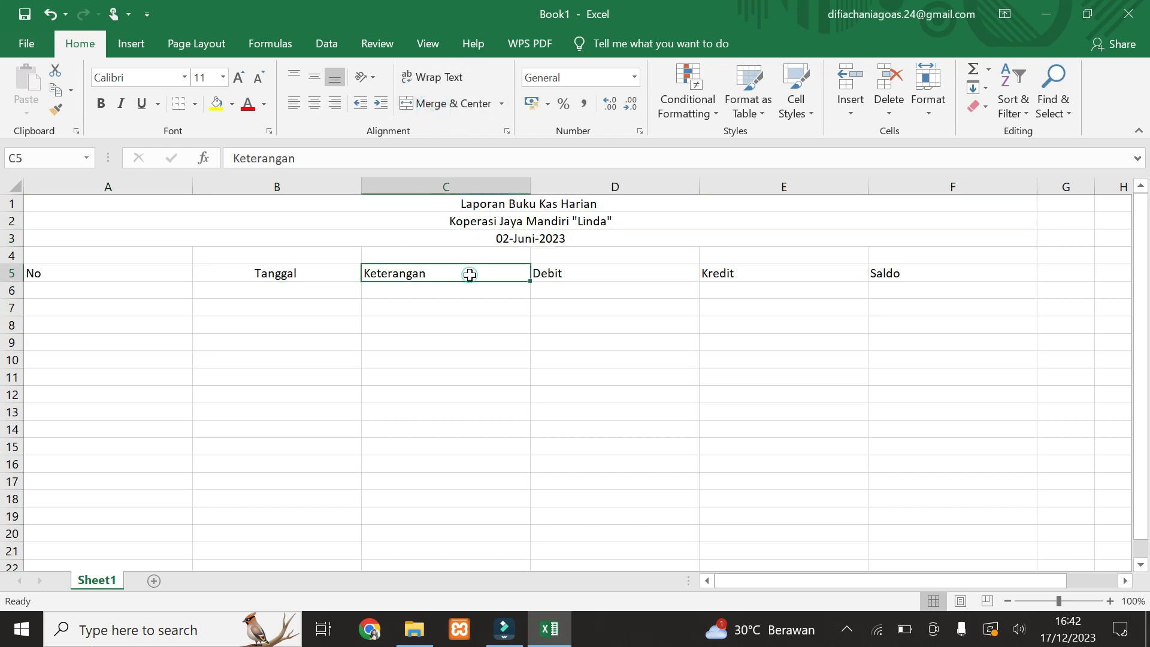
{"action": "left_click", "coordinate": [444, 102]}
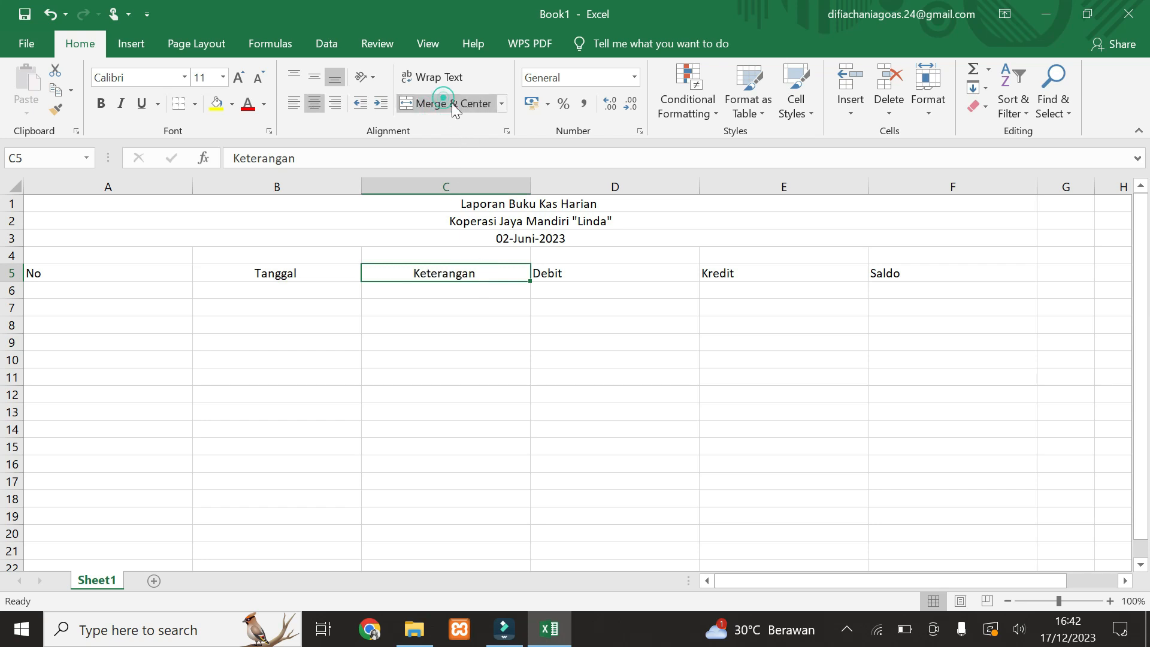
- Center the Debit, Kredit, Saldo and No headings within their cells in row 5
{"action": "left_click", "coordinate": [625, 274]}
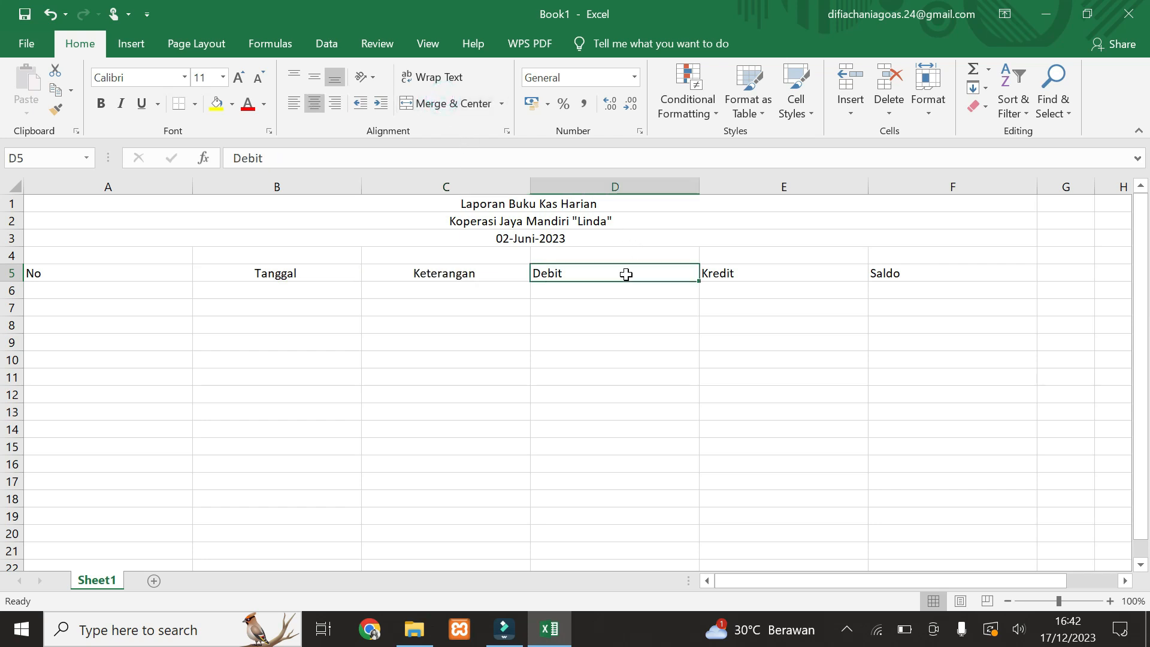
{"action": "left_click", "coordinate": [451, 108]}
{"action": "left_click", "coordinate": [832, 271]}
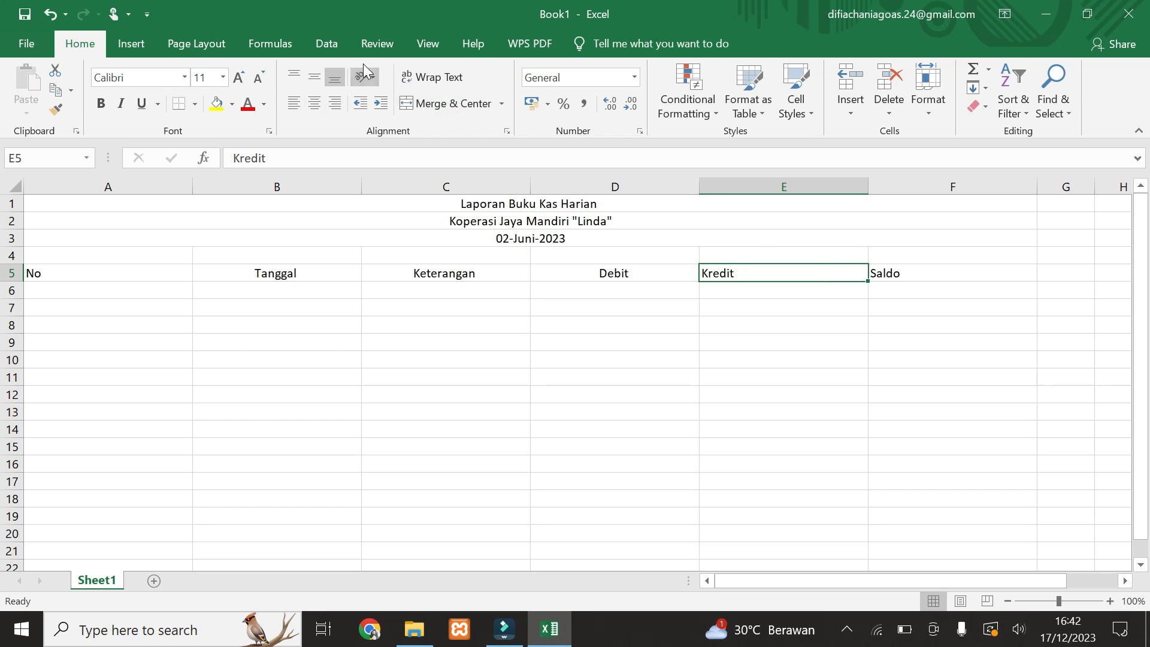
{"action": "left_click", "coordinate": [451, 104]}
{"action": "left_click", "coordinate": [941, 275]}
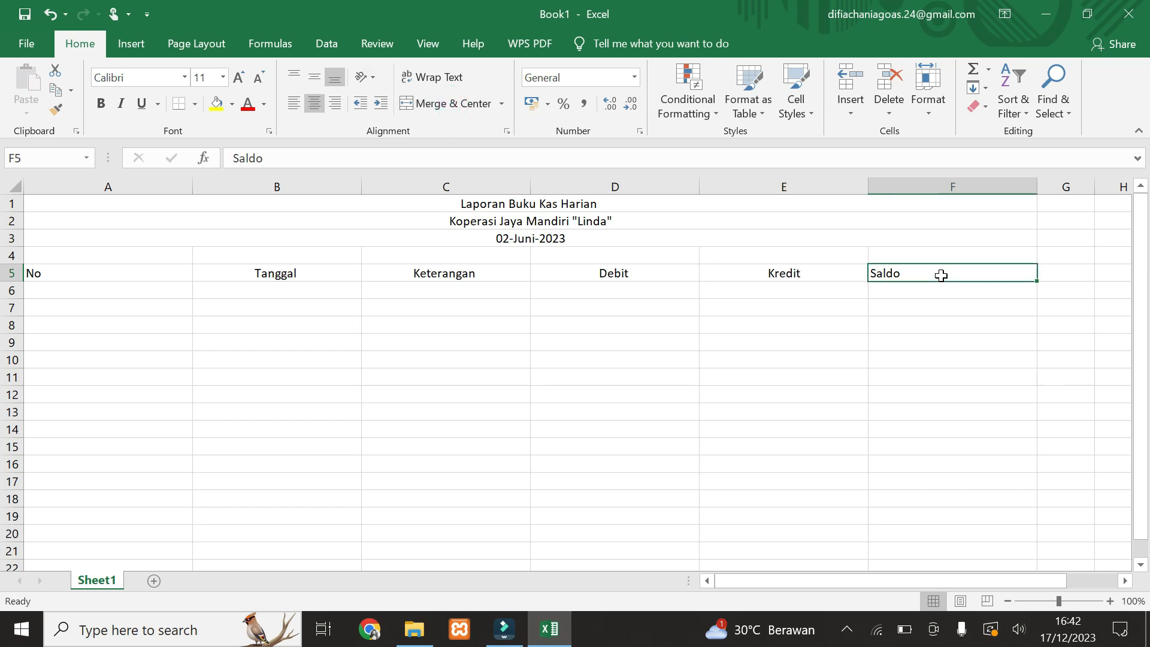
{"action": "left_click", "coordinate": [448, 110]}
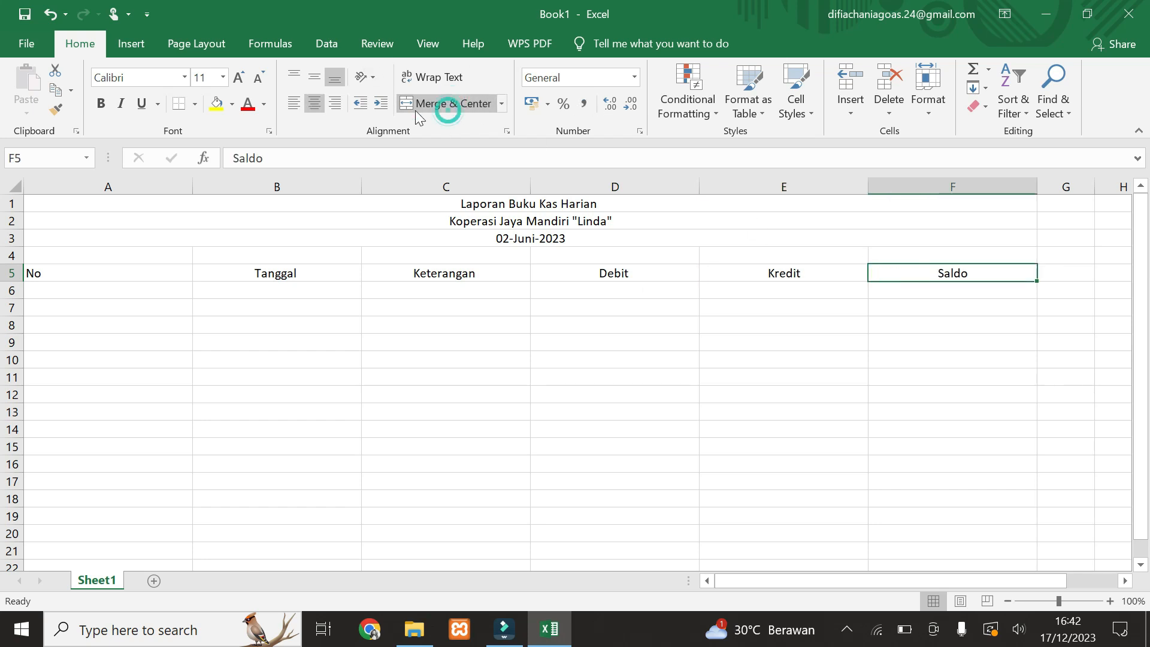
{"action": "left_click", "coordinate": [109, 274]}
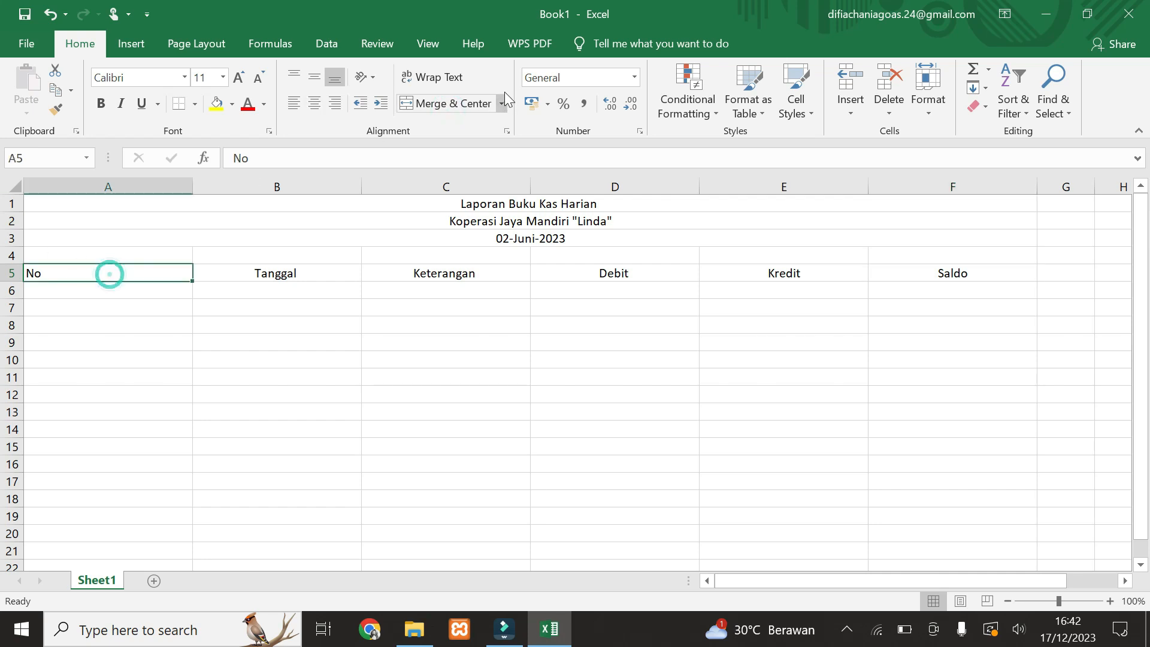
{"action": "left_click", "coordinate": [455, 103]}
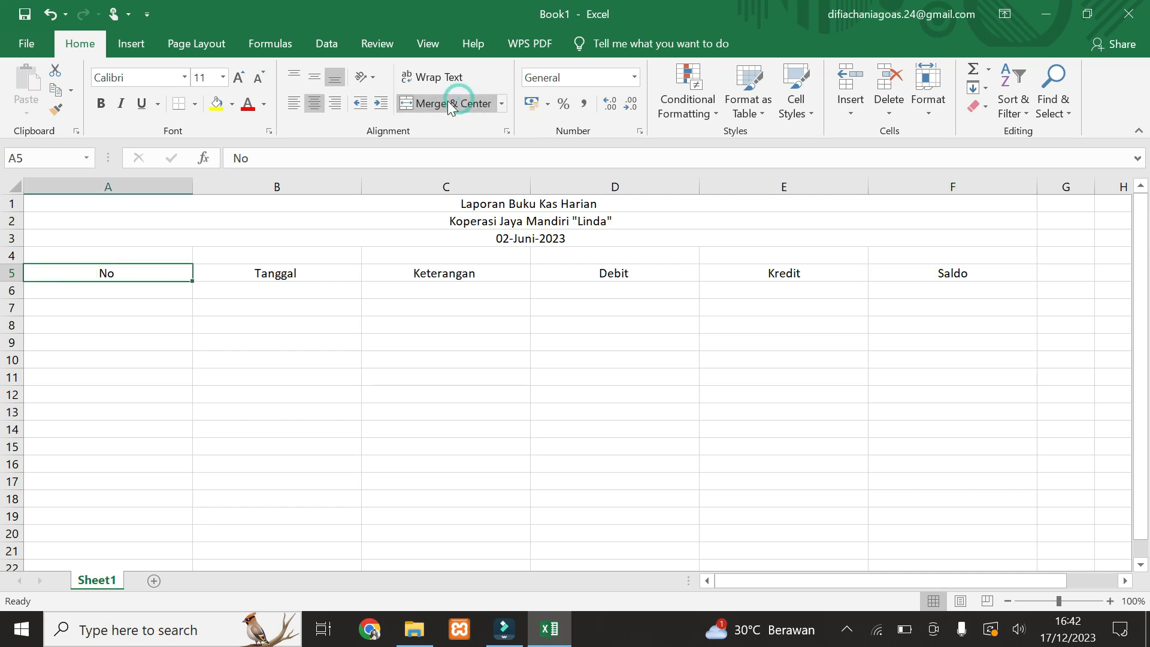
- Set the width of column A to 10
{"action": "left_click", "coordinate": [161, 190]}
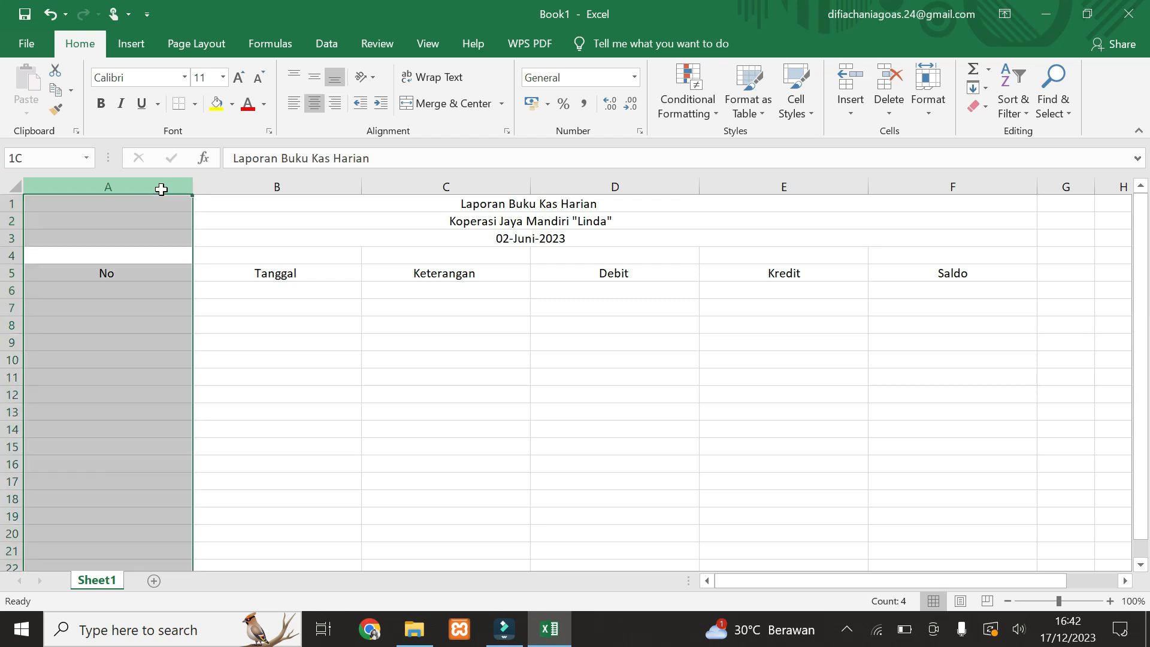
{"action": "right_click", "coordinate": [116, 191]}
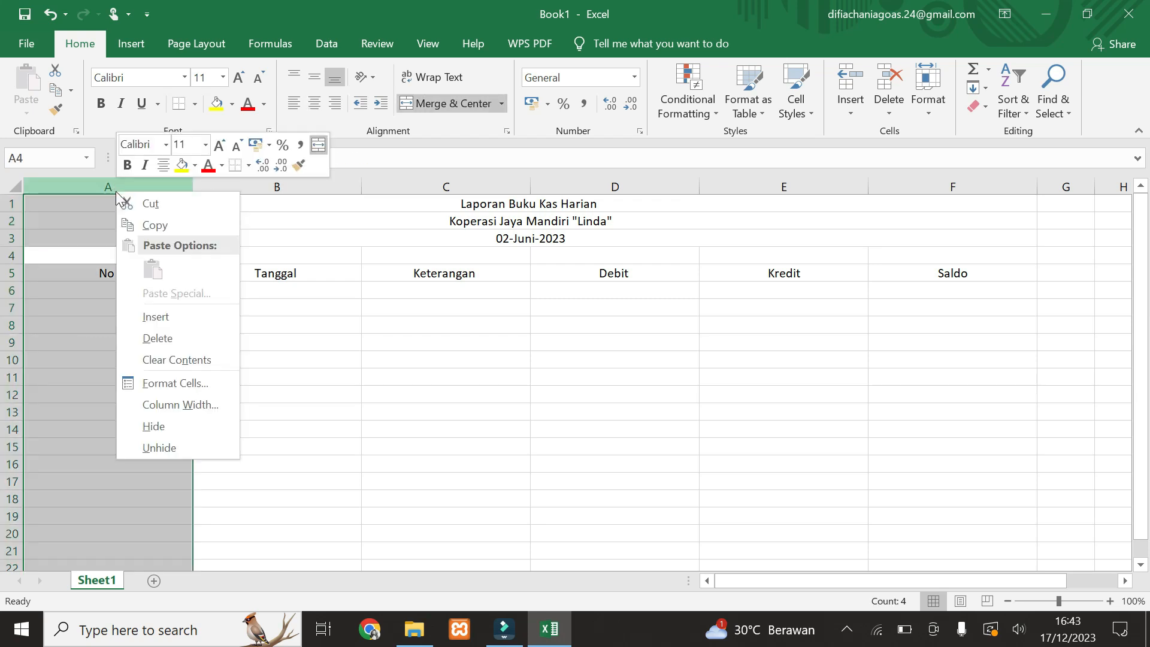
{"action": "left_click", "coordinate": [211, 405]}
{"action": "key", "text": "BackSpace"}
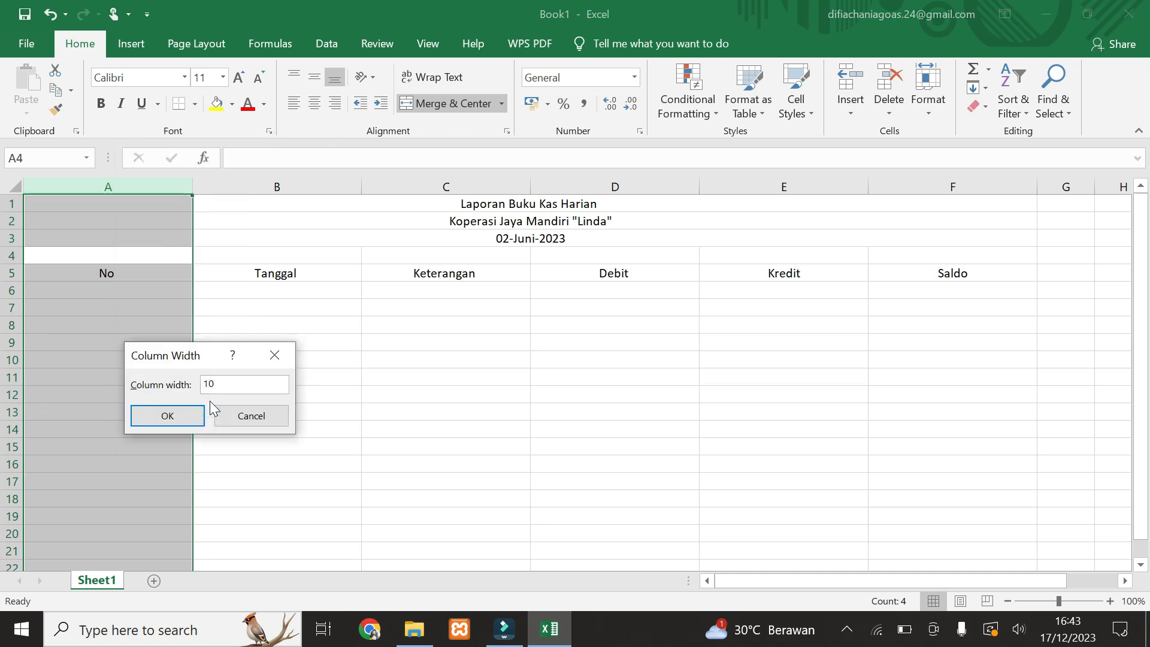
{"action": "left_click", "coordinate": [201, 411]}
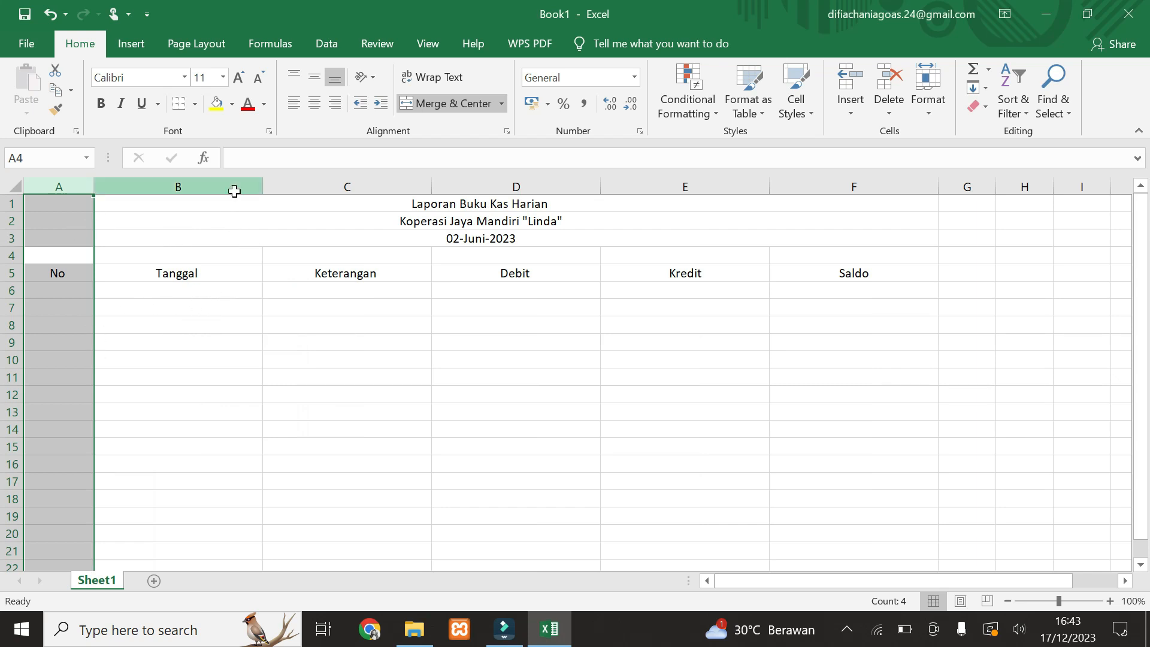
- Narrow the Tanggal column B to about two thirds of the Keterangan column's width
{"action": "left_click", "coordinate": [233, 187]}
{"action": "left_click", "coordinate": [346, 226]}
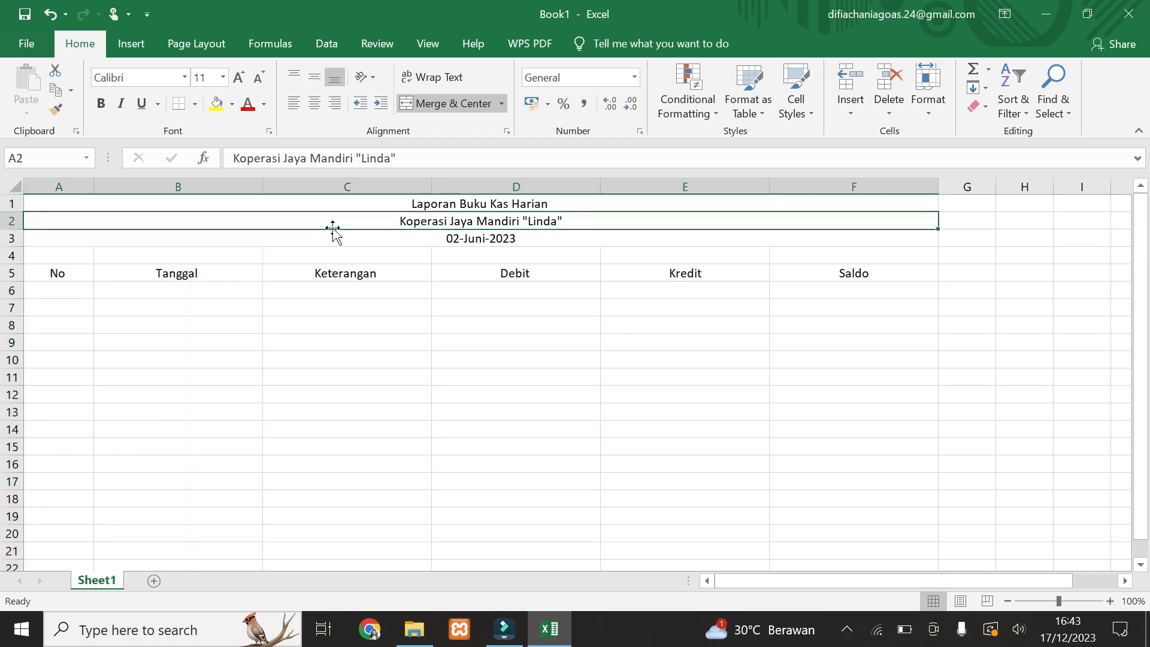
{"action": "left_click_drag", "start_coordinate": [262, 186], "coordinate": [177, 188]}
{"action": "left_click_drag", "start_coordinate": [181, 192], "coordinate": [180, 193]}
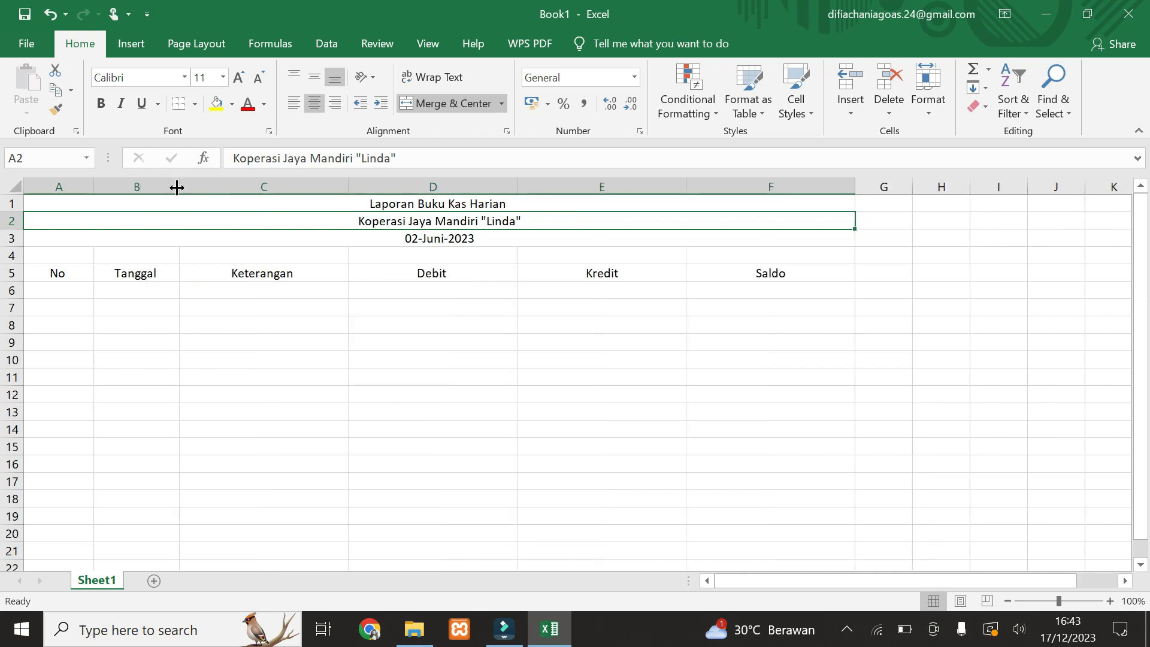
{"action": "left_click_drag", "start_coordinate": [178, 187], "coordinate": [206, 193]}
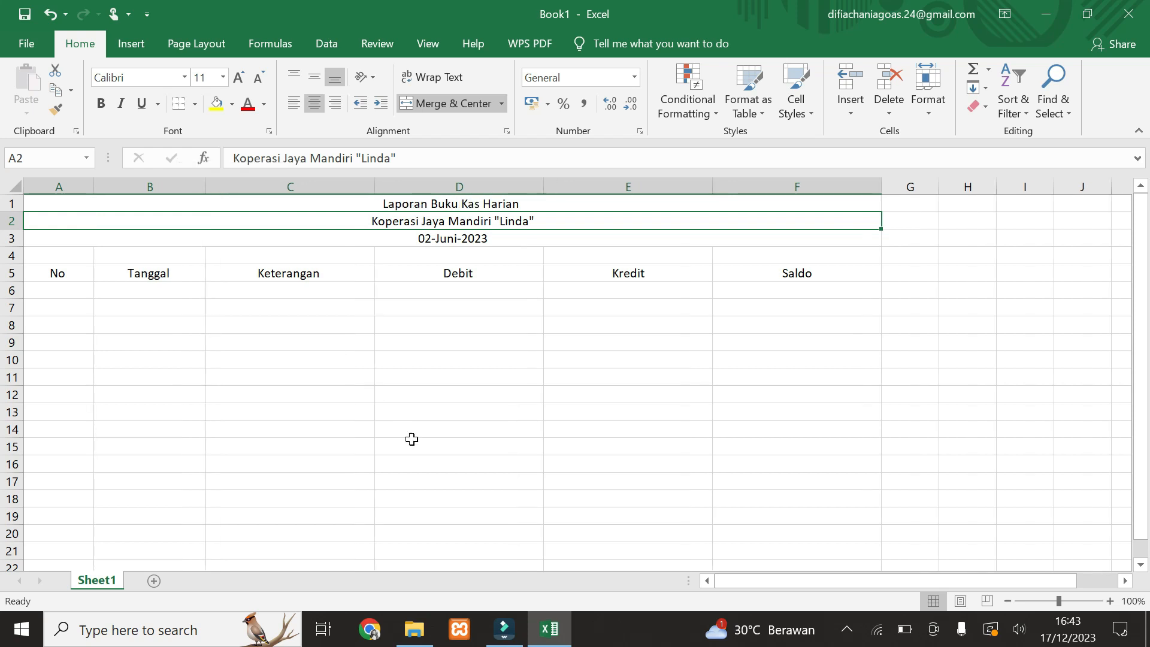
{"action": "left_click", "coordinate": [410, 343]}
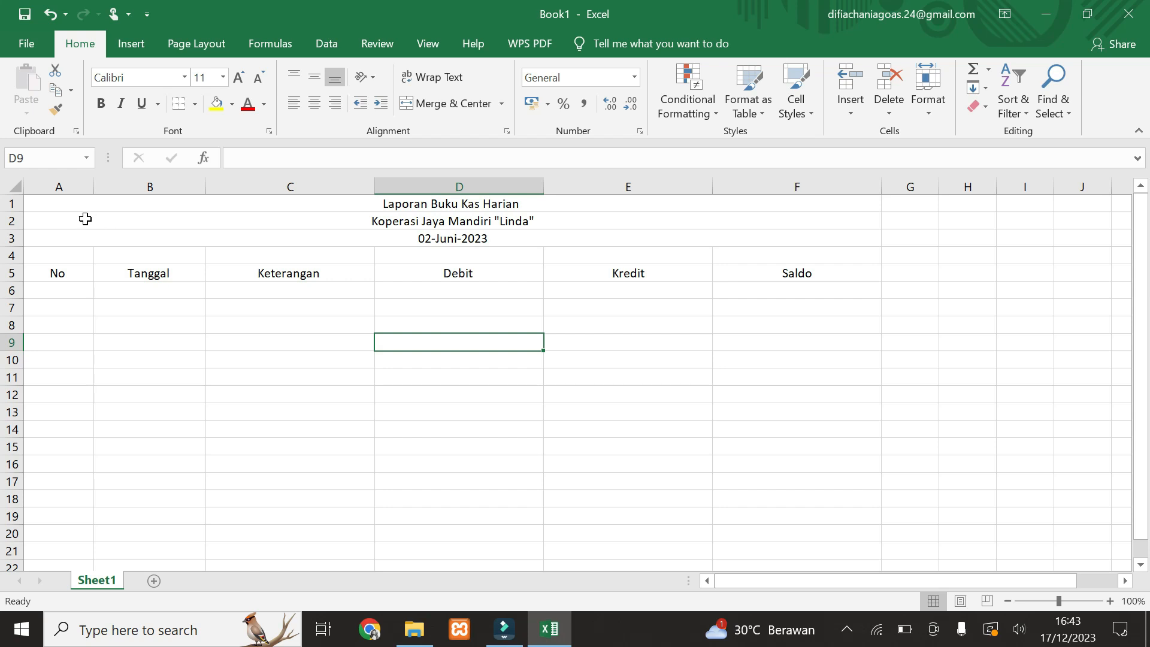
- Apply all borders to the range A1 to F15
{"action": "left_click", "coordinate": [48, 206]}
{"action": "left_click_drag", "start_coordinate": [48, 207], "coordinate": [637, 442]}
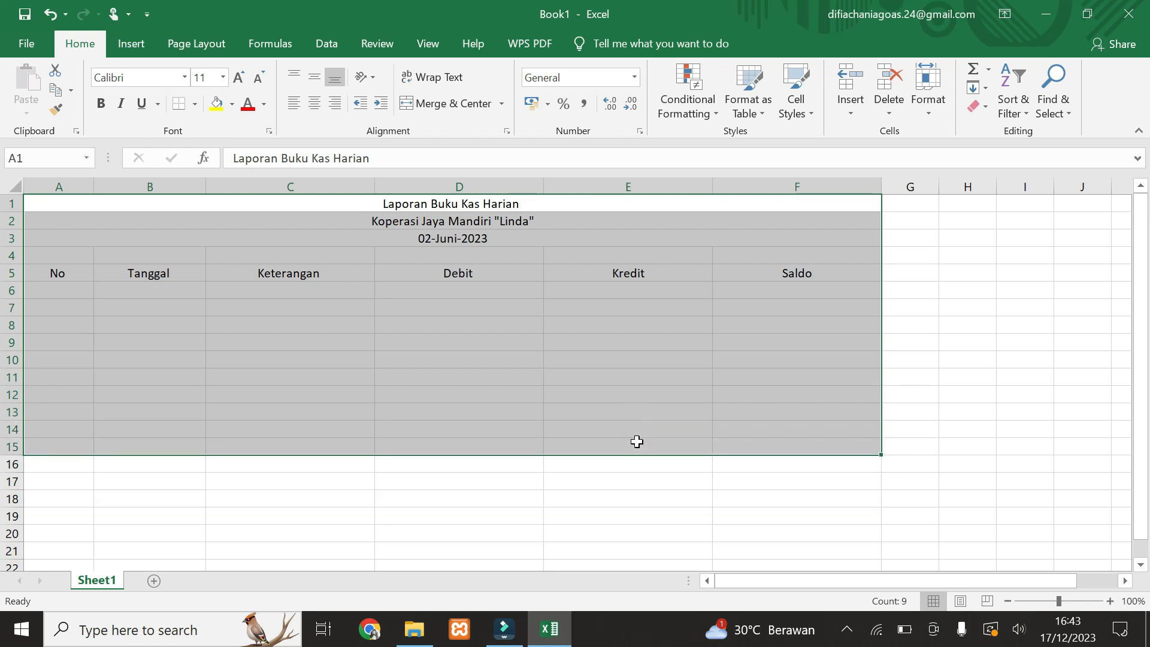
{"action": "left_click", "coordinate": [194, 105]}
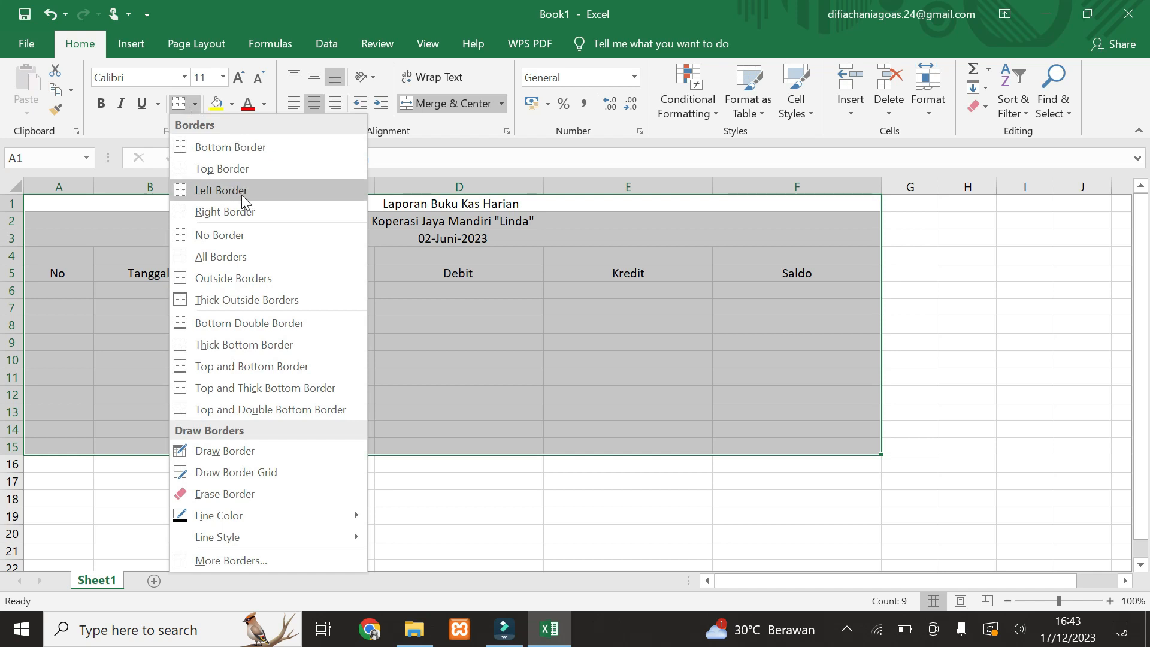
{"action": "left_click", "coordinate": [274, 256]}
{"action": "left_click", "coordinate": [477, 406]}
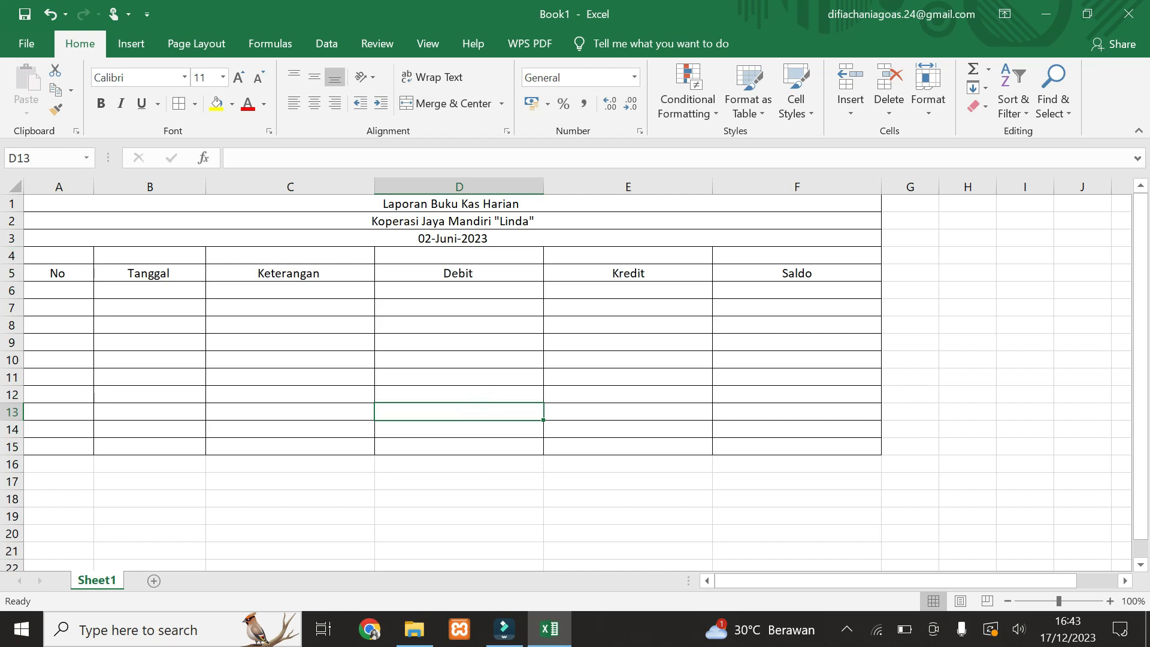
- Delete the empty row 4 between the date line and the column headings
{"action": "left_click", "coordinate": [16, 257]}
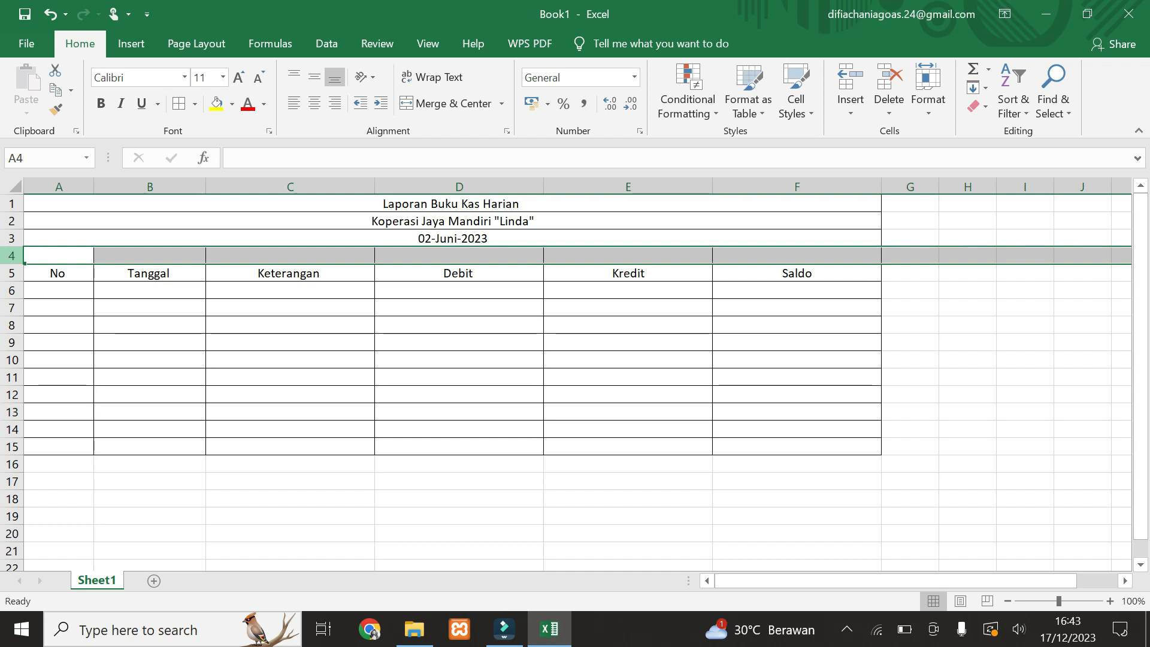
{"action": "right_click", "coordinate": [16, 258]}
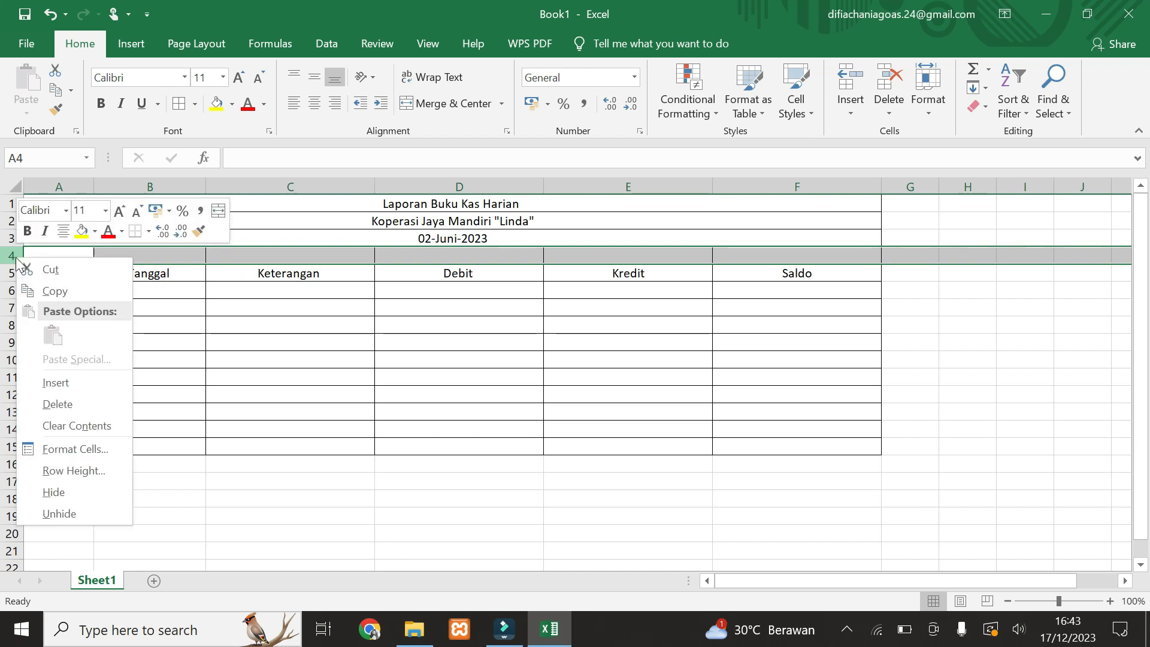
{"action": "left_click", "coordinate": [75, 404]}
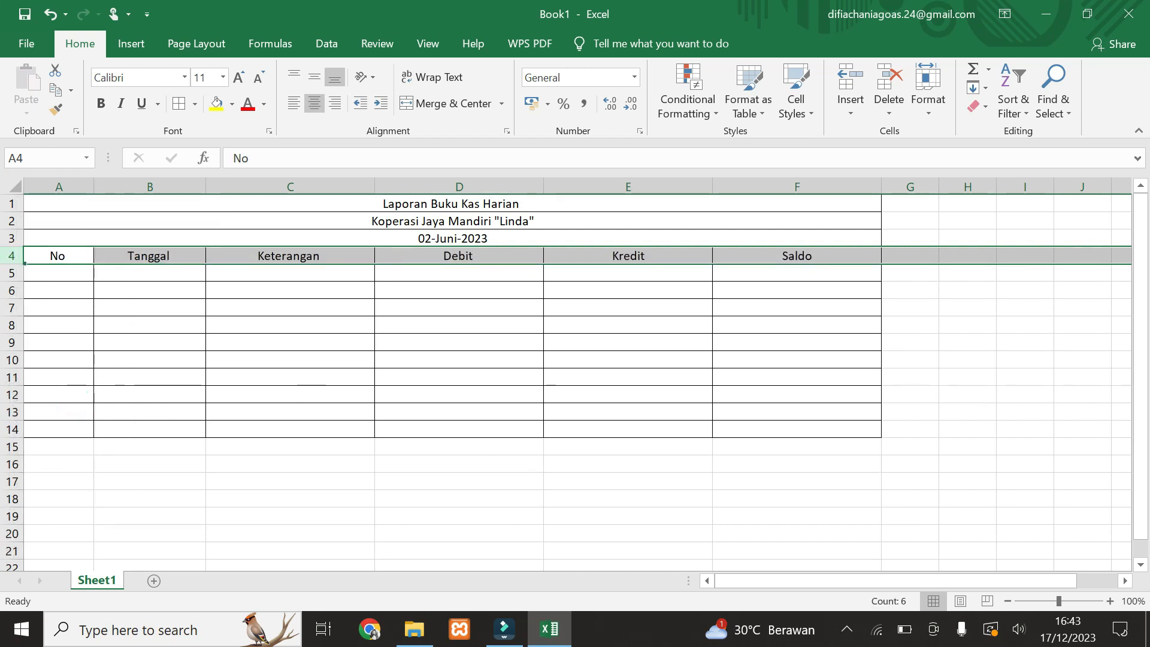
{"action": "left_click", "coordinate": [402, 445]}
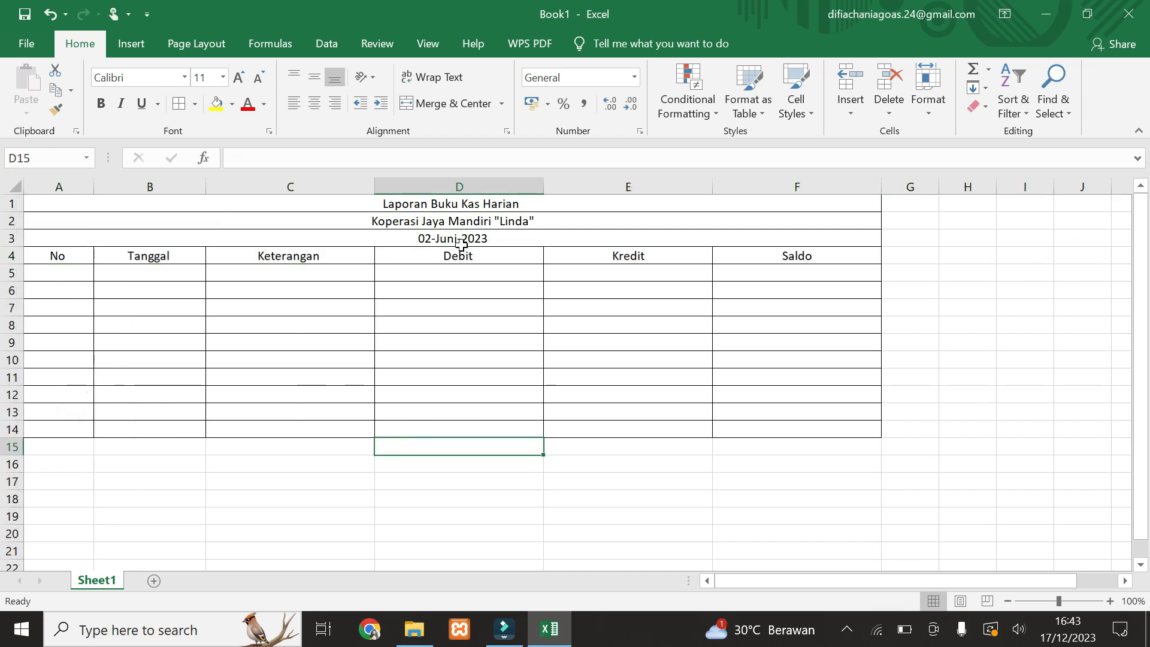
- Remove the borders from the three title lines in rows 1 to 3
{"action": "left_click_drag", "start_coordinate": [96, 198], "coordinate": [132, 240]}
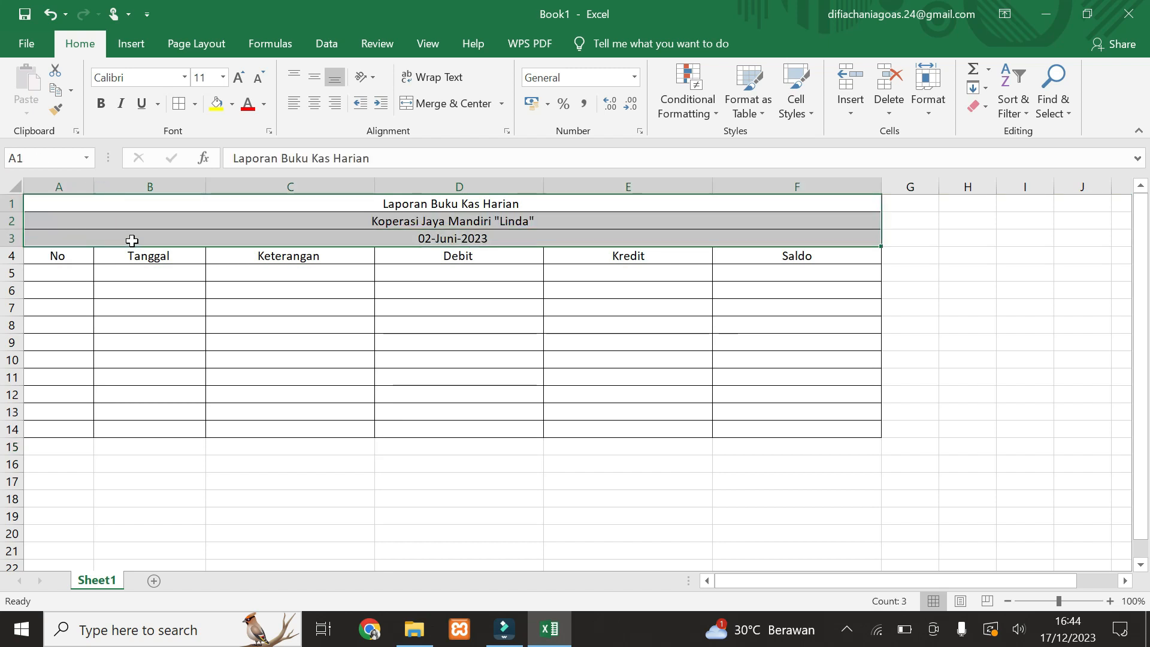
{"action": "left_click", "coordinate": [196, 104]}
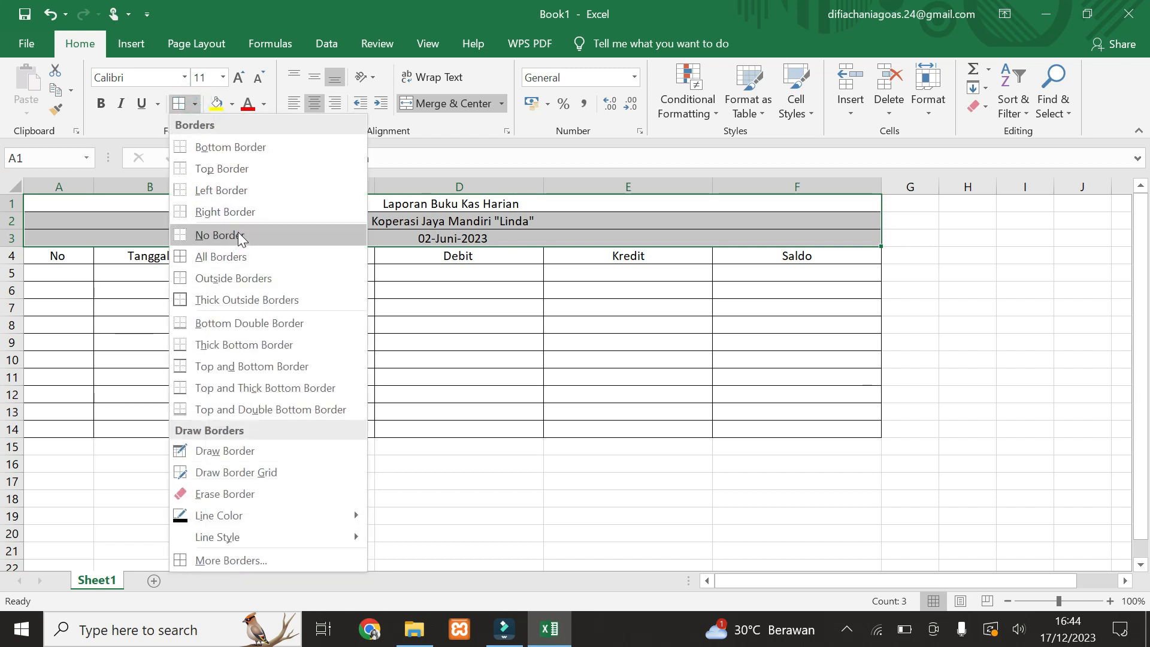
{"action": "left_click", "coordinate": [239, 235]}
{"action": "left_click", "coordinate": [949, 309]}
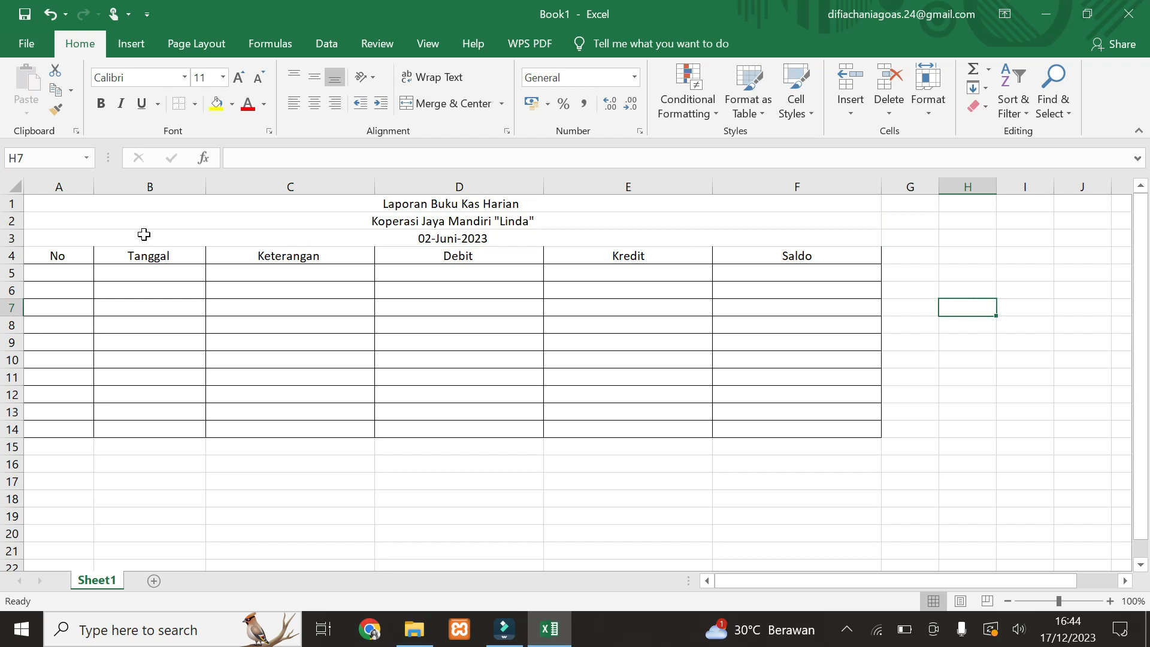
- Insert a blank row above the column headings in row 4
{"action": "left_click", "coordinate": [11, 256]}
{"action": "right_click", "coordinate": [17, 256]}
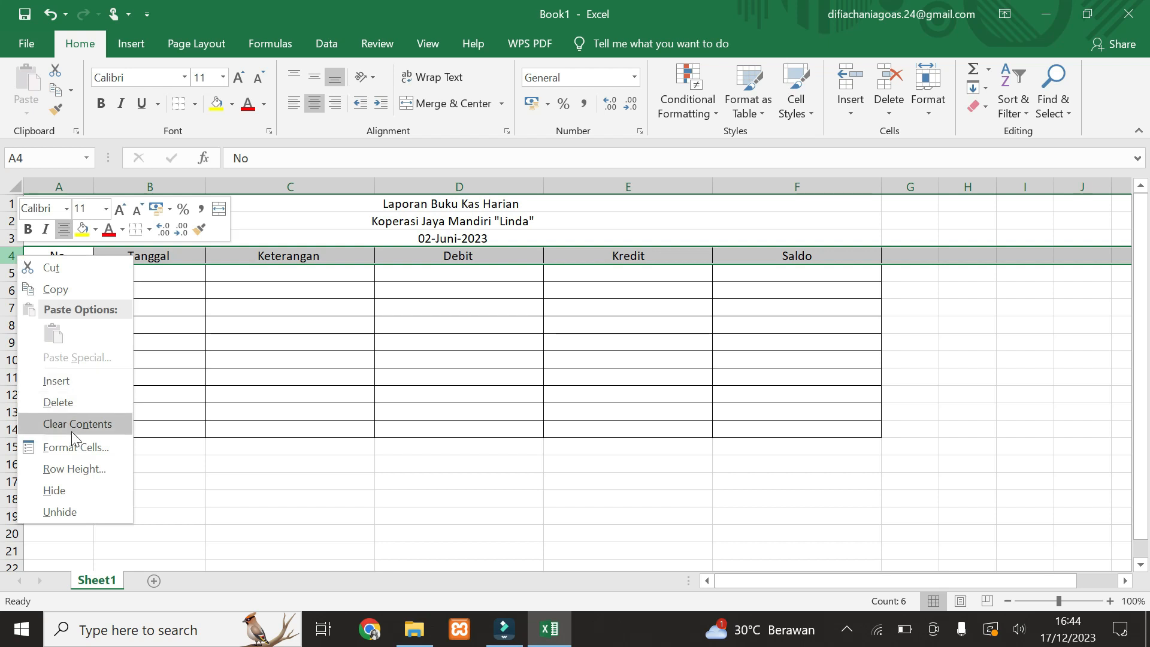
{"action": "left_click", "coordinate": [80, 380]}
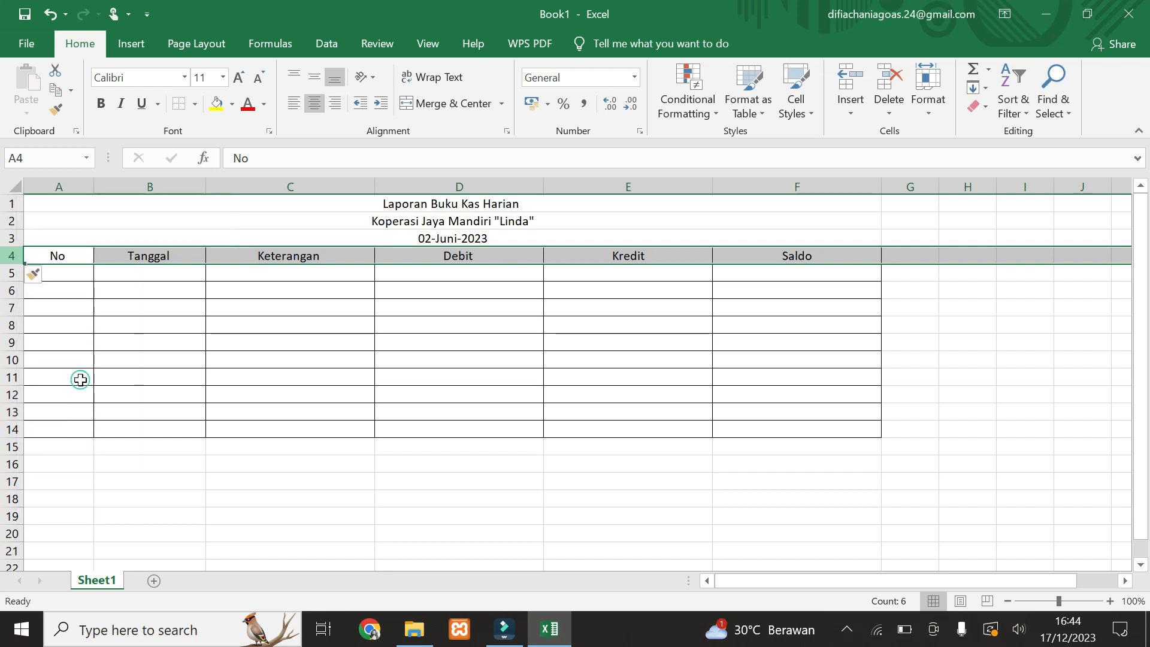
{"action": "left_click", "coordinate": [368, 308]}
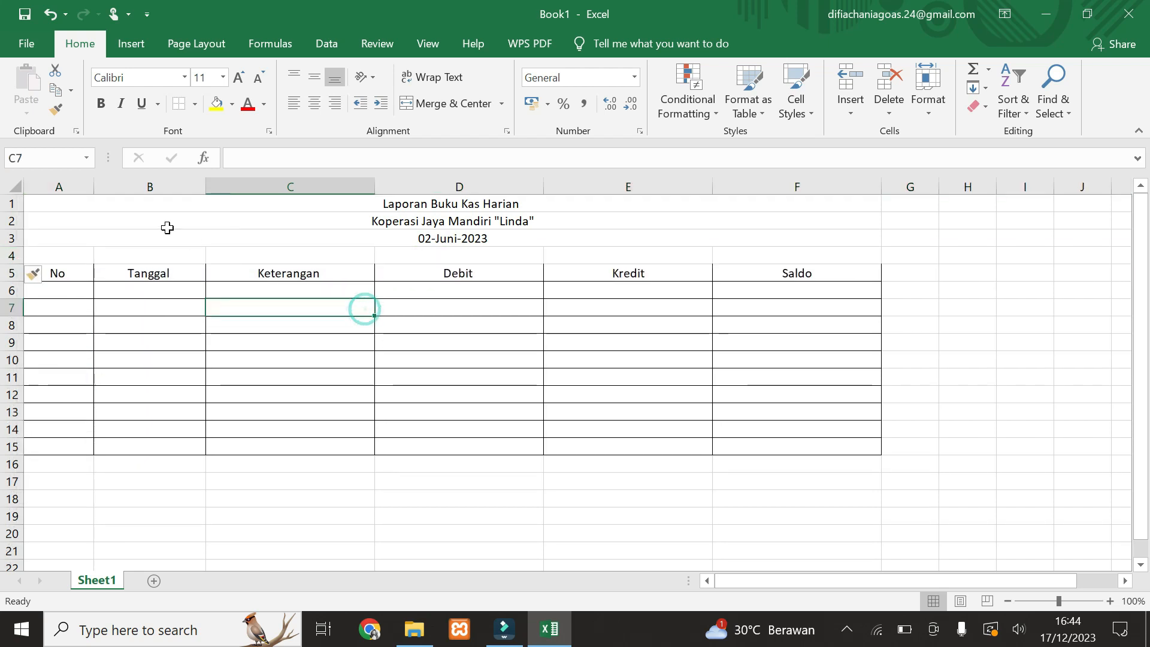
- Add a top border to the column headings in cells A5 to F5
{"action": "left_click_drag", "start_coordinate": [53, 273], "coordinate": [752, 276]}
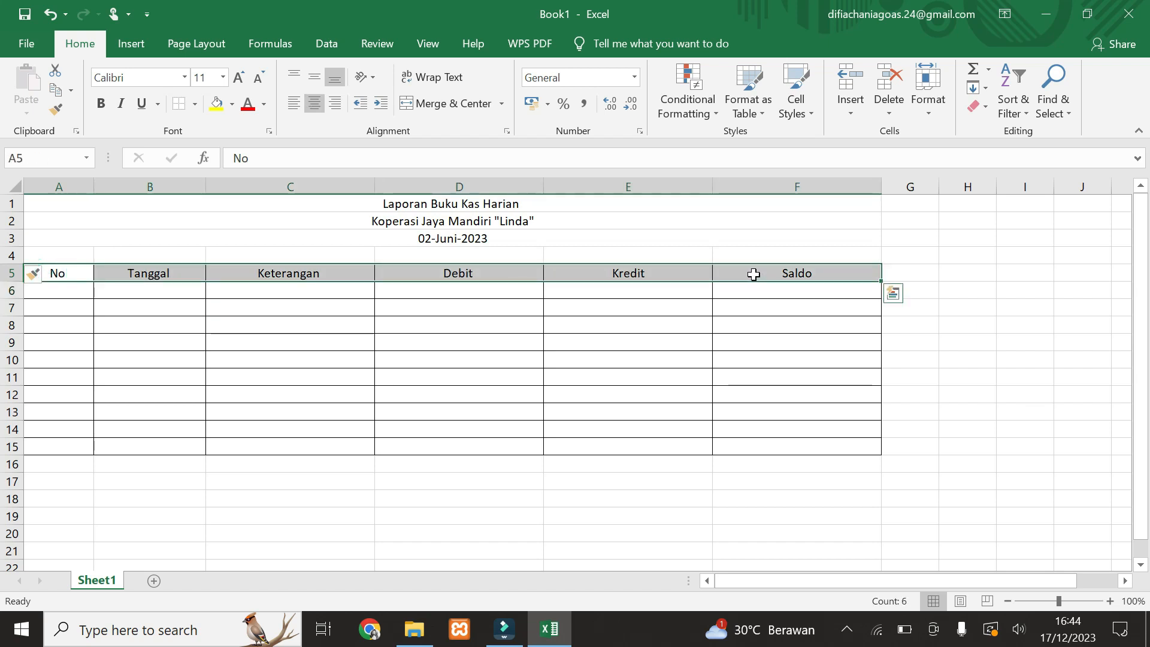
{"action": "left_click", "coordinate": [194, 103]}
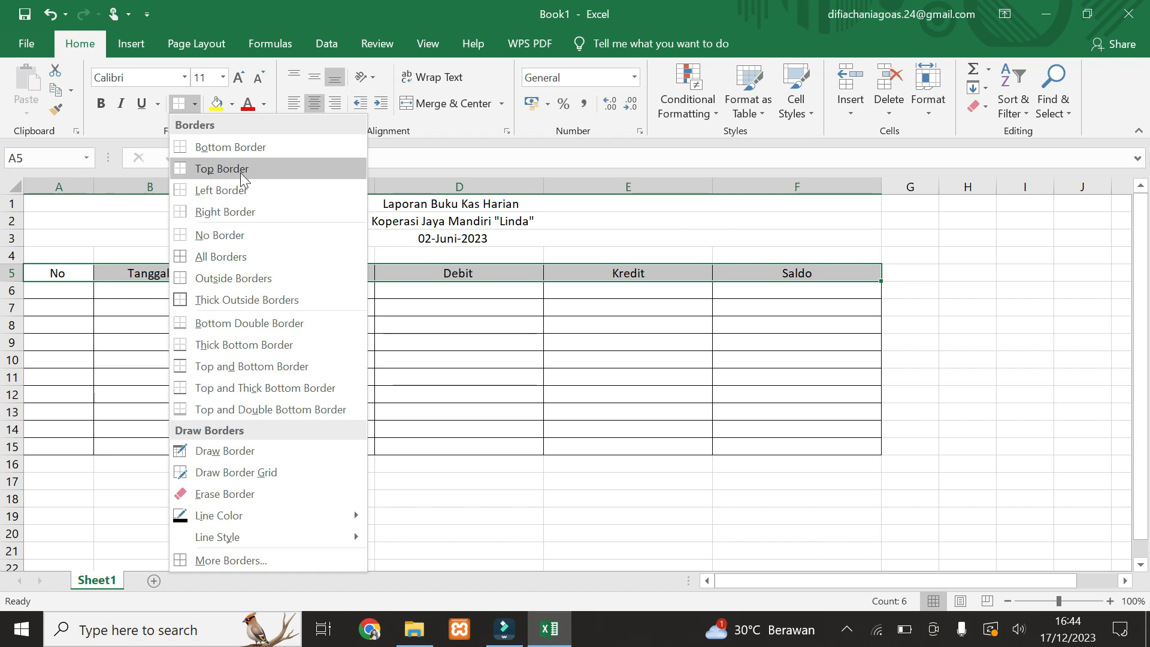
{"action": "left_click", "coordinate": [263, 167]}
{"action": "left_click", "coordinate": [280, 395]}
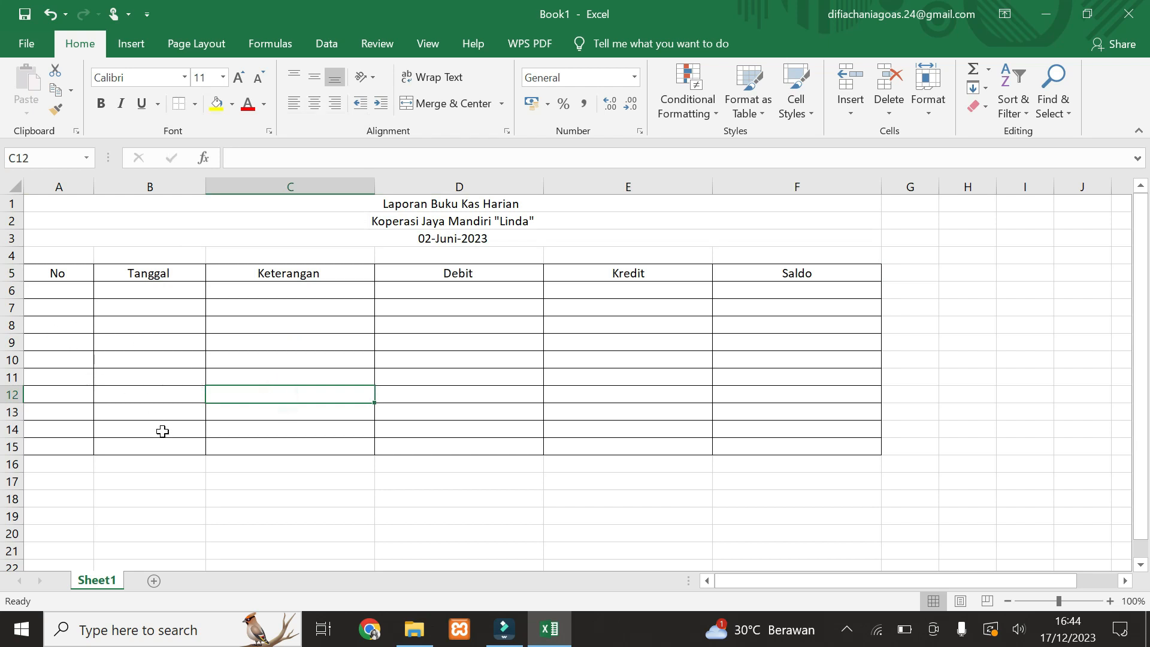
- Enter Saldo Awal as the first Keterangan entry in cell C6
{"action": "left_click", "coordinate": [79, 295]}
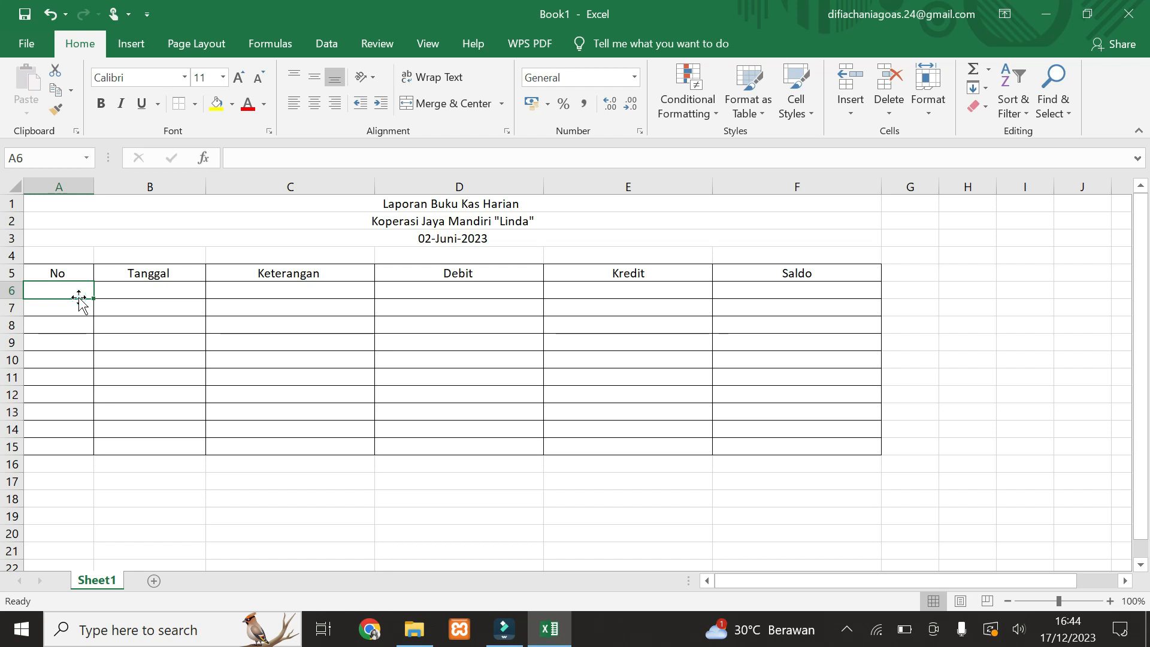
{"action": "type", "text": "1"}
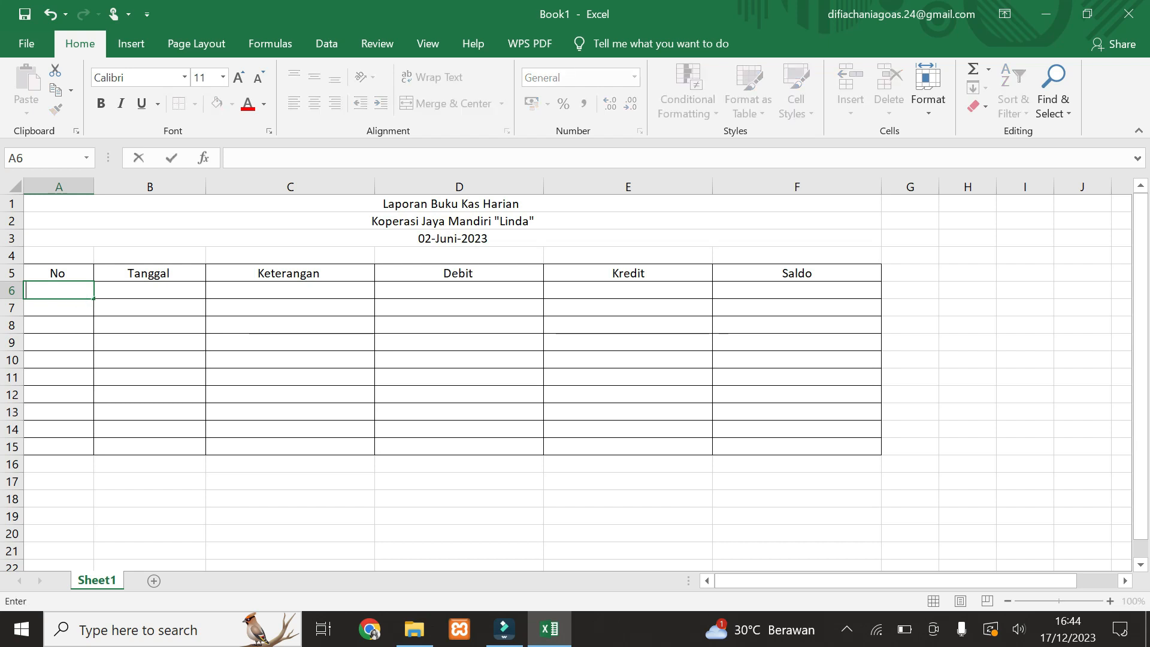
{"action": "key", "text": "Right"}
{"action": "key", "text": "Right"}
{"action": "key", "text": "Right"}
{"action": "key", "text": "Left"}
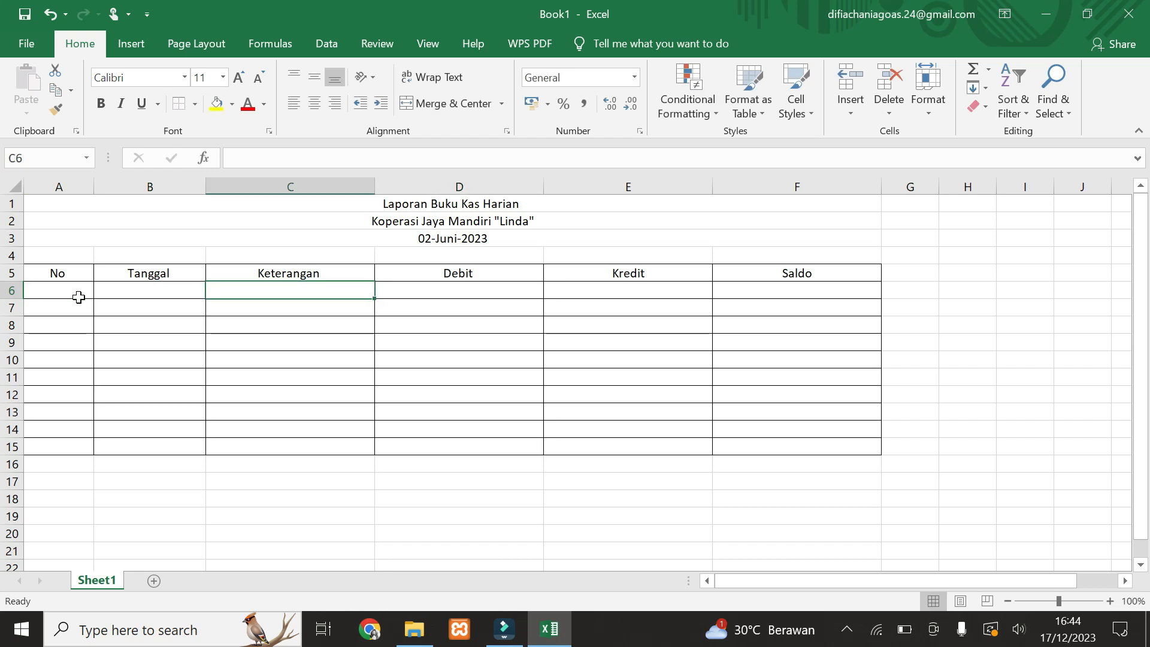
{"action": "type", "text": "Saldo Awal"}
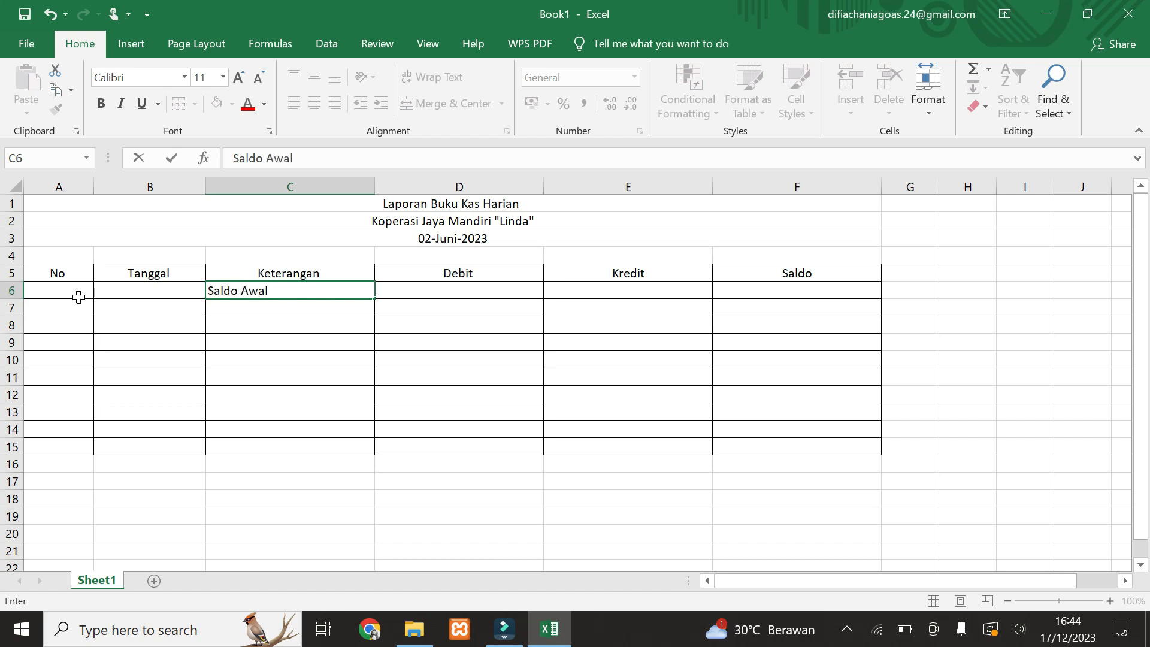
{"action": "key", "text": "Tab"}
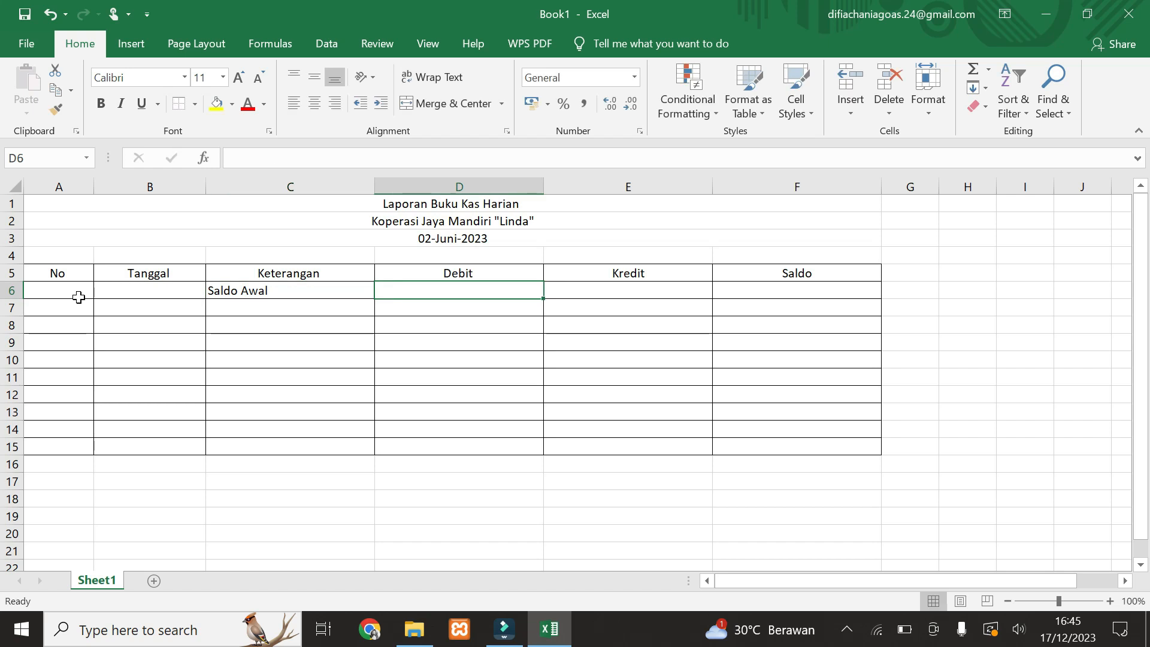
- Enter 1000000 for the Saldo Awal row in both the Debit cell D6 and the Saldo cell F6
{"action": "type", "text": "1000000"}
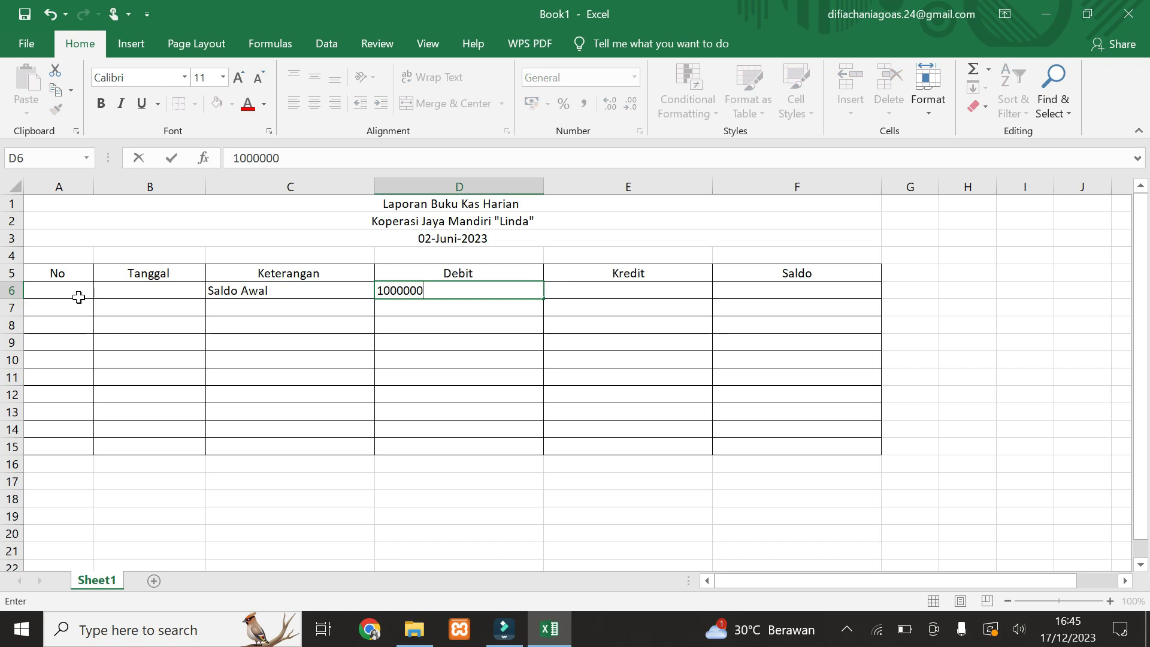
{"action": "key", "text": "Return"}
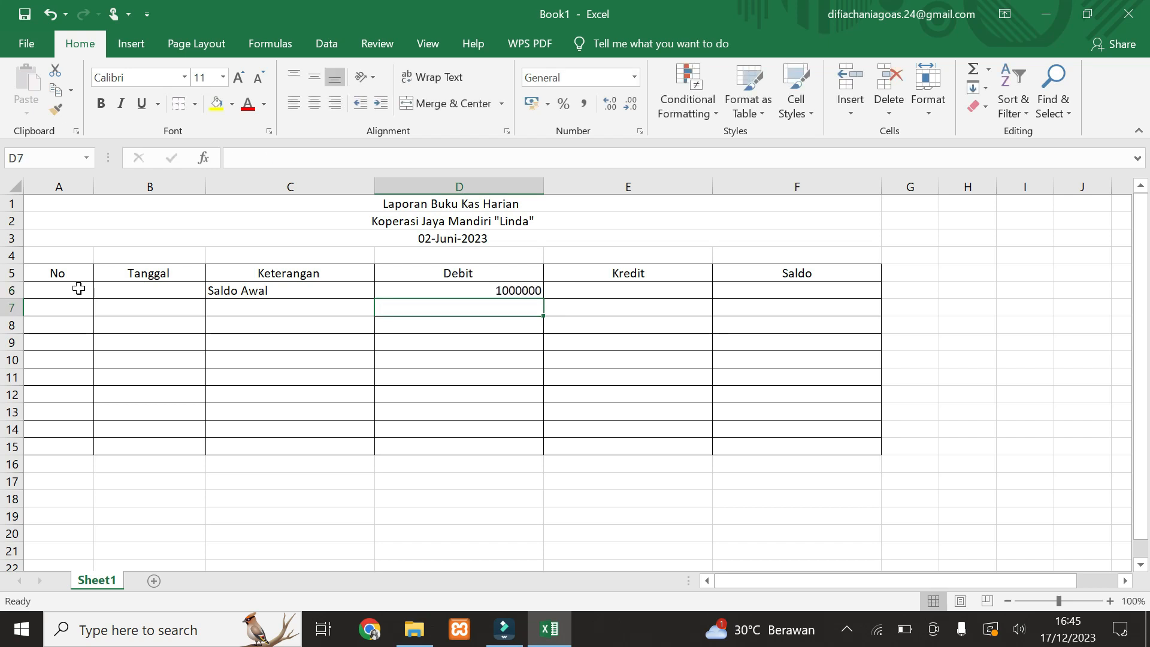
{"action": "left_click", "coordinate": [835, 290]}
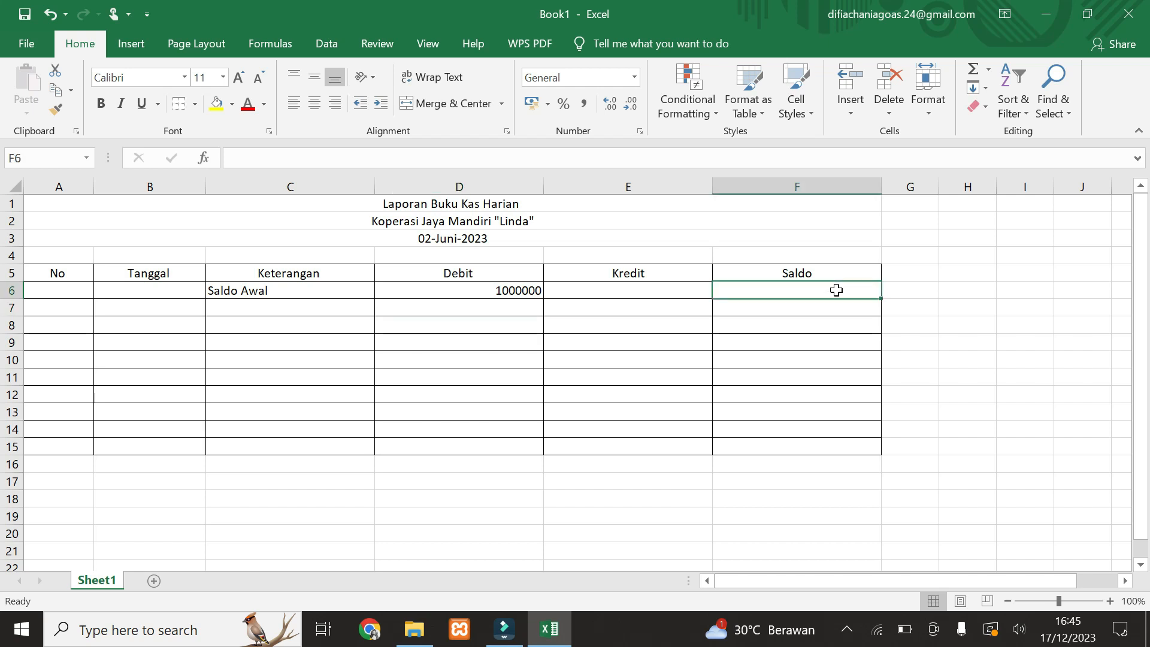
{"action": "type", "text": "10000"}
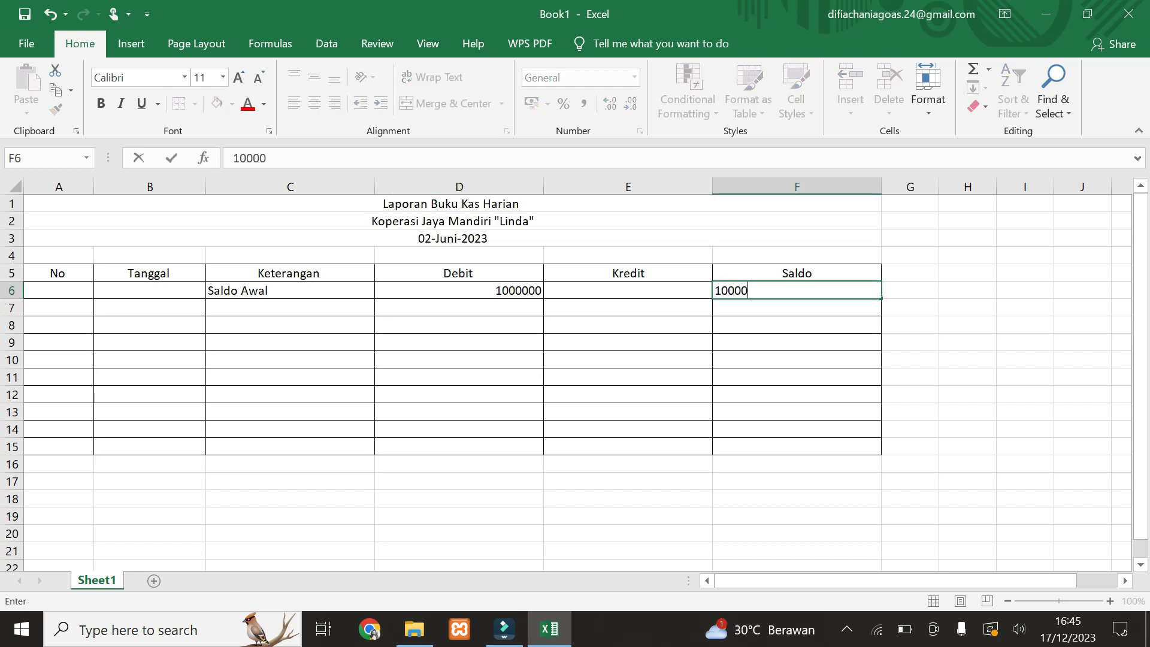
{"action": "type", "text": "00"}
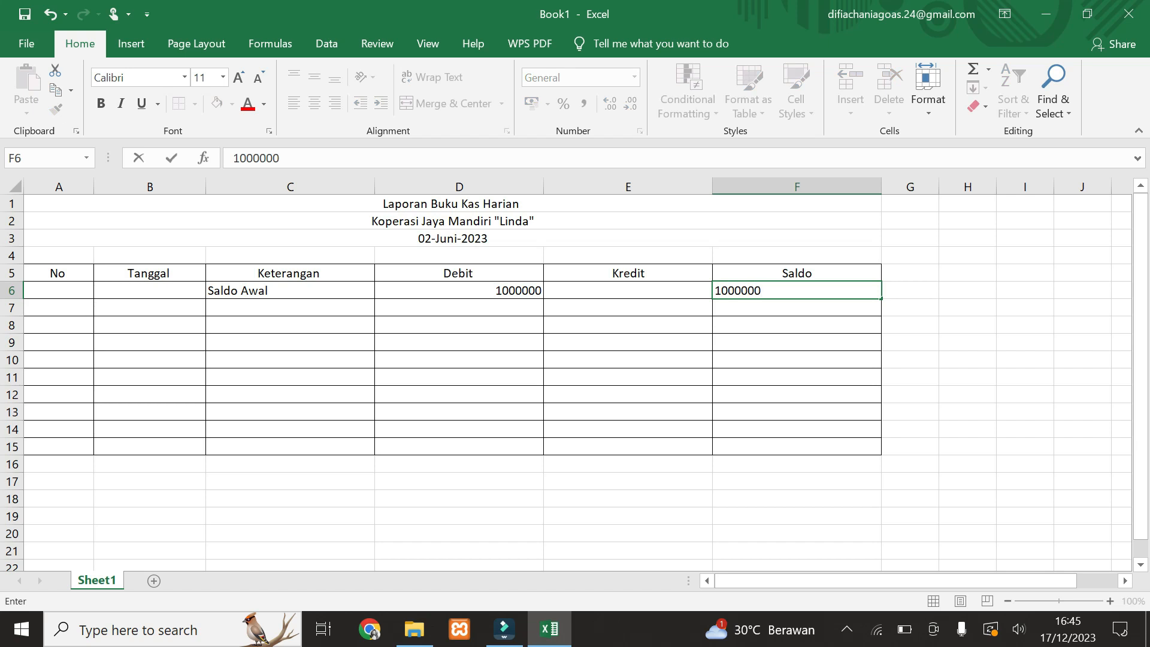
{"action": "key", "text": "Return"}
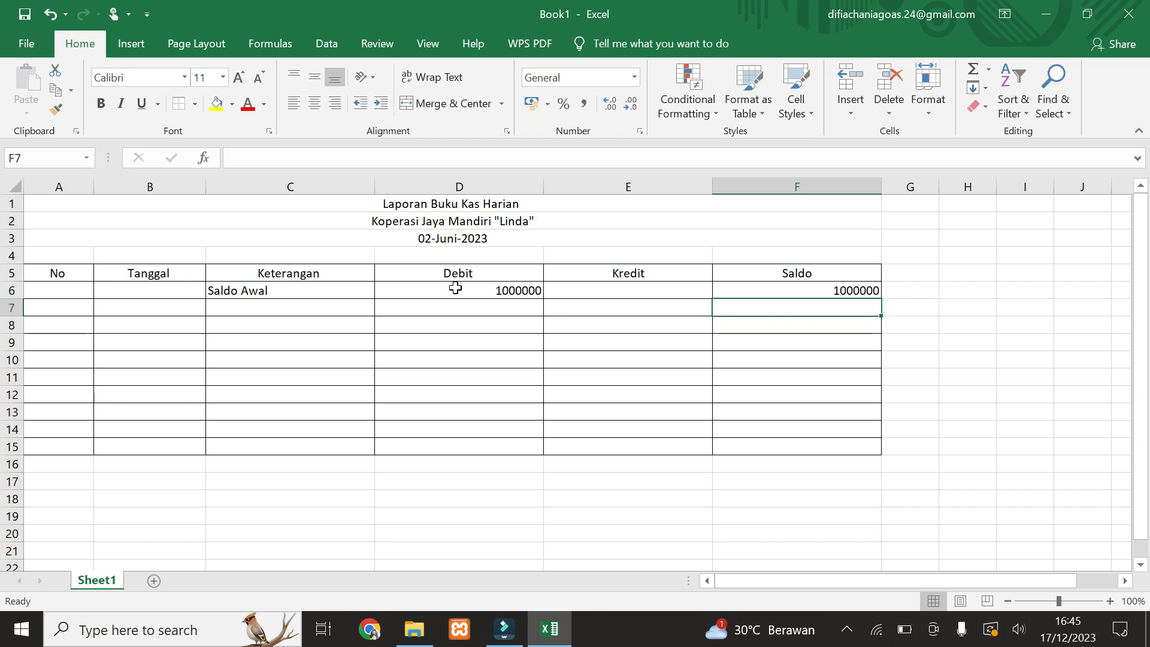
- Format the Debit, Kredit and Saldo cells D6 to F15 as Accounting with 0 decimal places and the Rp symbol
{"action": "left_click", "coordinate": [478, 288]}
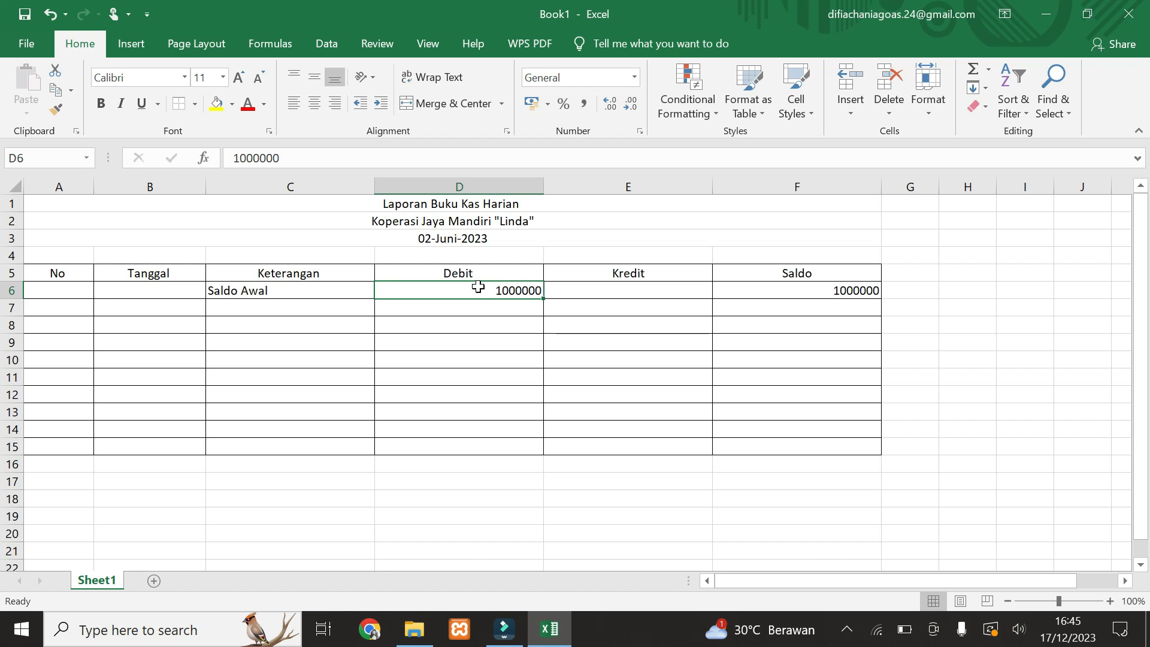
{"action": "left_click_drag", "start_coordinate": [481, 287], "coordinate": [814, 439]}
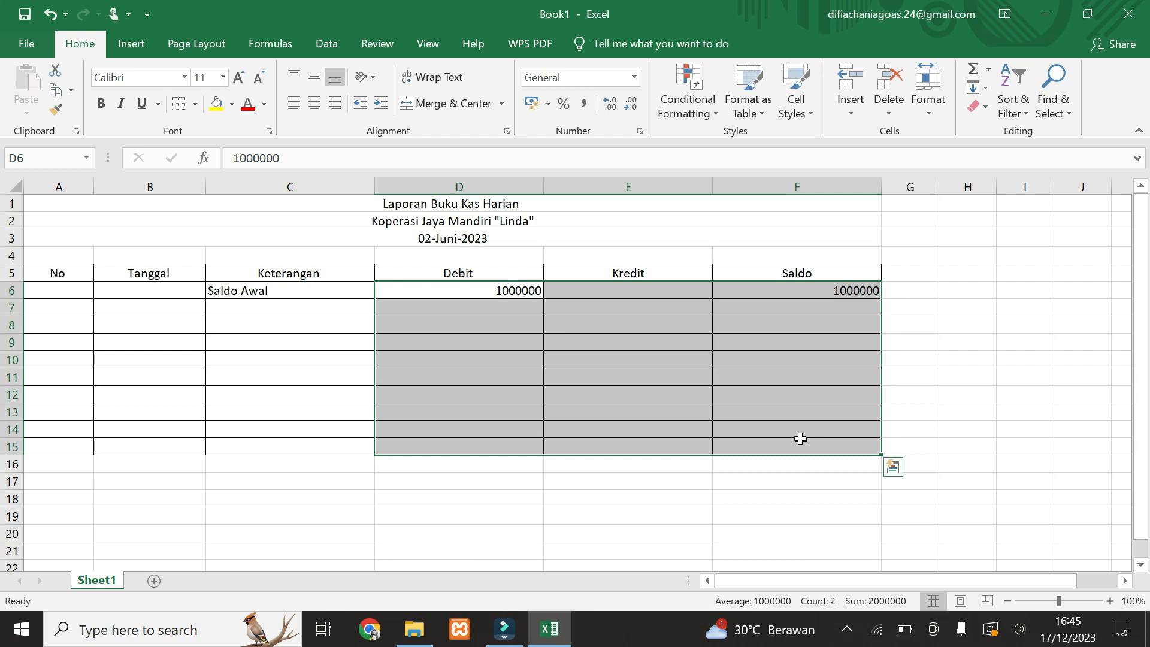
{"action": "left_click", "coordinate": [641, 130]}
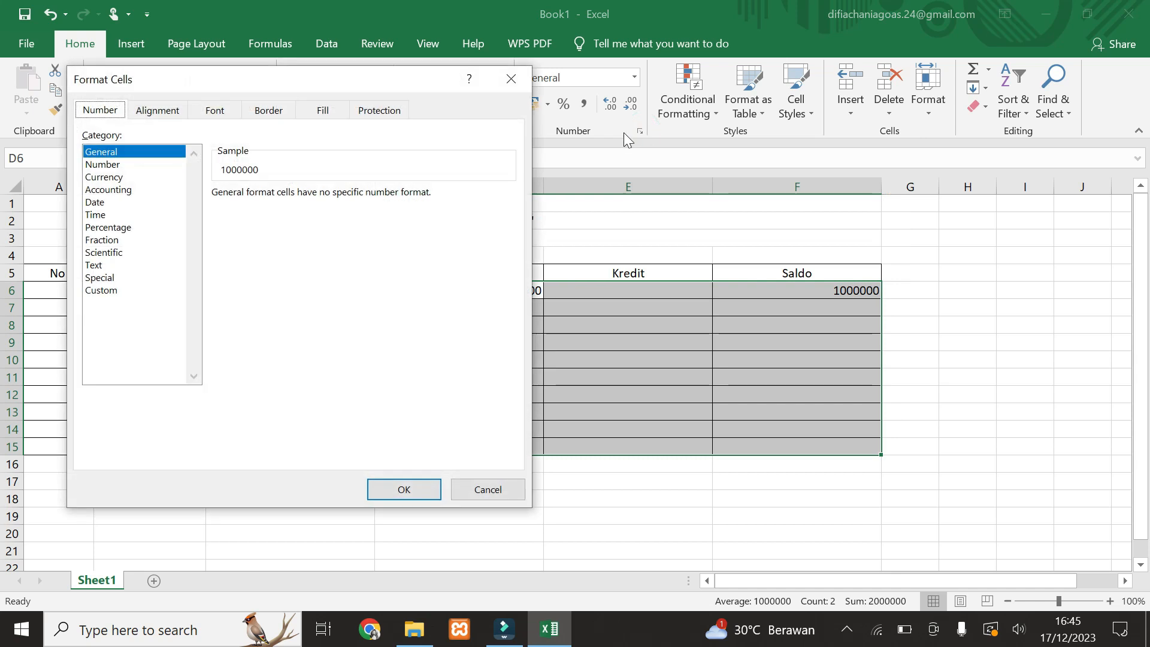
{"action": "left_click", "coordinate": [110, 189]}
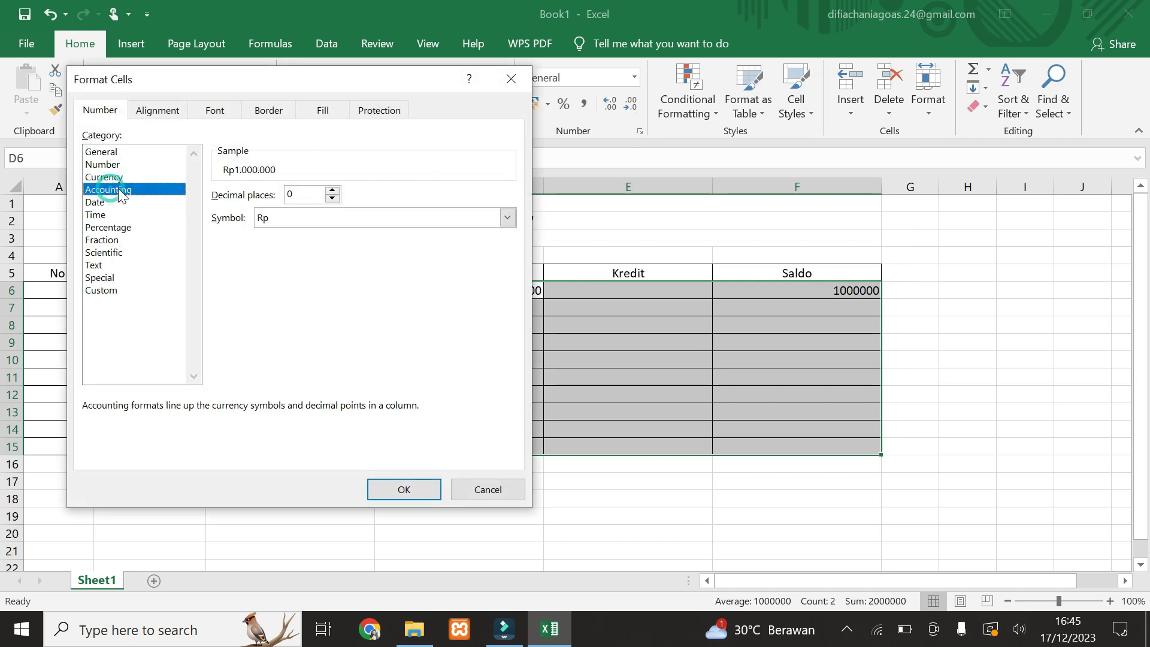
{"action": "left_click", "coordinate": [334, 200]}
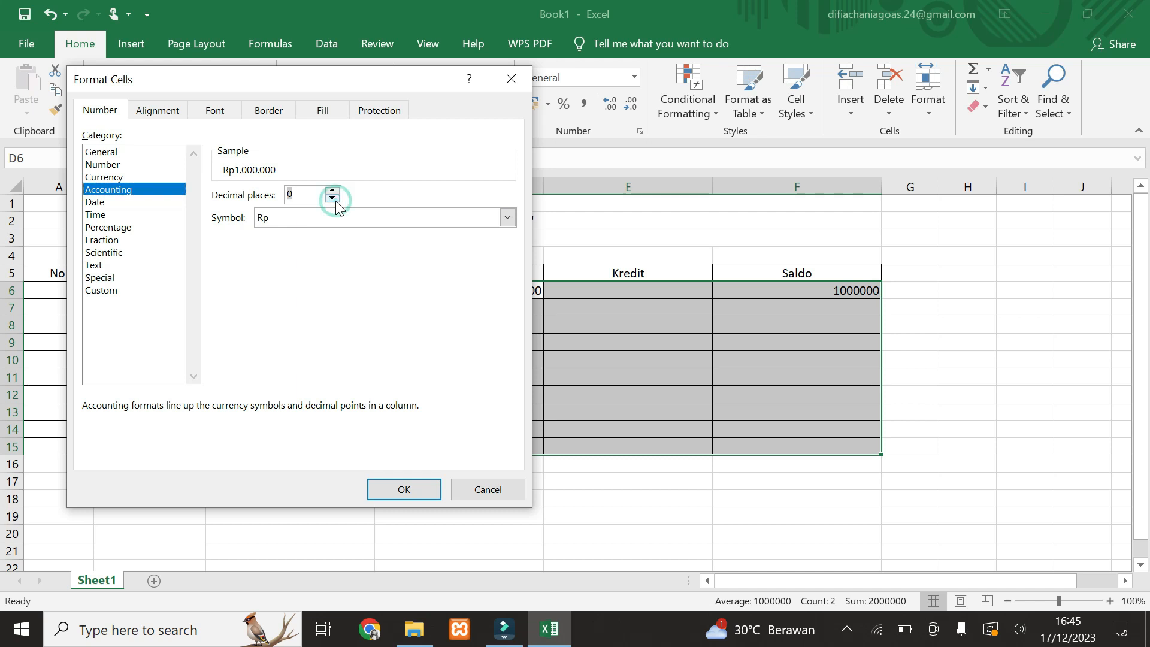
{"action": "left_click", "coordinate": [506, 218]}
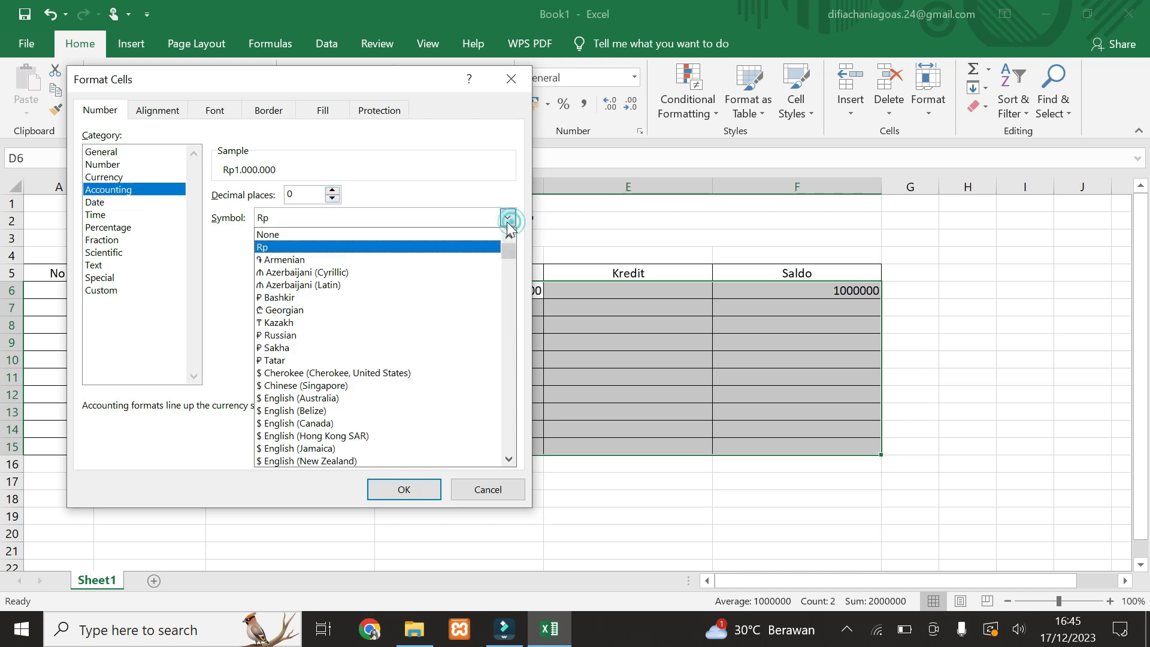
{"action": "left_click", "coordinate": [453, 248]}
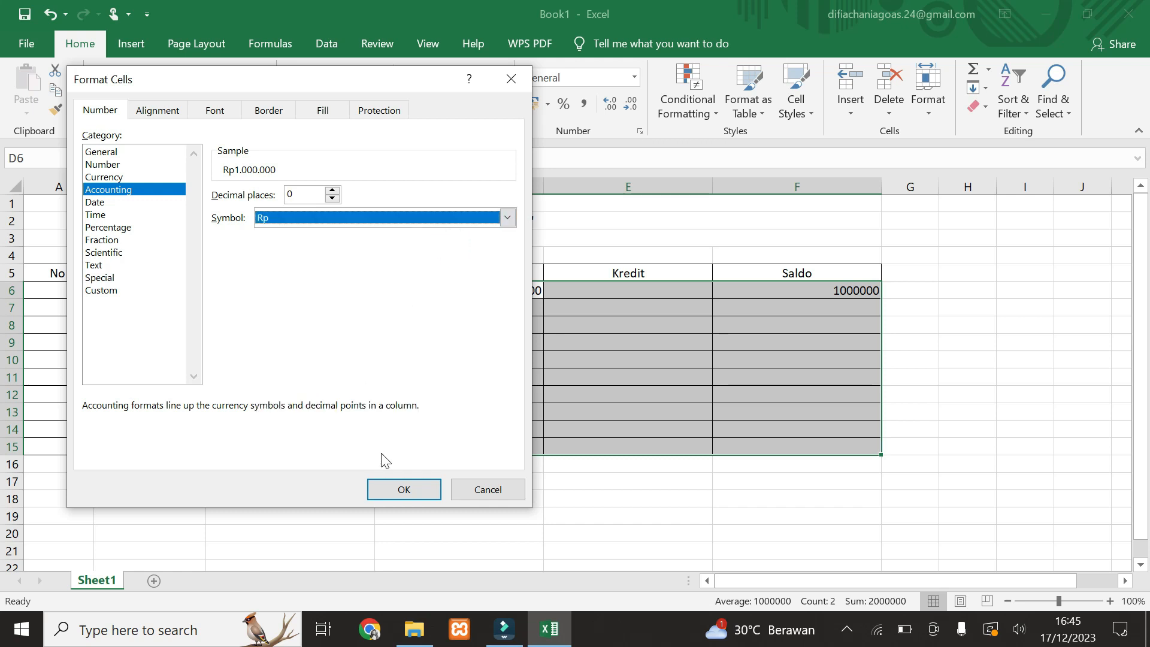
{"action": "left_click", "coordinate": [401, 495]}
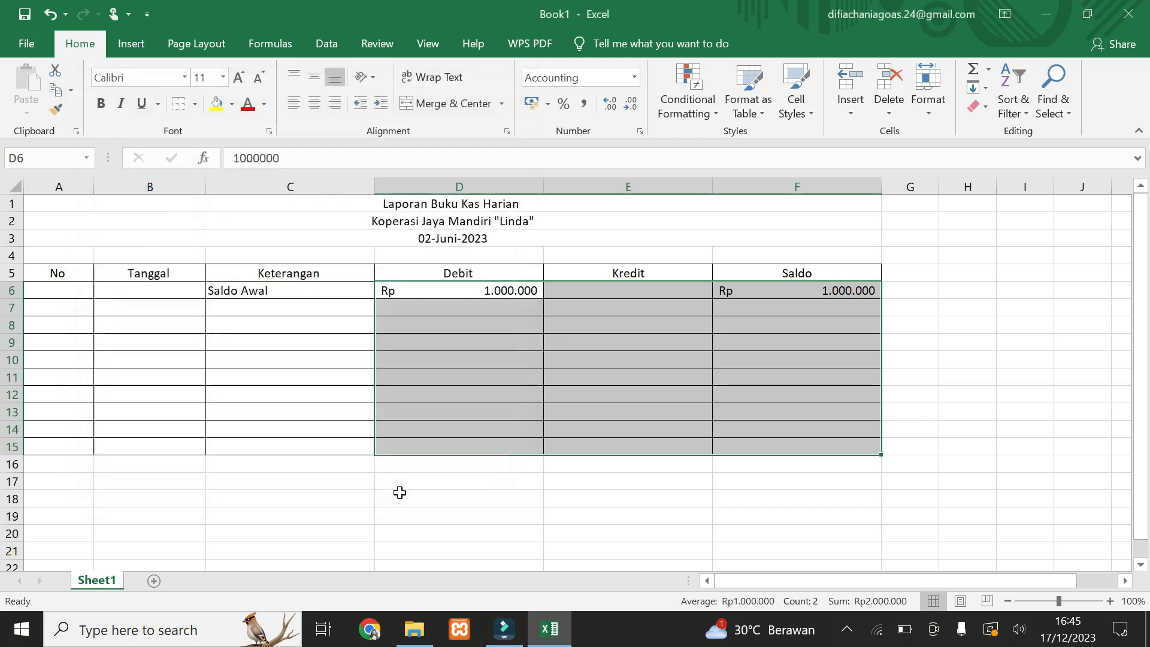
- Correct the Saldo Awal amounts in F6 and D6 to 10000000
{"action": "left_click", "coordinate": [841, 287]}
{"action": "double_click", "coordinate": [841, 289]}
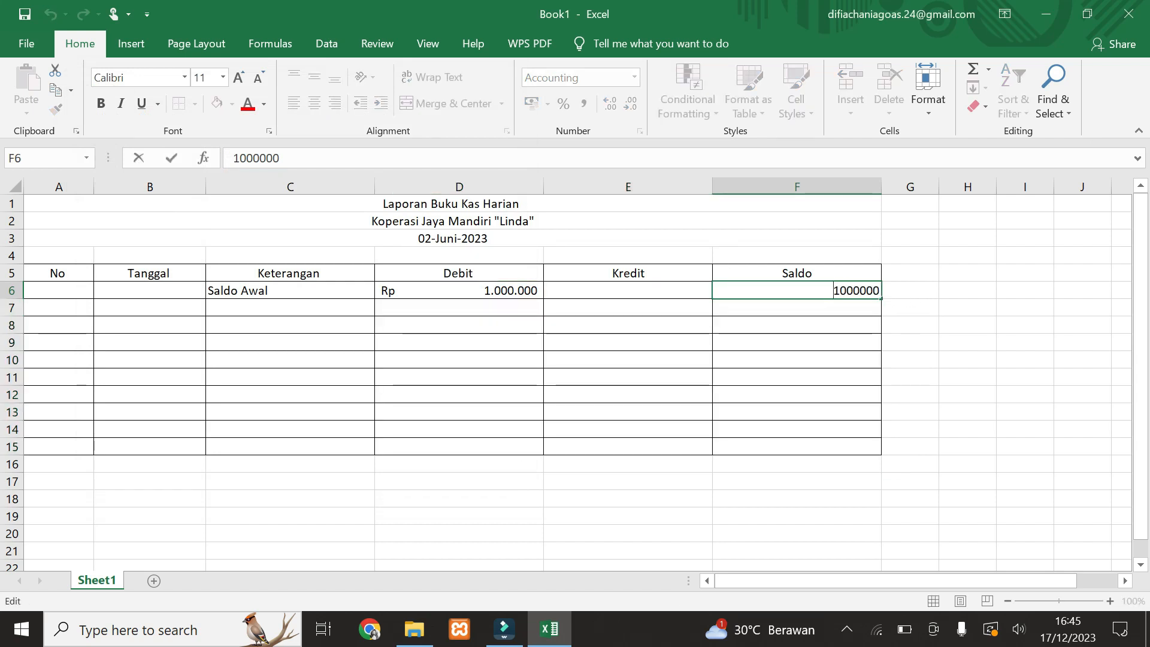
{"action": "left_click", "coordinate": [846, 290]}
{"action": "type", "text": "0"}
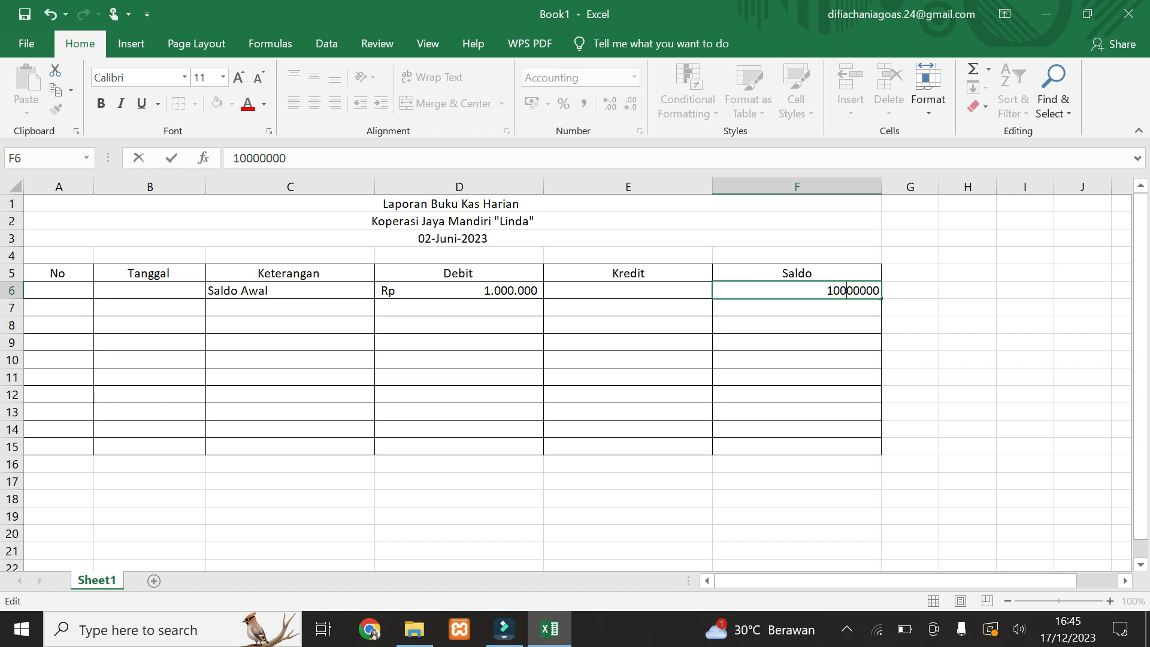
{"action": "double_click", "coordinate": [517, 290]}
{"action": "double_click", "coordinate": [520, 290]}
{"action": "type", "text": "0-"}
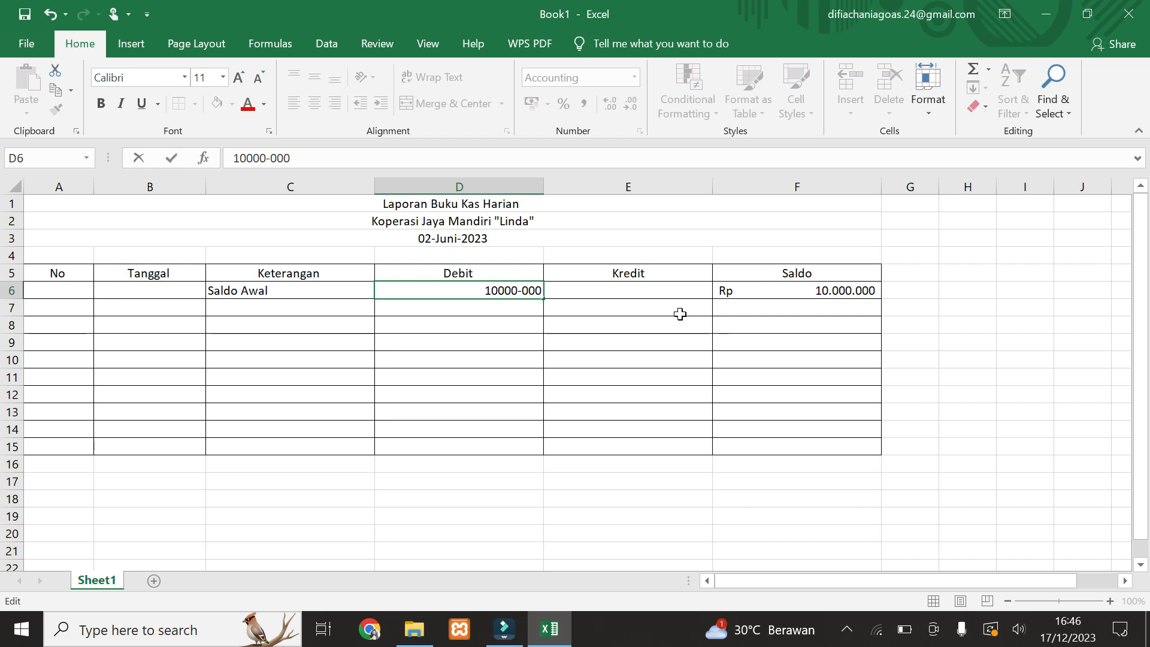
{"action": "key", "text": "BackSpace"}
{"action": "key", "text": "Return"}
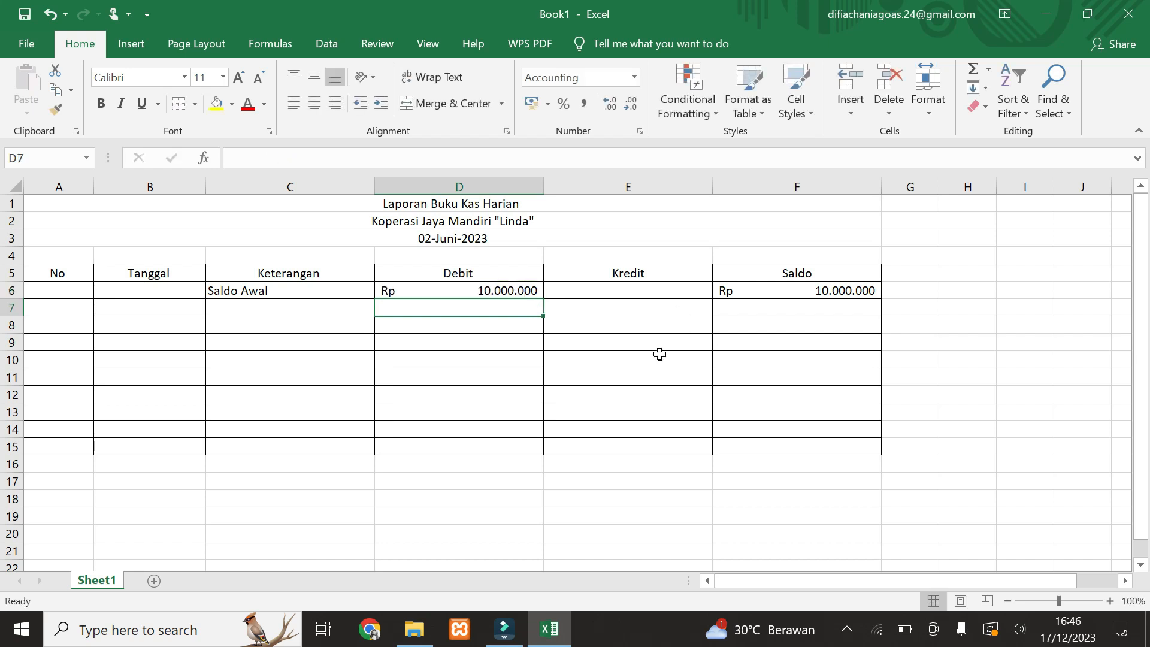
- Start the first transaction in row 7 with No 1 and the Tanggal 02 Juni 2023
{"action": "left_click", "coordinate": [65, 312]}
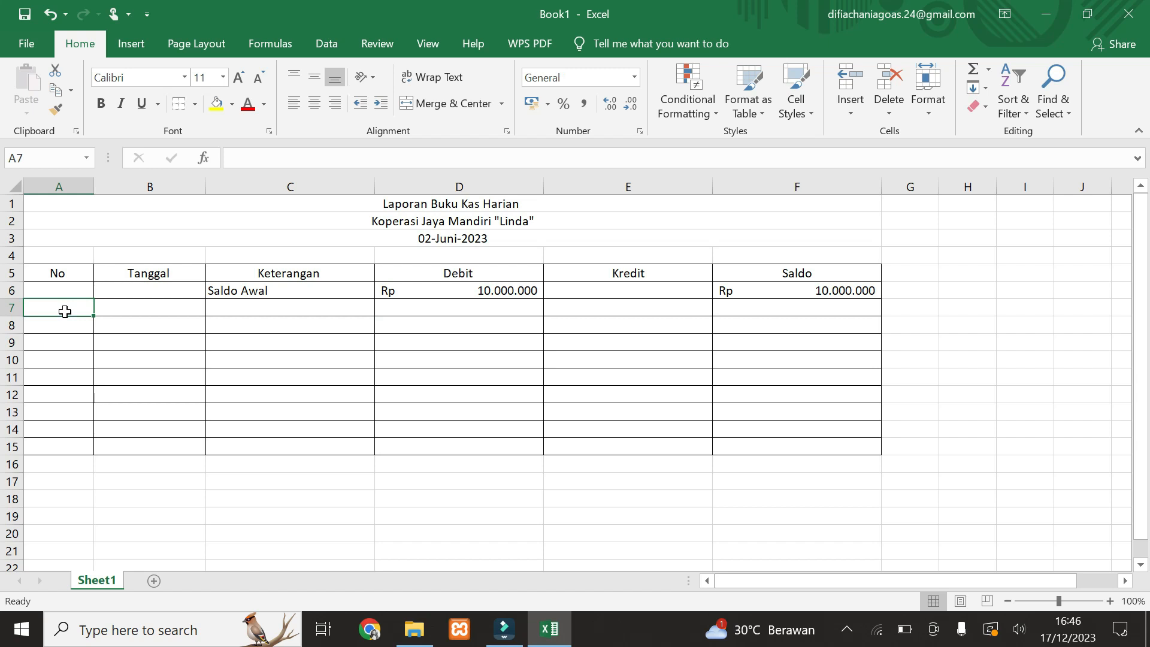
{"action": "type", "text": "1"}
{"action": "key", "text": "Tab"}
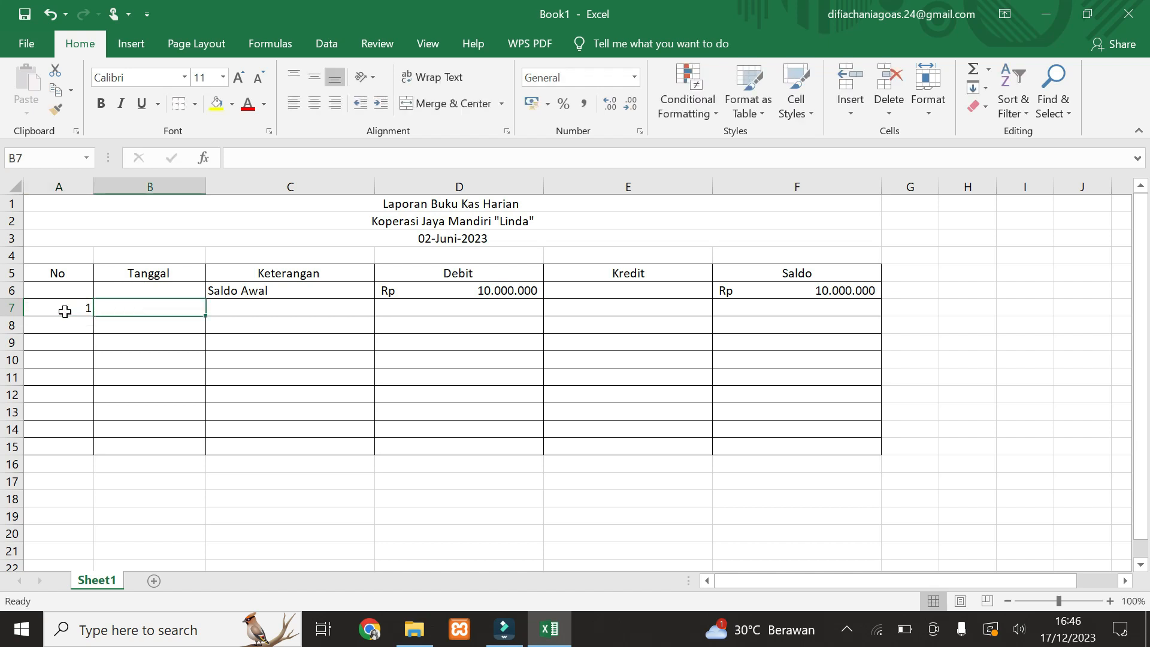
{"action": "type", "text": "0"}
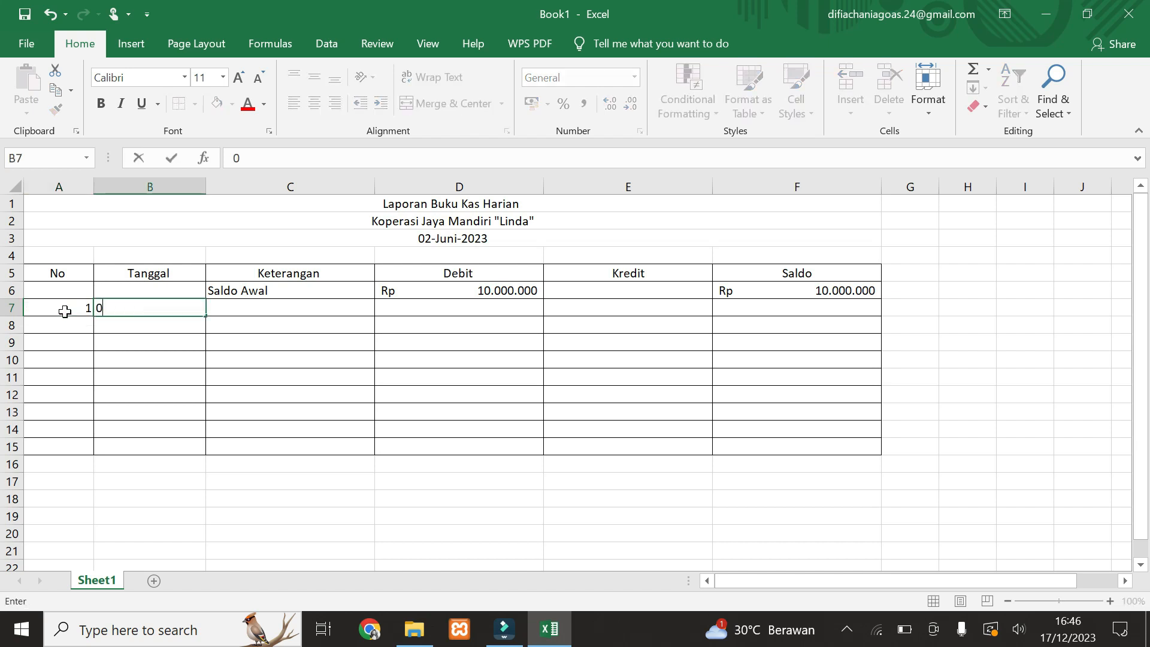
{"action": "type", "text": "2 Juni "}
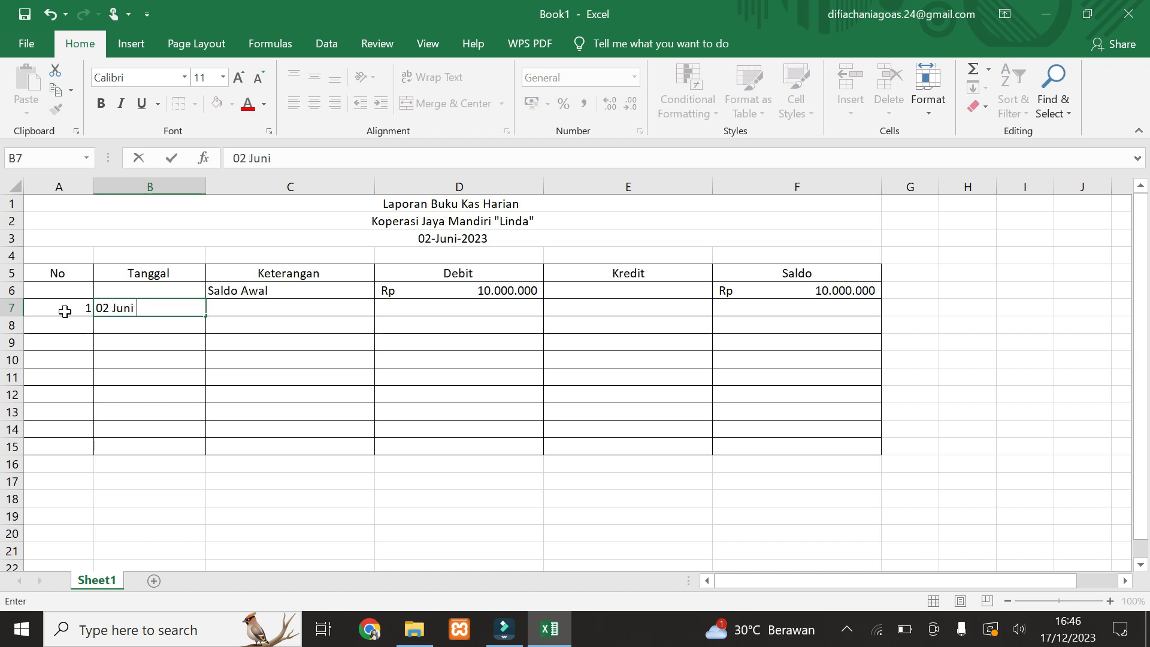
{"action": "type", "text": "2023"}
{"action": "key", "text": "Tab"}
{"action": "key", "text": "Tab"}
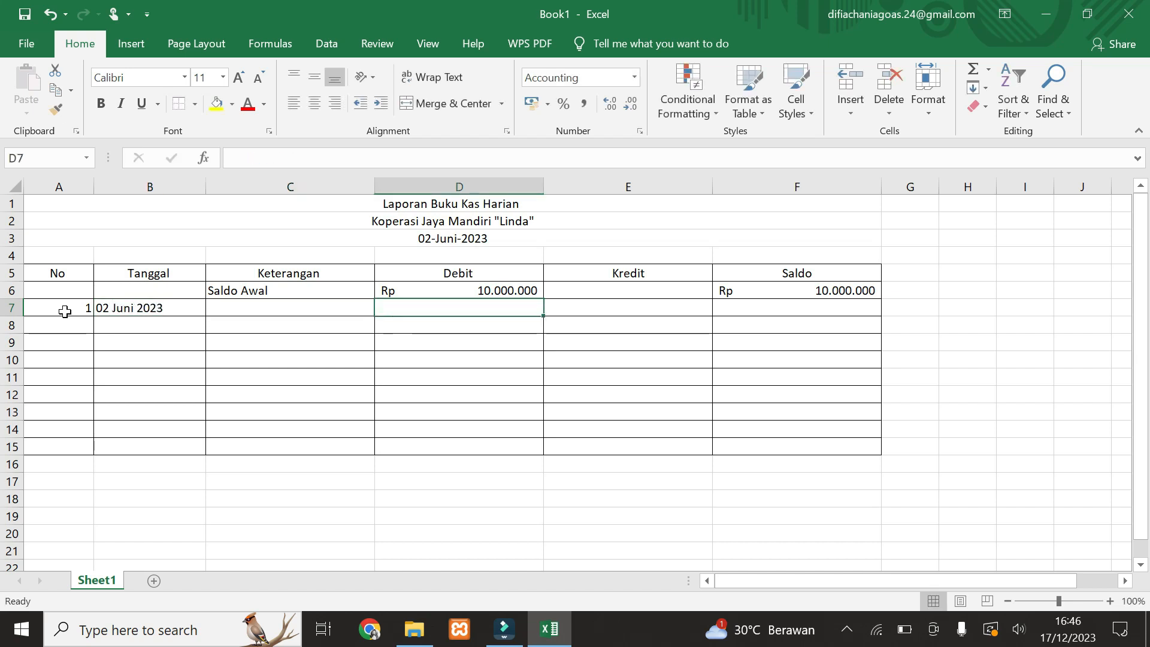
- Enter Membayar Tagihan Listrik as the Keterangan in C7 and 239000 as its Kredit amount in E7
{"action": "key", "text": "Right"}
{"action": "key", "text": "Left"}
{"action": "key", "text": "Left"}
{"action": "type", "text": "Membayar "}
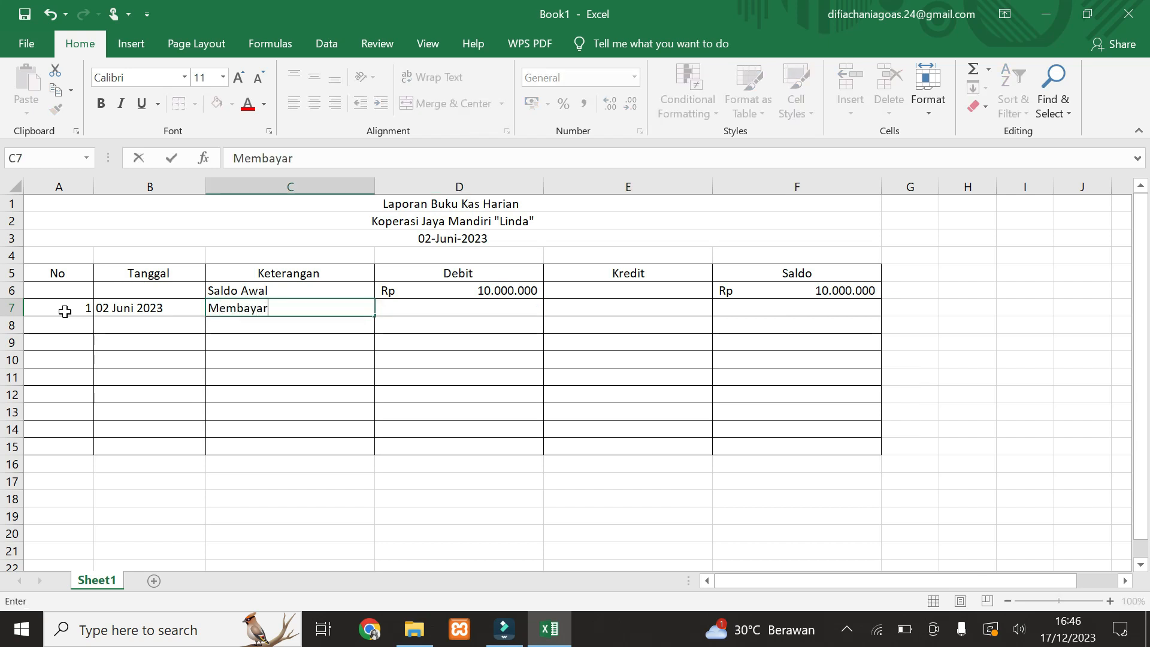
{"action": "type", "text": "Tagih"}
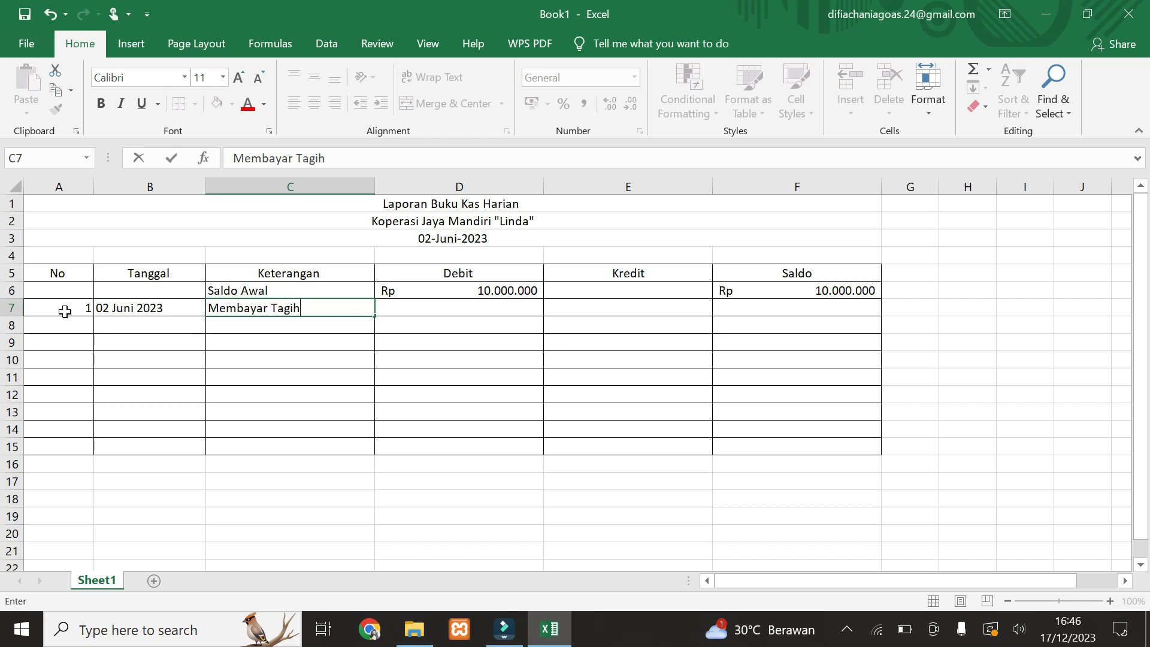
{"action": "type", "text": "an Listrik"}
{"action": "key", "text": "Tab"}
{"action": "key", "text": "Tab"}
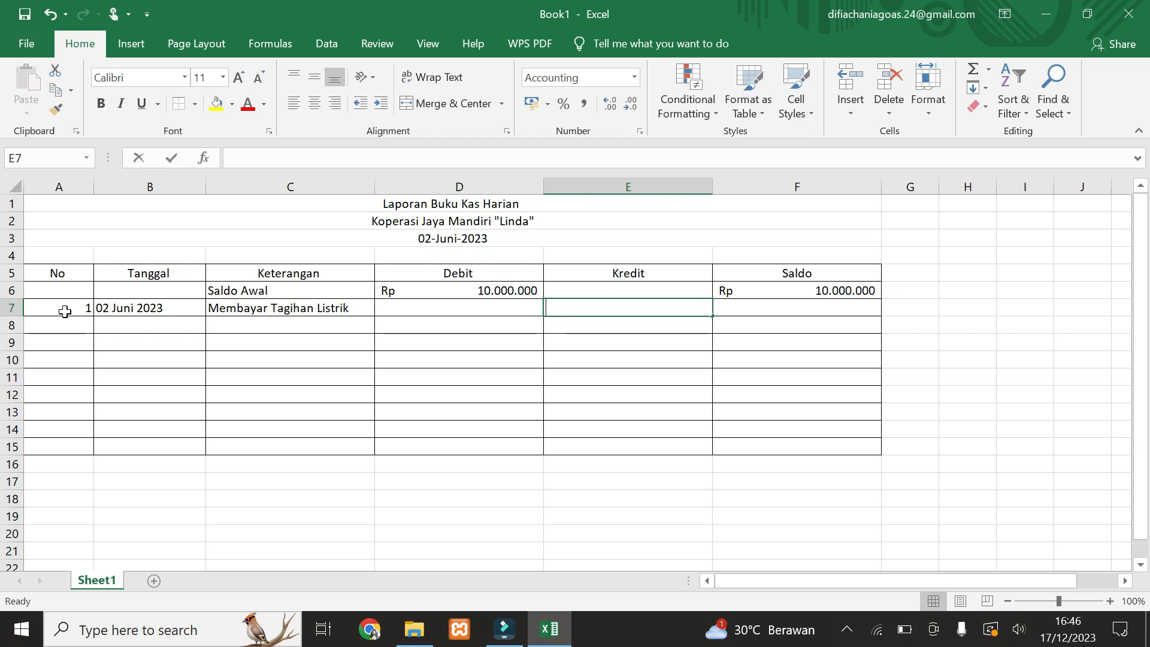
{"action": "type", "text": "239000"}
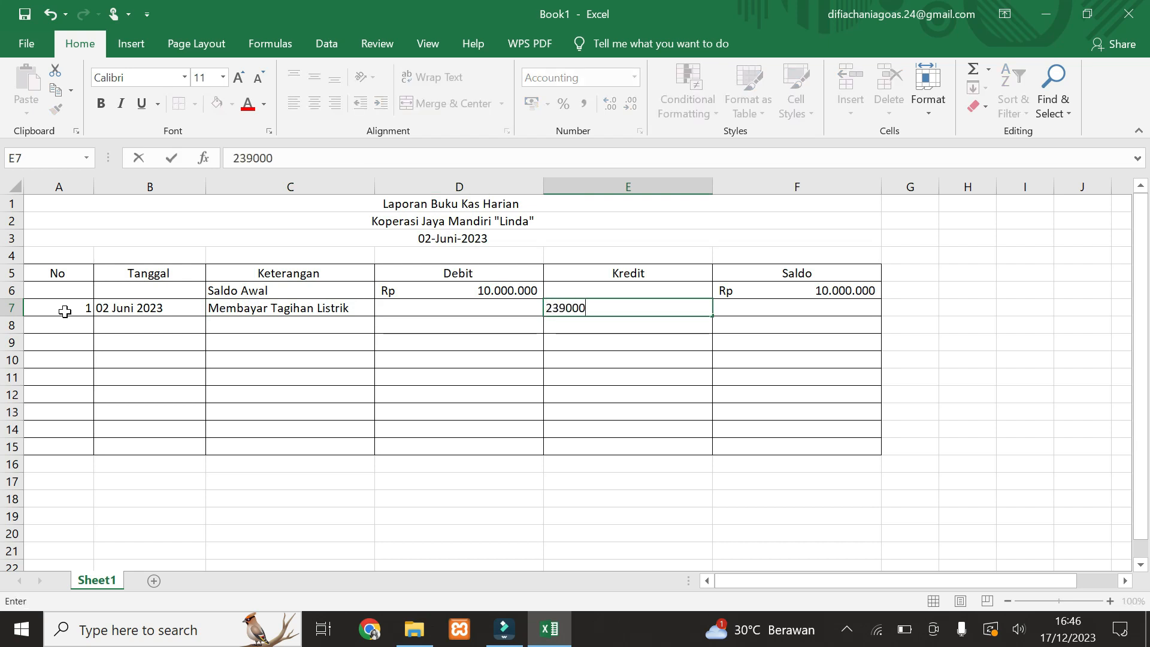
{"action": "key", "text": "ctrl+Return"}
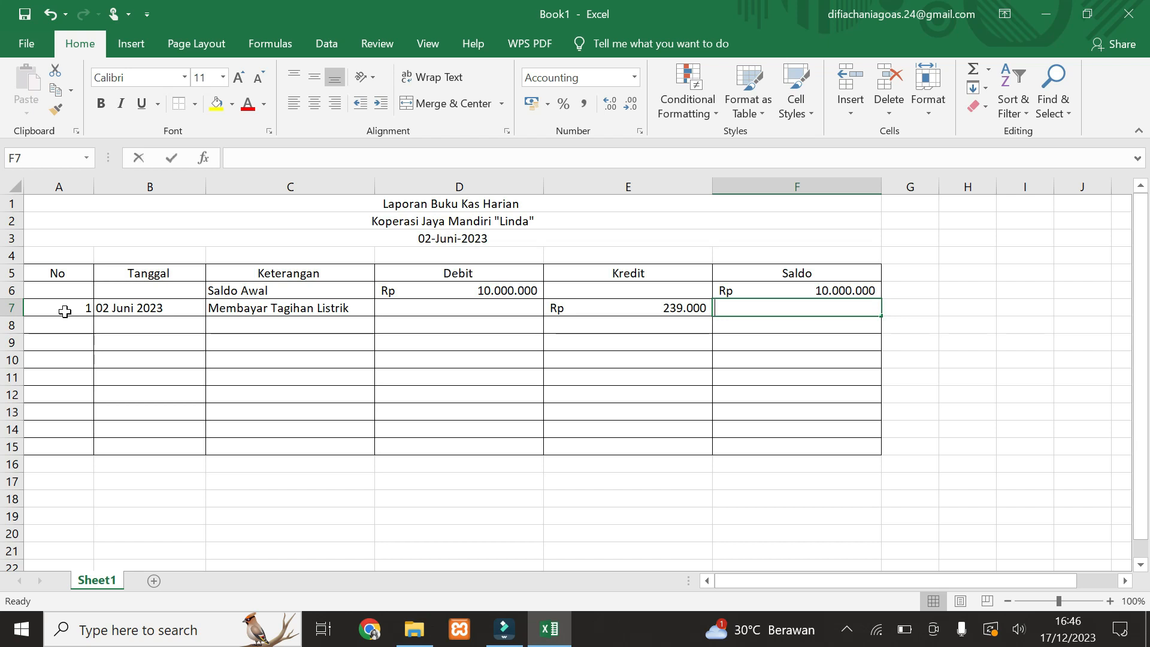
- Calculate the Saldo in F7 with the formula =F6+D7-E7
{"action": "type", "text": "="}
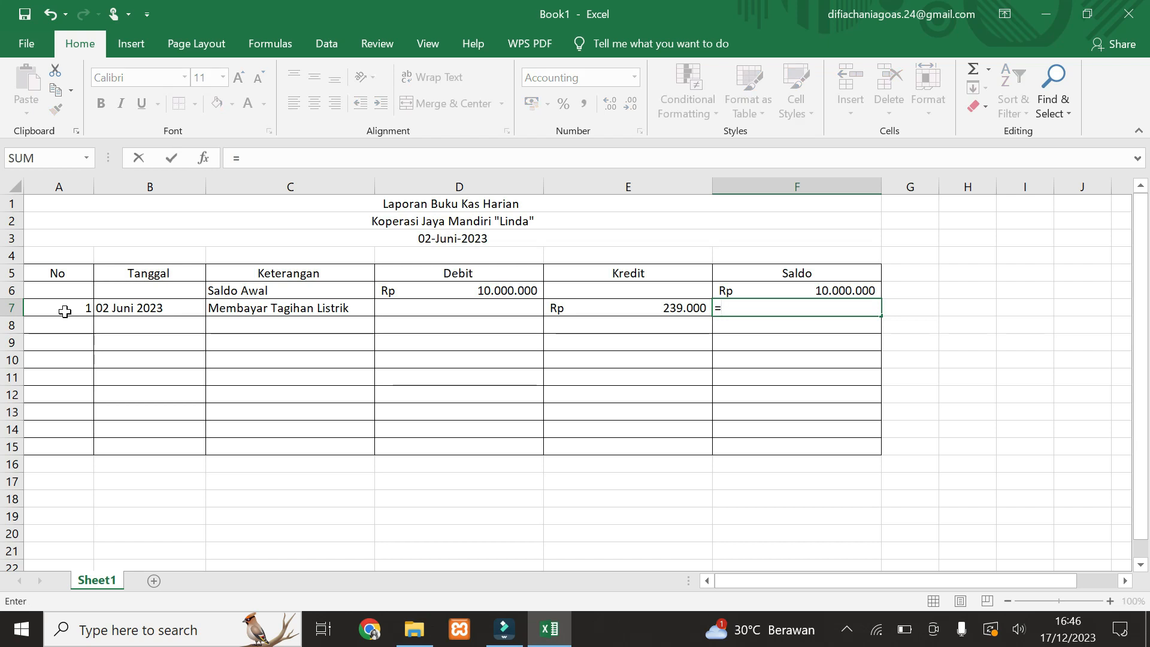
{"action": "left_click", "coordinate": [782, 293]}
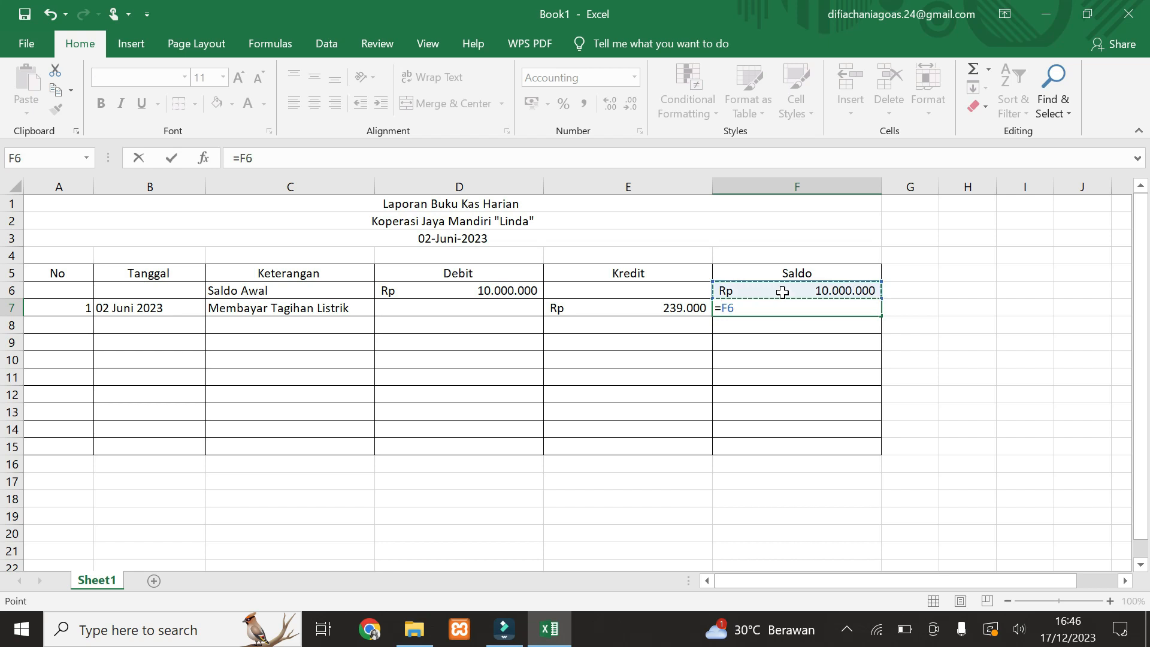
{"action": "type", "text": "+"}
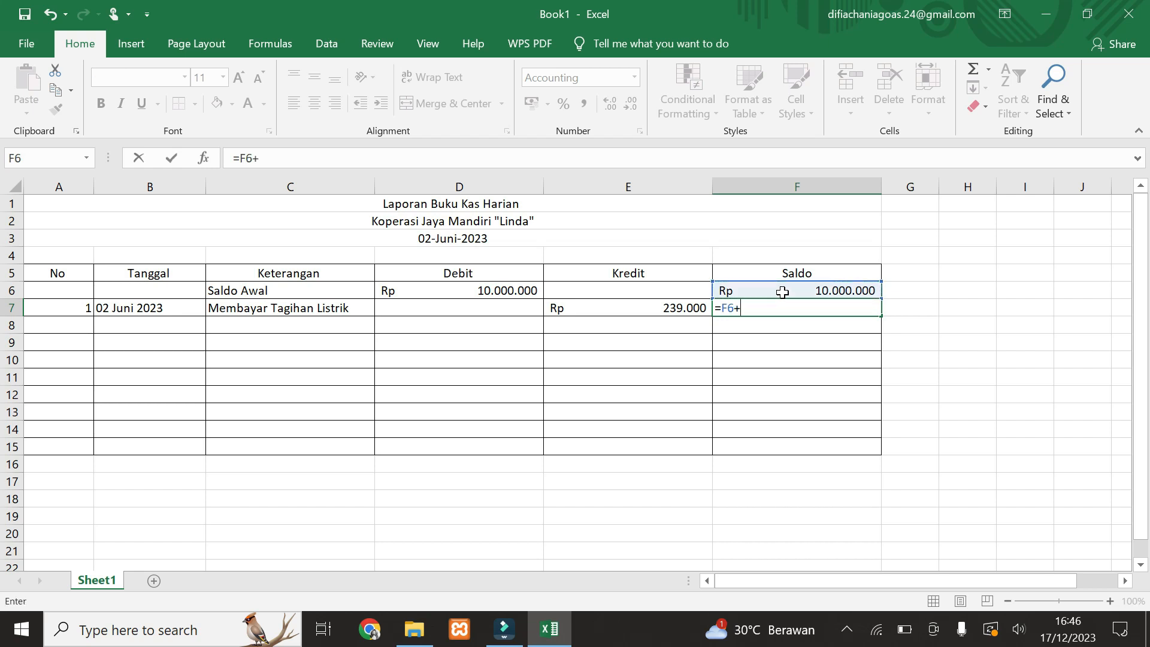
{"action": "left_click", "coordinate": [518, 311]}
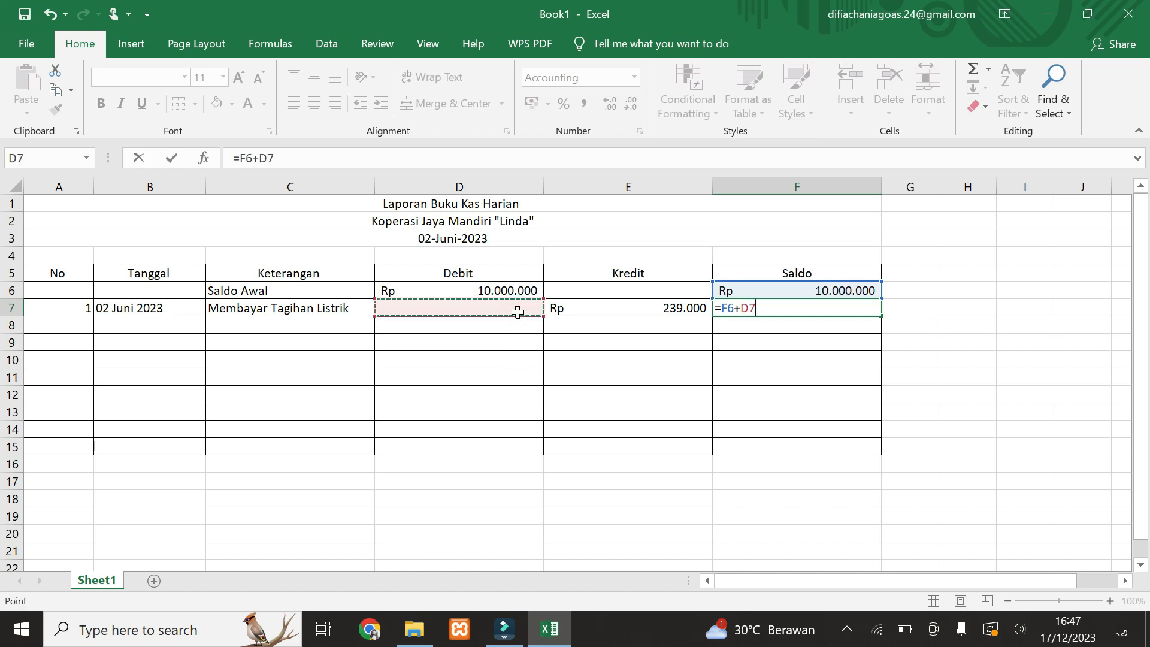
{"action": "type", "text": "-"}
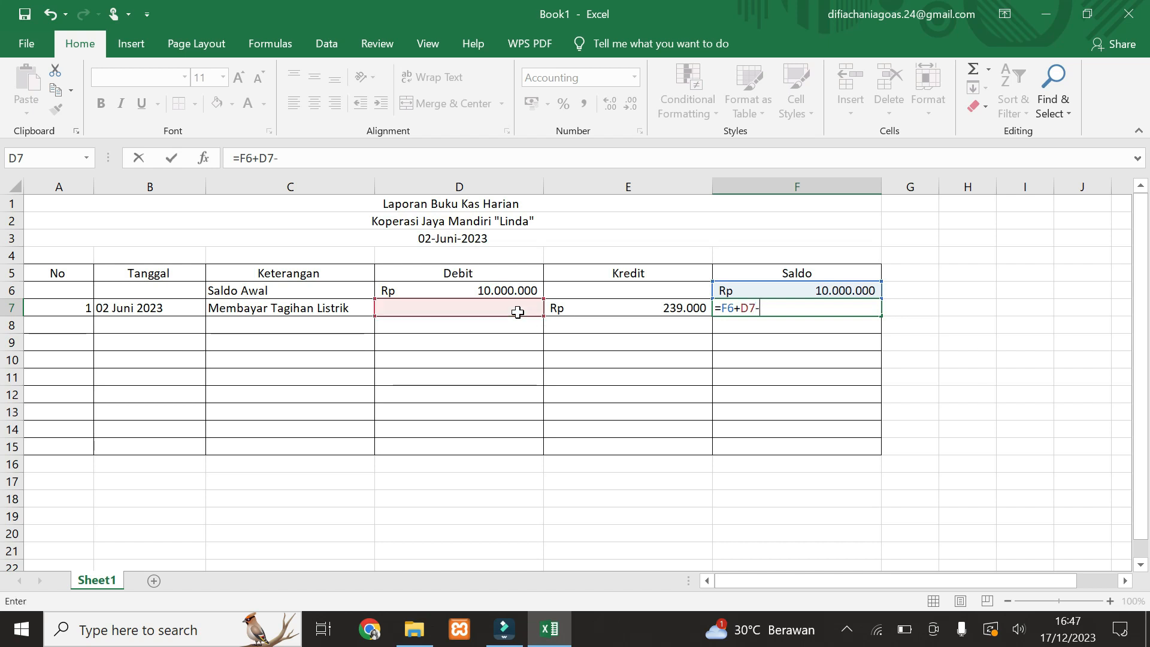
{"action": "left_click", "coordinate": [633, 306]}
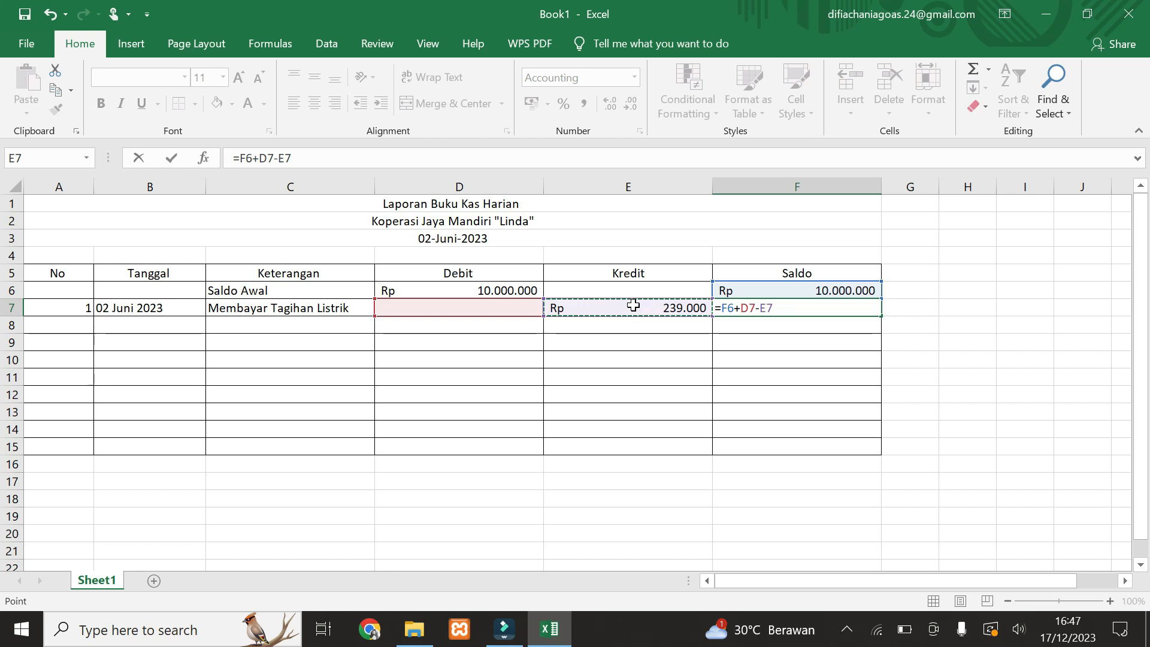
{"action": "key", "text": "Return"}
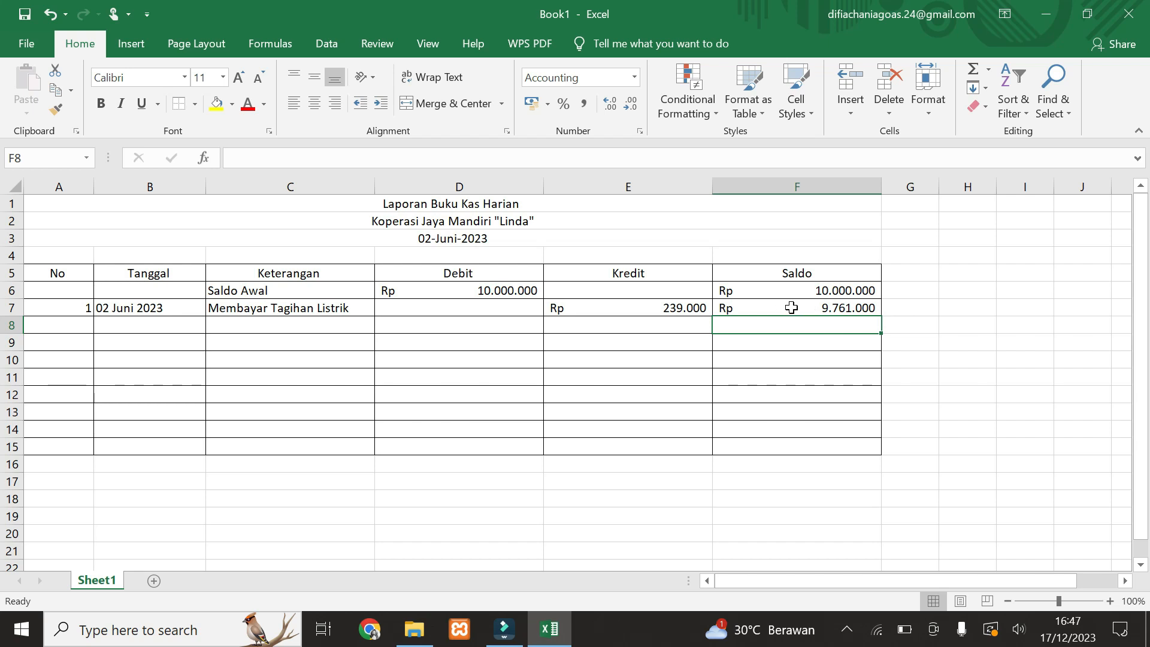
- Fill the Saldo formula from F7 down through F15 and check the copied formula in F8
{"action": "left_click", "coordinate": [870, 309]}
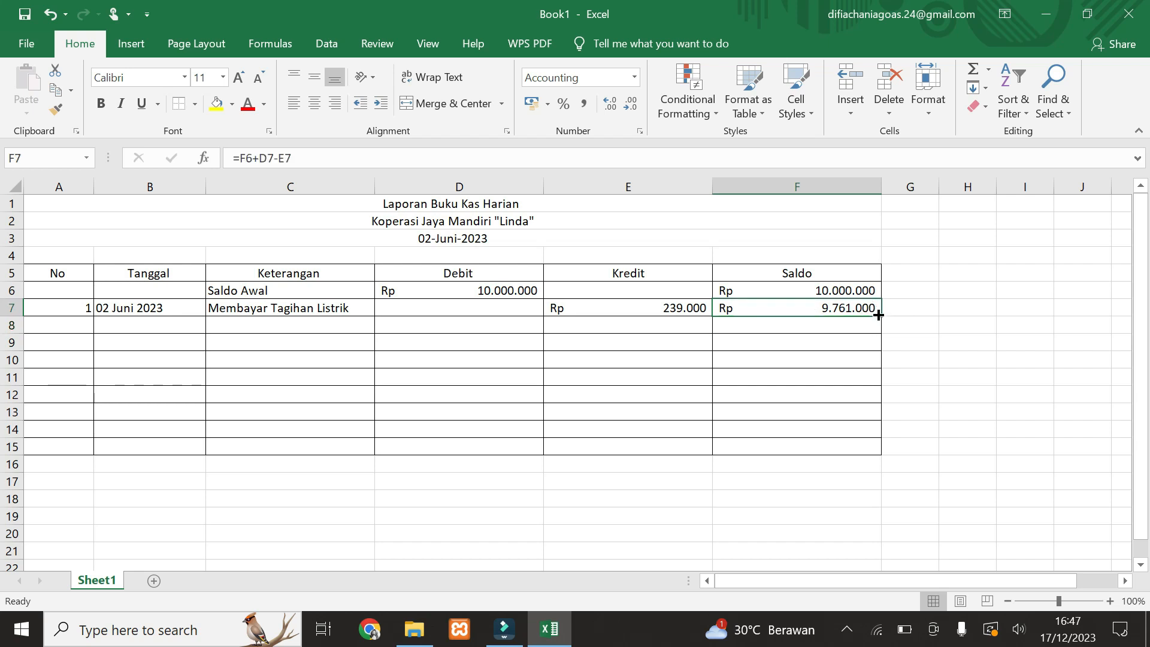
{"action": "left_click_drag", "start_coordinate": [882, 315], "coordinate": [879, 450]}
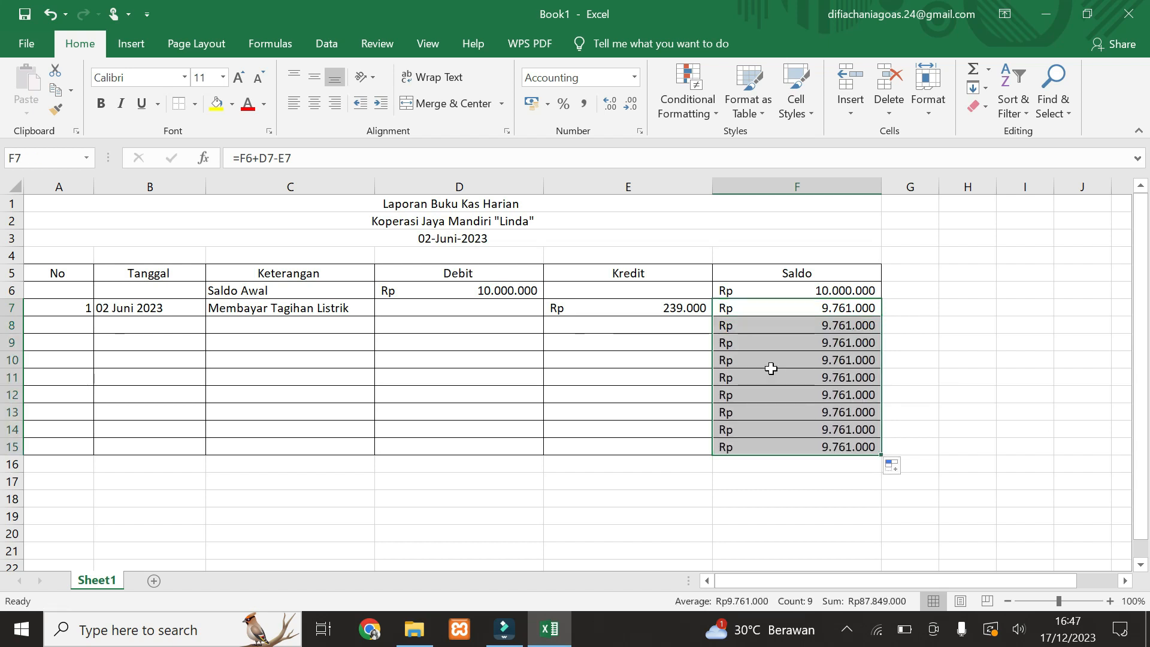
{"action": "left_click", "coordinate": [807, 330]}
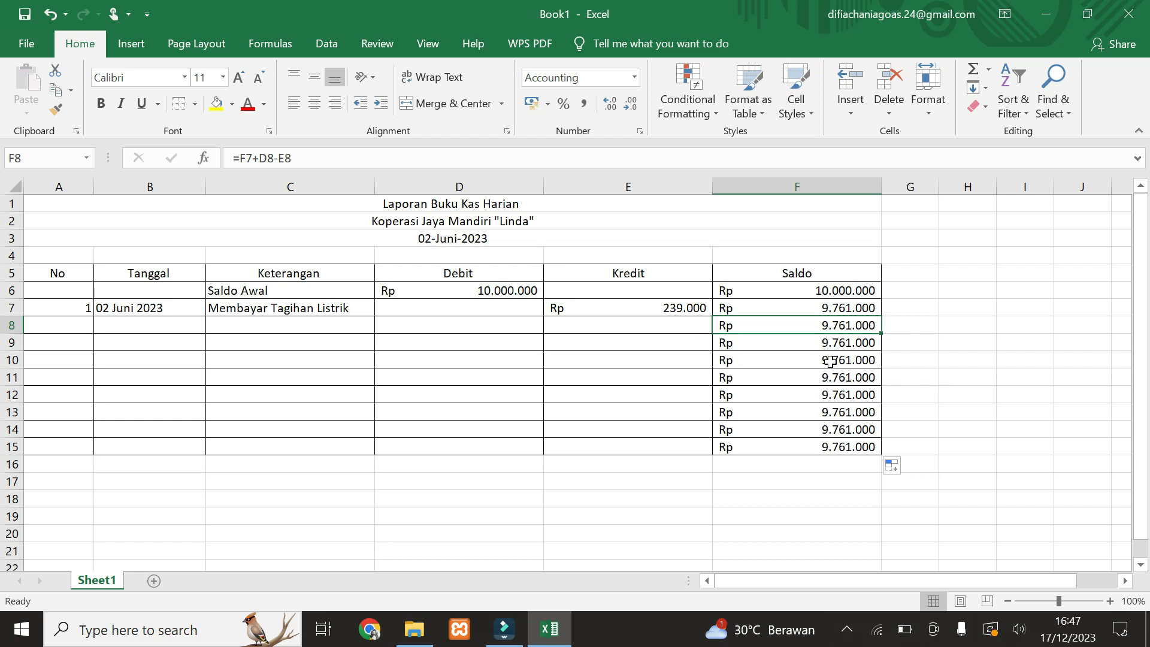
- Edit the Saldo formula in F7 to insert the IF and AND functions ahead of F6+D7-E7
{"action": "left_click", "coordinate": [852, 309]}
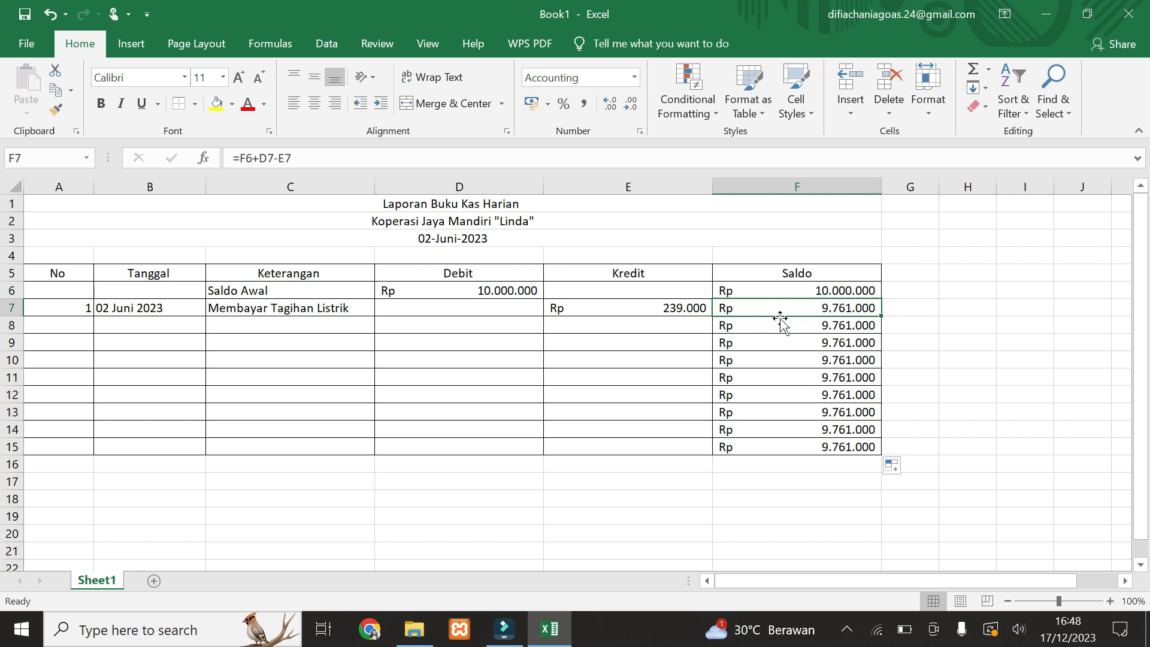
{"action": "key", "text": "F2"}
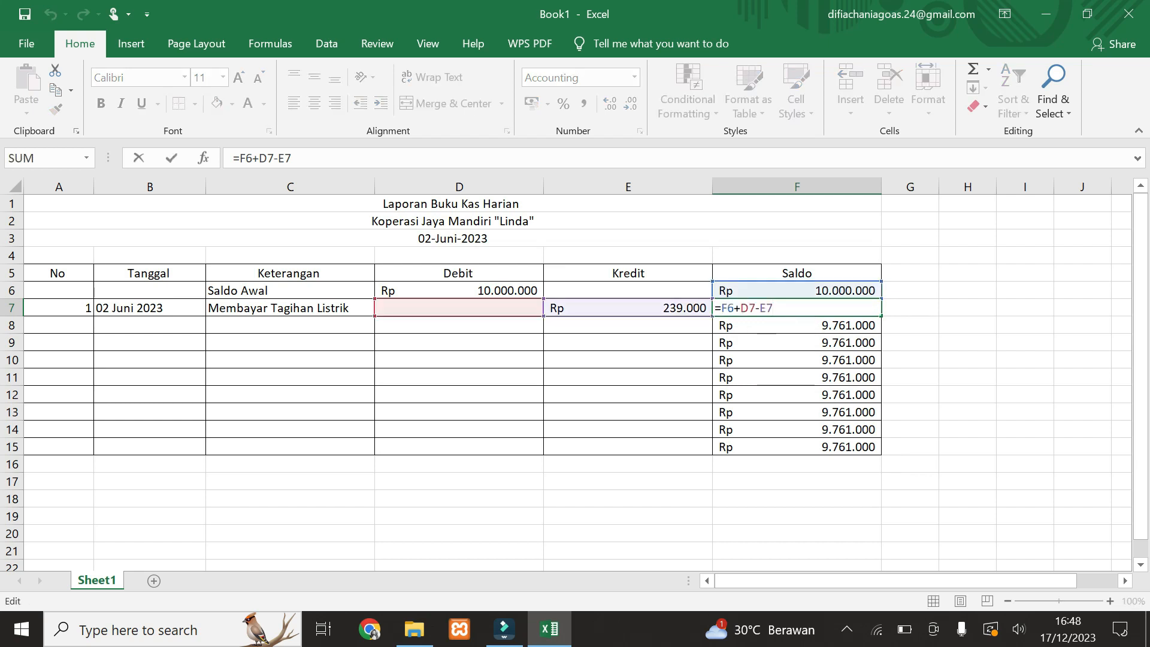
{"action": "left_click", "coordinate": [720, 308]}
{"action": "type", "text": "if"}
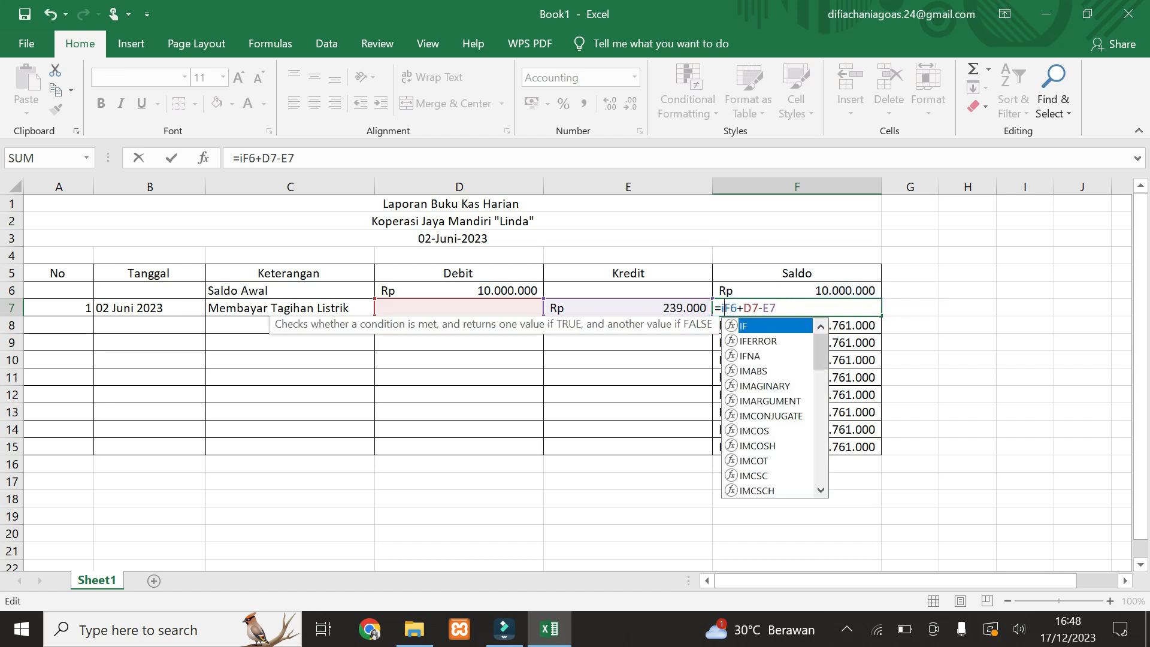
{"action": "key", "text": "Tab"}
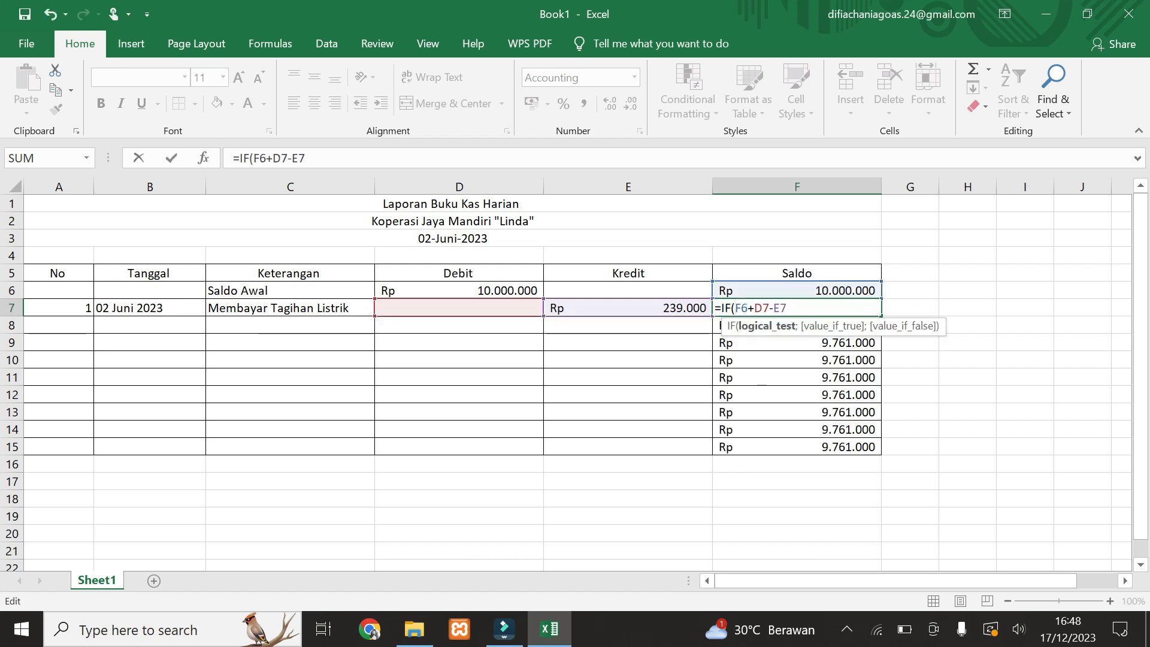
{"action": "type", "text": "and"}
{"action": "key", "text": "Tab"}
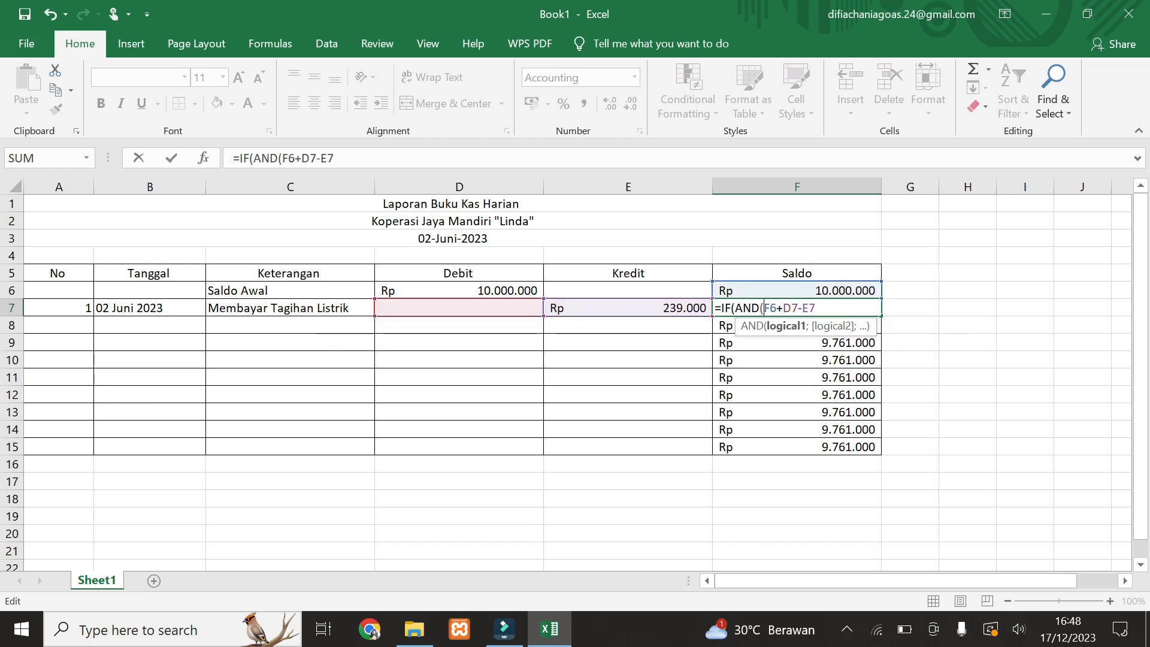
- Enter D7="" and E7 as the AND conditions in the F7 formula and close the AND function
{"action": "left_click", "coordinate": [496, 307]}
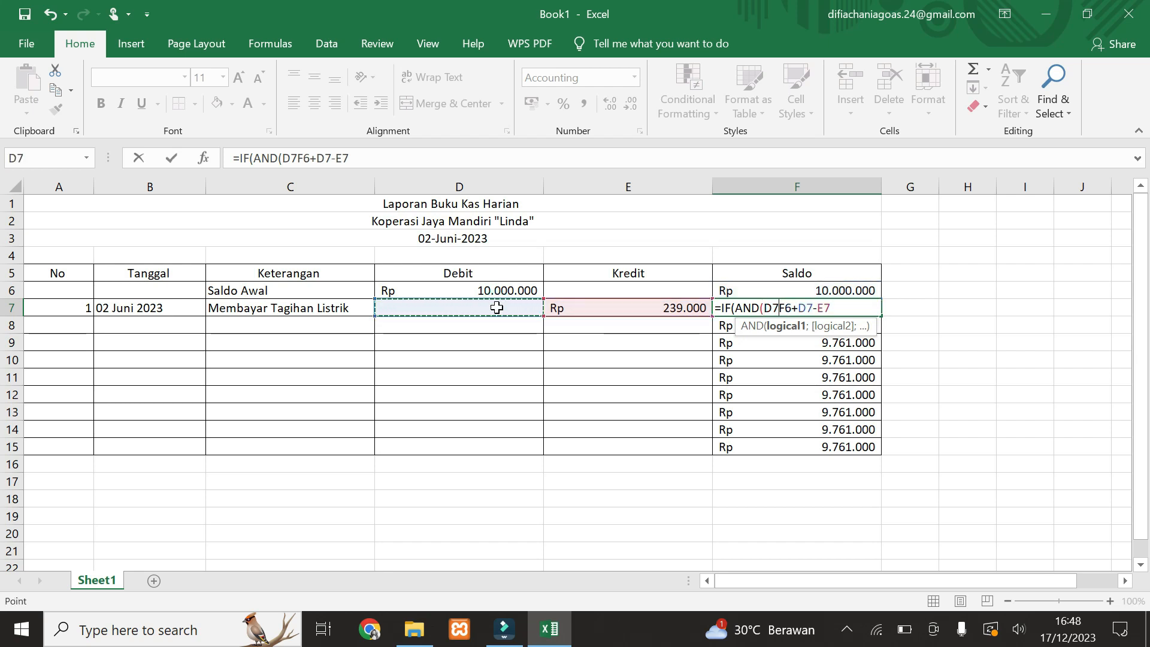
{"action": "type", "text": "="}
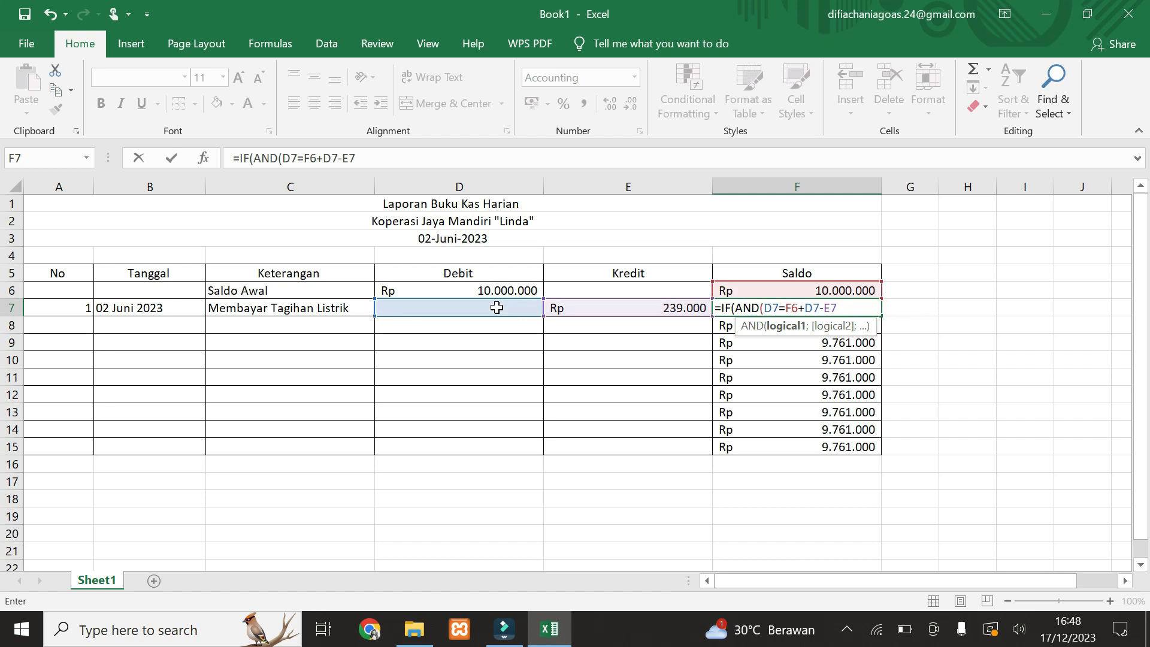
{"action": "type", "text": "\"\""}
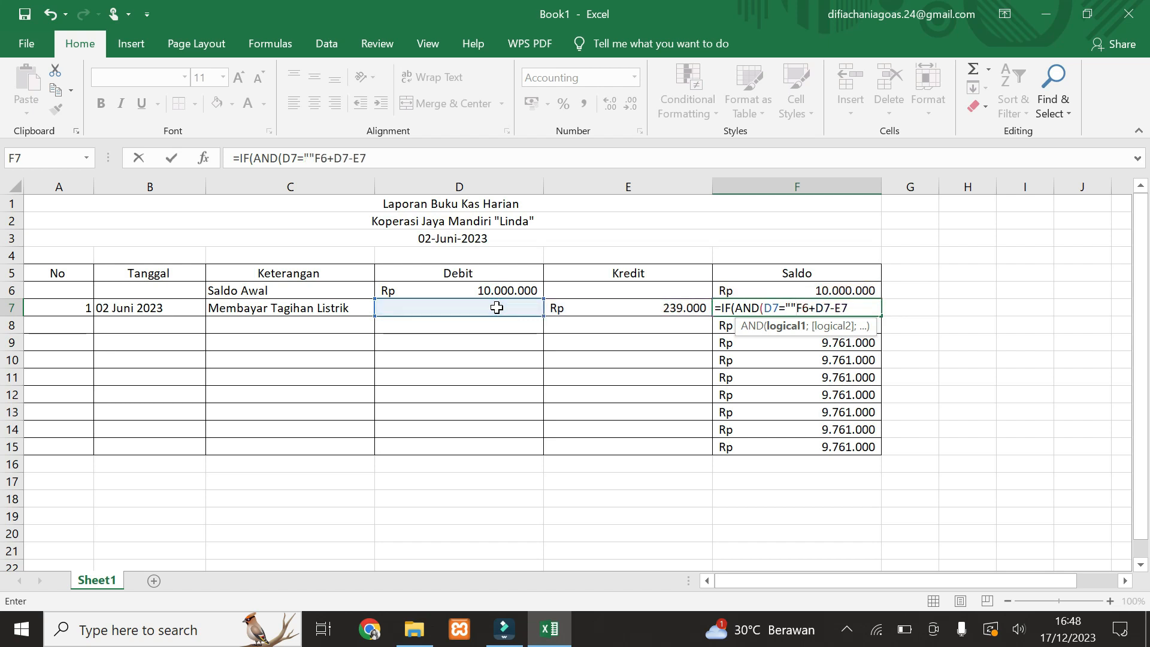
{"action": "type", "text": ";"}
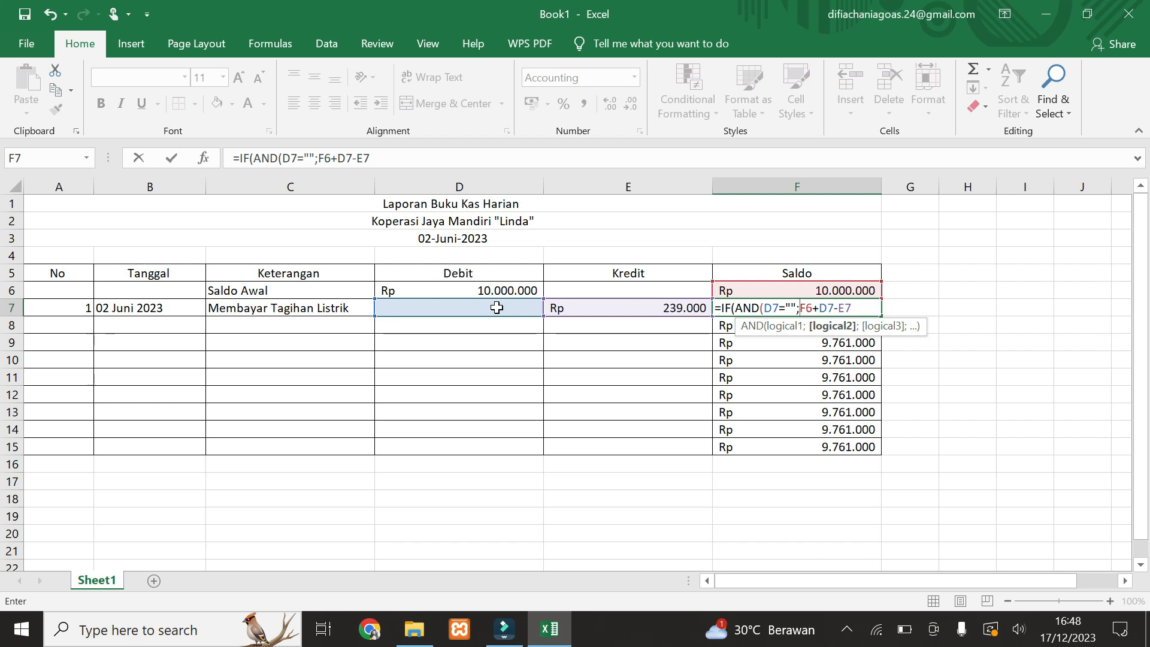
{"action": "left_click", "coordinate": [647, 308]}
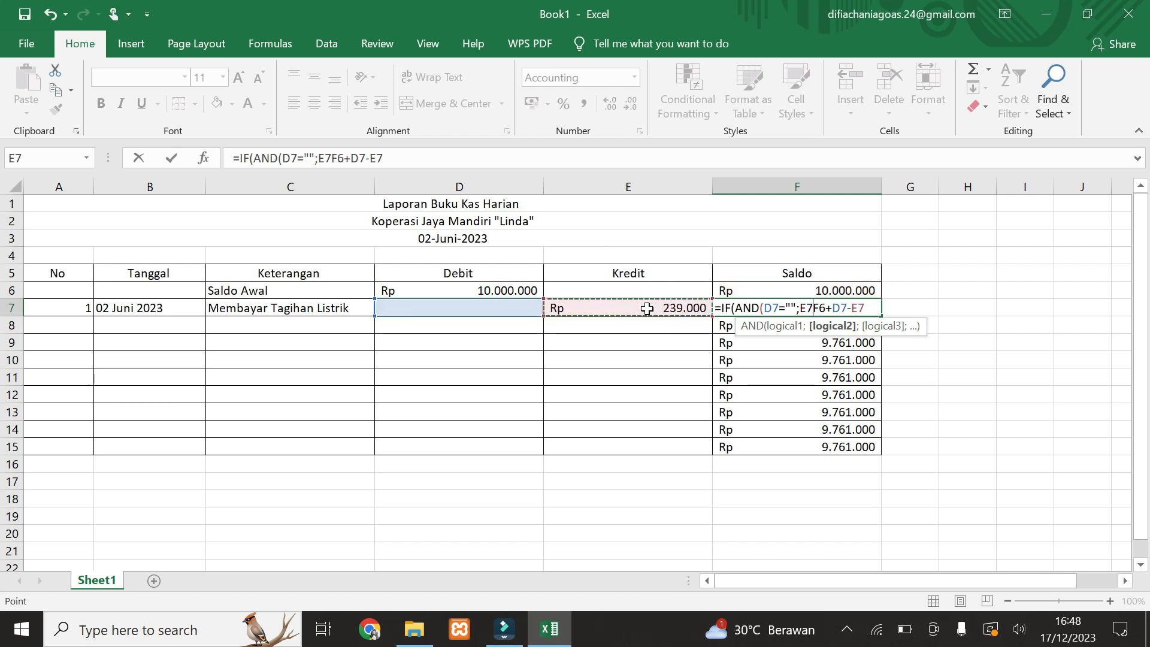
{"action": "type", "text": ")"}
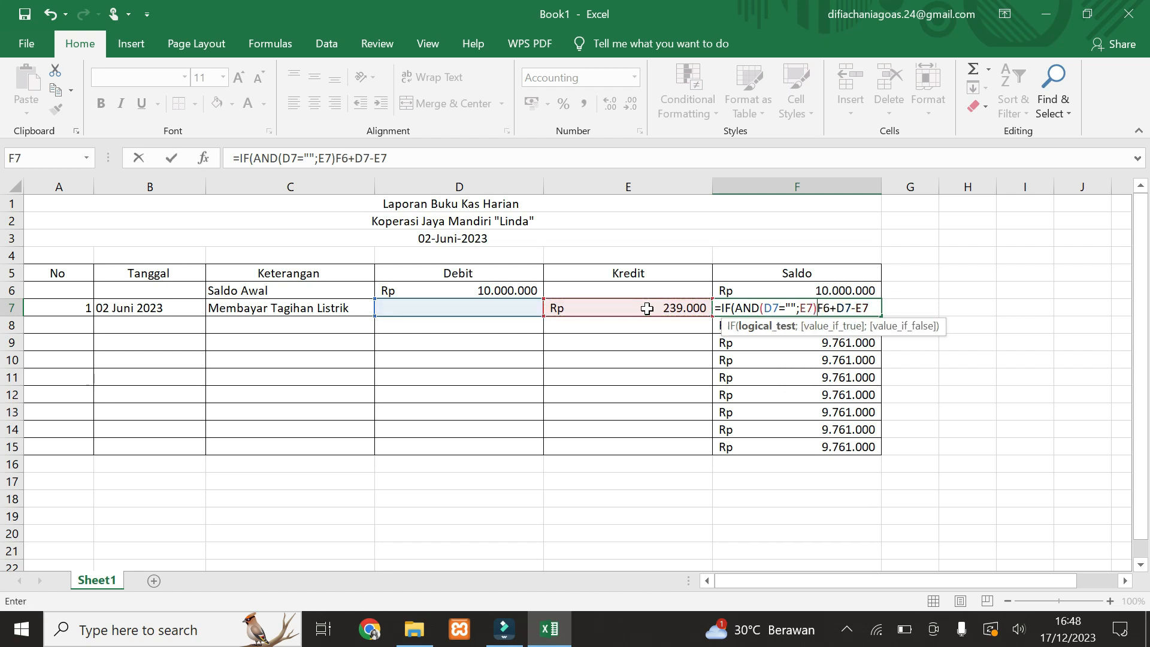
- Complete the F7 formula as =IF(AND(D7="";E7="");"";F6+D7-E7) and fill it down through F15
{"action": "type", "text": ";"}
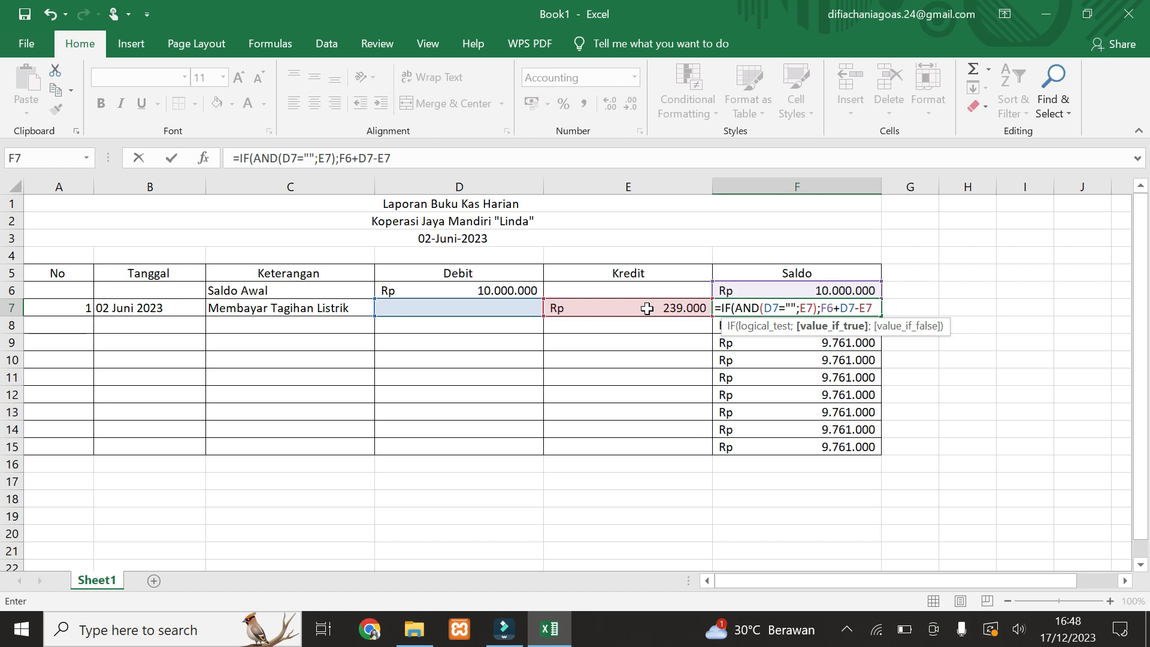
{"action": "type", "text": "\"\""}
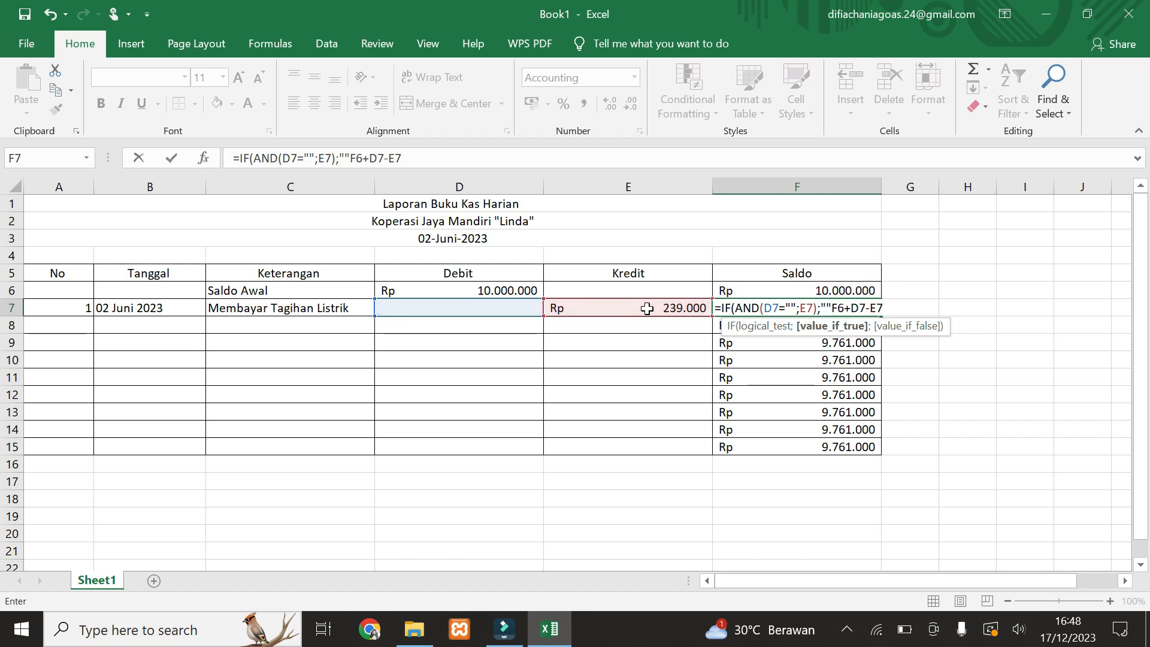
{"action": "type", "text": ";"}
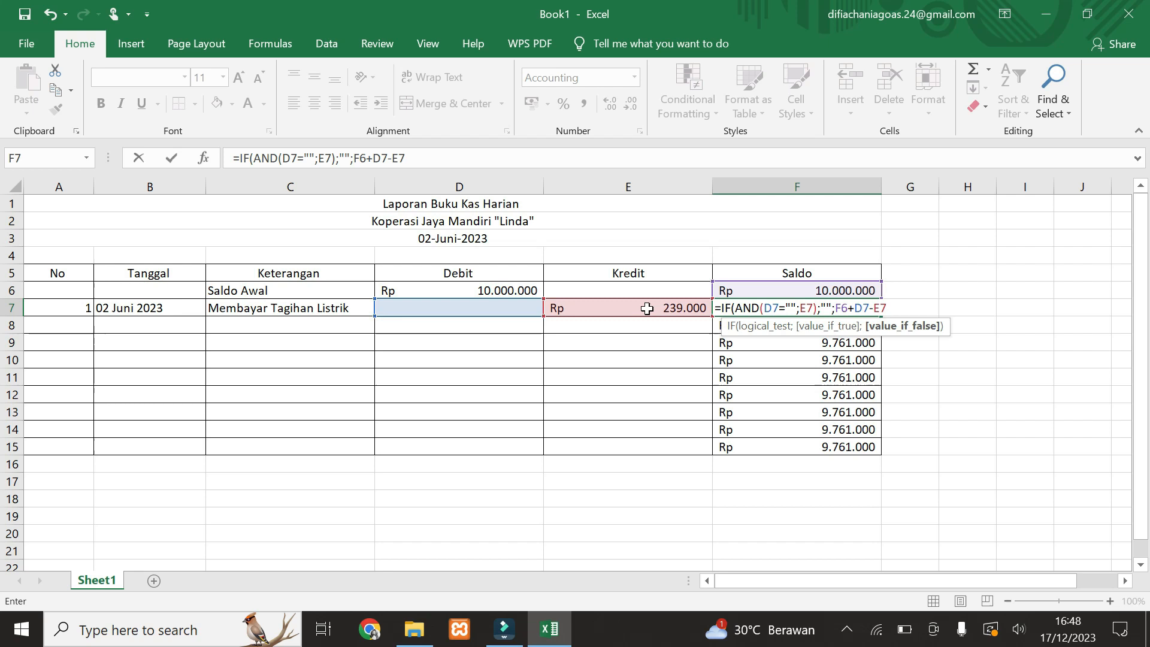
{"action": "key", "text": "Return"}
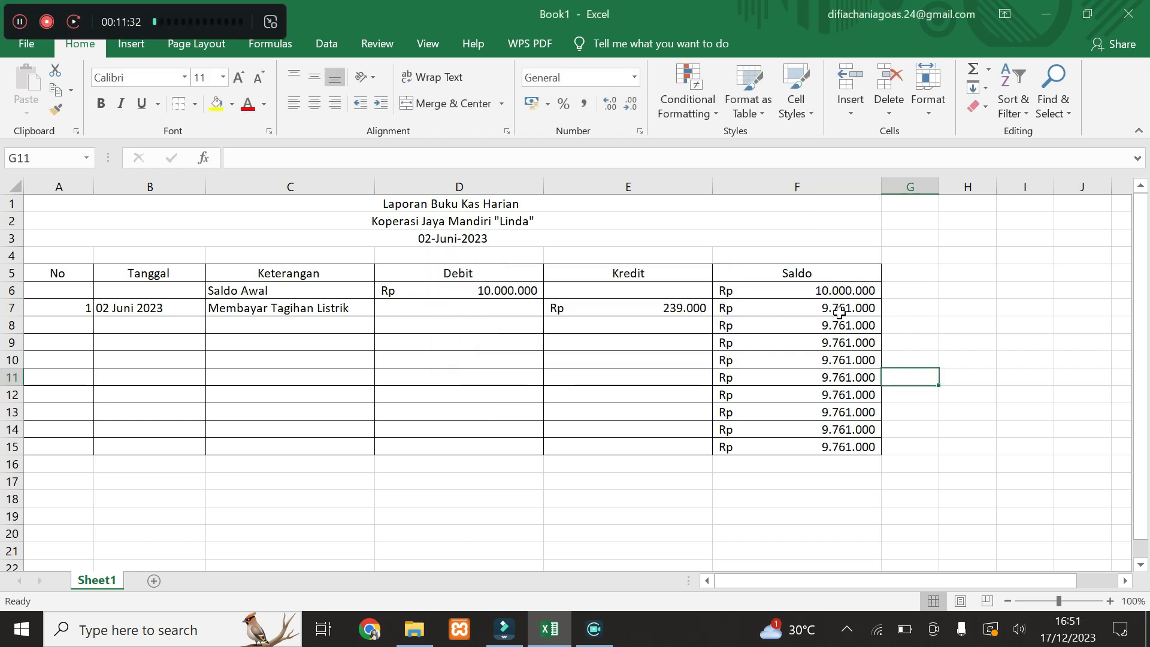
{"action": "left_click", "coordinate": [839, 312]}
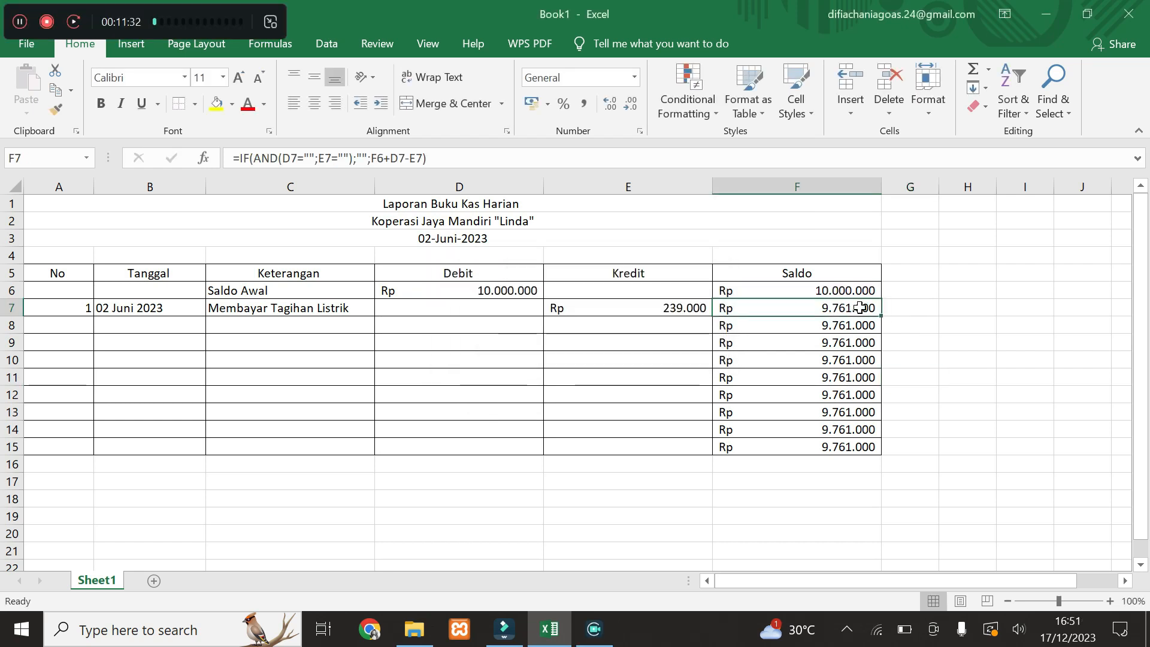
{"action": "left_click_drag", "start_coordinate": [882, 316], "coordinate": [870, 448]}
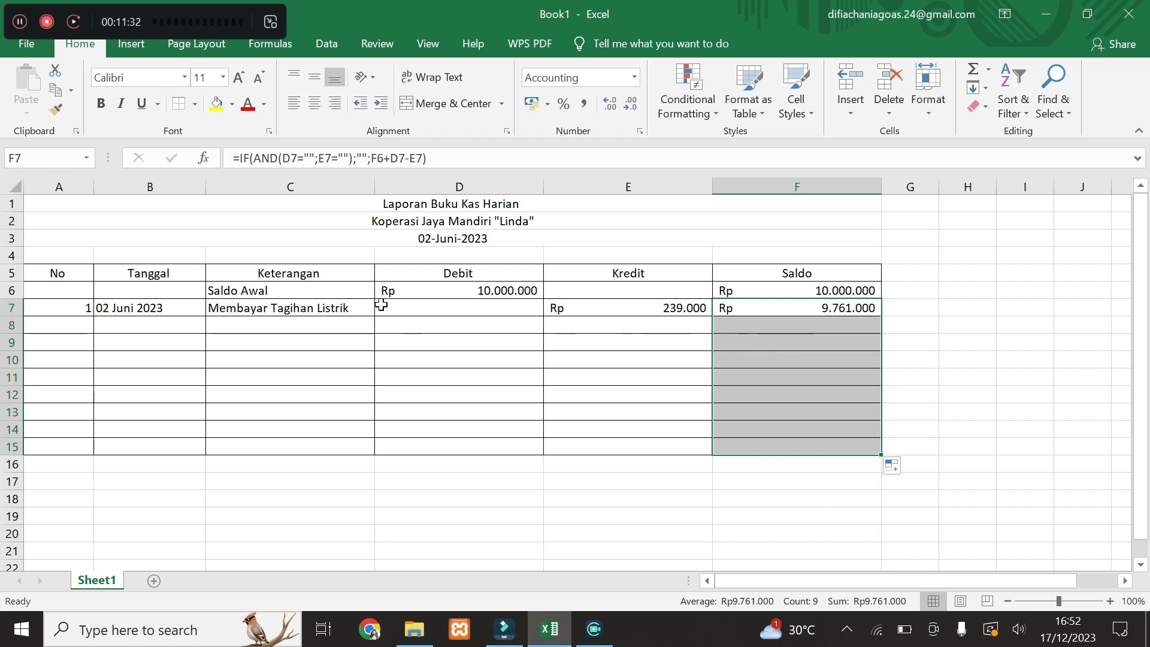
- Start the second transaction in row 8 with No 2 and the Tanggal 04 Juni 2023
{"action": "left_click", "coordinate": [67, 325]}
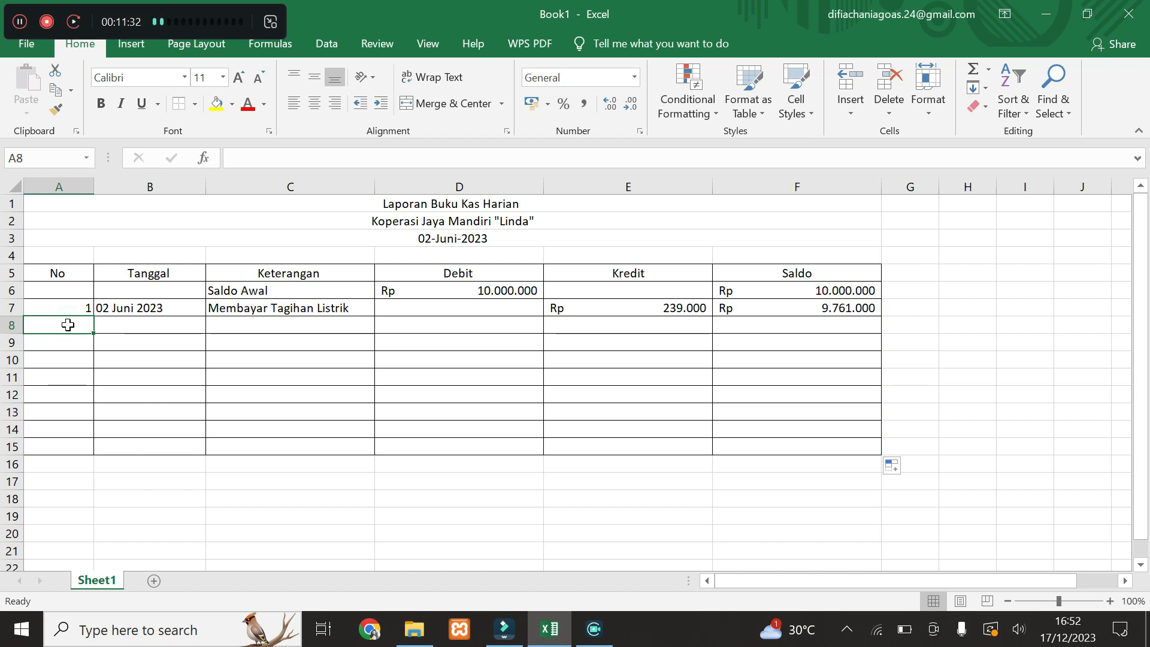
{"action": "type", "text": "2"}
{"action": "key", "text": "Tab"}
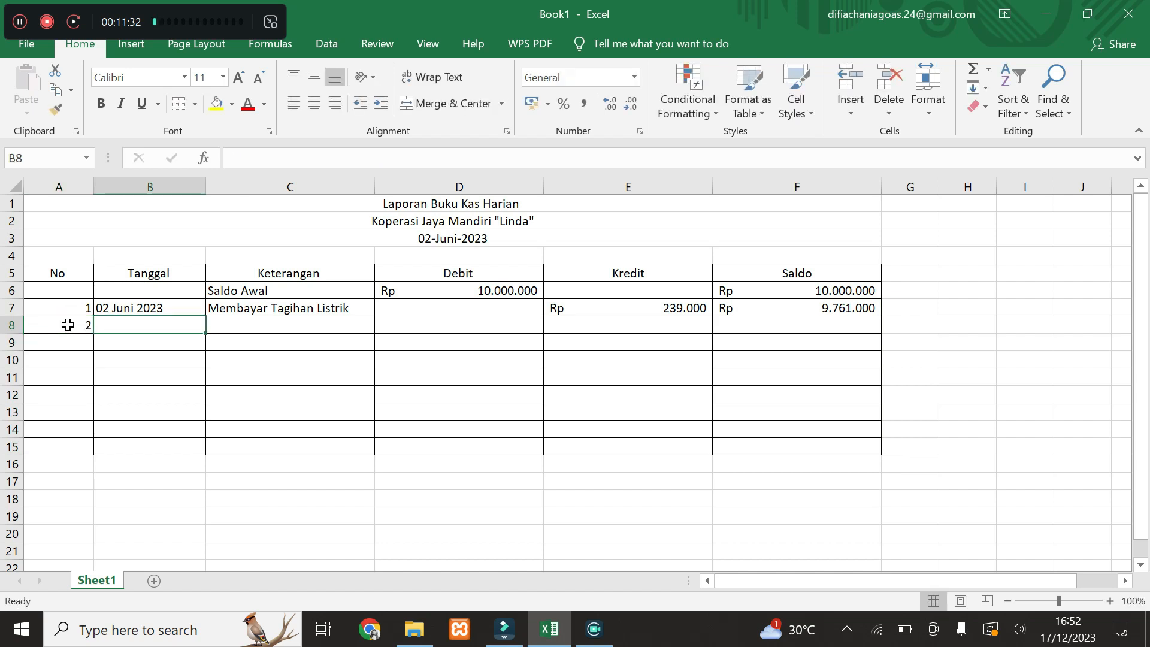
{"action": "type", "text": ")"}
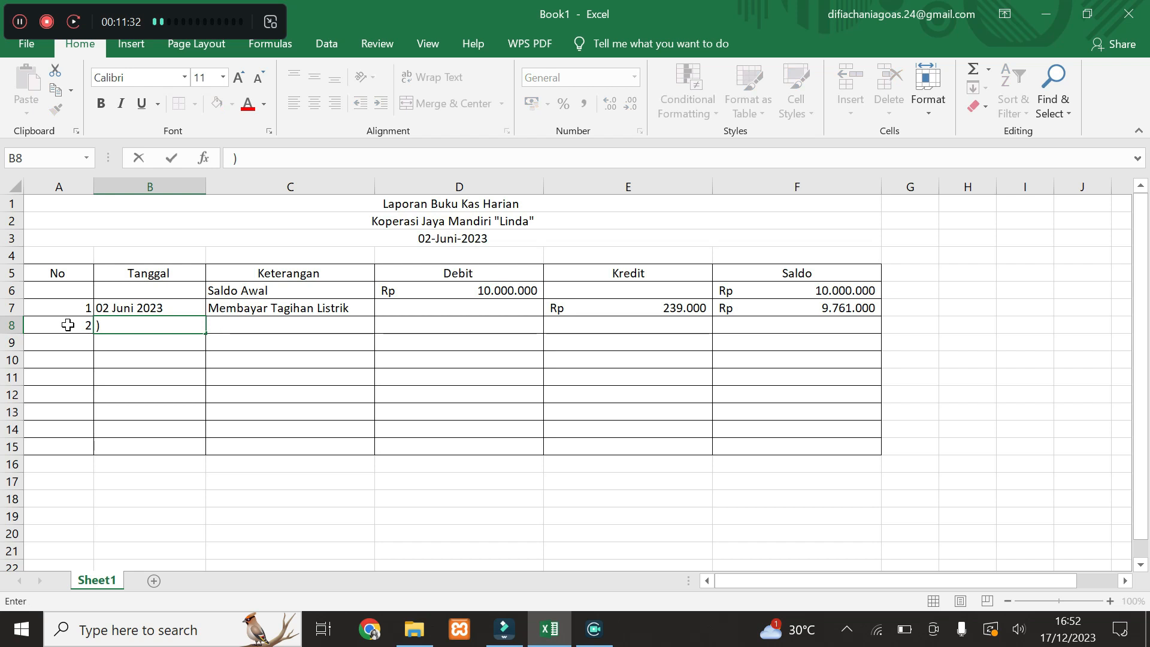
{"action": "type", "text": "04 Juni 2023"}
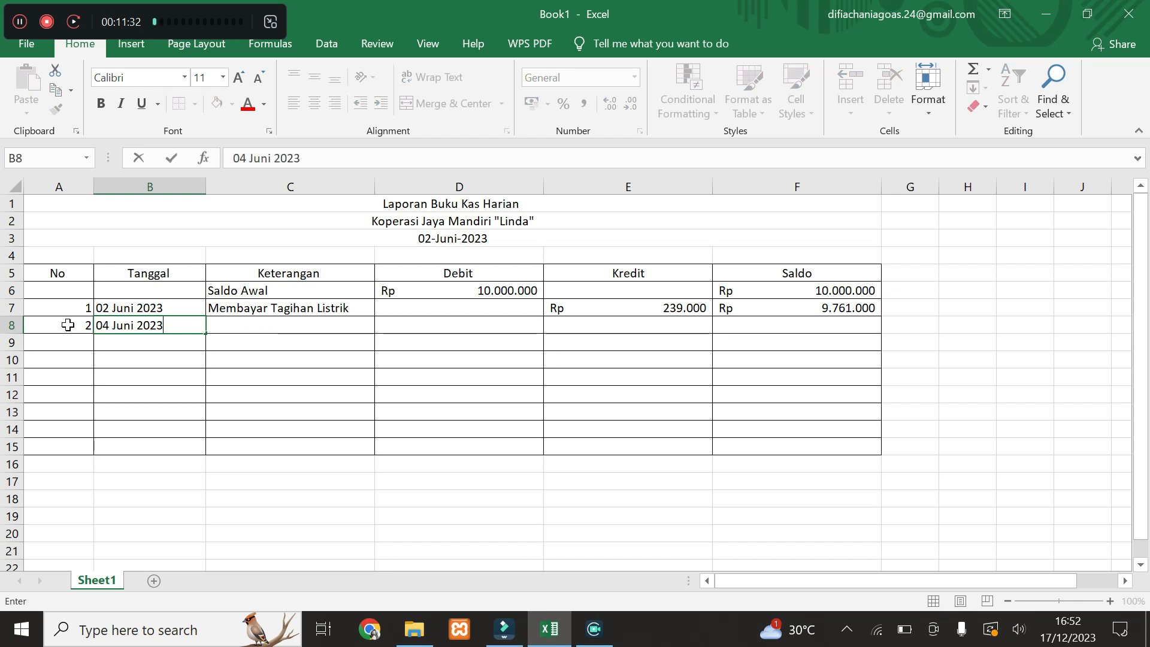
- Enter Membayar Tagihan Wifi as the Keterangan in C8 and 350000 as its Kredit amount in E8
{"action": "key", "text": "Tab"}
{"action": "type", "text": "Mem"}
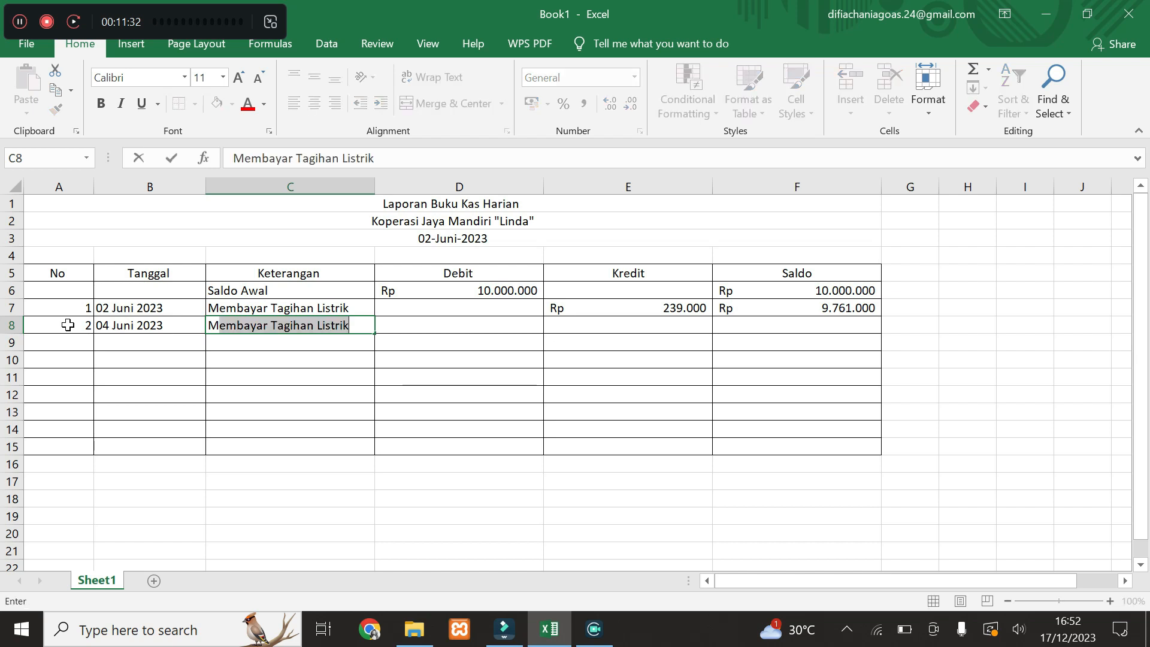
{"action": "type", "text": "baya"}
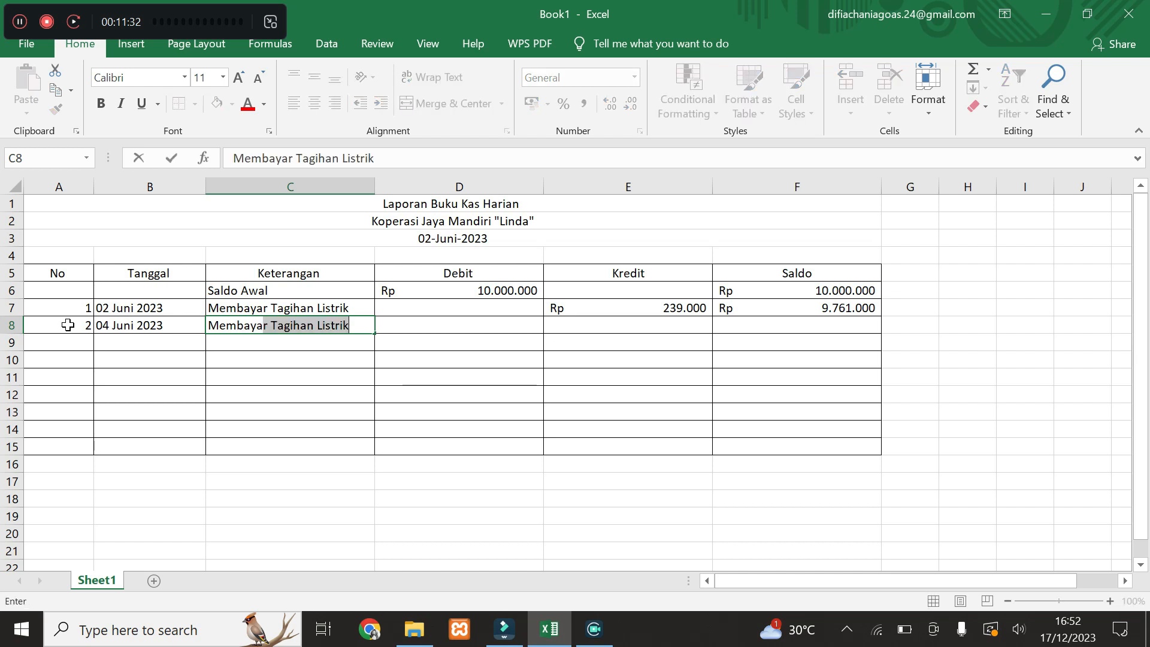
{"action": "type", "text": "yr Tagih"}
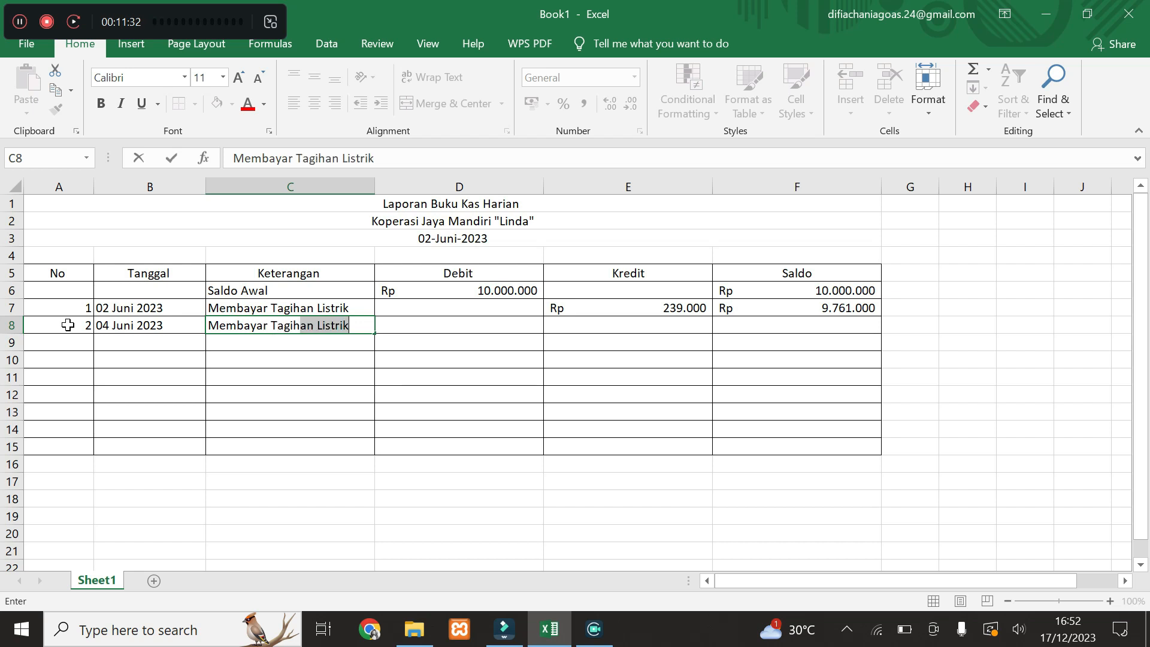
{"action": "type", "text": "an Wifi"}
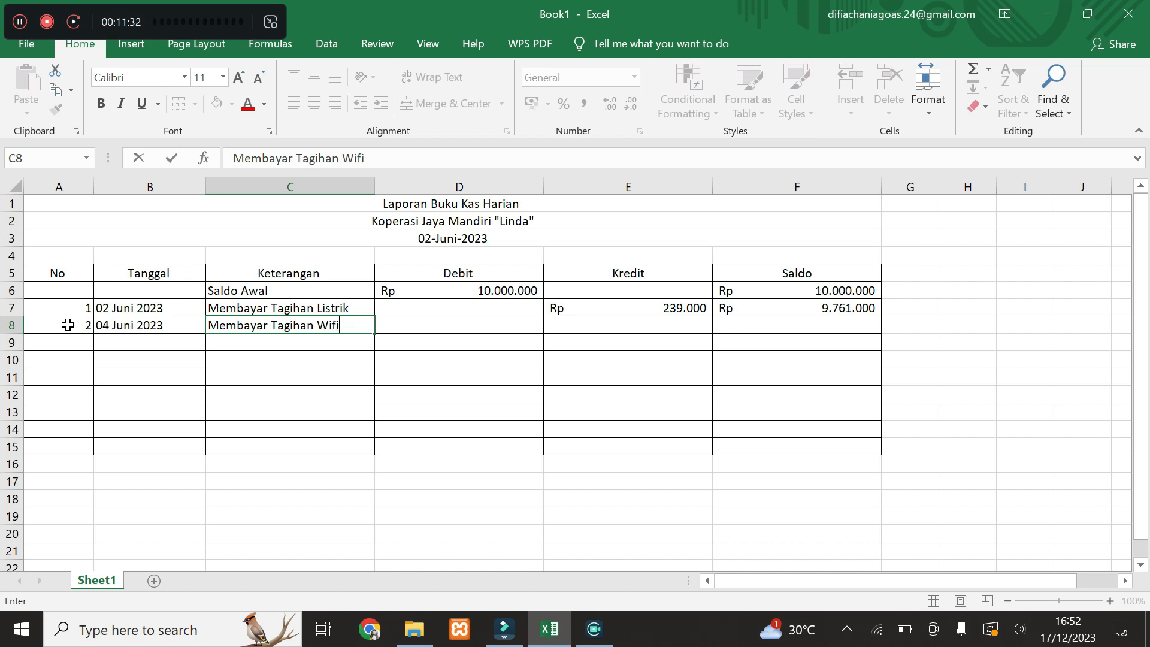
{"action": "key", "text": "Tab"}
{"action": "key", "text": "Tab"}
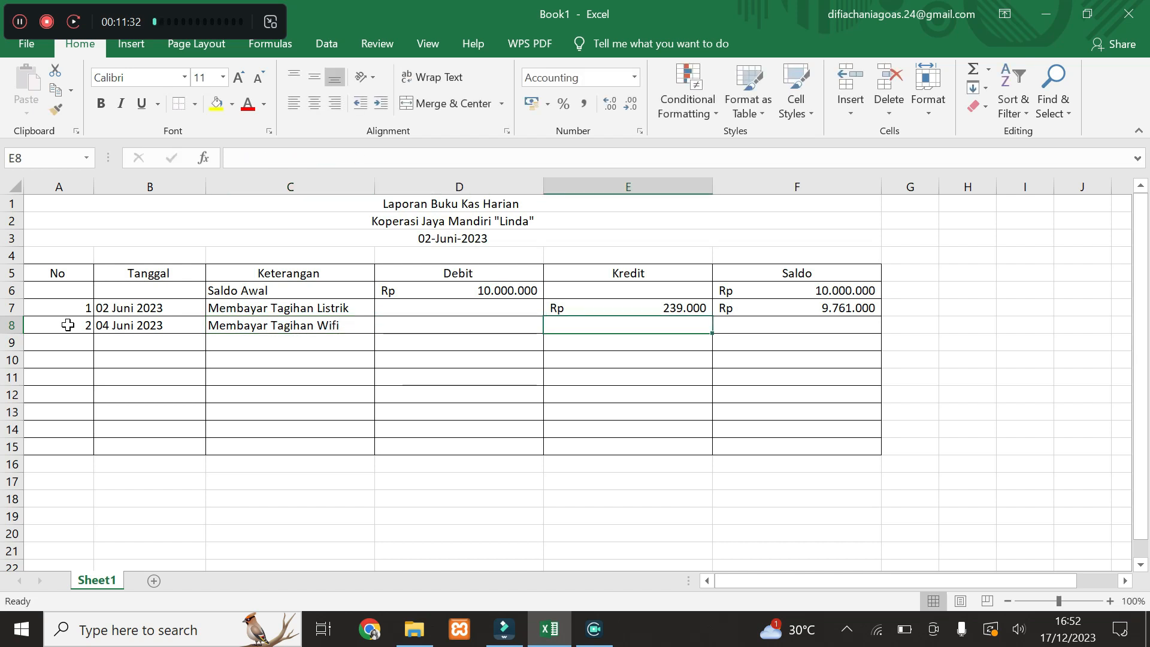
{"action": "type", "text": "35"}
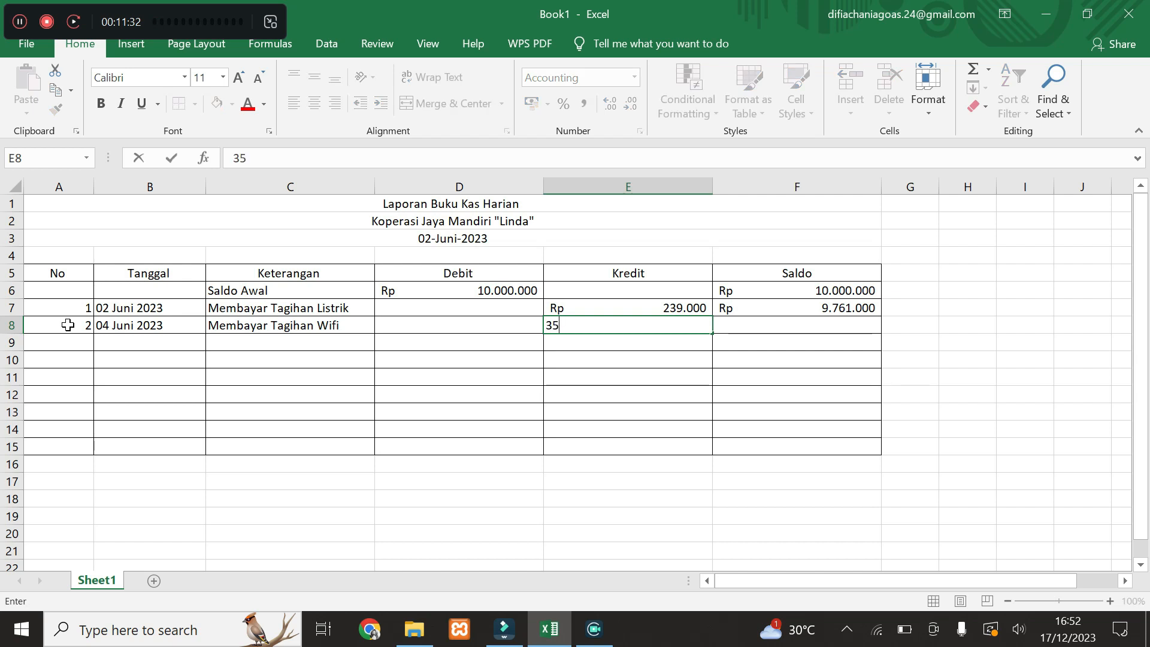
{"action": "type", "text": "0000"}
{"action": "key", "text": "Return"}
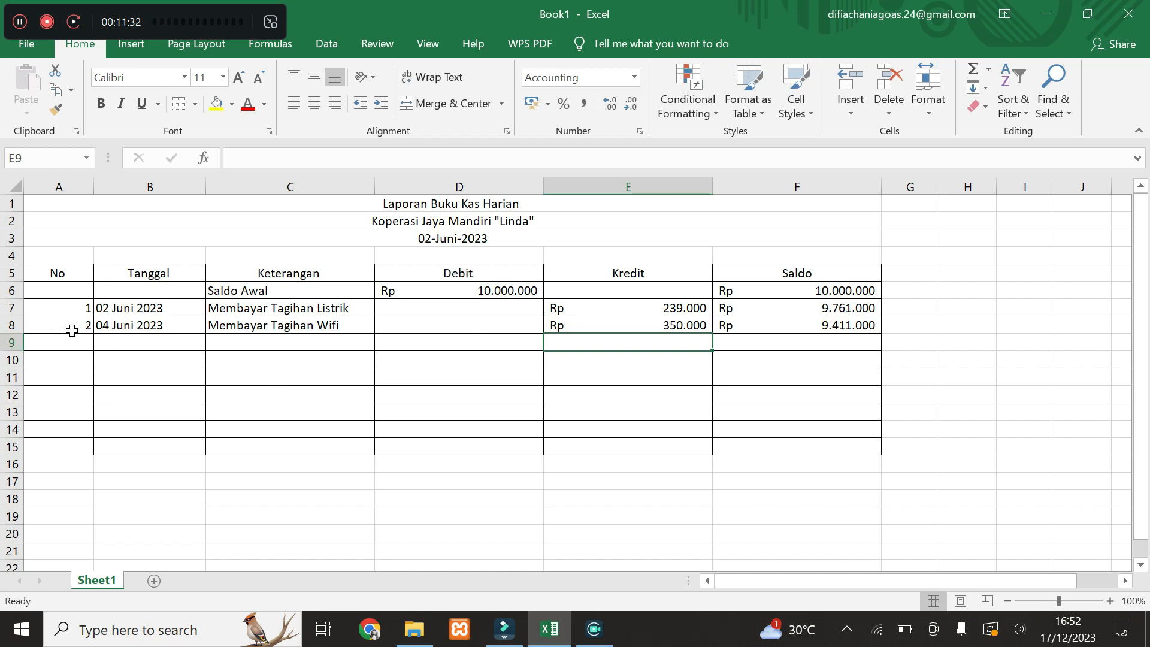
- Start the third transaction in row 9 with No 3 and the Tanggal 07 Juni 2023
{"action": "left_click", "coordinate": [72, 343]}
{"action": "type", "text": "3"}
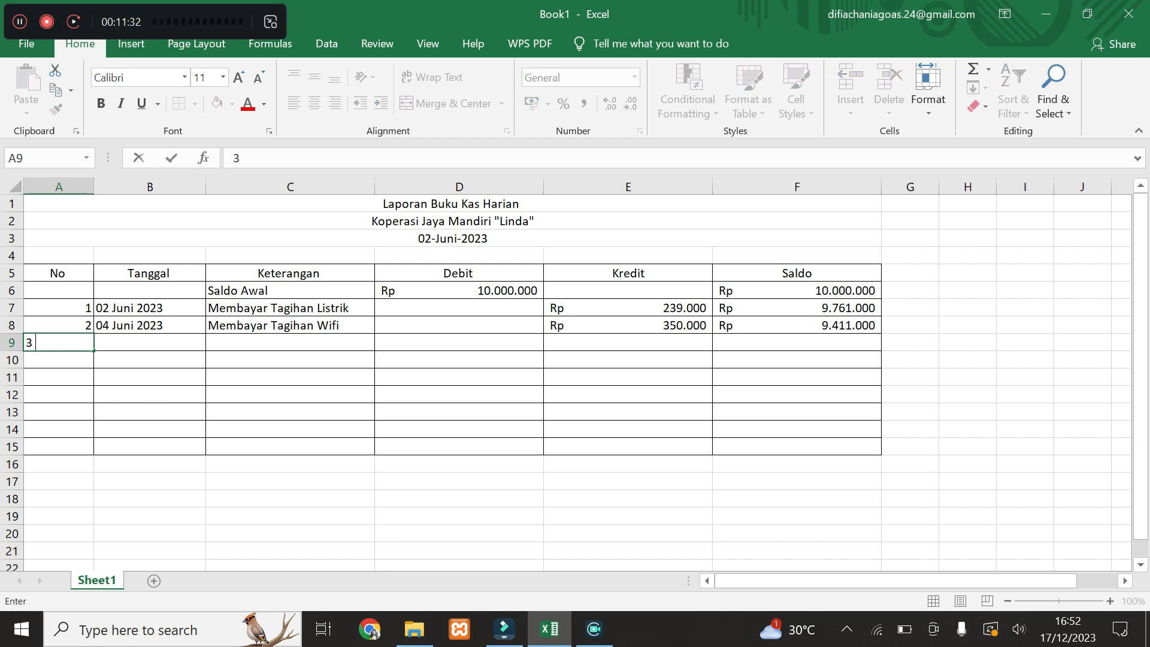
{"action": "key", "text": "Tab"}
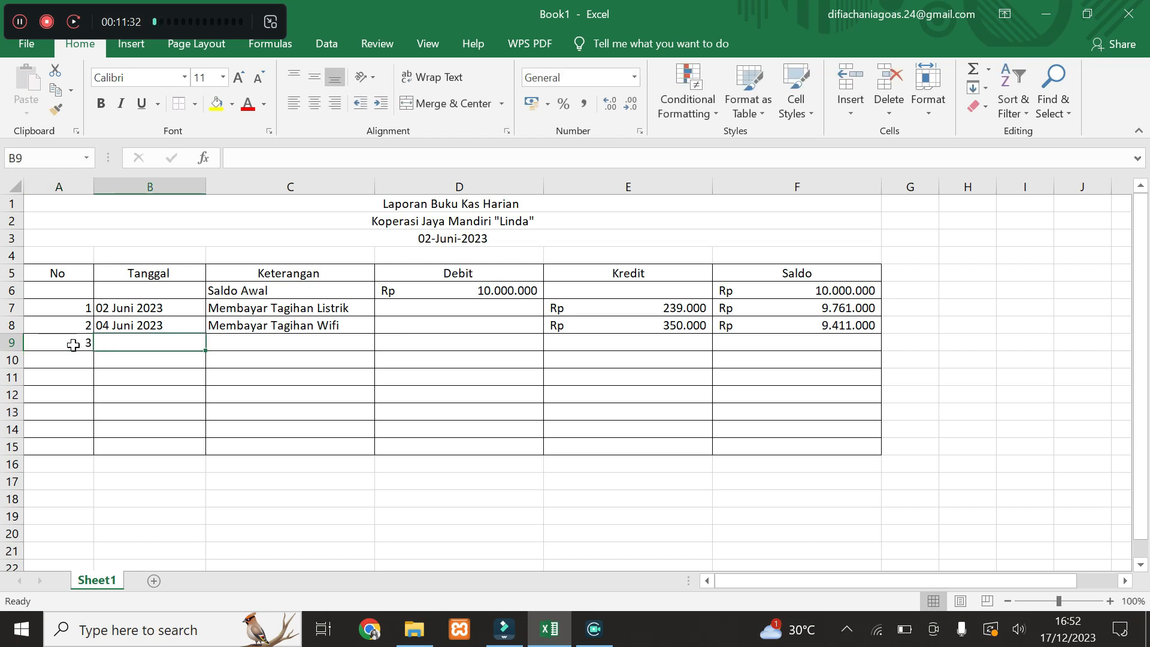
{"action": "type", "text": "07"}
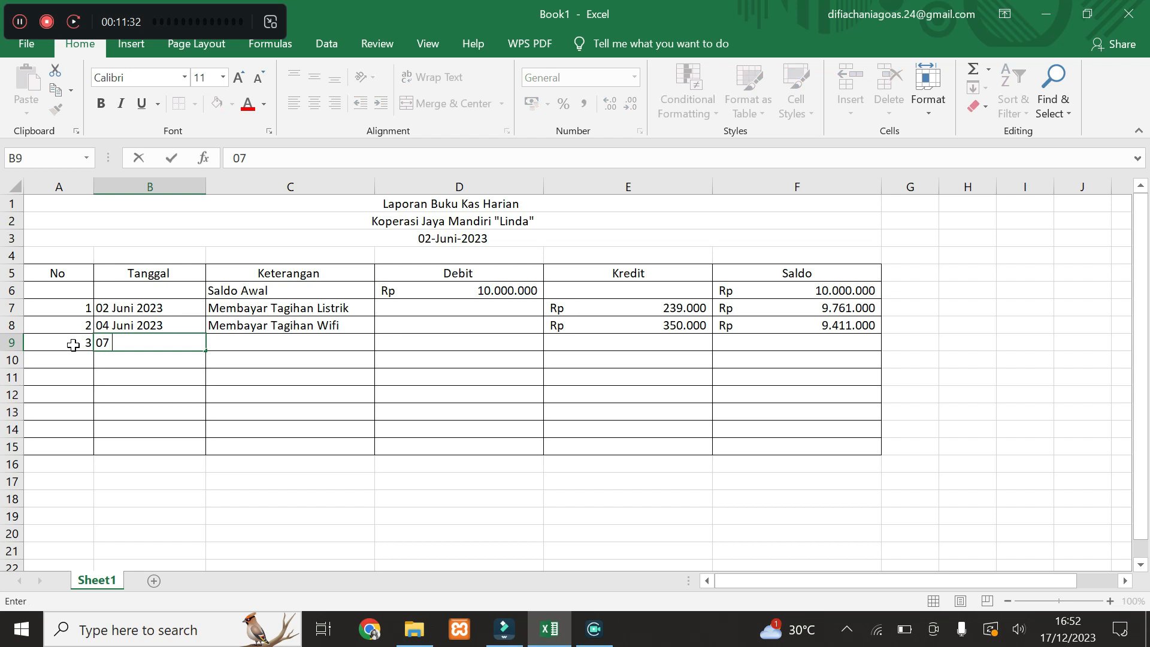
{"action": "type", "text": " Juni 2023"}
{"action": "key", "text": "Tab"}
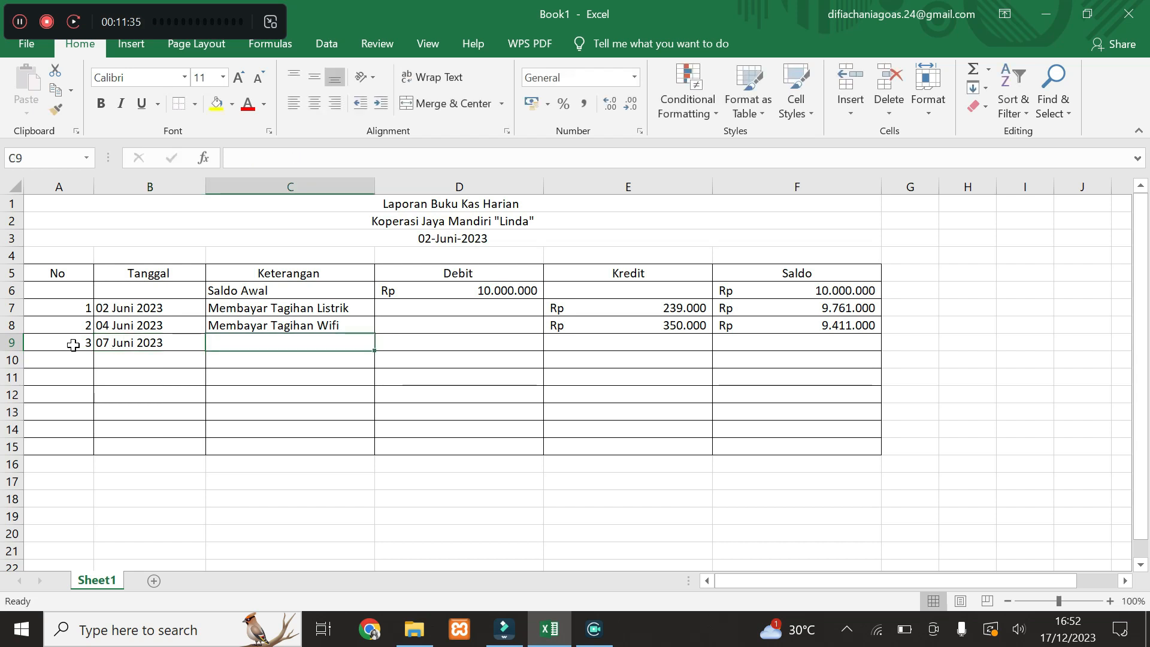
- Enter Menerima Iuran Dari Anggota as the Keterangan in C9 and 1500000 as its Debit amount in D9
{"action": "type", "text": "Meneri"}
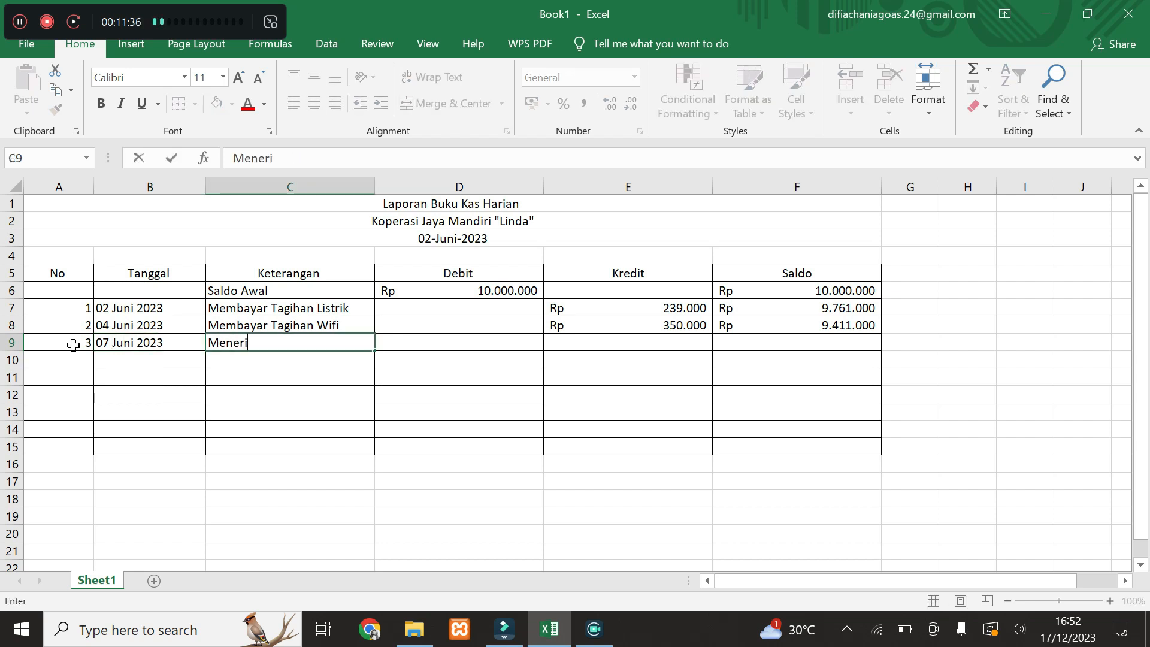
{"action": "type", "text": "ma Iur"}
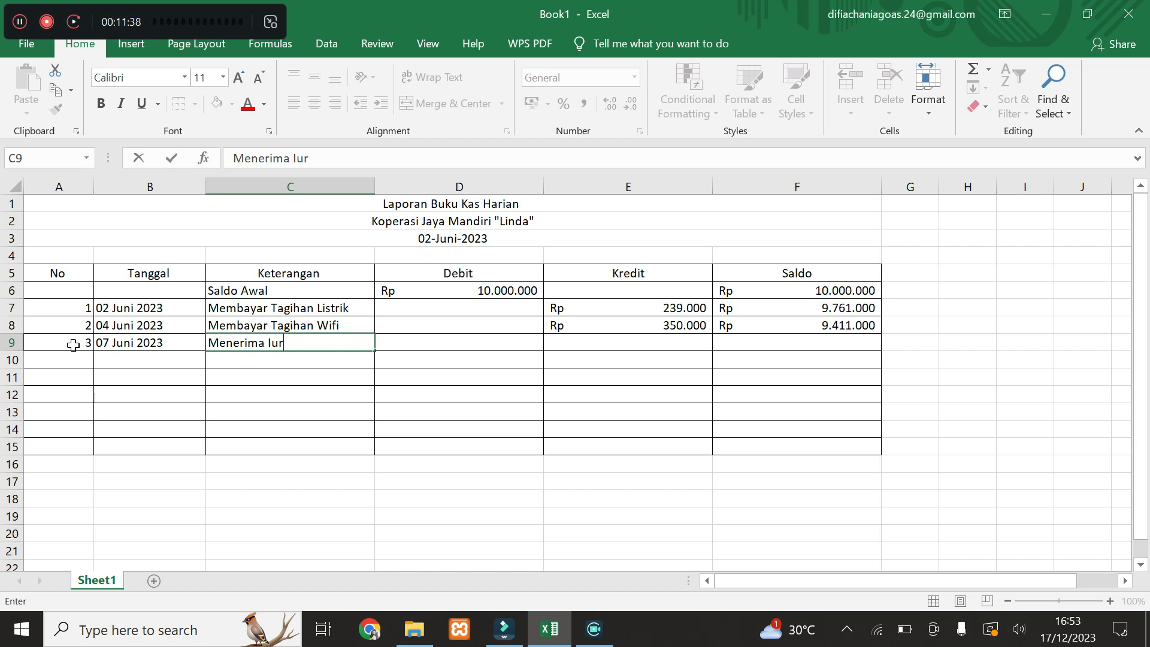
{"action": "type", "text": "an Dari Anggota"}
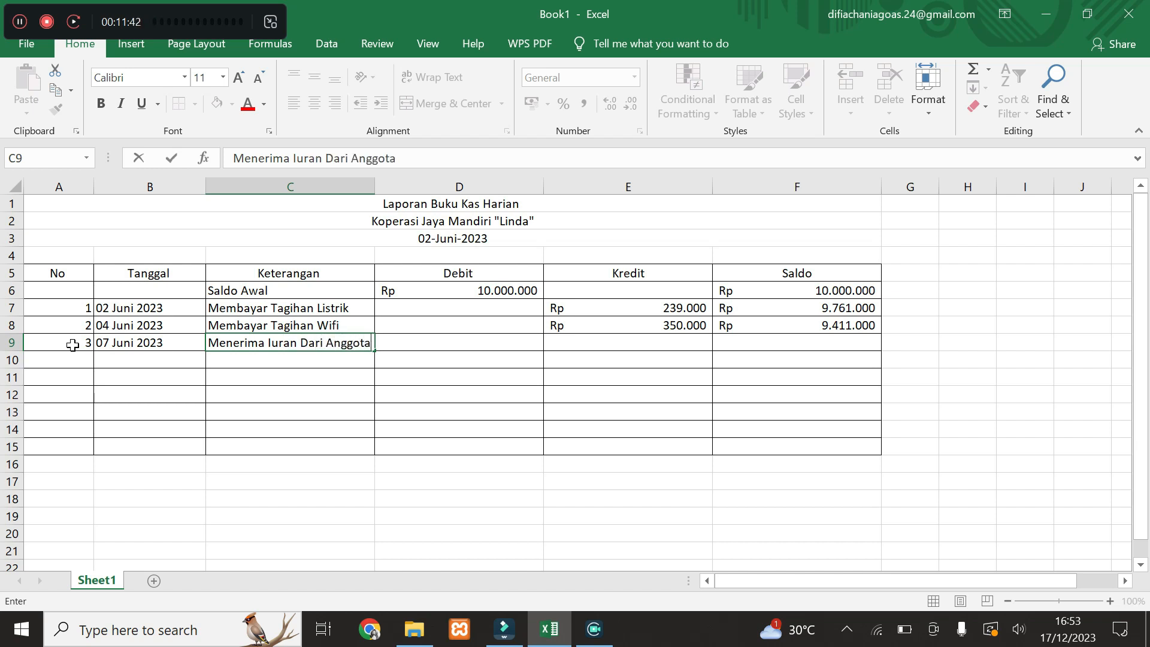
{"action": "key", "text": "Tab"}
{"action": "key", "text": "Right"}
{"action": "key", "text": "Left"}
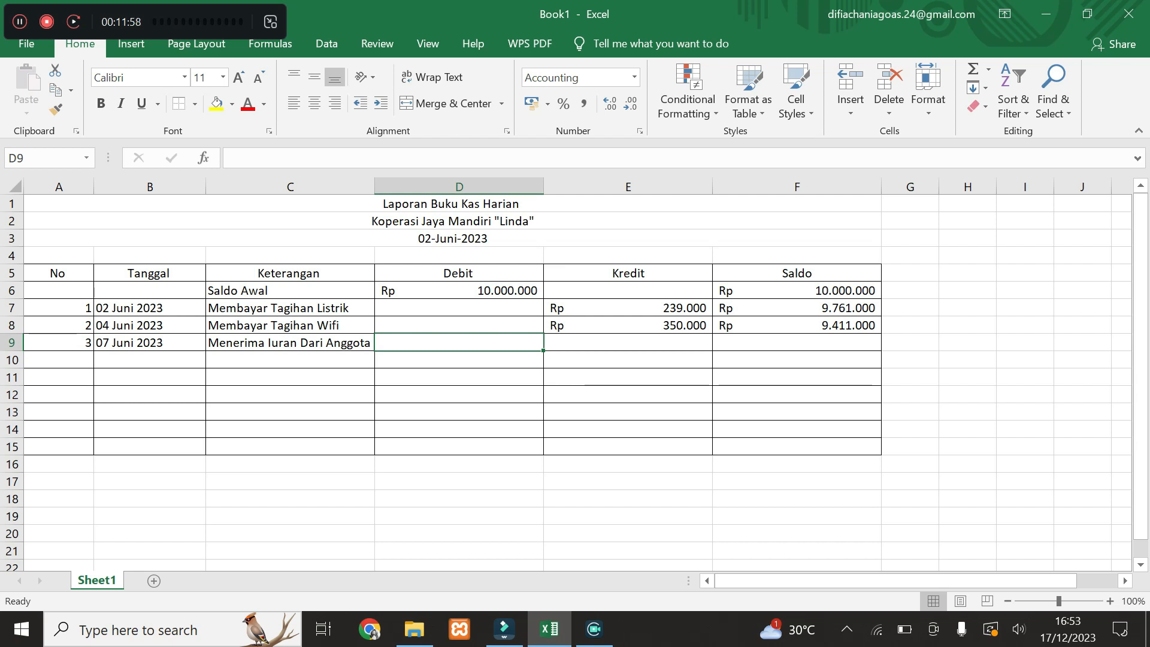
{"action": "type", "text": "1500000"}
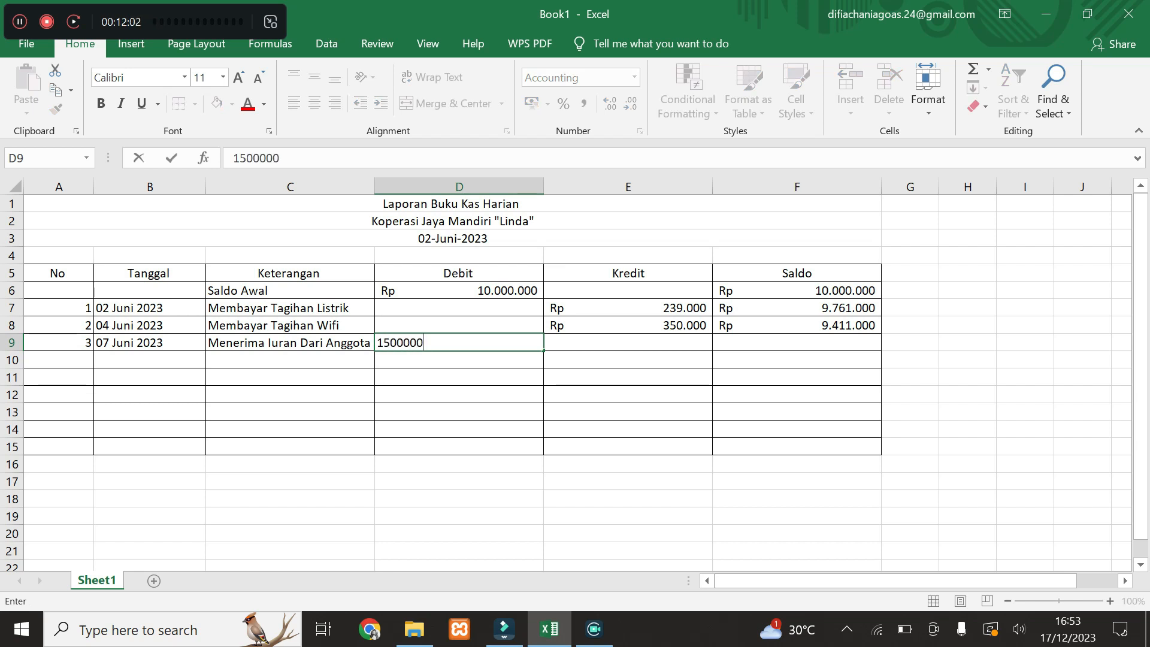
{"action": "key", "text": "Return"}
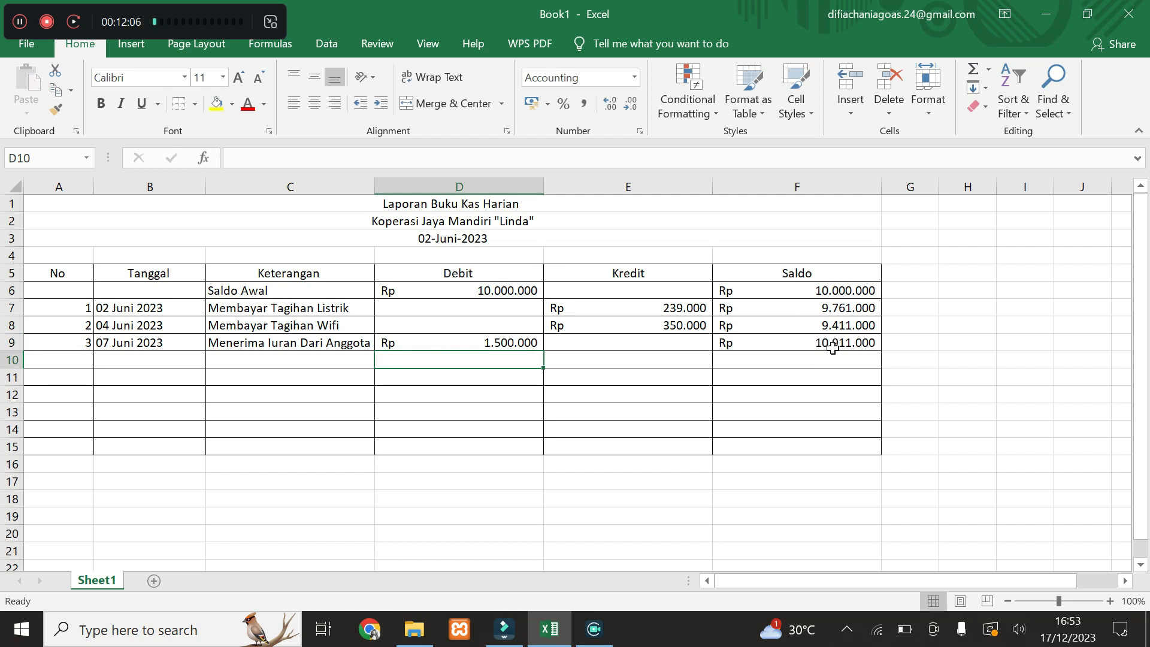
- Start the fourth transaction in row 10 with No 4 and the Tanggal 12 Juni 2023
{"action": "left_click", "coordinate": [69, 360]}
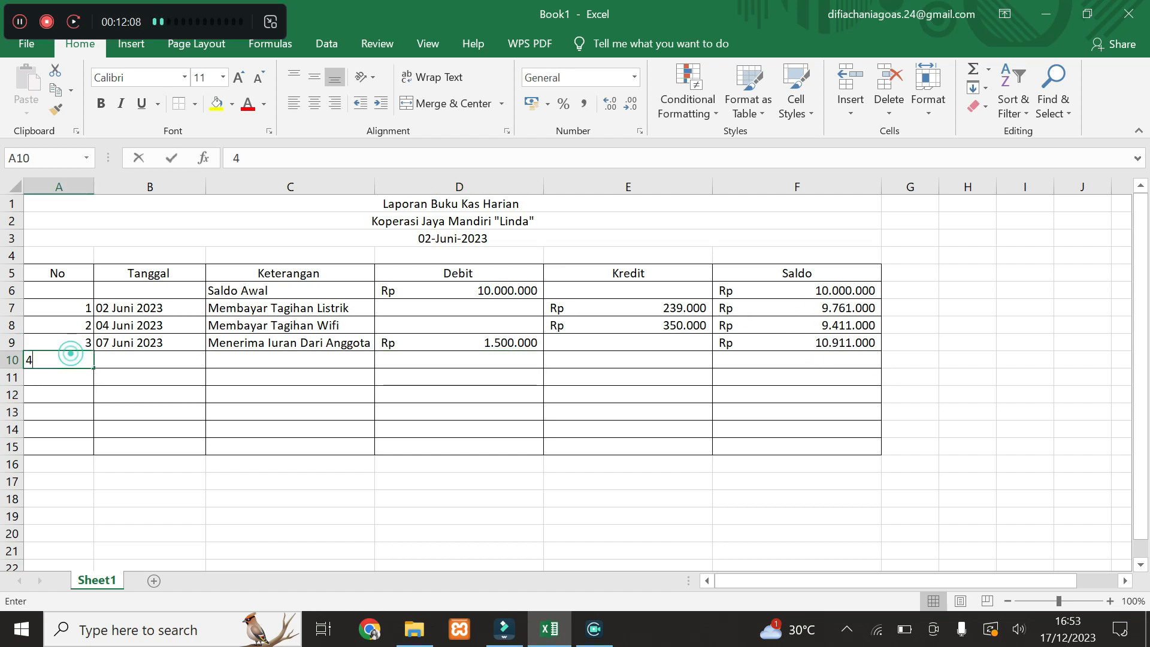
{"action": "type", "text": "4"}
{"action": "key", "text": "Tab"}
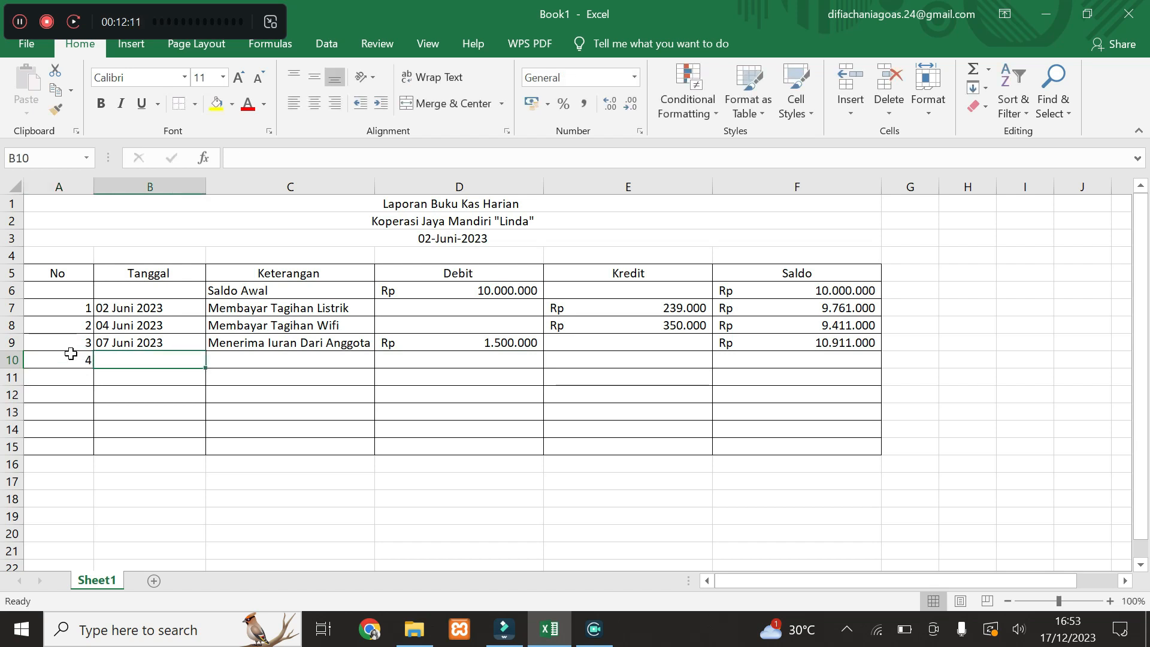
{"action": "type", "text": "1"}
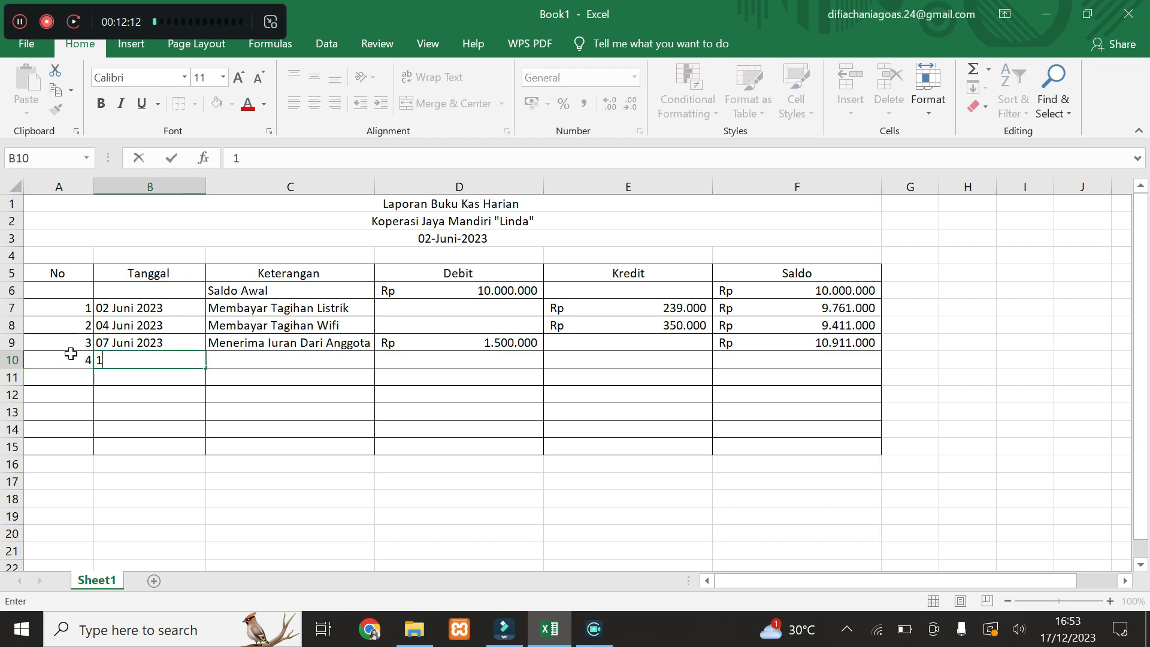
{"action": "type", "text": "2 Juni"}
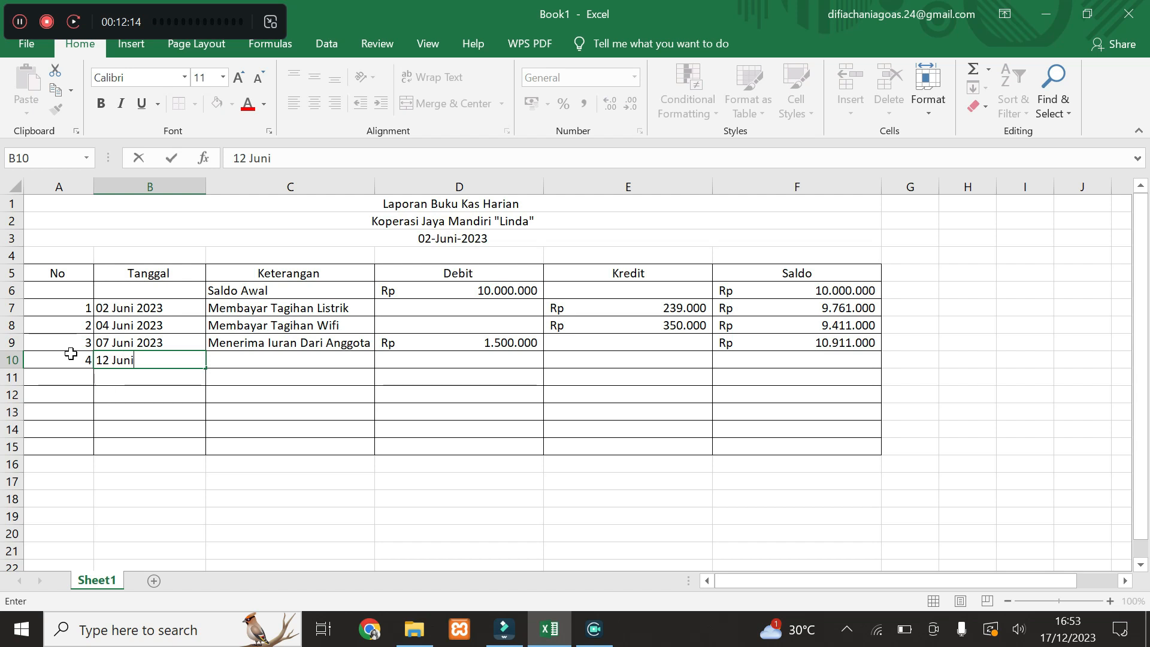
{"action": "type", "text": " 2023"}
{"action": "key", "text": "Tab"}
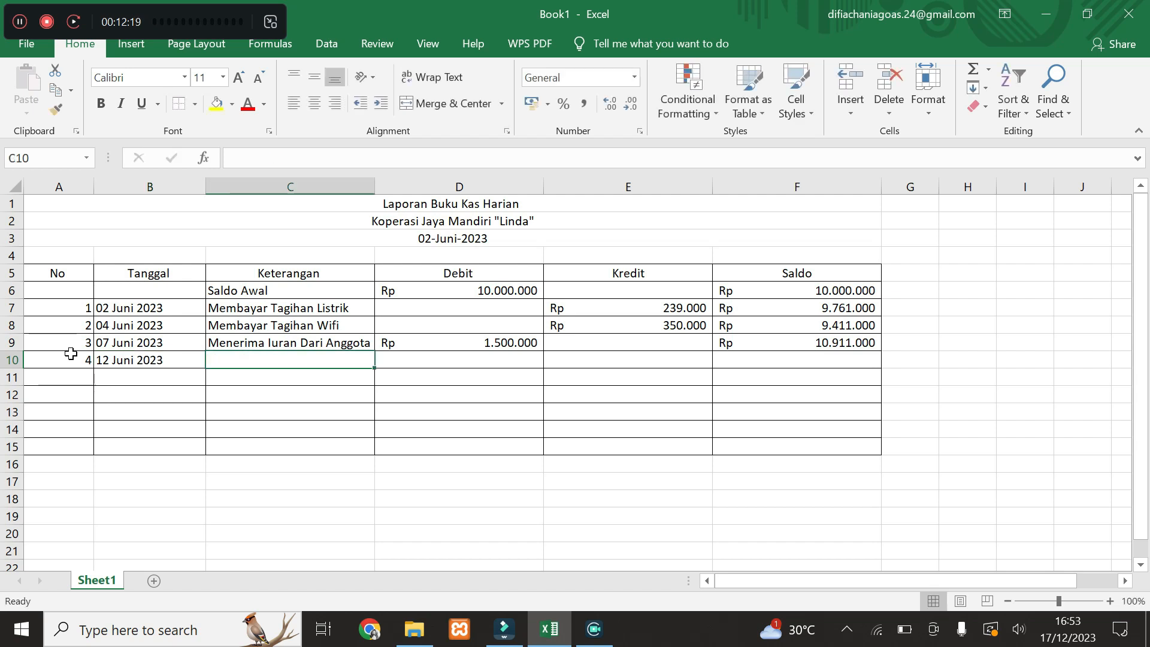
- Enter Membayar Utang Bank as the Keterangan in C10 and 800000 as its Kredit amount in E10
{"action": "type", "text": "Membayar"}
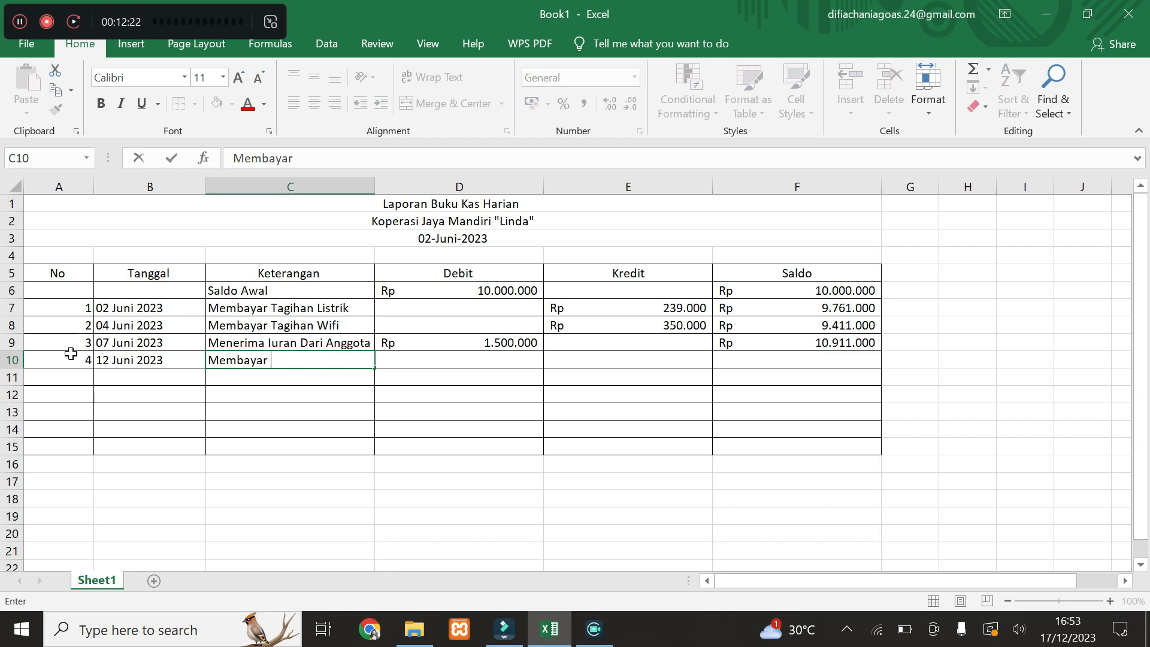
{"action": "type", "text": " Utang"}
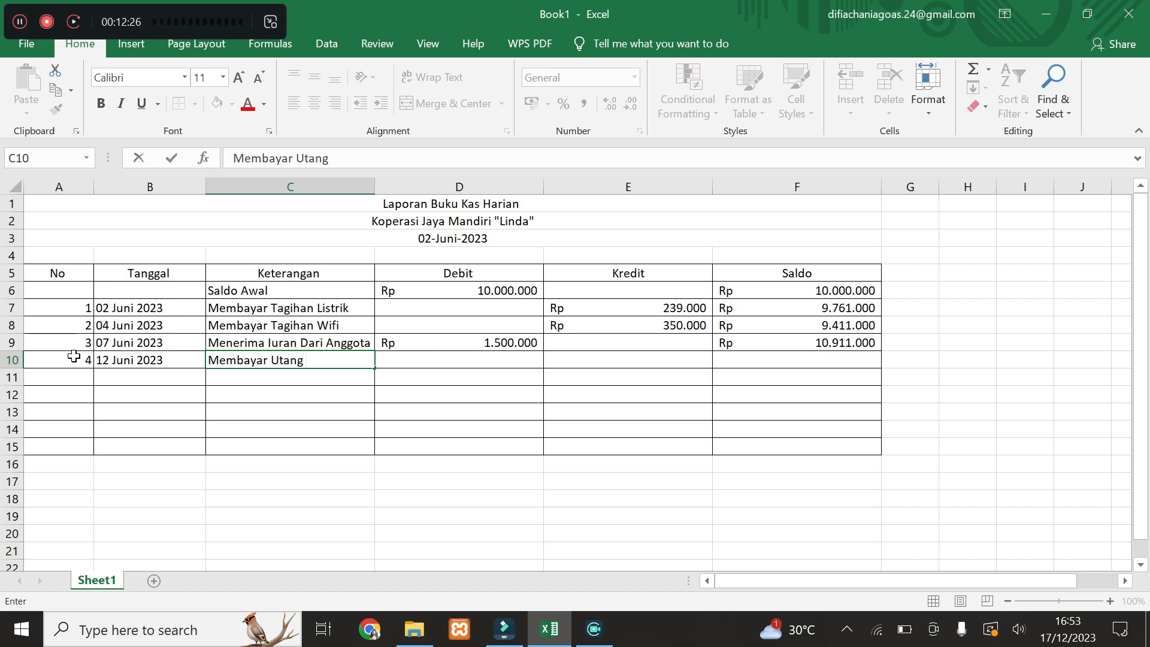
{"action": "type", "text": " Bank"}
{"action": "key", "text": "Tab"}
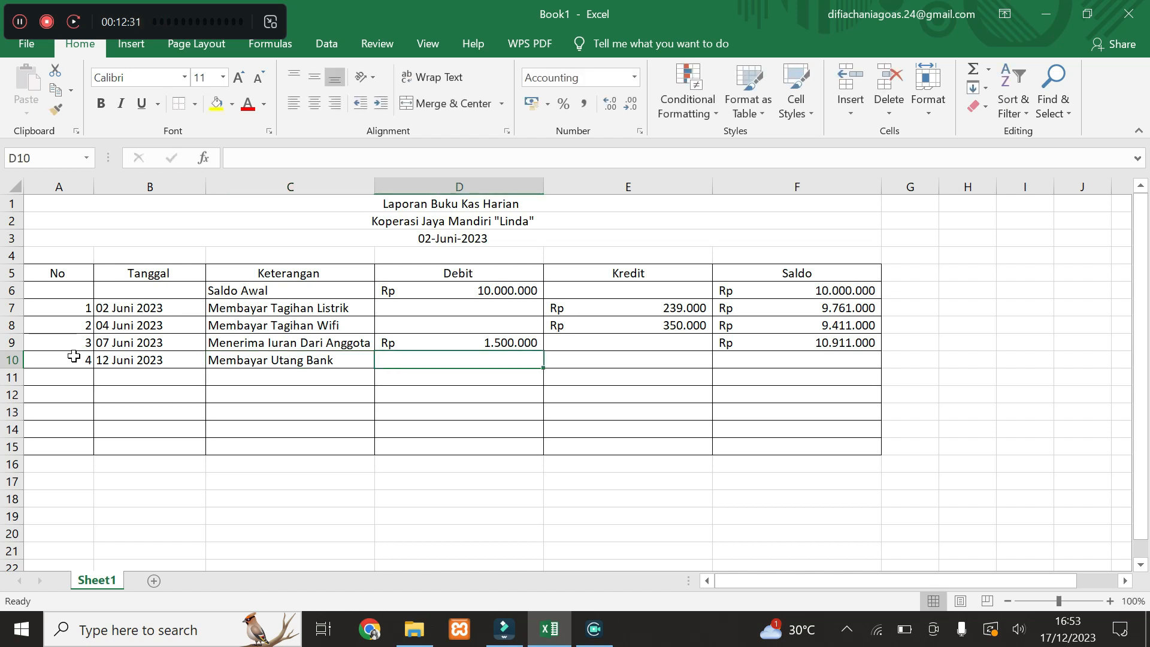
{"action": "key", "text": "Tab"}
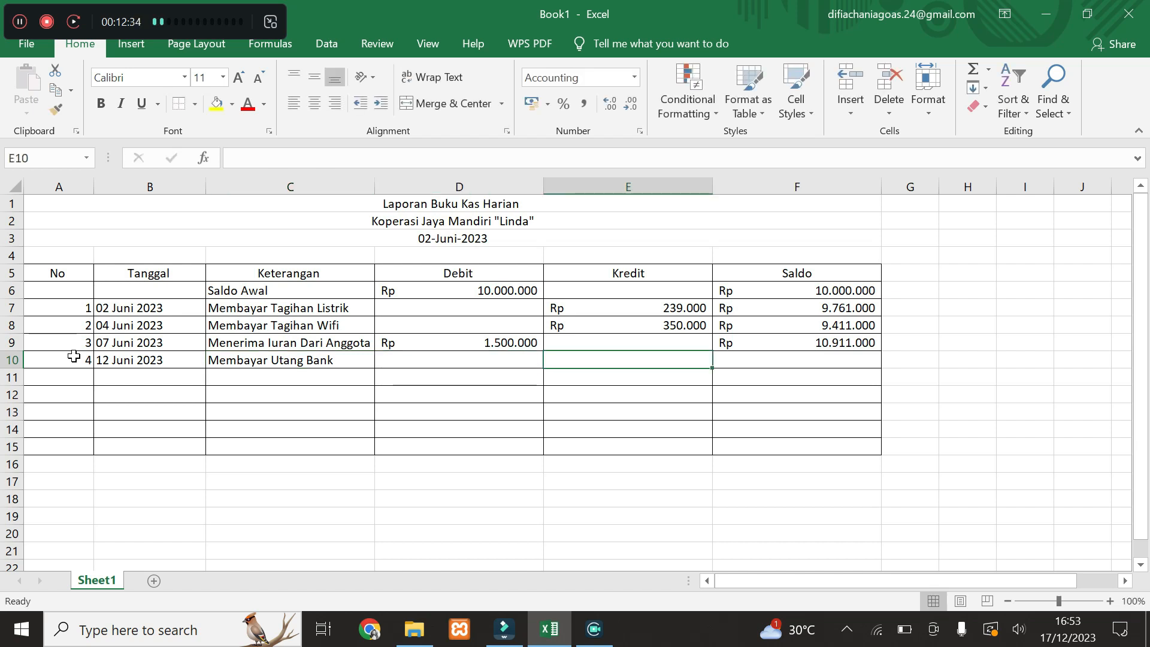
{"action": "type", "text": "800000"}
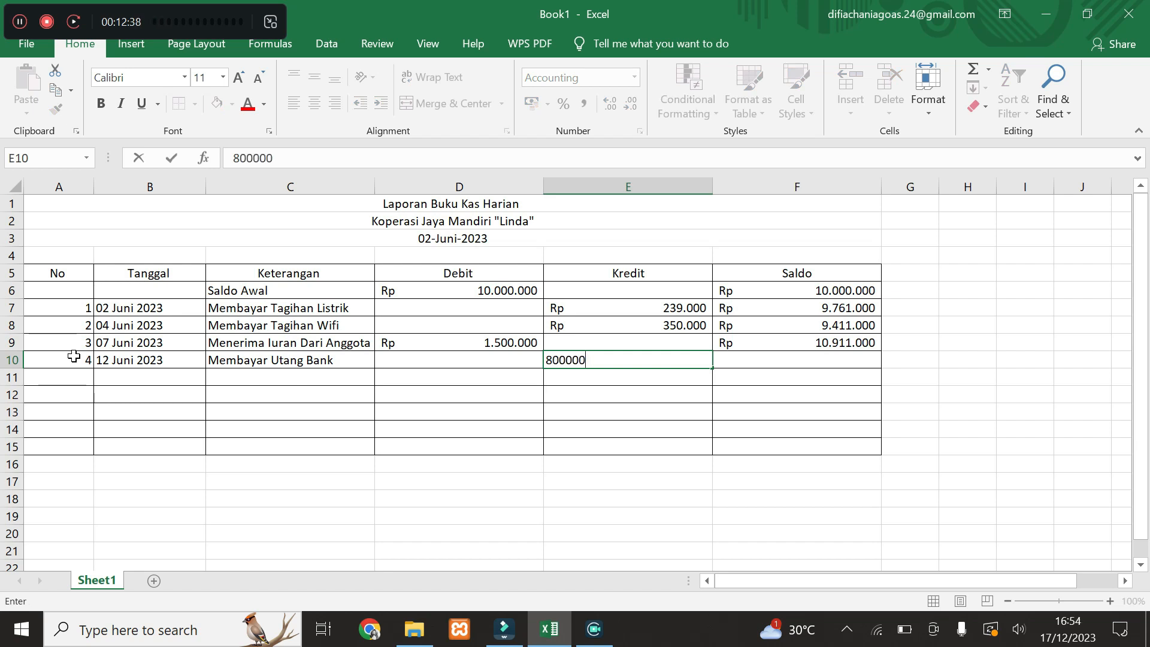
{"action": "key", "text": "Return"}
- Start the fifth transaction in row 11 with No 5 and the Tanggal 13 Juni 2023
{"action": "key", "text": "Left"}
{"action": "key", "text": "Left"}
{"action": "key", "text": "Left"}
{"action": "key", "text": "Left"}
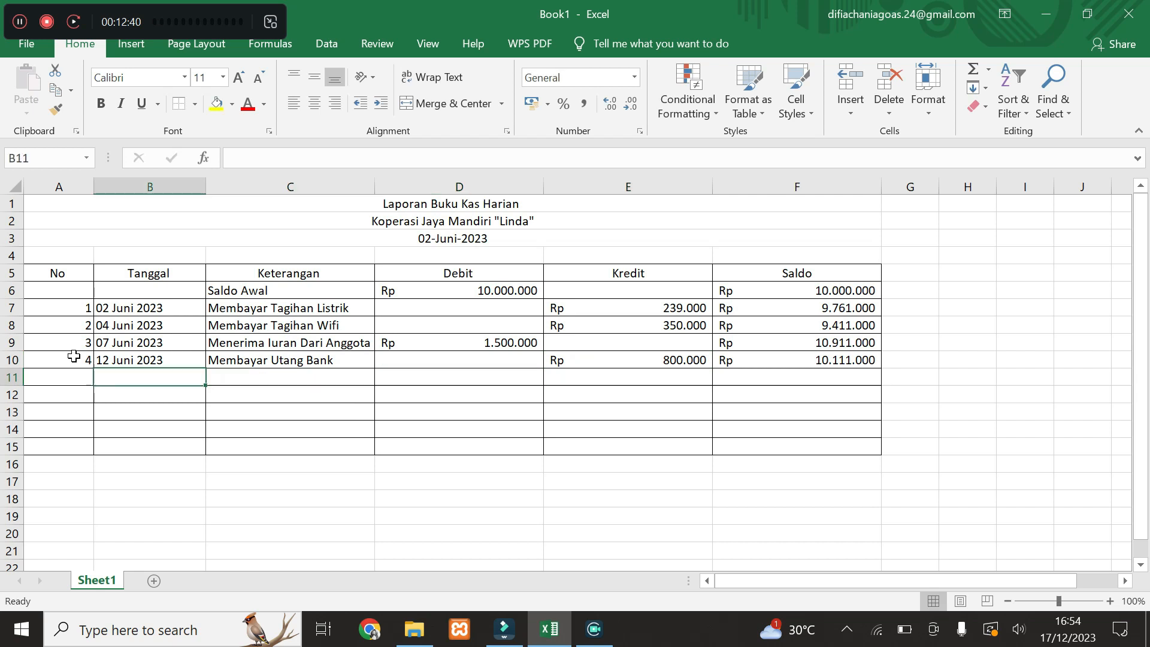
{"action": "type", "text": "5"}
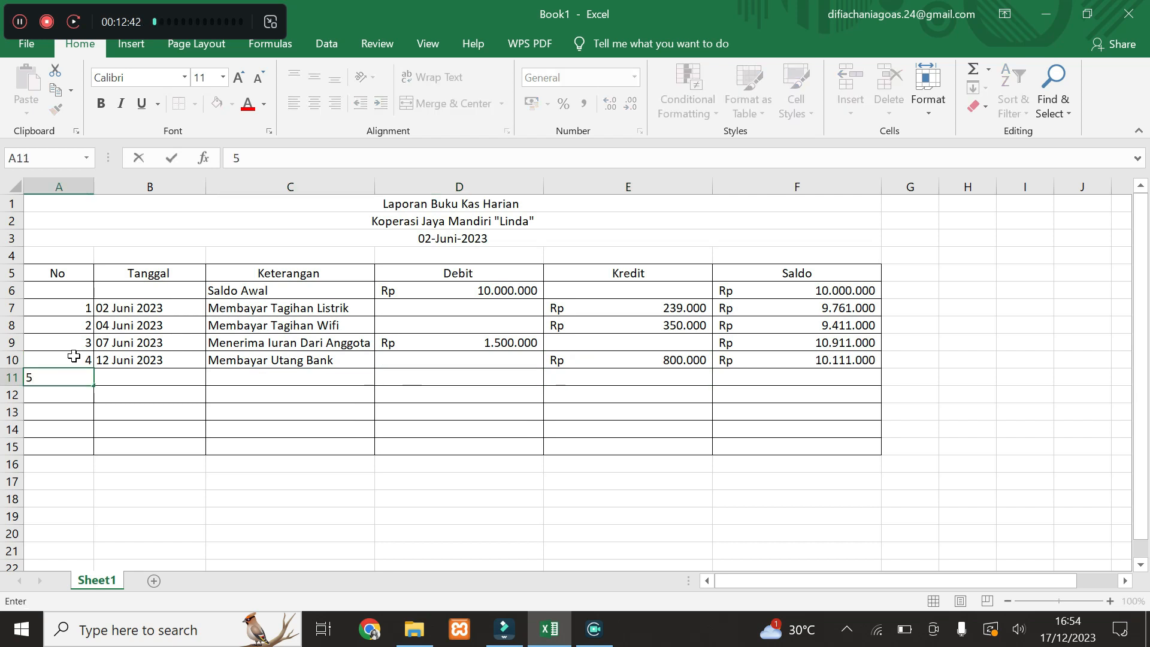
{"action": "key", "text": "Tab"}
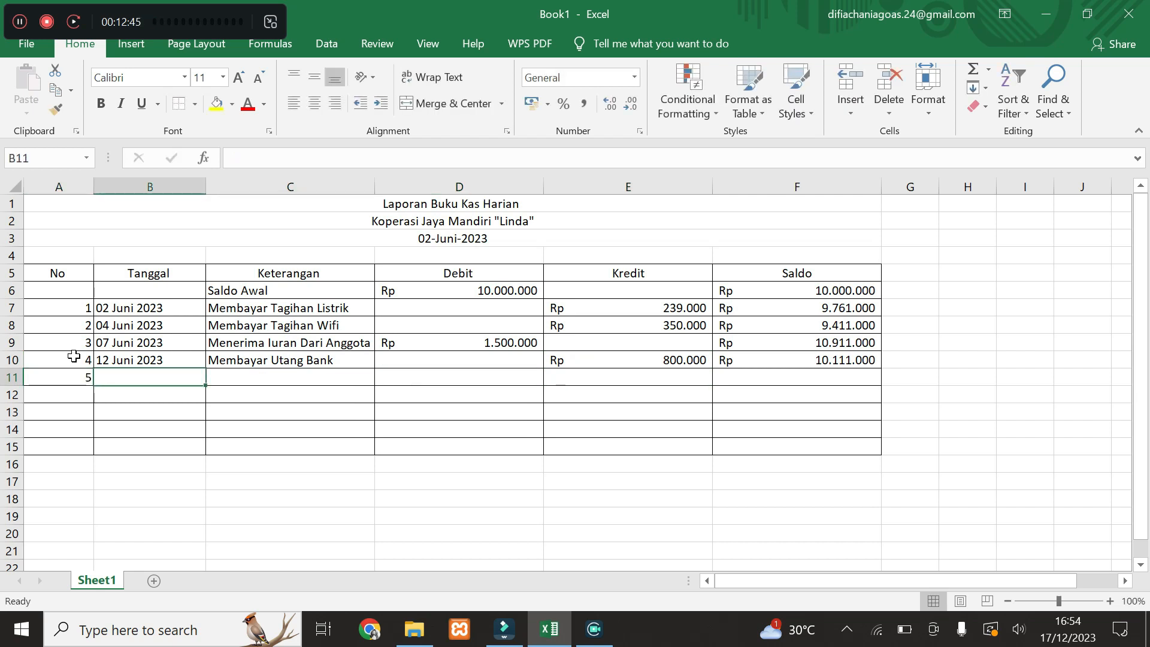
{"action": "type", "text": "13 Juni 2023"}
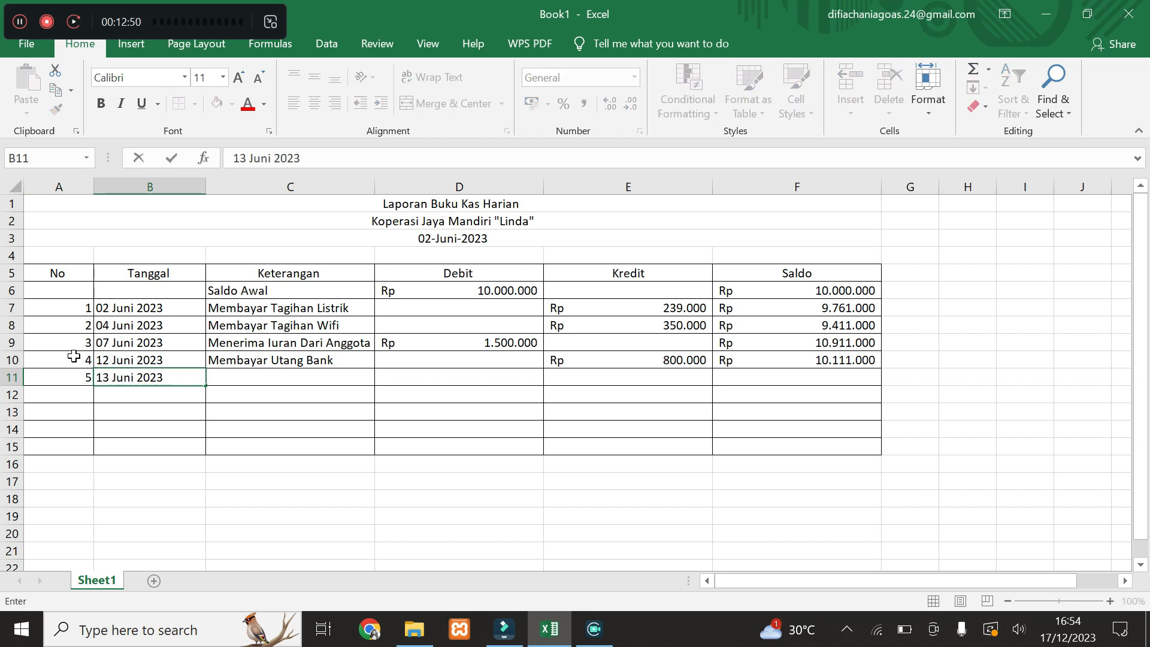
{"action": "key", "text": "Tab"}
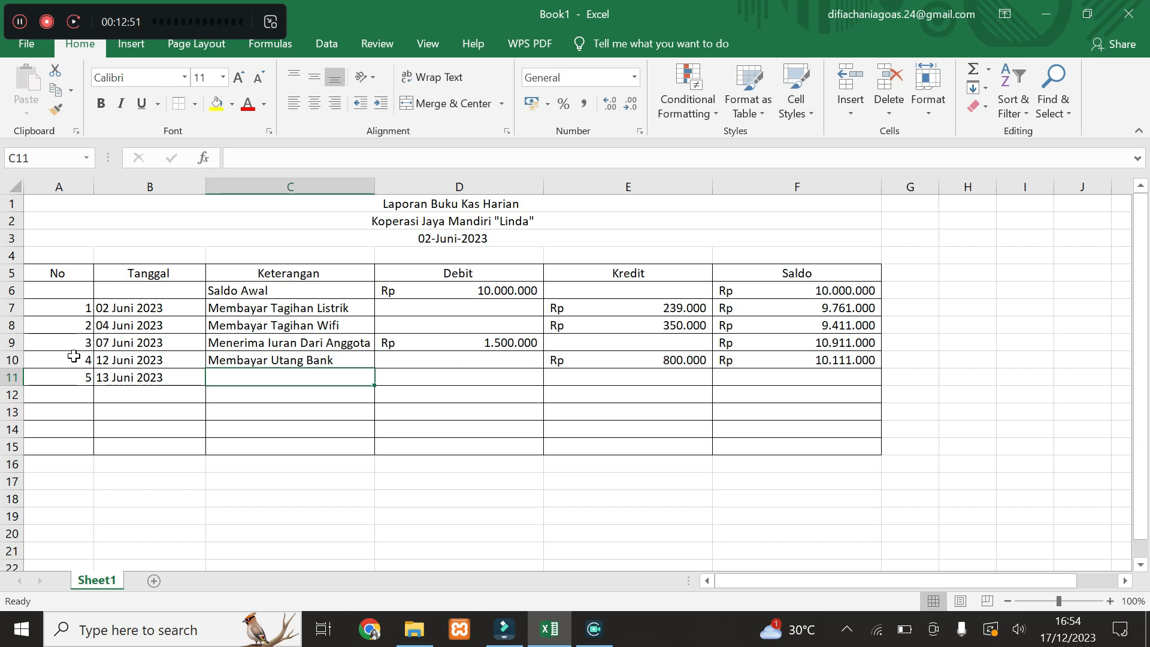
- Enter Membeli Atk Kantor as the Keterangan in C11 and 1000000 as its Kredit amount in E11
{"action": "type", "text": "Me"}
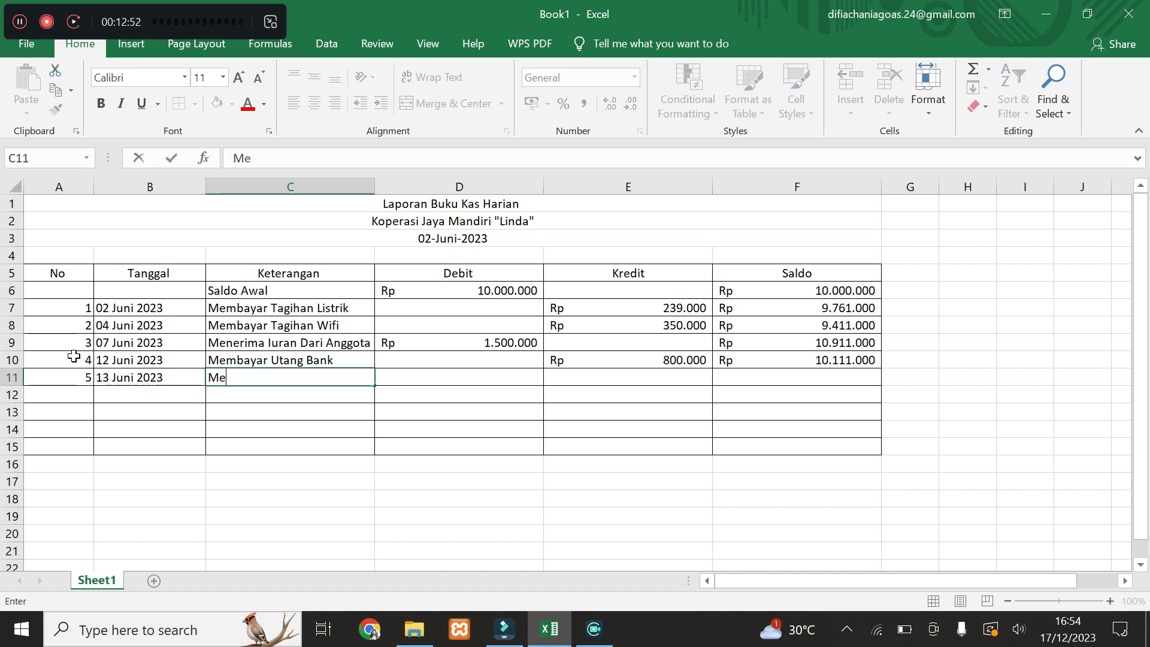
{"action": "type", "text": "mbeli At"}
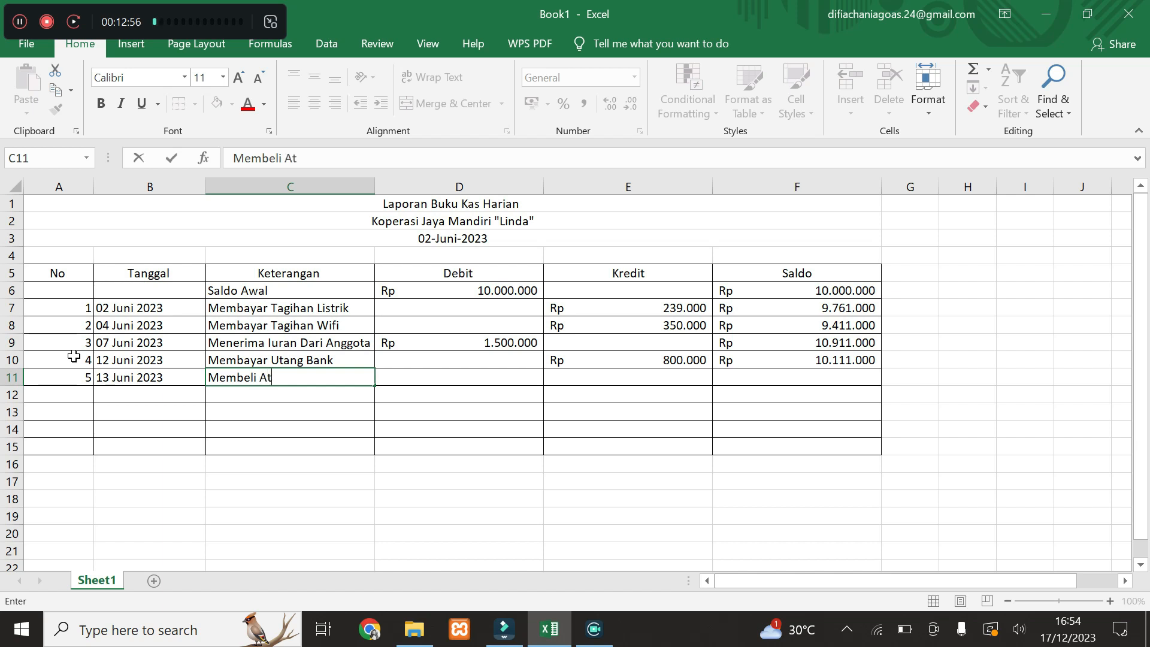
{"action": "type", "text": "k Kantor"}
{"action": "key", "text": "Tab"}
{"action": "key", "text": "Tab"}
{"action": "type", "text": "1000000"}
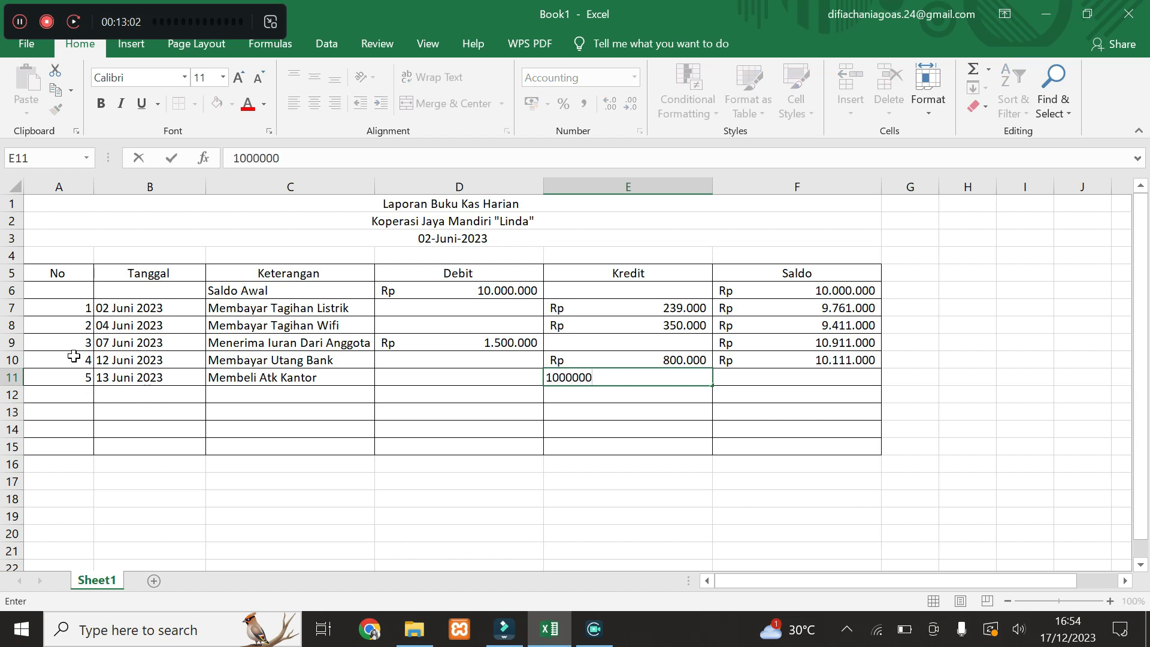
{"action": "key", "text": "BackSpace"}
{"action": "type", "text": "0"}
{"action": "key", "text": "Return"}
- Correct the Kredit amount of the Membeli Atk Kantor transaction in E11 to 100000
{"action": "key", "text": "Up"}
{"action": "key", "text": "F2"}
{"action": "type", "text": "100000"}
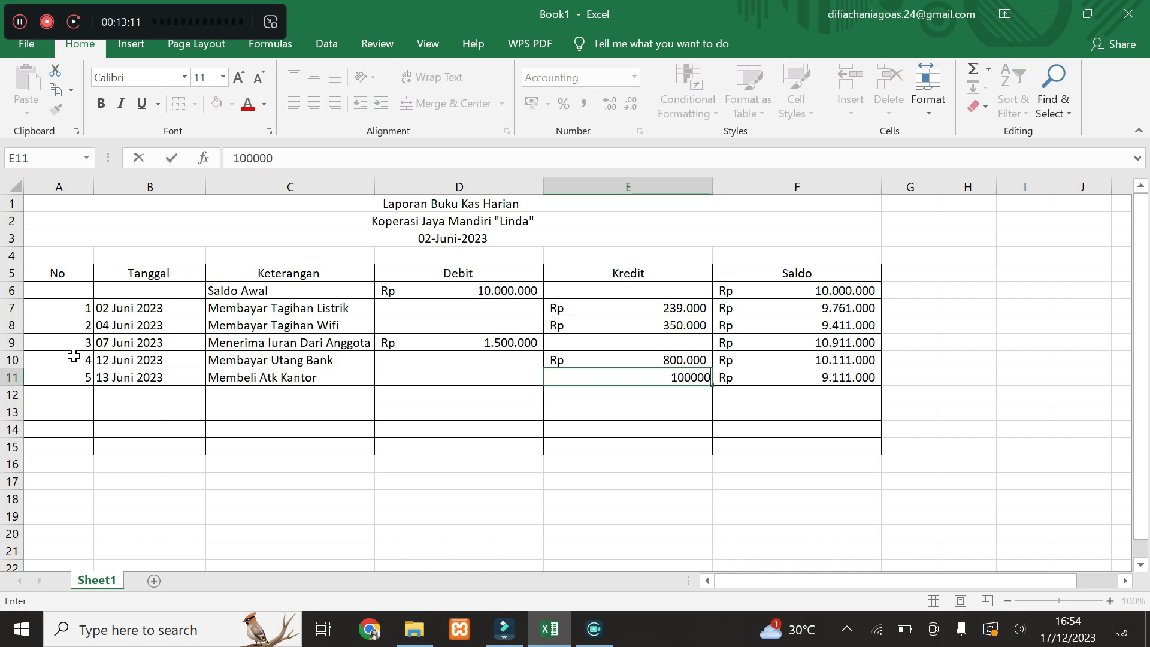
{"action": "key", "text": "Return"}
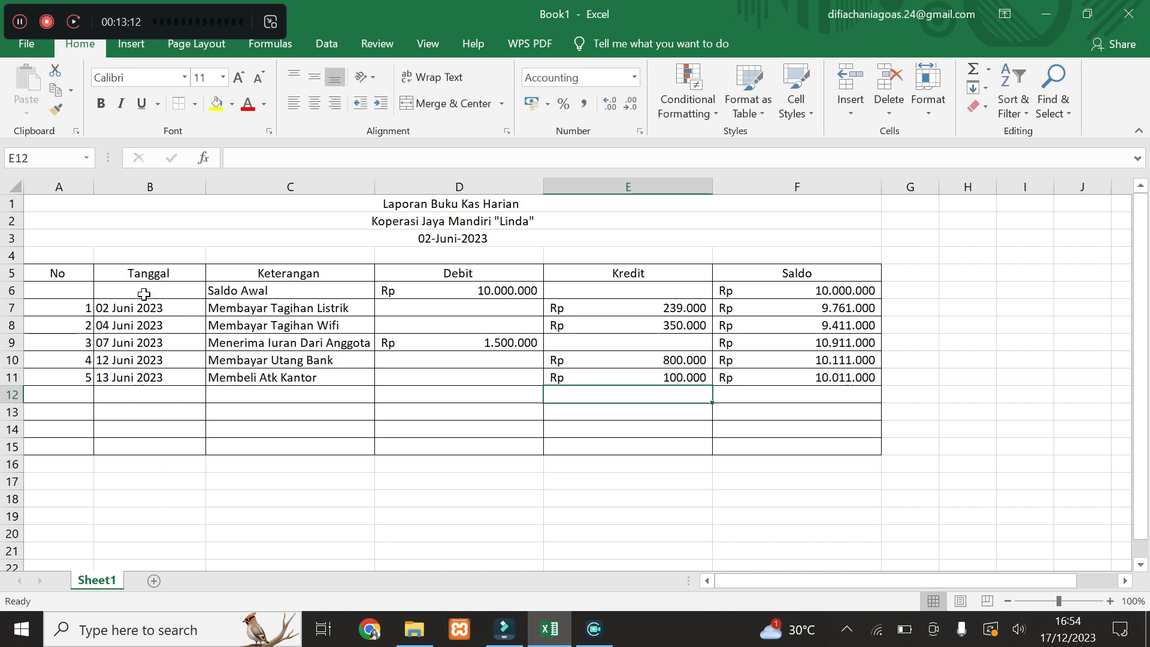
- Start the sixth transaction in row 12 with No 6 and the Tanggal 15 Juni 2023
{"action": "left_click", "coordinate": [84, 397]}
{"action": "type", "text": "6"}
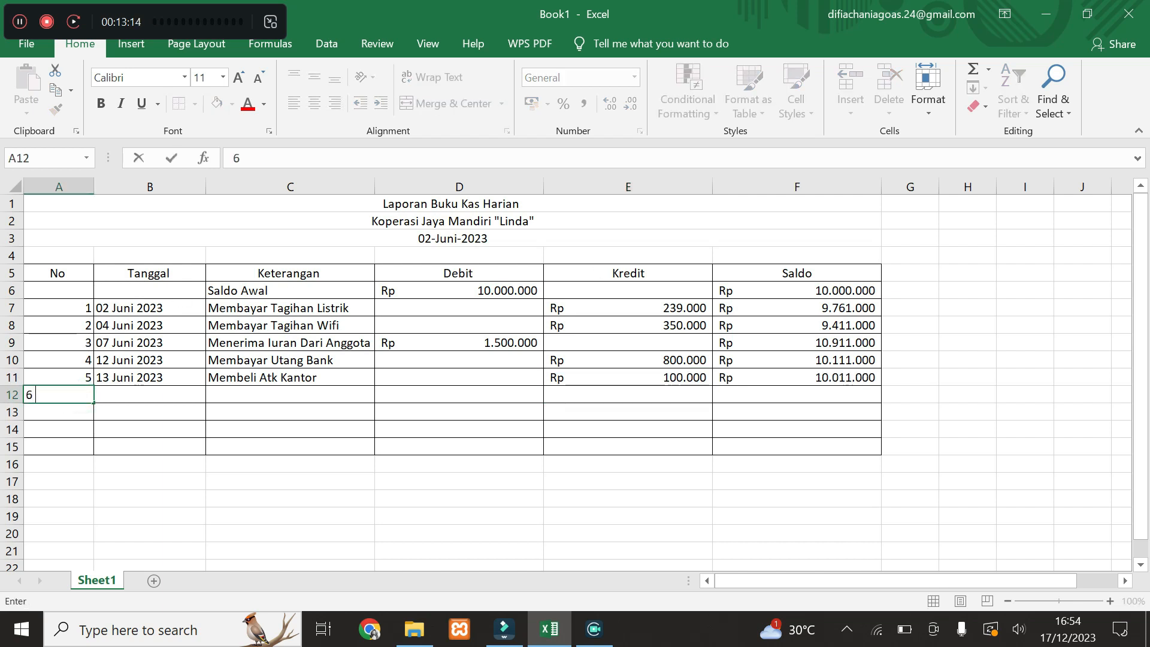
{"action": "key", "text": "Tab"}
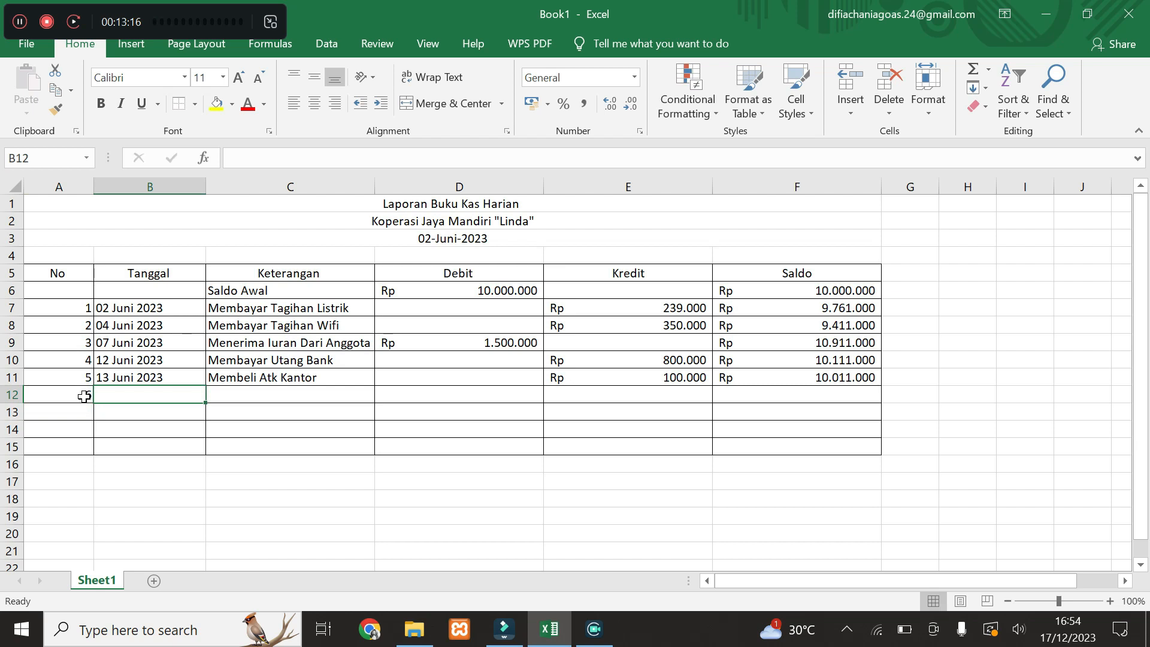
{"action": "type", "text": "1"}
{"action": "type", "text": "15"}
{"action": "type", "text": " Juni 2"}
{"action": "type", "text": "023"}
{"action": "key", "text": "Tab"}
{"action": "type", "text": "M"}
{"action": "type", "text": "M"}
{"action": "type", "text": "emper"}
{"action": "type", "text": "baiki"}
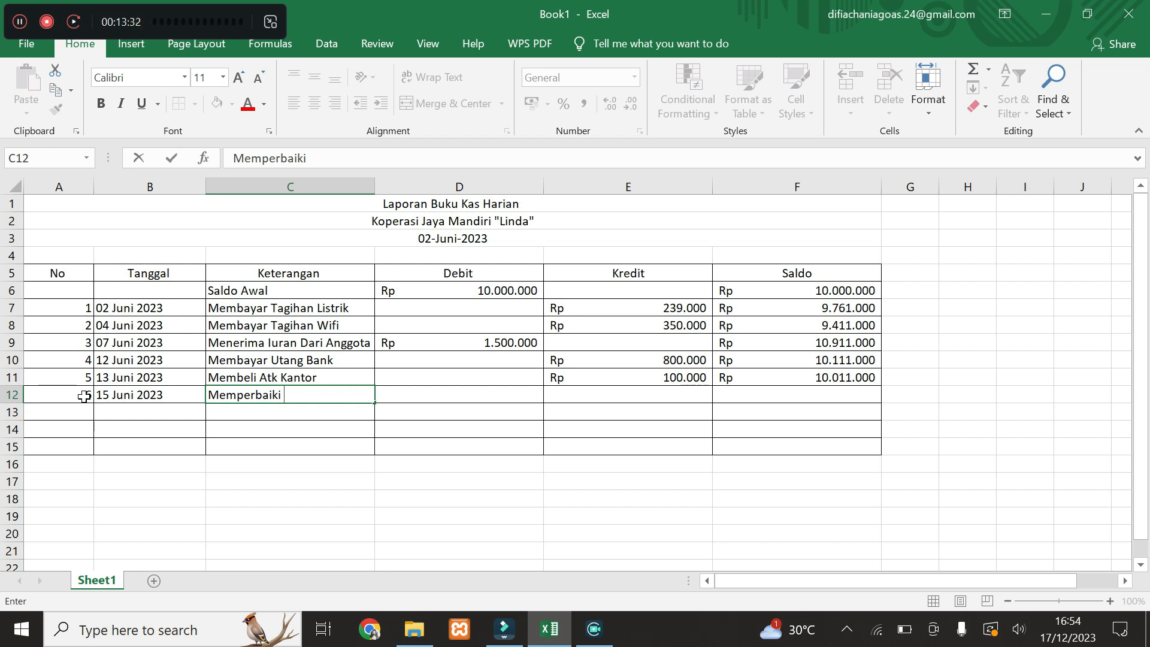
{"action": "key", "text": "BackSpace"}
{"action": "key", "text": "BackSpace"}
{"action": "key", "text": "BackSpace"}
{"action": "key", "text": "BackSpace"}
{"action": "key", "text": "BackSpace"}
{"action": "key", "text": "BackSpace"}
{"action": "key", "text": "BackSpace"}
{"action": "key", "text": "BackSpace"}
{"action": "key", "text": "BackSpace"}
{"action": "key", "text": "BackSpace"}
{"action": "key", "text": "BackSpace"}
{"action": "key", "text": "BackSpace"}
- Enter Service AC as the Keterangan in C12 and 100000 as its Kredit amount in E12
{"action": "type", "text": "Se"}
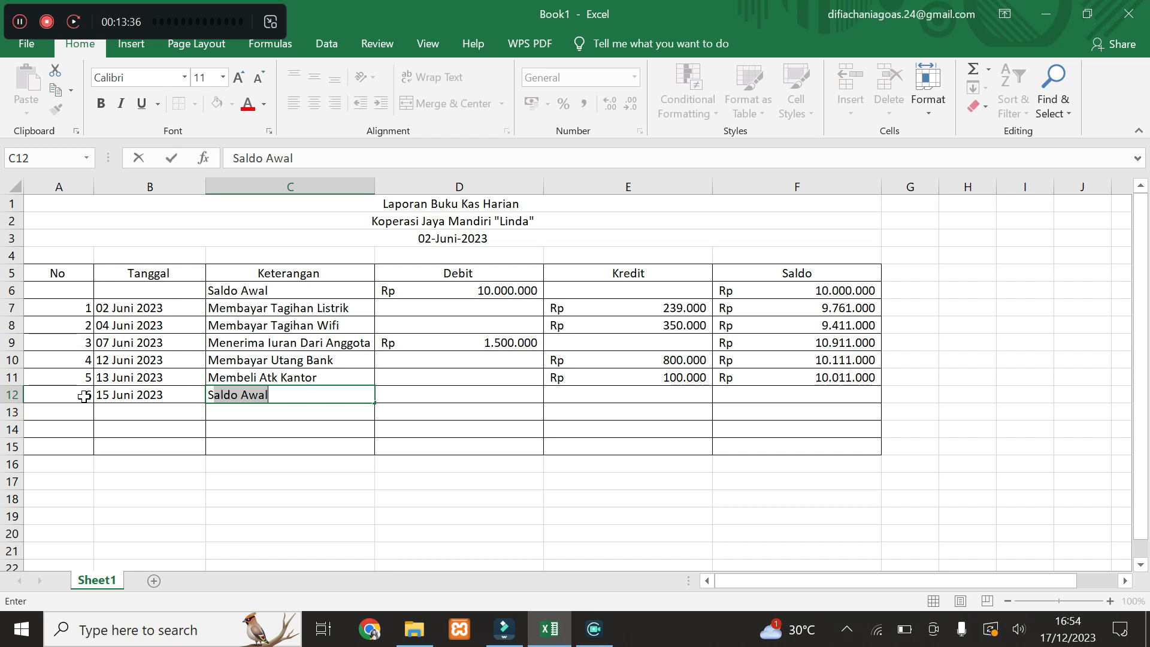
{"action": "type", "text": "rvice "}
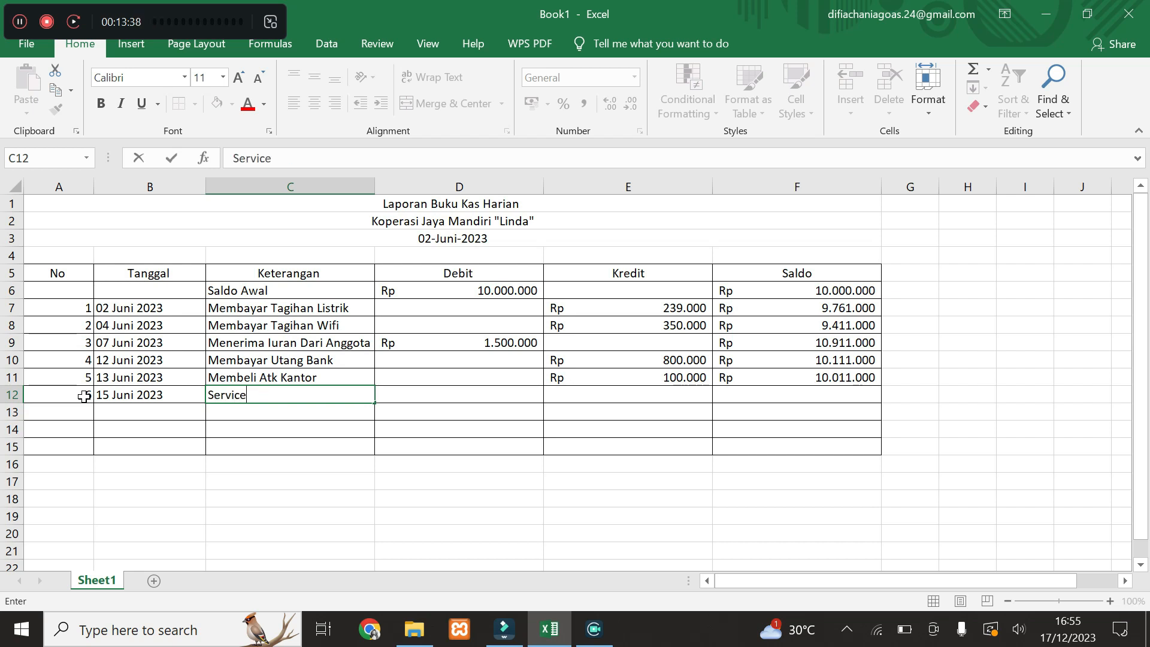
{"action": "type", "text": "Ac"}
{"action": "key", "text": "BackSpace"}
{"action": "type", "text": "C"}
{"action": "key", "text": "Tab"}
{"action": "key", "text": "Tab"}
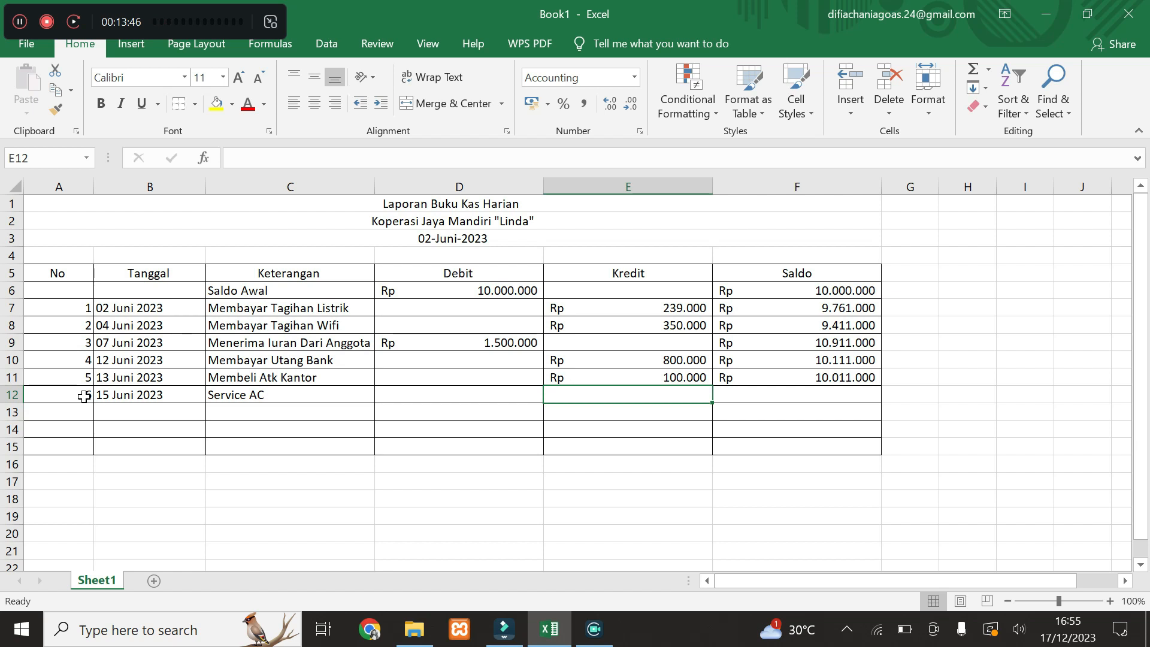
{"action": "type", "text": "100000"}
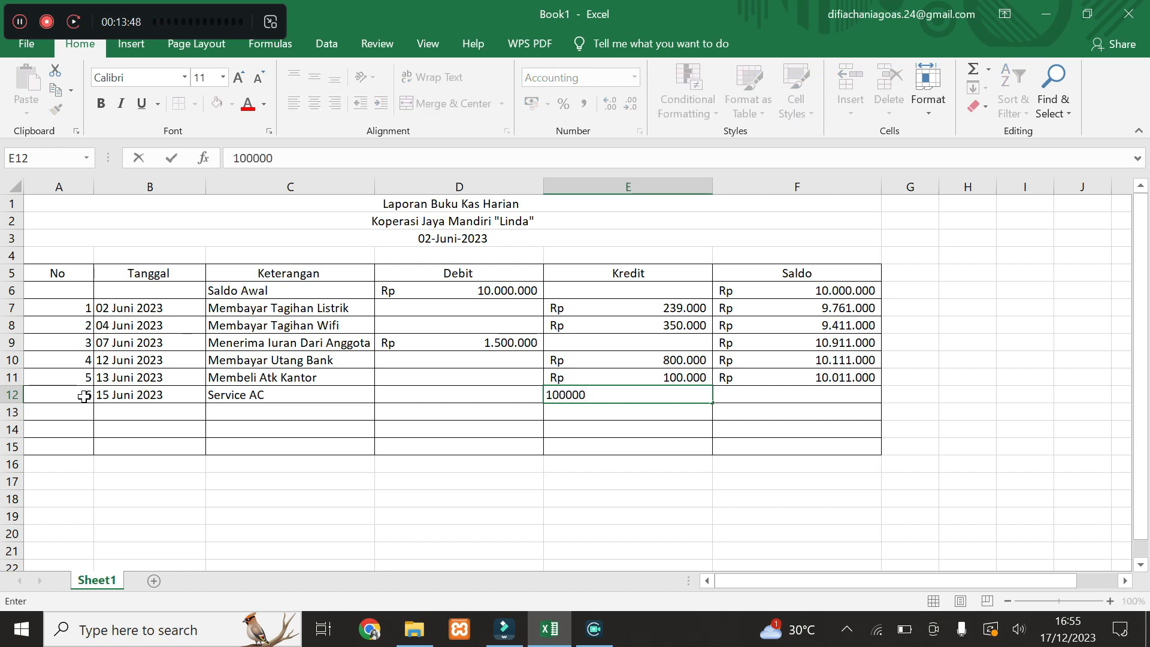
{"action": "key", "text": "Return"}
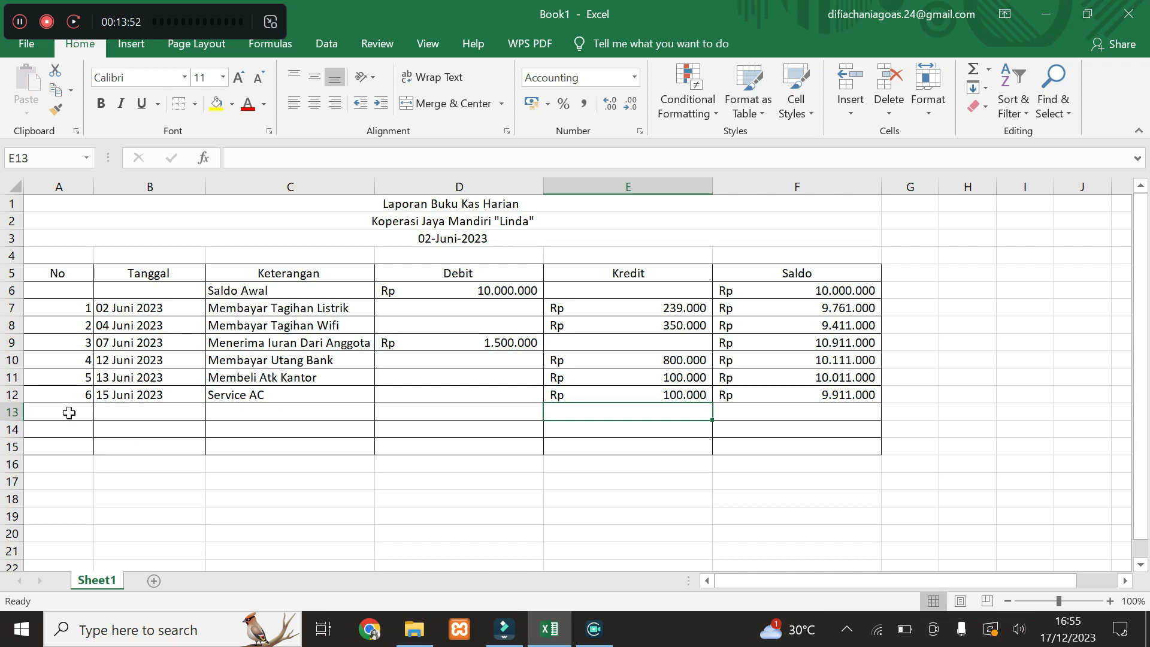
- Start the seventh transaction in row 13 with No 7 and the Tanggal 17 Juni 2023
{"action": "left_click", "coordinate": [69, 413]}
{"action": "type", "text": "7"}
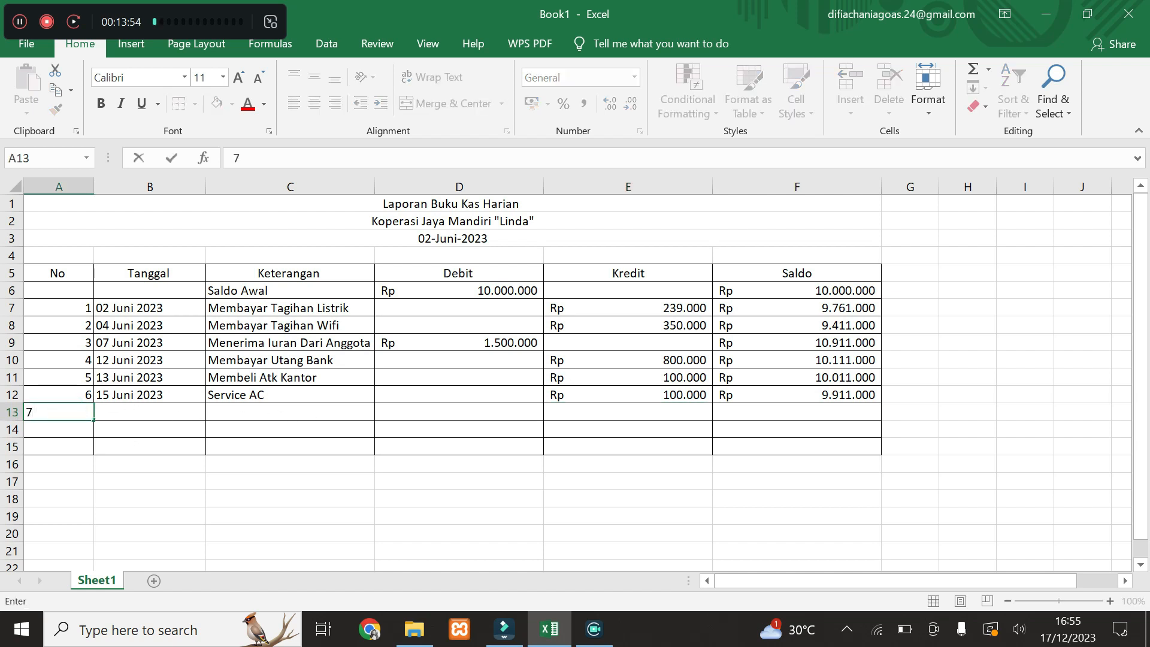
{"action": "key", "text": "Tab"}
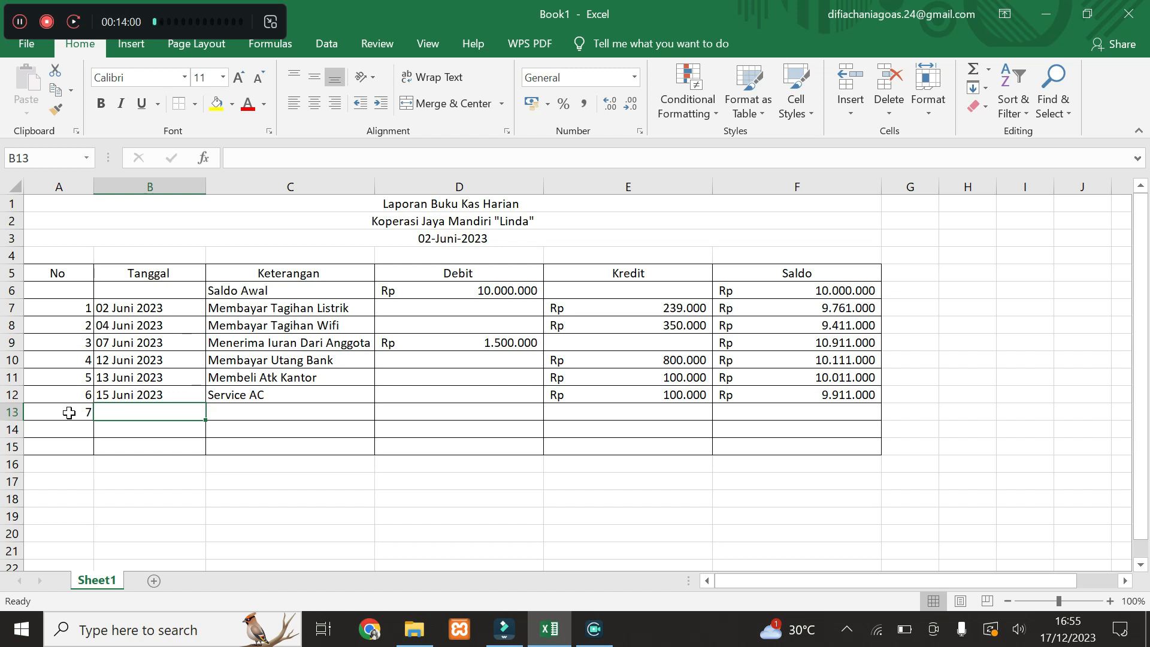
{"action": "type", "text": "17 Jun"}
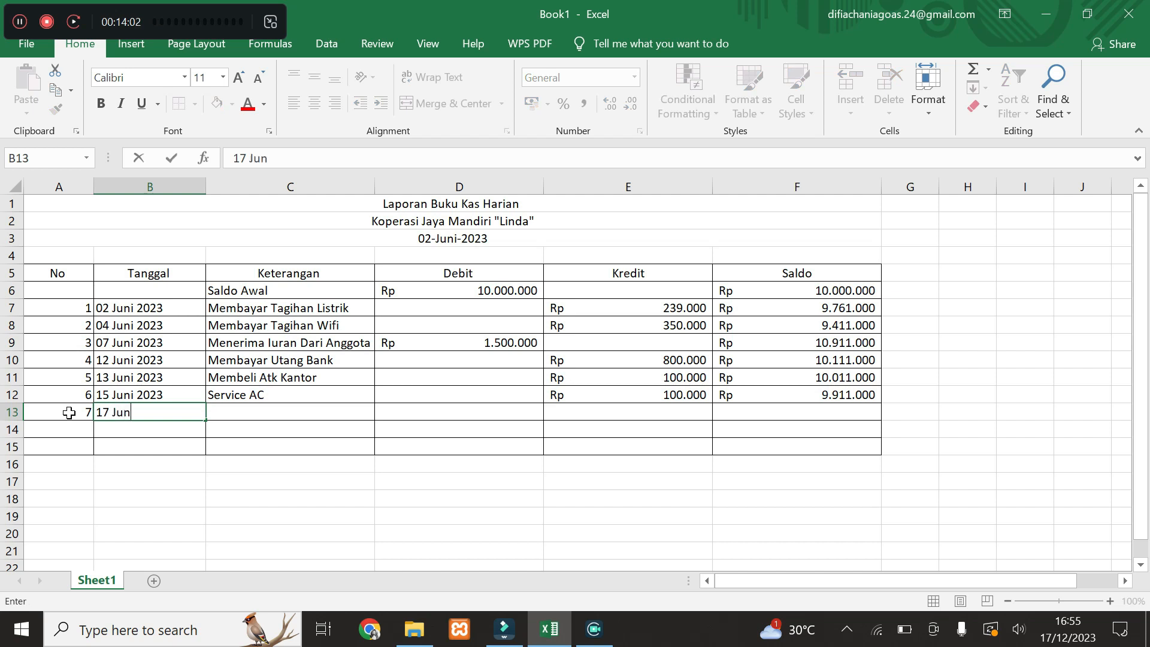
{"action": "type", "text": "i 202"}
{"action": "key", "text": "BackSpace"}
{"action": "key", "text": "BackSpace"}
{"action": "type", "text": "2023"}
{"action": "key", "text": "Tab"}
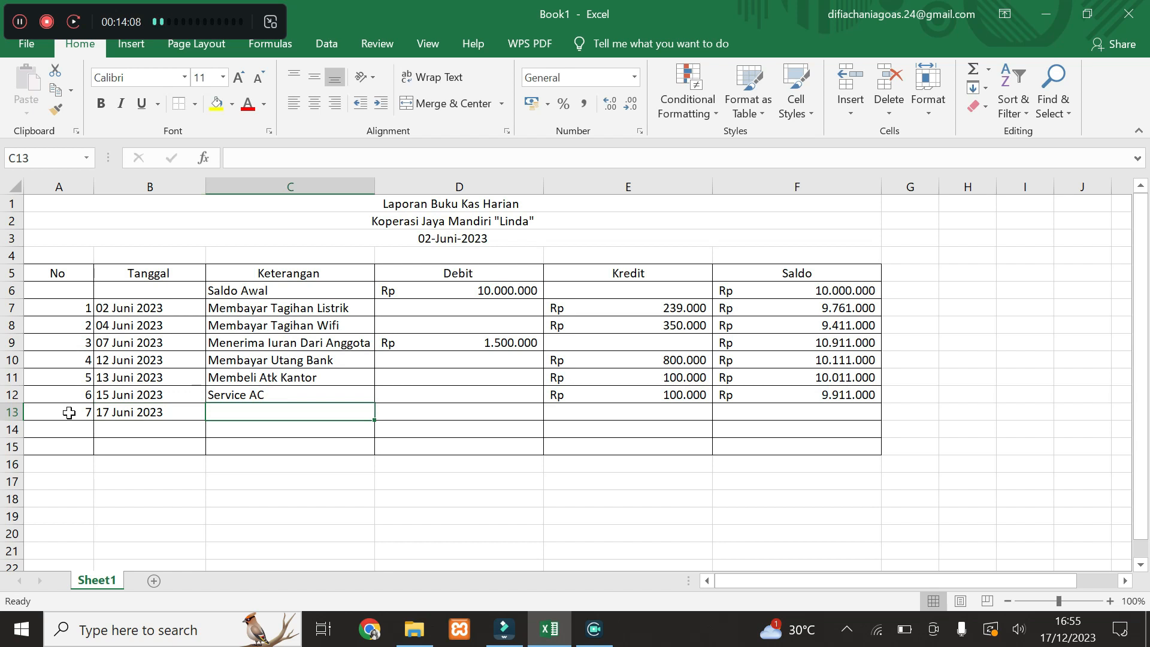
- Enter Membayar angsuran motor as the Keterangan in C13 and 550000 as its Kredit amount in E13
{"action": "type", "text": "M"}
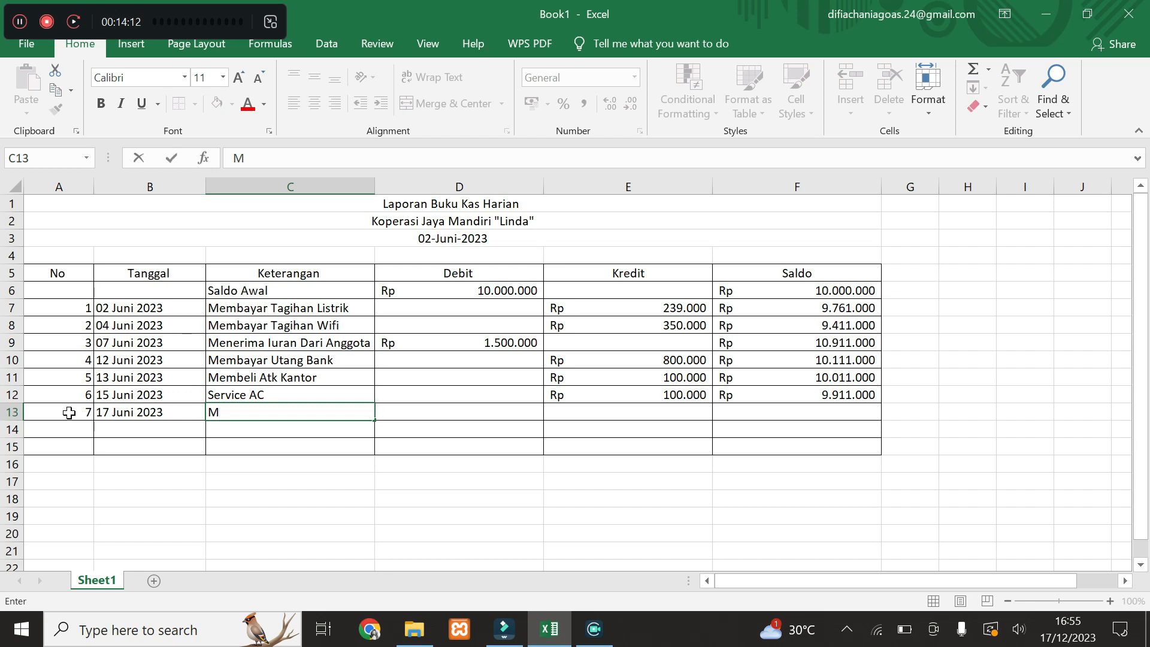
{"action": "key", "text": "BackSpace"}
{"action": "type", "text": "m"}
{"action": "key", "text": "BackSpace"}
{"action": "type", "text": "Mem"}
{"action": "key", "text": "BackSpace"}
{"action": "type", "text": "mbayar angsuran motor"}
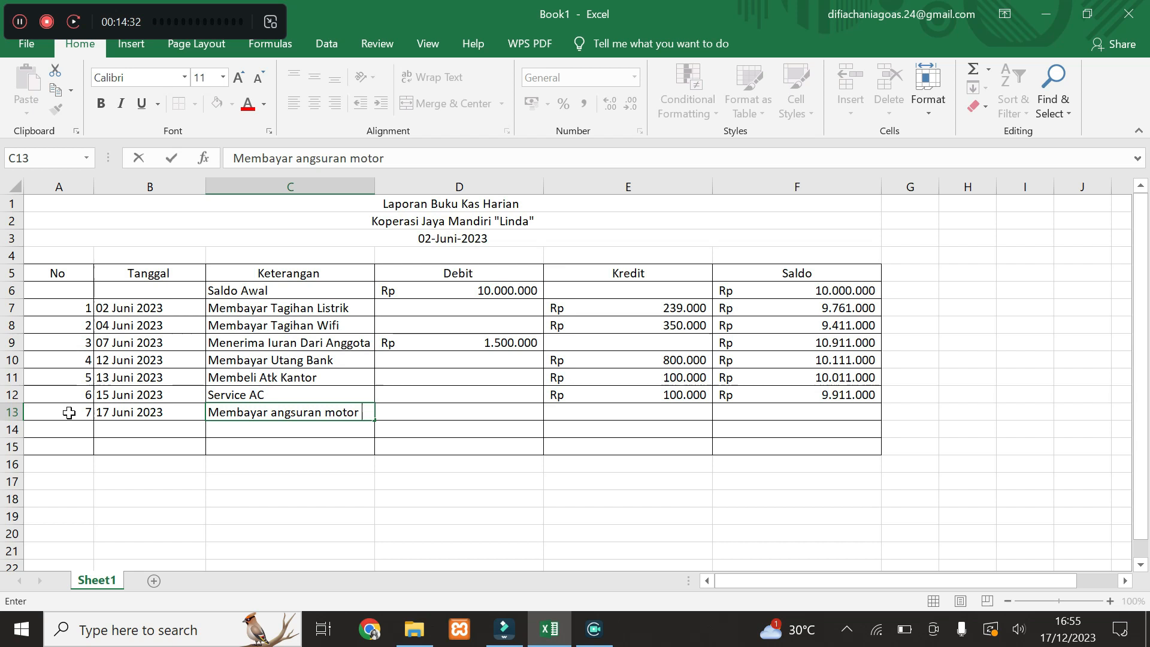
{"action": "key", "text": "Tab"}
{"action": "key", "text": "Tab"}
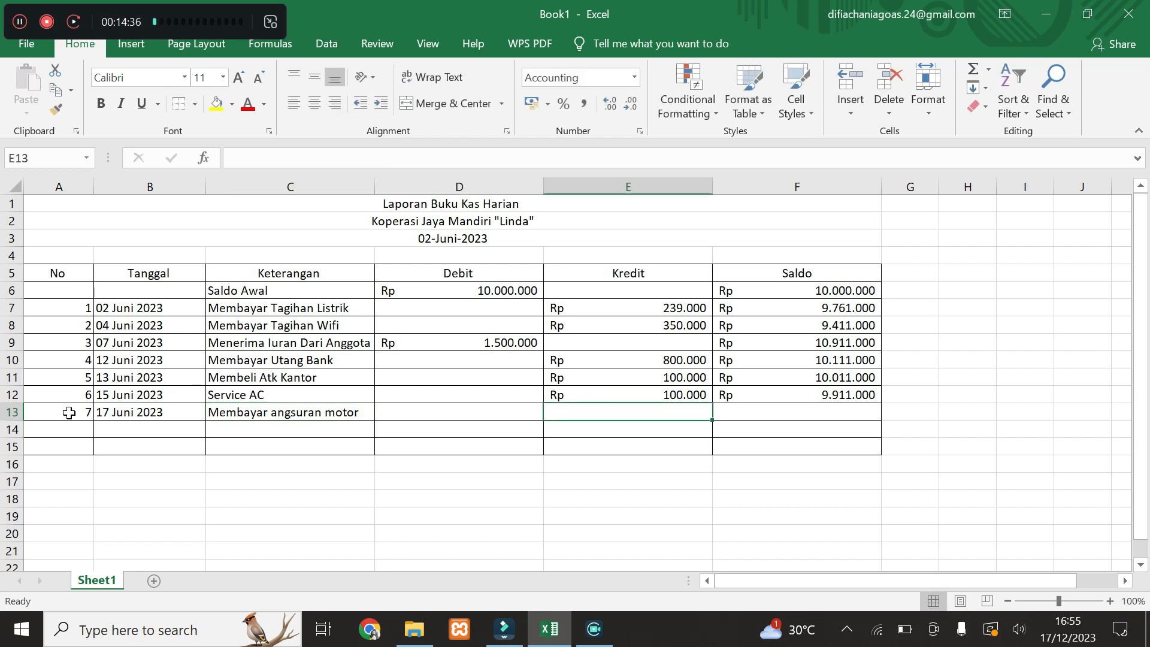
{"action": "type", "text": "5500000"}
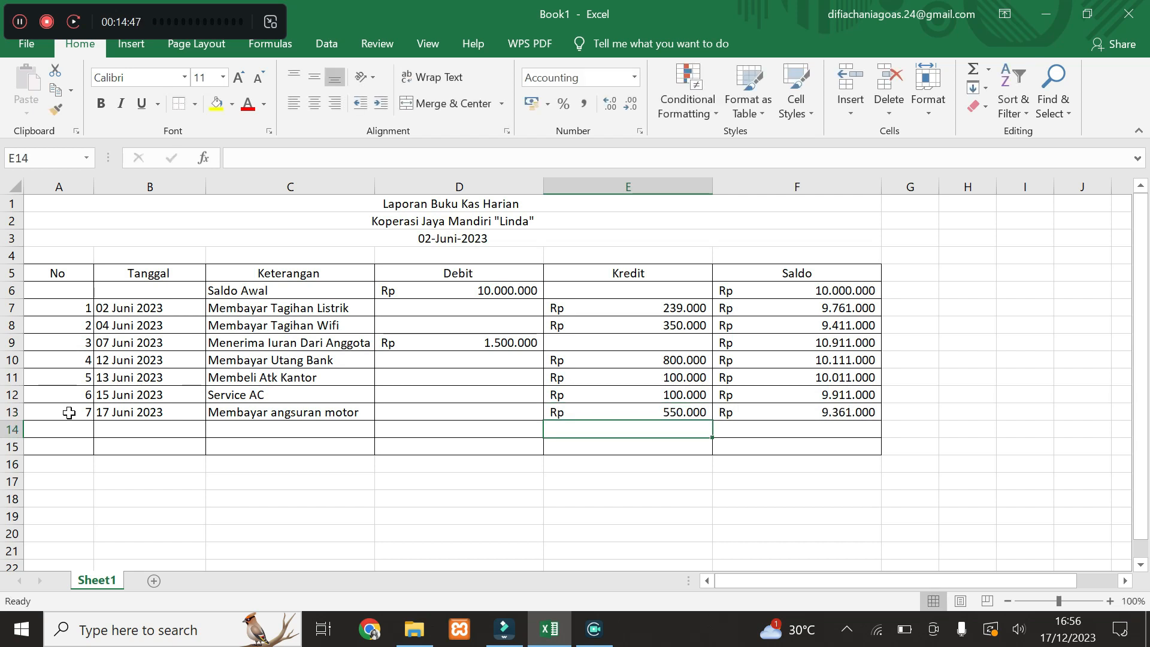
- Change the Kredit amount of the Membayar angsuran motor transaction in E13 to 1000000
{"action": "key", "text": "Up"}
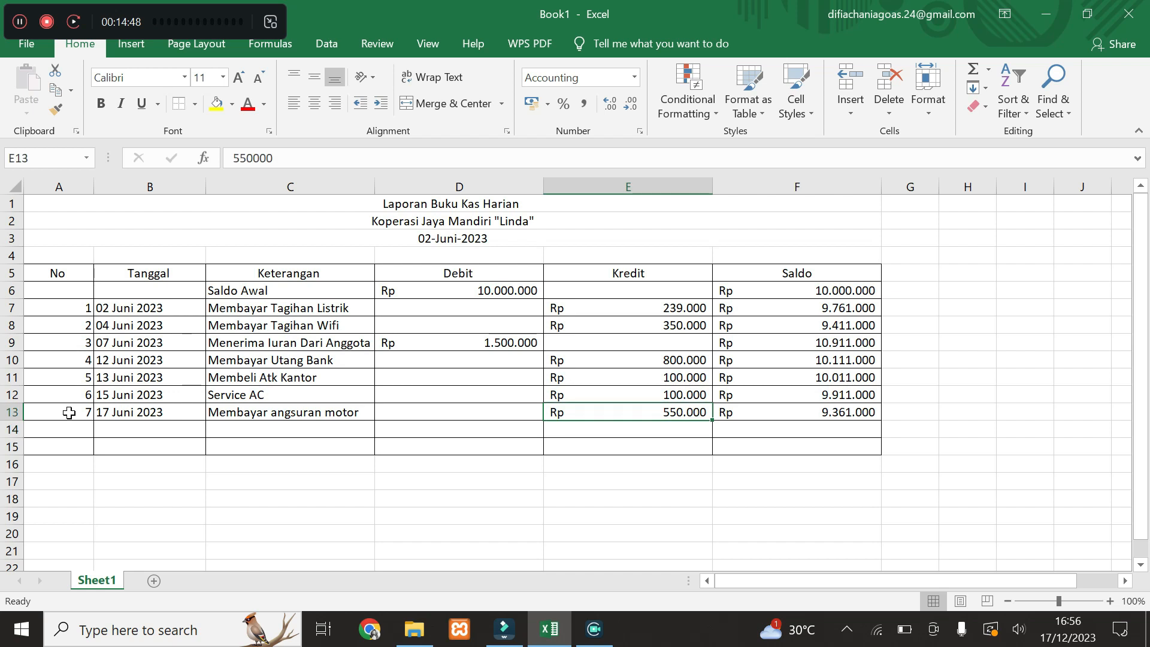
{"action": "key", "text": "BackSpace"}
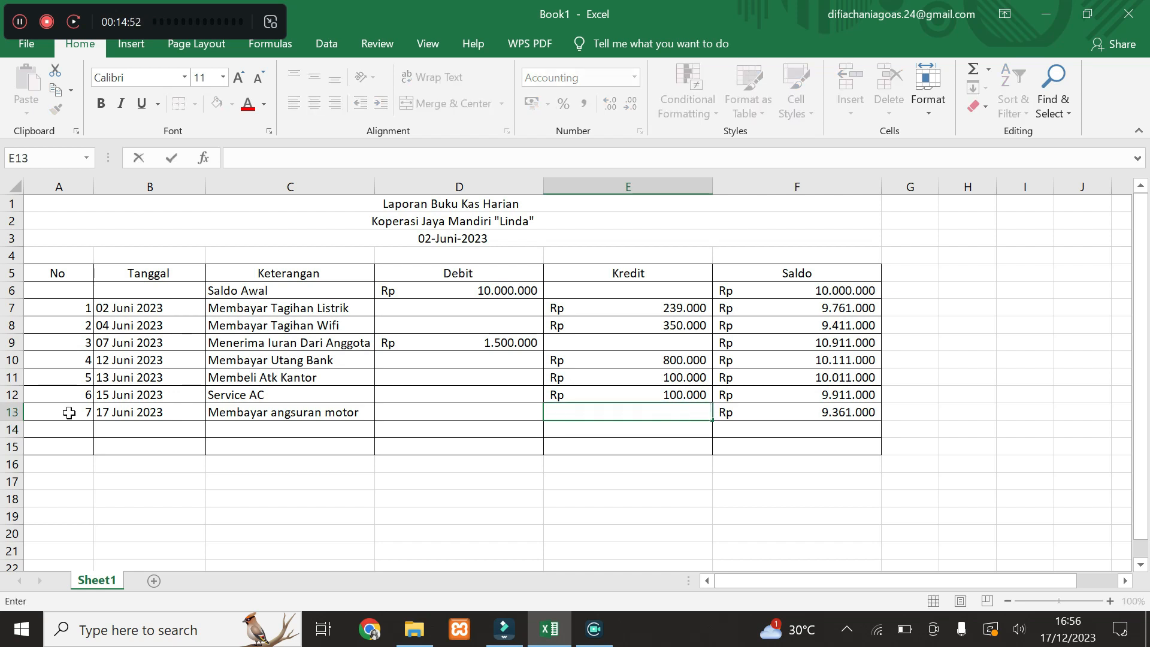
{"action": "type", "text": "1000000"}
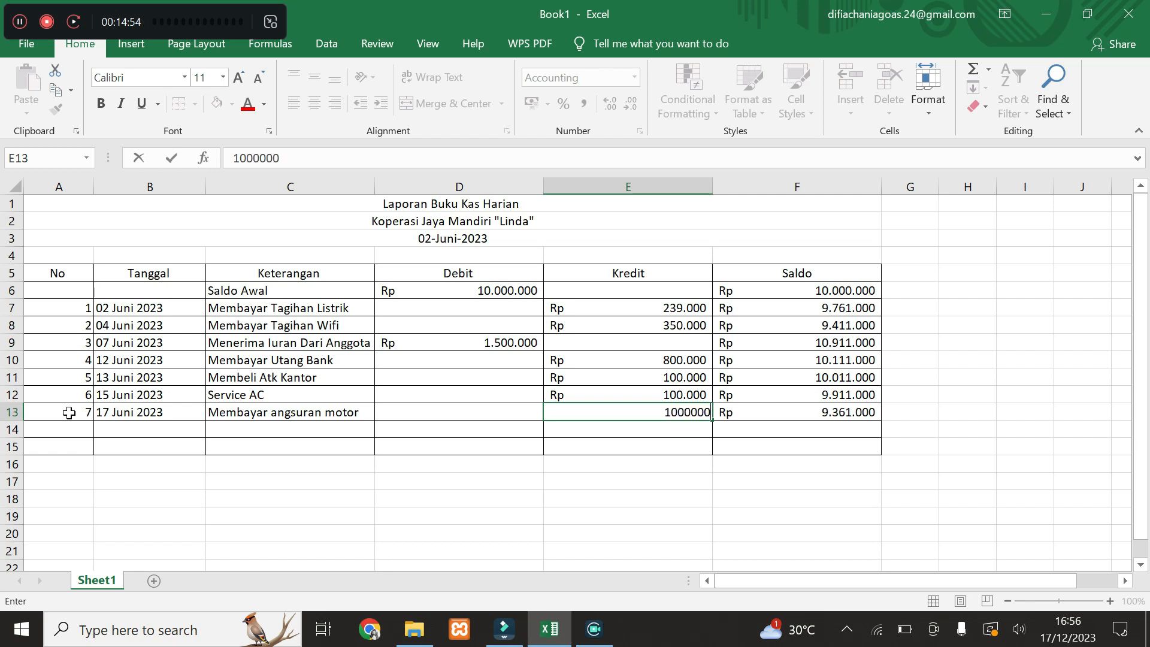
{"action": "key", "text": "Return"}
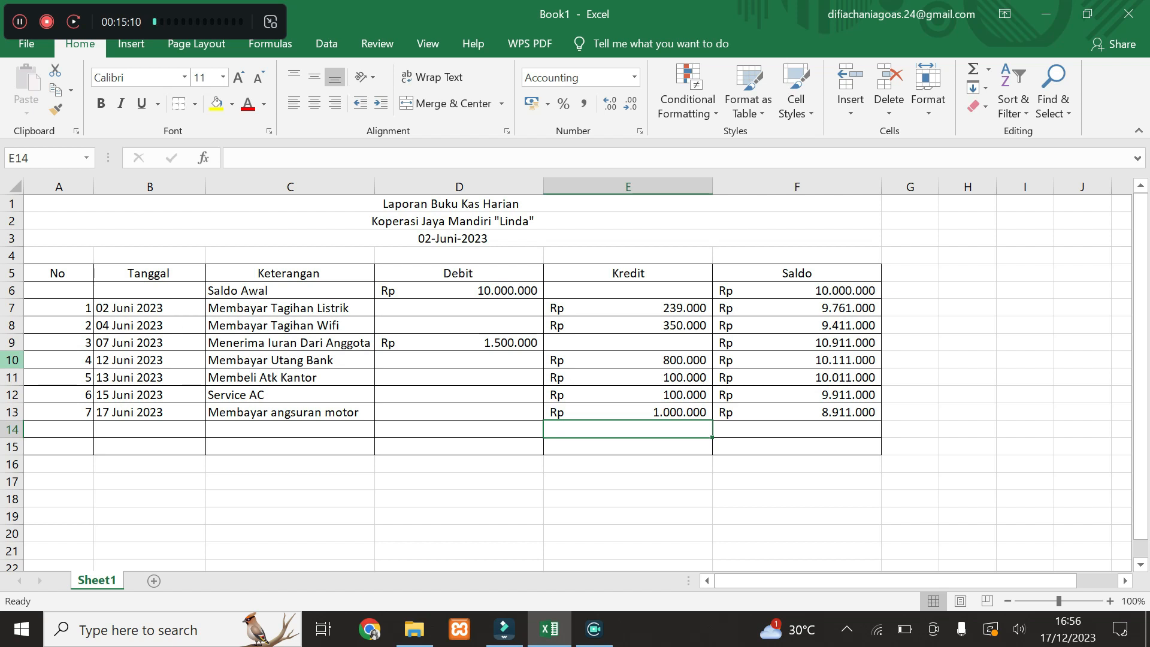
- Insert a blank row at row 10, directly above the Membayar Utang Bank transaction
{"action": "left_click", "coordinate": [12, 359]}
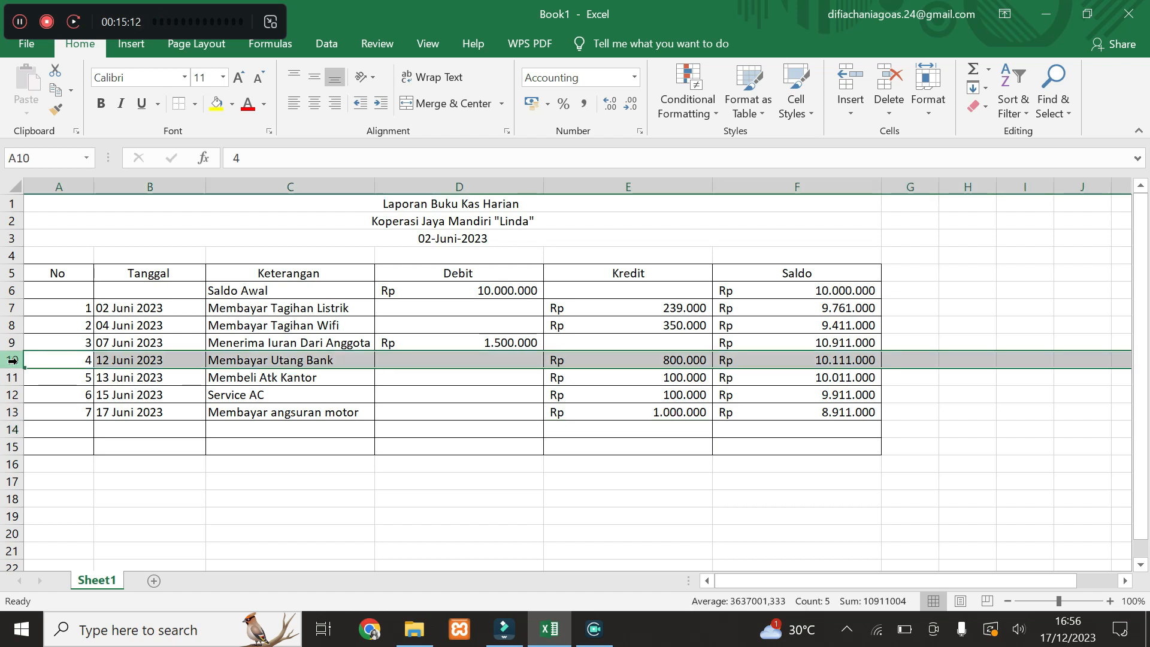
{"action": "right_click", "coordinate": [13, 359]}
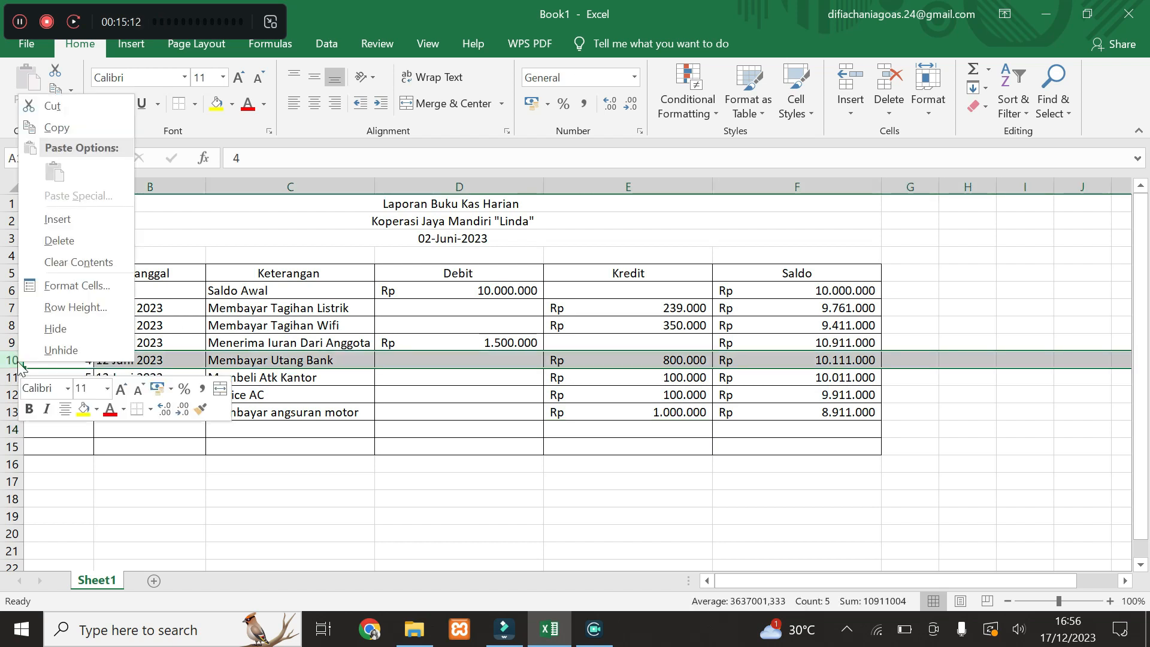
{"action": "left_click", "coordinate": [84, 226]}
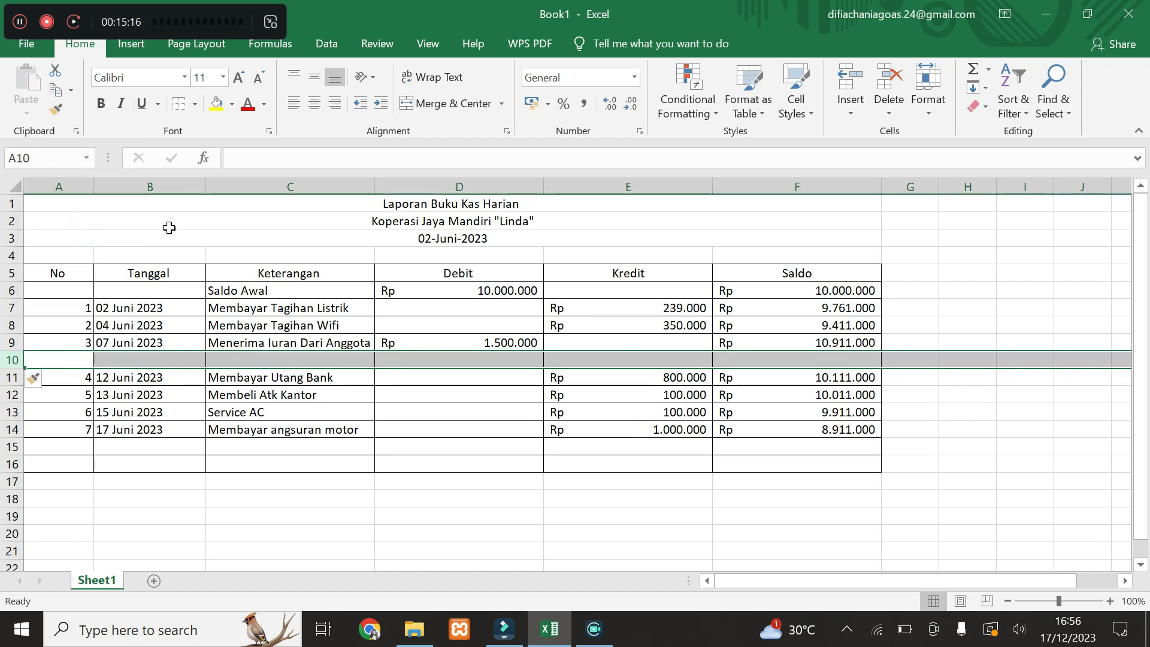
- Enter the Tanggal 10 Juni 2023 in B10 and No 4 in A10 of the inserted row
{"action": "left_click", "coordinate": [86, 358]}
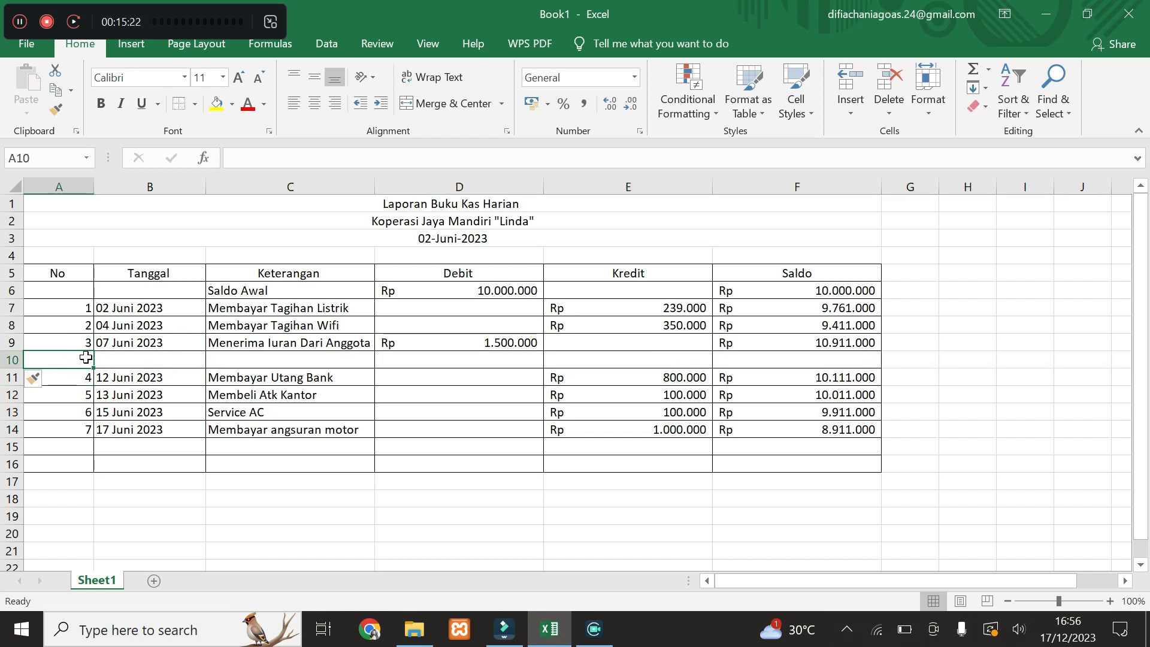
{"action": "key", "text": "Tab"}
{"action": "type", "text": "10"}
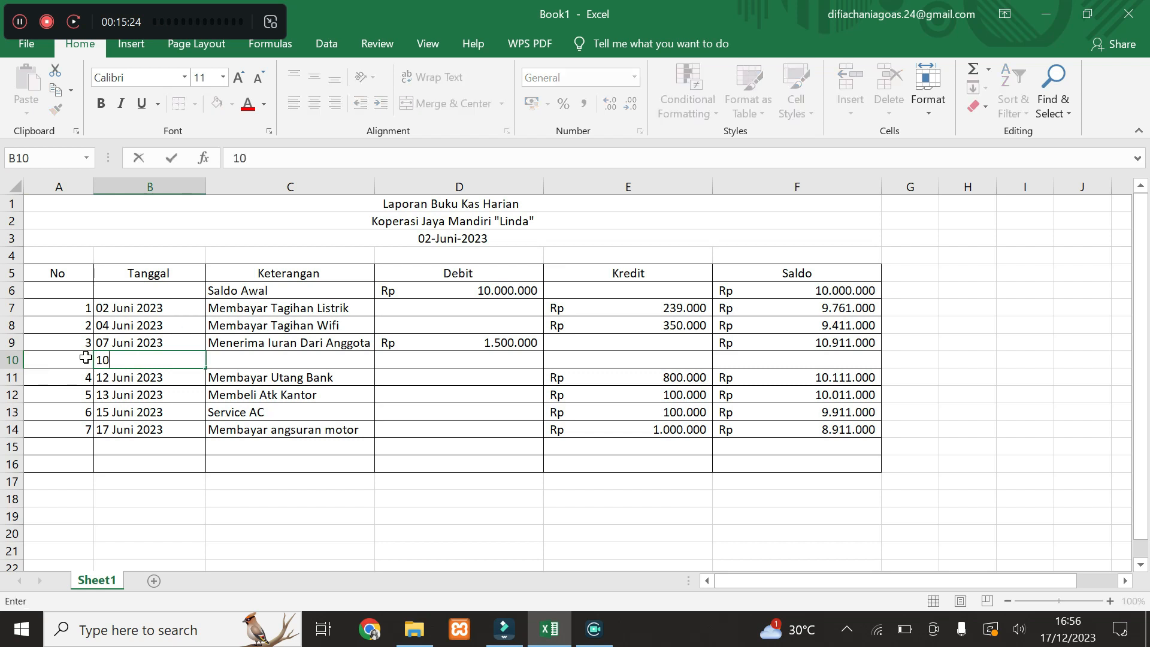
{"action": "type", "text": " Juni 2023"}
{"action": "left_click", "coordinate": [85, 358]}
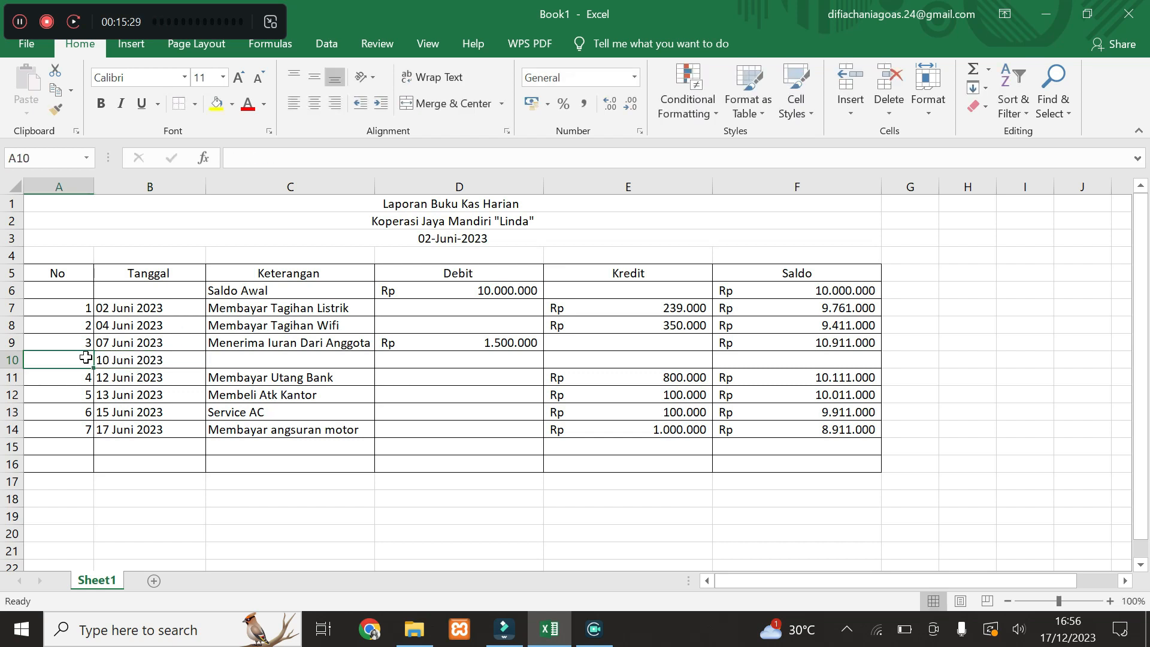
{"action": "type", "text": "4"}
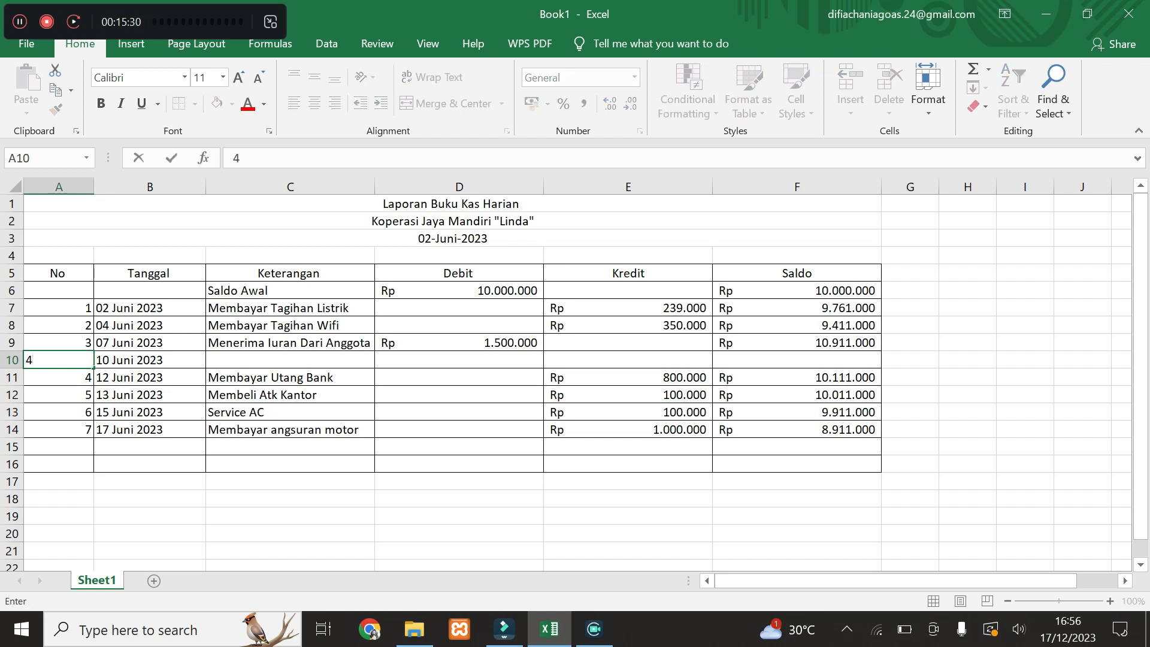
{"action": "left_click", "coordinate": [71, 377]}
- Renumber the No column by filling A10 down to A14 as a series running from 4 to 8
{"action": "left_click", "coordinate": [90, 361]}
{"action": "left_click_drag", "start_coordinate": [91, 371], "coordinate": [72, 353]}
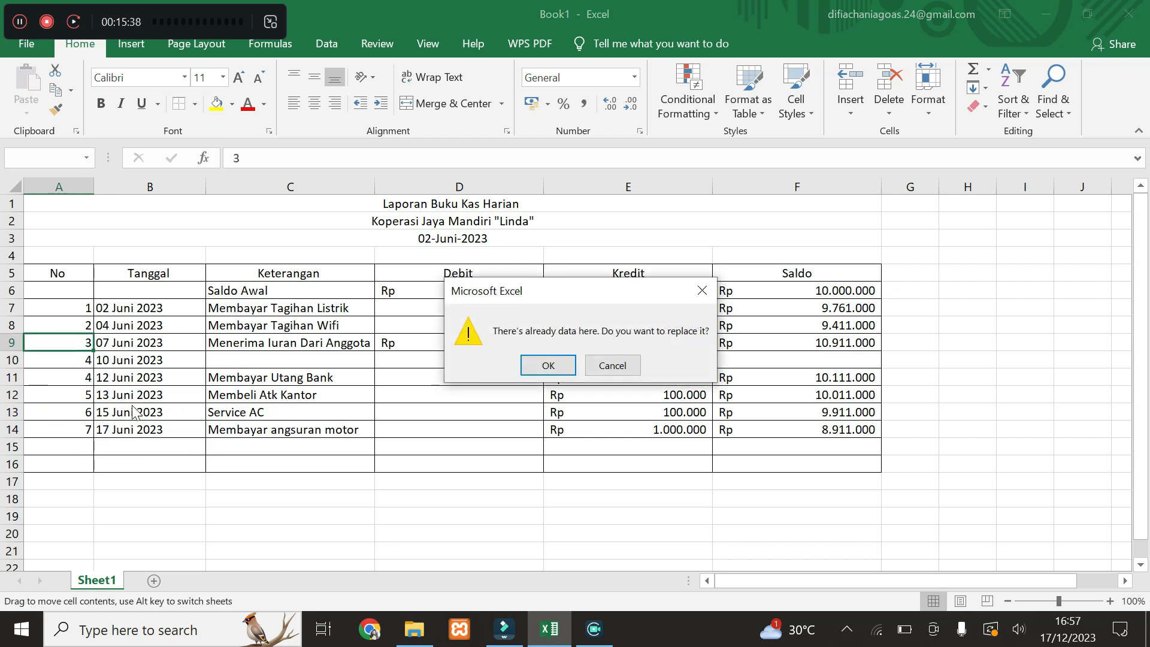
{"action": "left_click", "coordinate": [703, 290]}
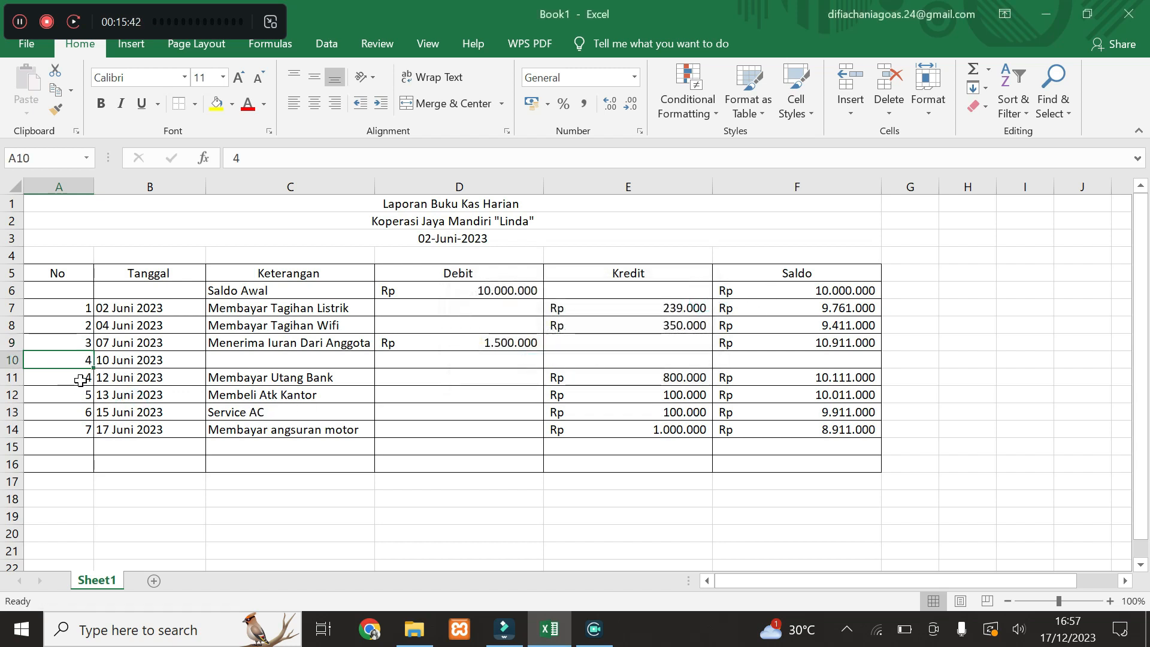
{"action": "left_click_drag", "start_coordinate": [93, 369], "coordinate": [84, 433]}
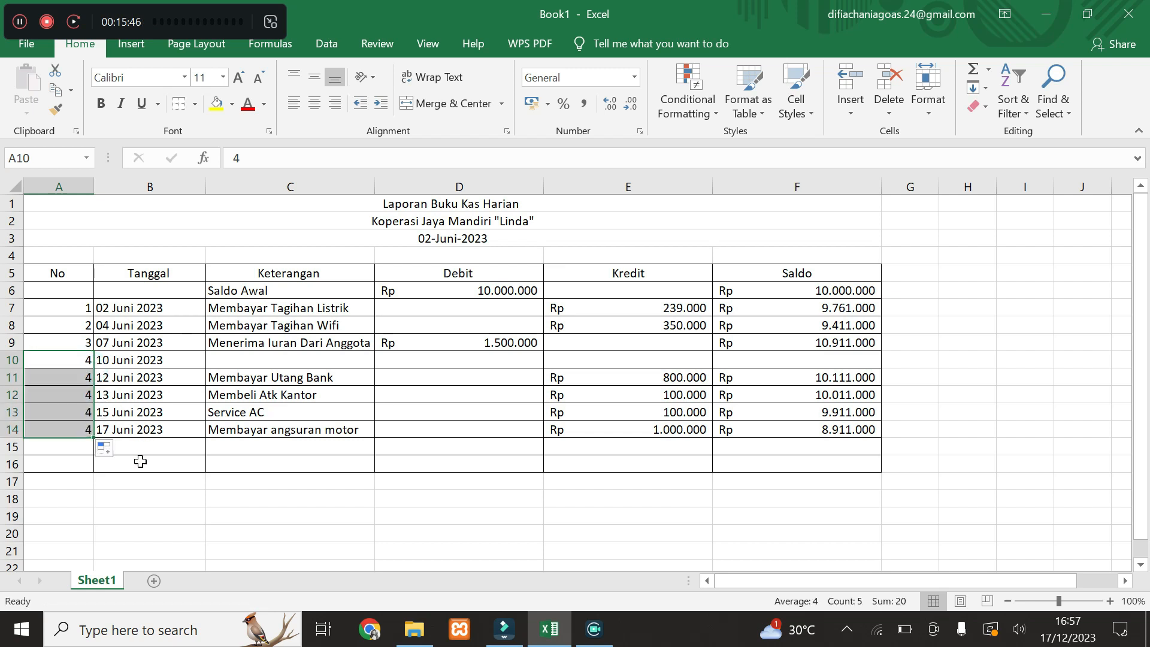
{"action": "left_click", "coordinate": [106, 449]}
{"action": "left_click", "coordinate": [129, 493]}
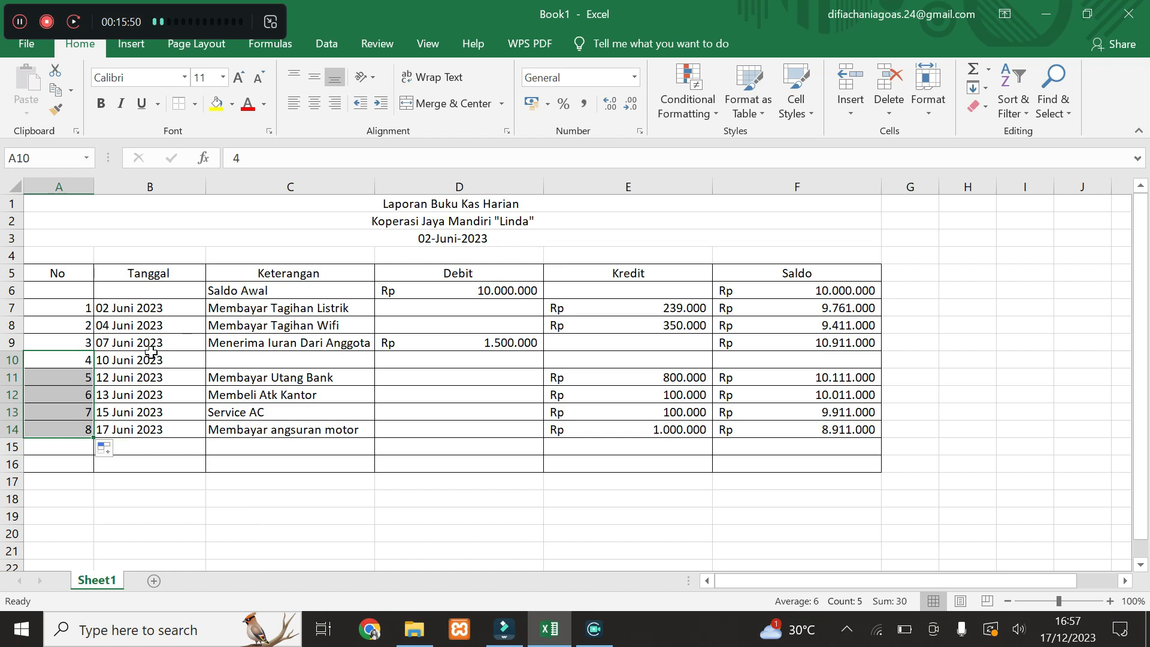
- Enter Membeli Printer as the Keterangan in C10 and 2000000 as its Kredit amount in E10
{"action": "left_click", "coordinate": [257, 361]}
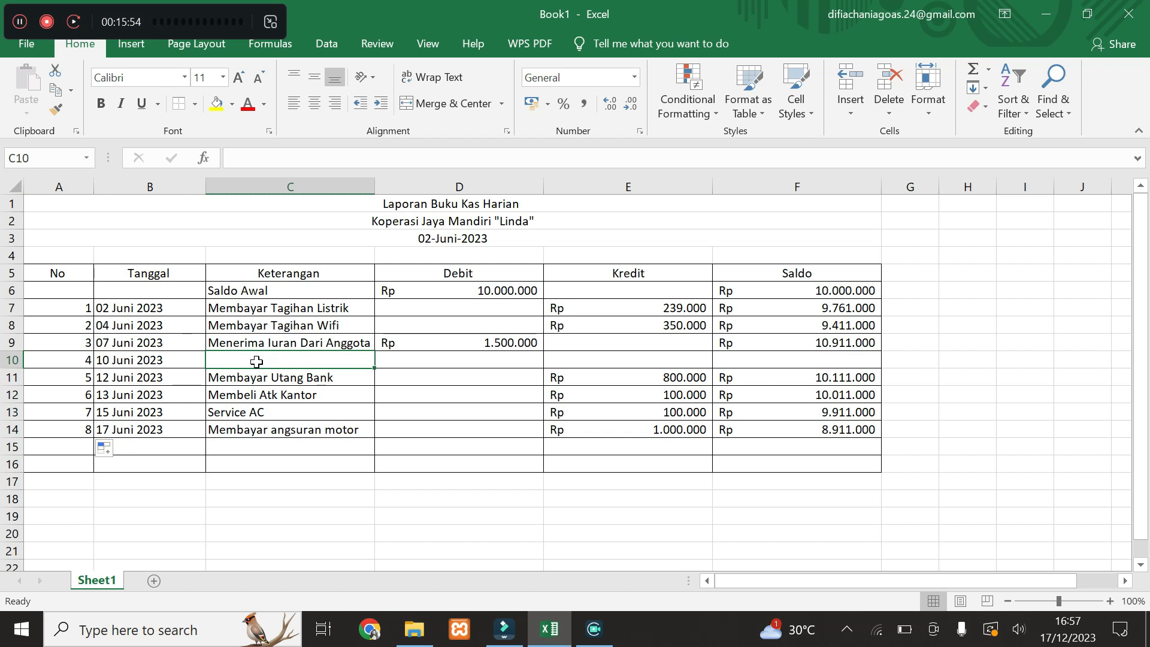
{"action": "type", "text": "M"}
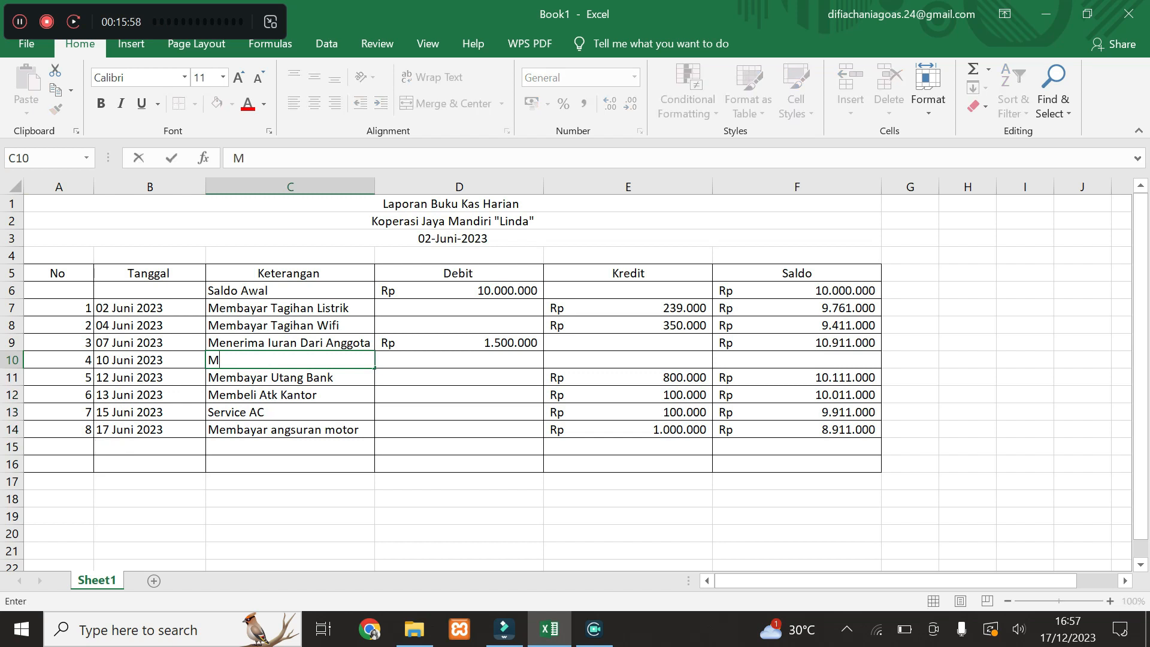
{"action": "type", "text": "embe"}
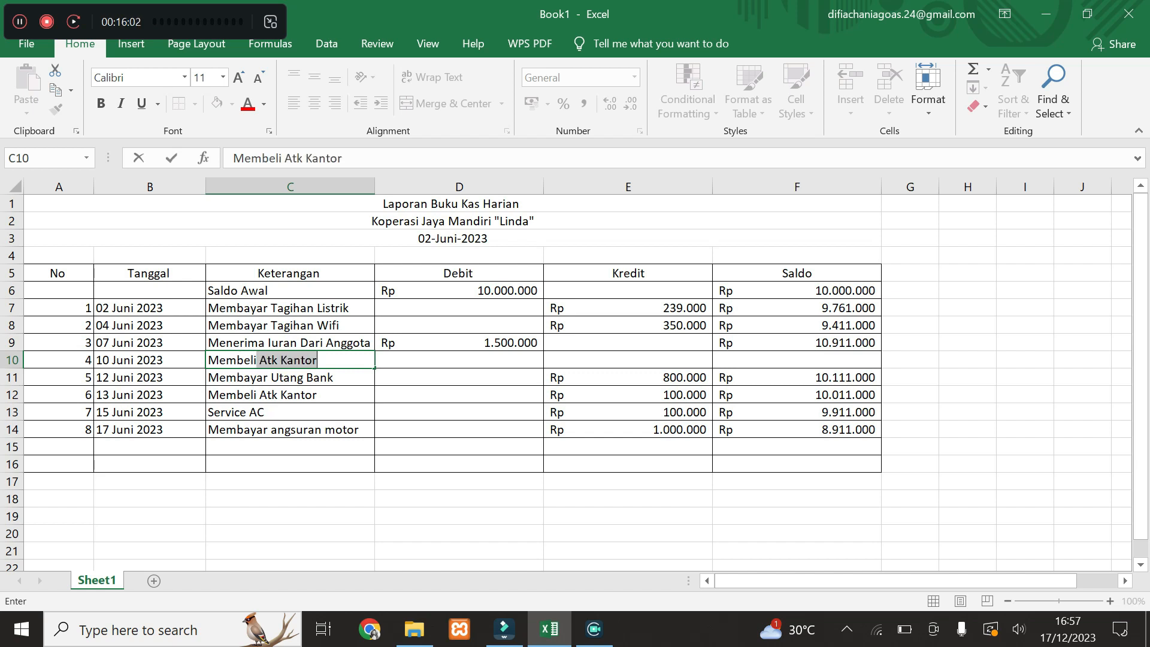
{"action": "type", "text": "li Printer"}
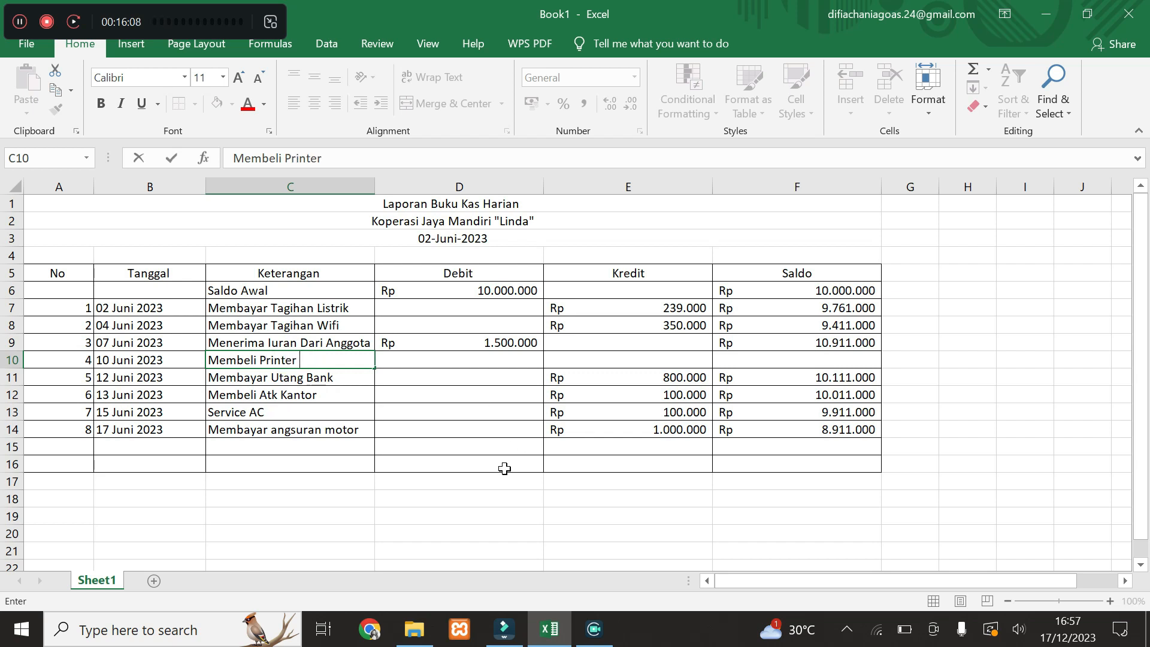
{"action": "key", "text": "Tab"}
{"action": "key", "text": "Tab"}
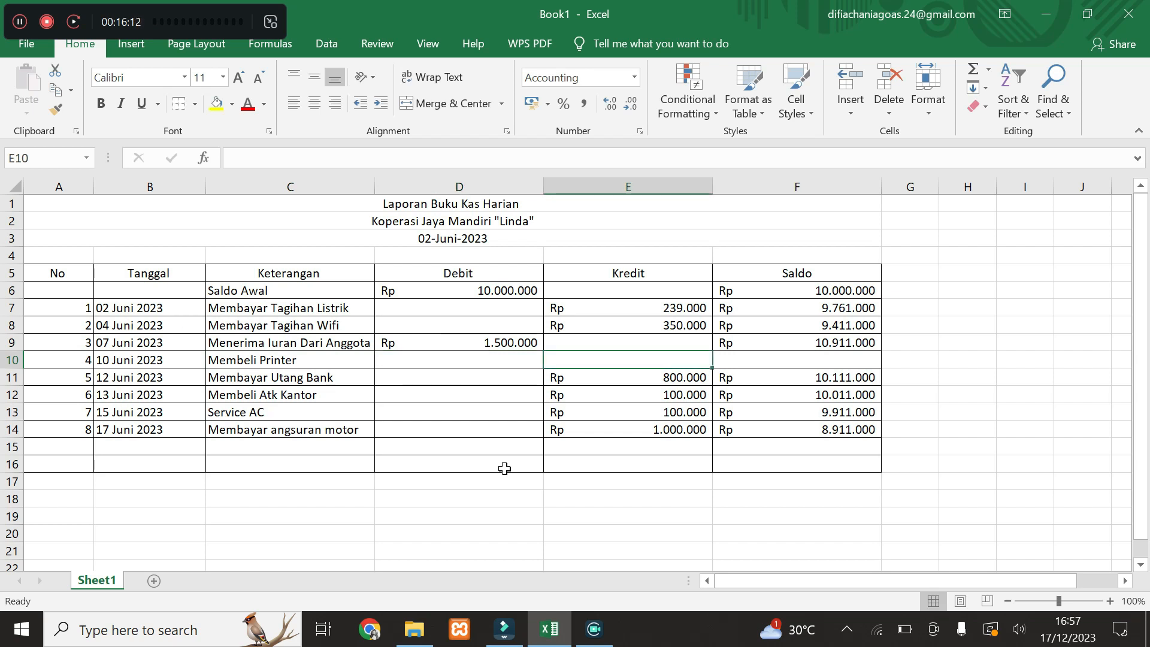
{"action": "type", "text": "200000"}
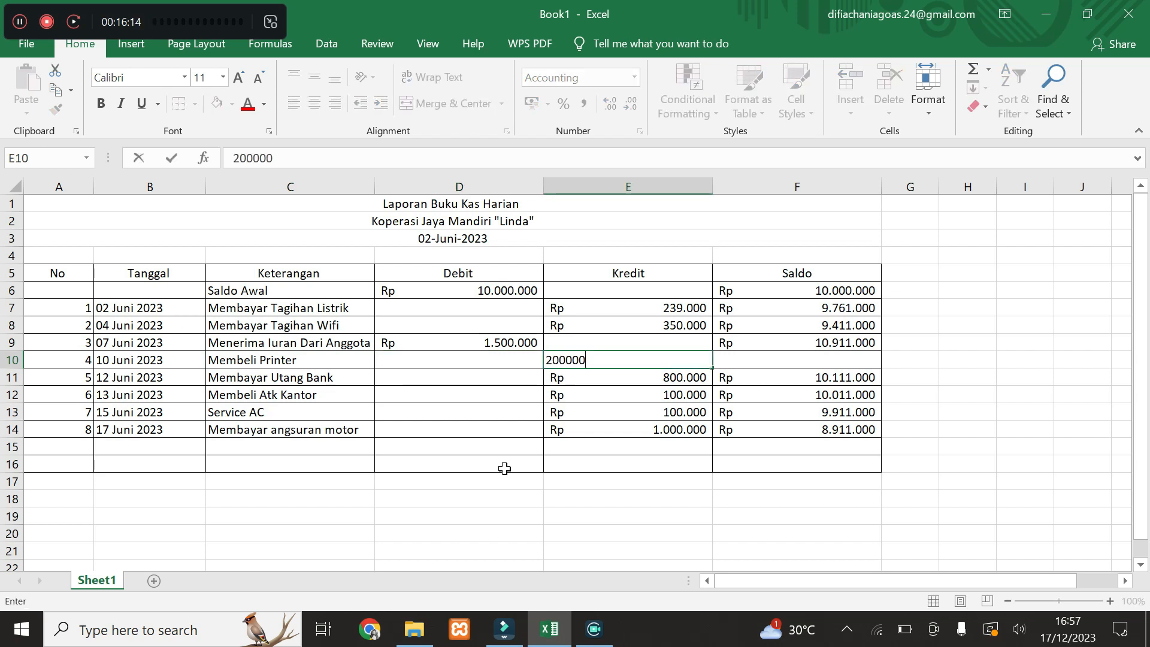
{"action": "type", "text": "0"}
{"action": "key", "text": "Return"}
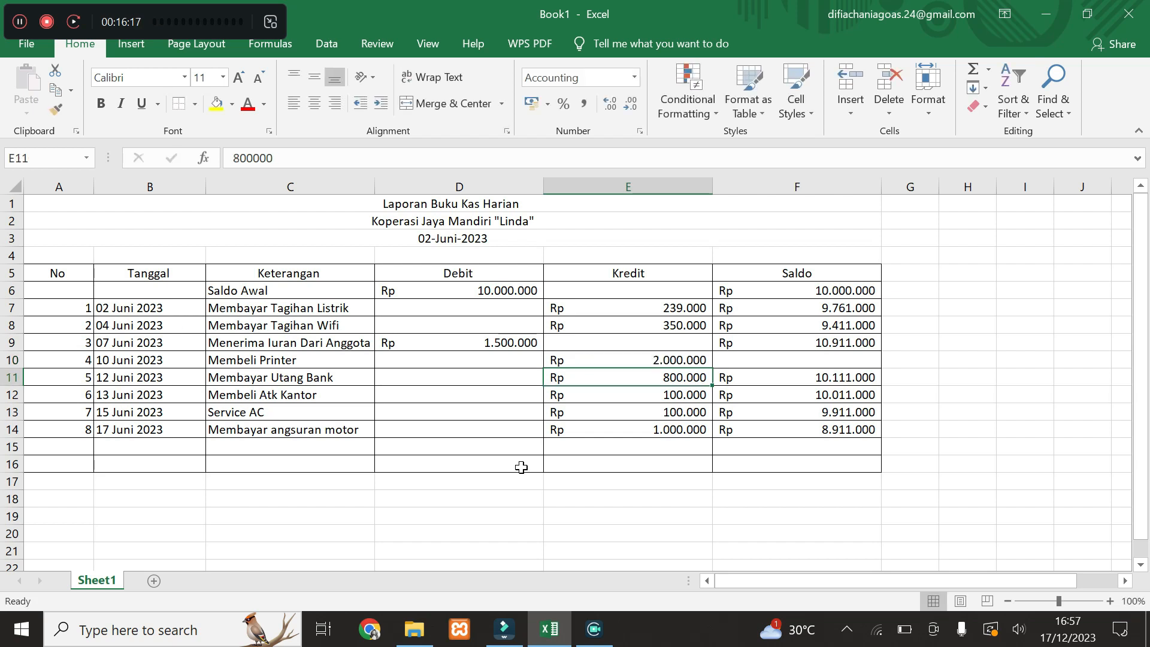
- Fill the Saldo formula from F9 down to F14 so it covers the inserted row and the transactions below it
{"action": "left_click", "coordinate": [860, 356]}
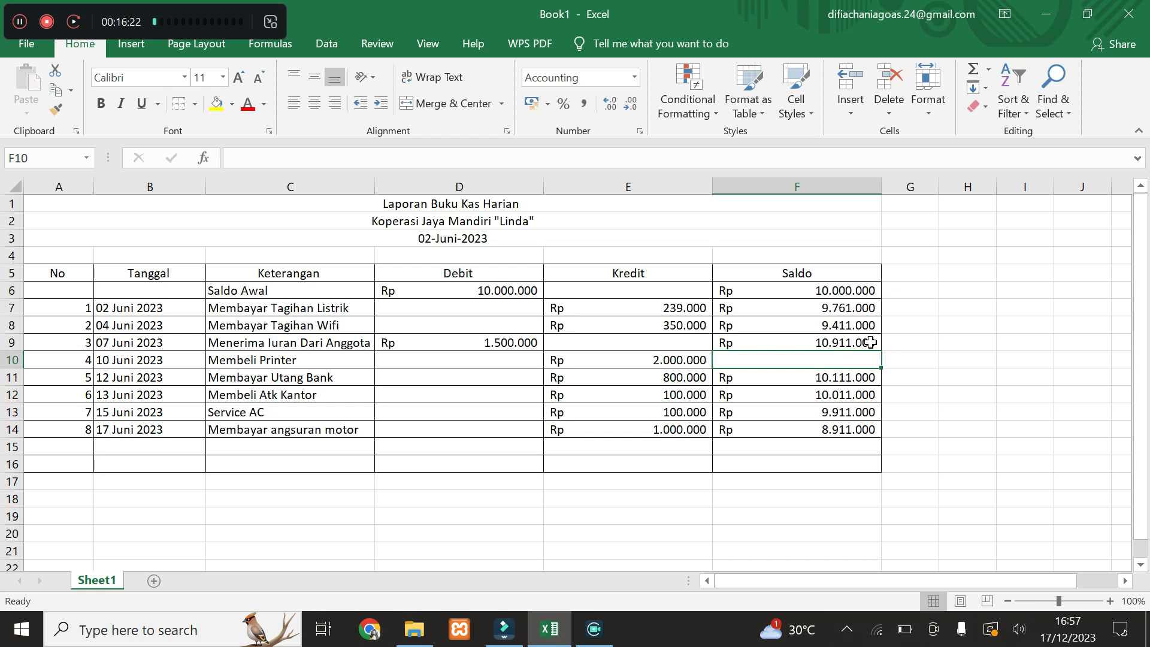
{"action": "left_click", "coordinate": [864, 337]}
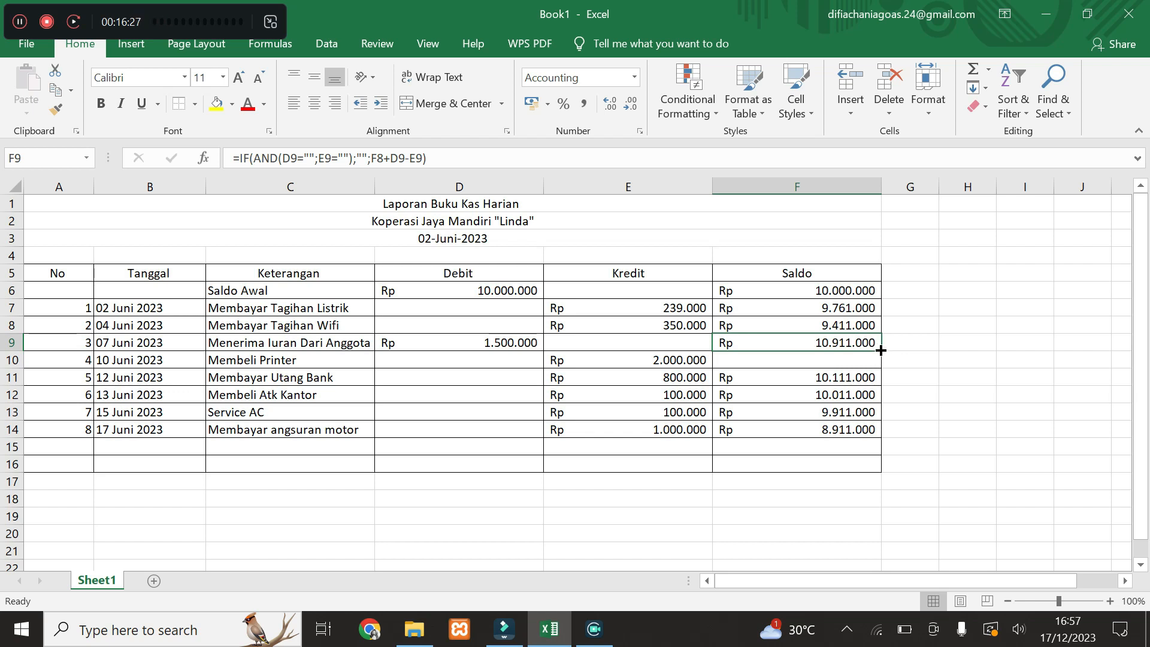
{"action": "left_click_drag", "start_coordinate": [880, 351], "coordinate": [882, 441]}
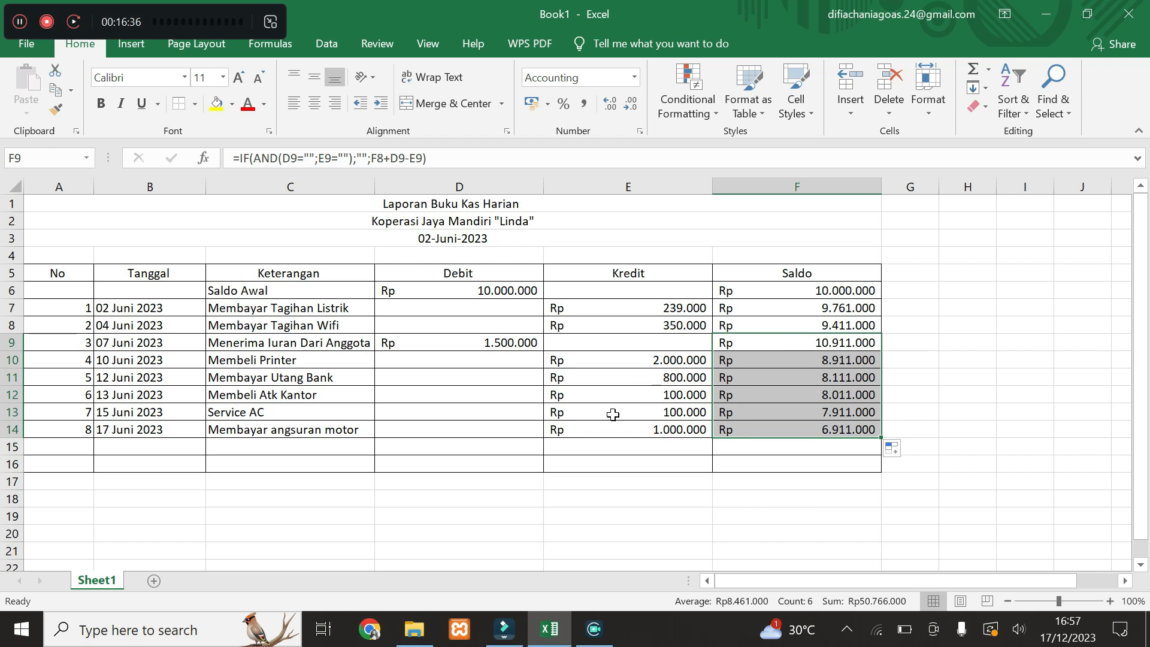
- Delete the empty row 15 directly below the last transaction, leaving one blank bordered row
{"action": "left_click", "coordinate": [510, 444]}
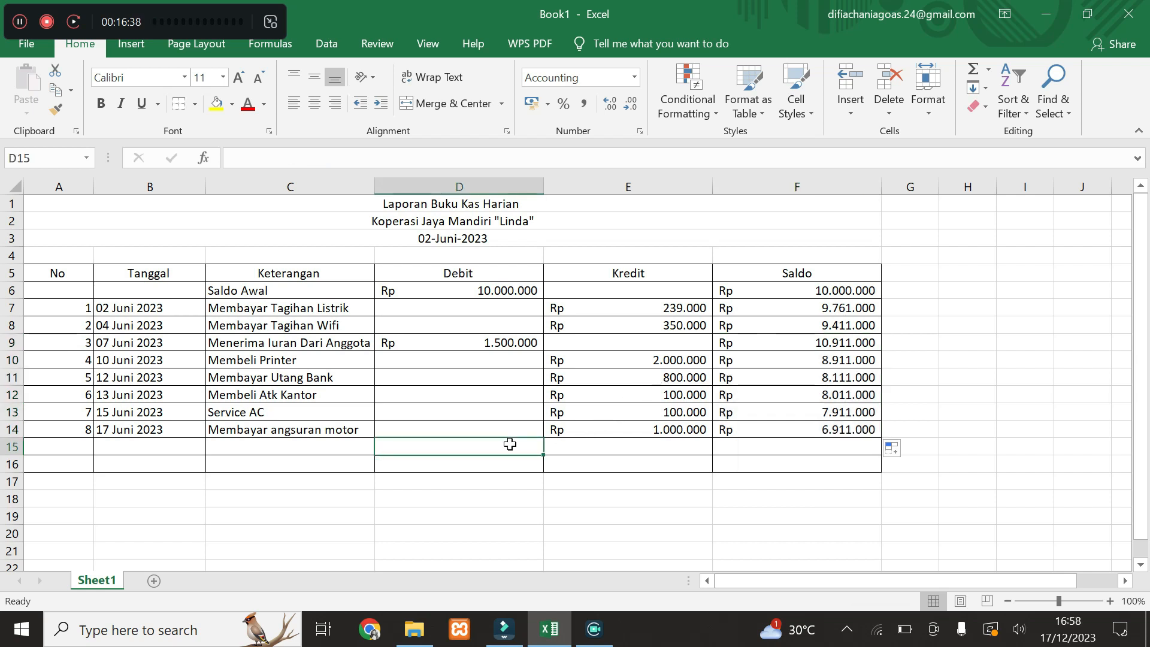
{"action": "left_click", "coordinate": [13, 447]}
{"action": "right_click", "coordinate": [20, 451]}
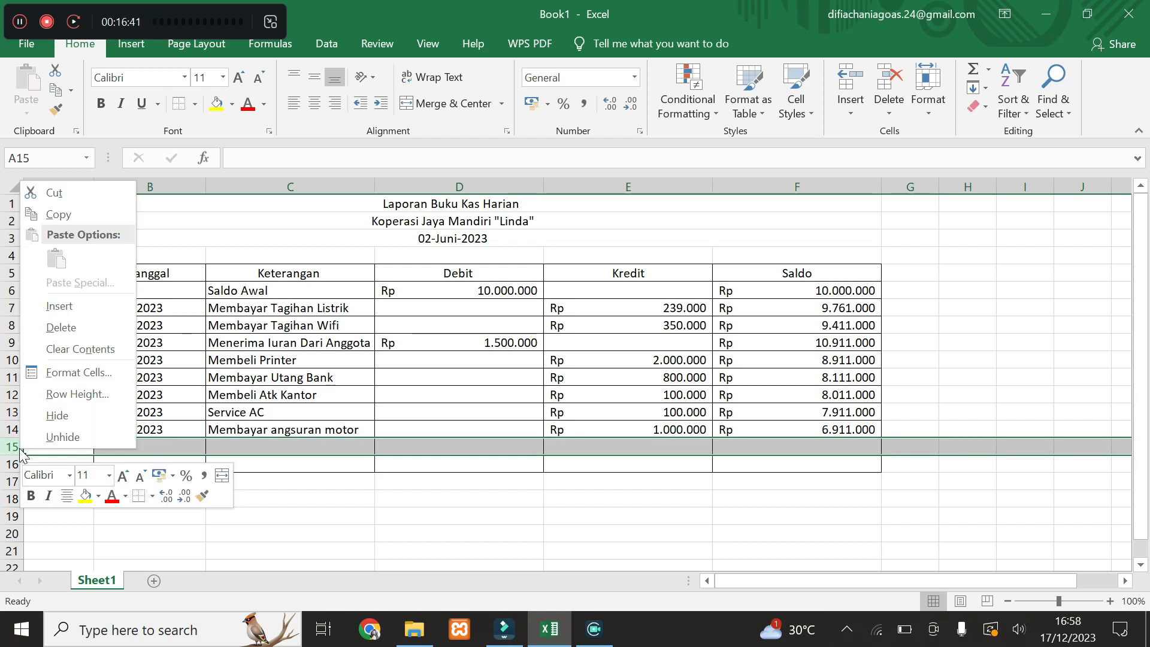
{"action": "left_click", "coordinate": [61, 327]}
{"action": "left_click", "coordinate": [253, 445]}
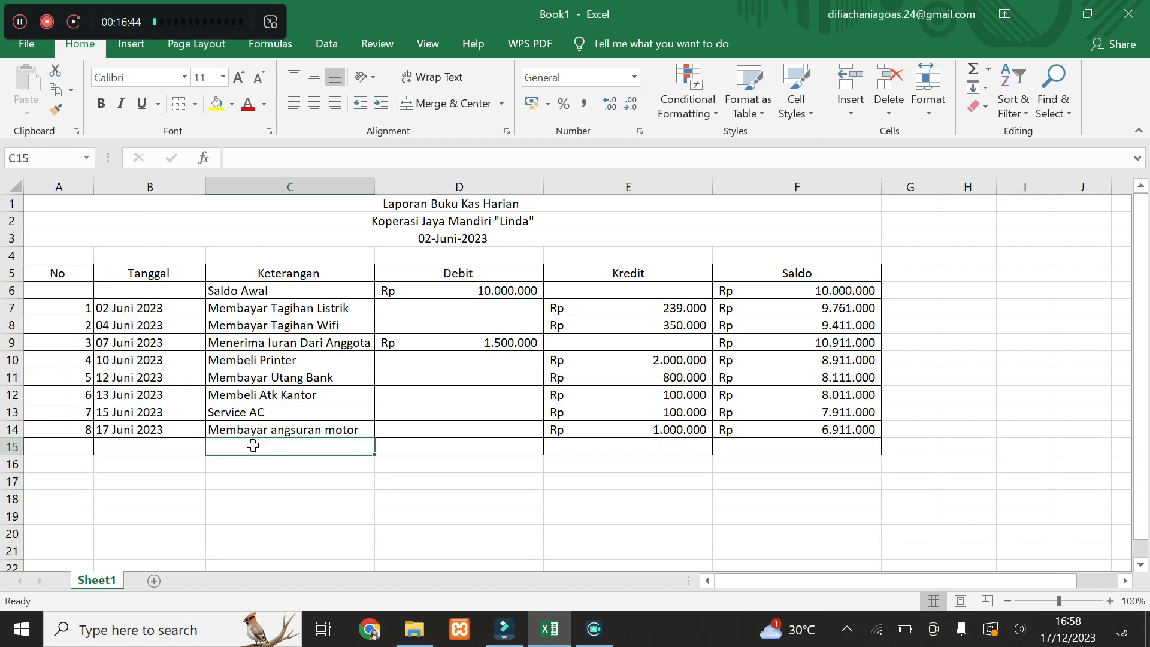
{"action": "type", "text": "TRo"}
{"action": "key", "text": "BackSpace"}
{"action": "key", "text": "BackSpace"}
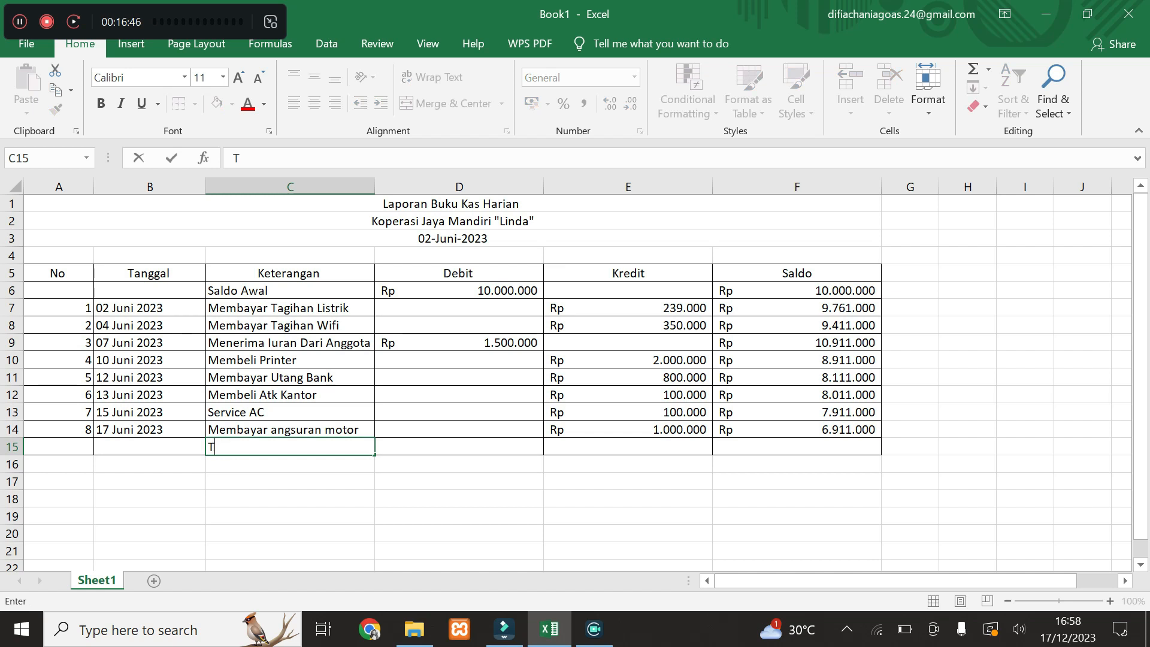
{"action": "type", "text": "otal"}
{"action": "key", "text": "Tab"}
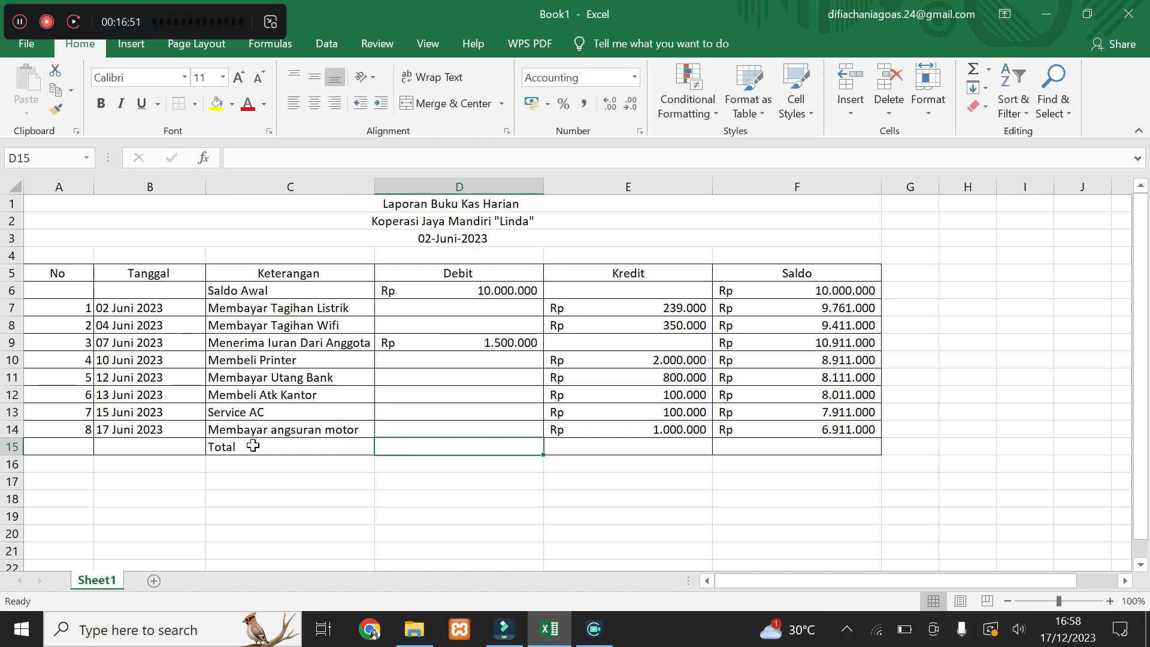
{"action": "left_click", "coordinate": [253, 446]}
{"action": "key", "text": "BackSpace"}
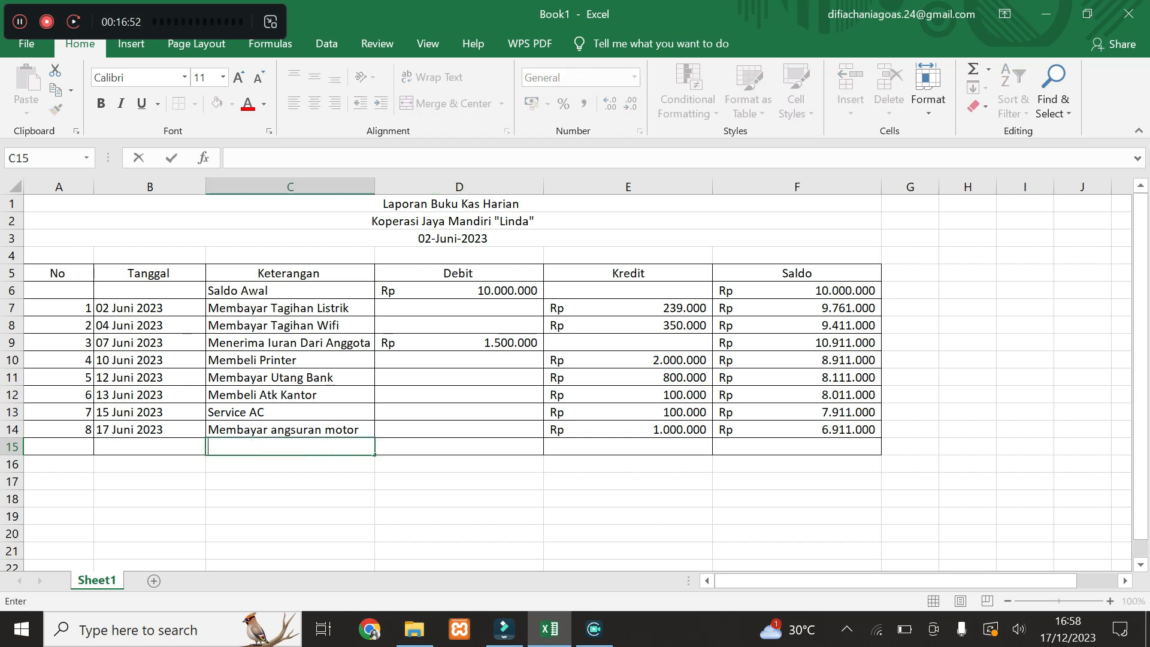
{"action": "key", "text": "Tab"}
- Enter the label Total in C15 of the Keterangan column, below the last transaction
{"action": "left_click", "coordinate": [253, 446]}
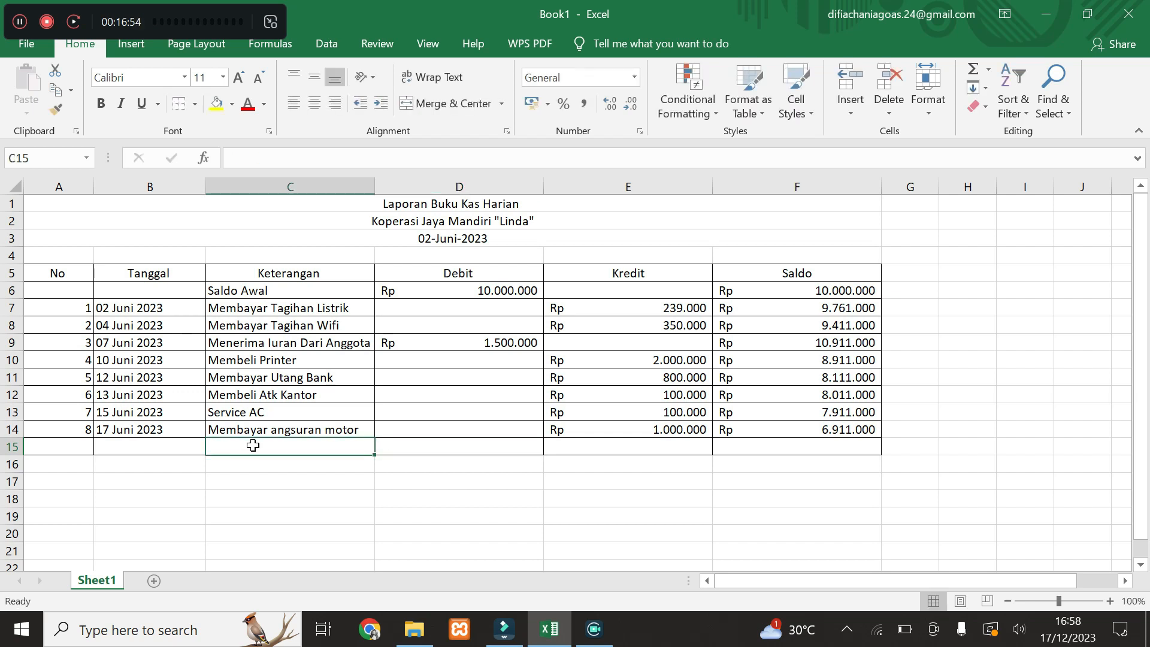
{"action": "type", "text": "Total"}
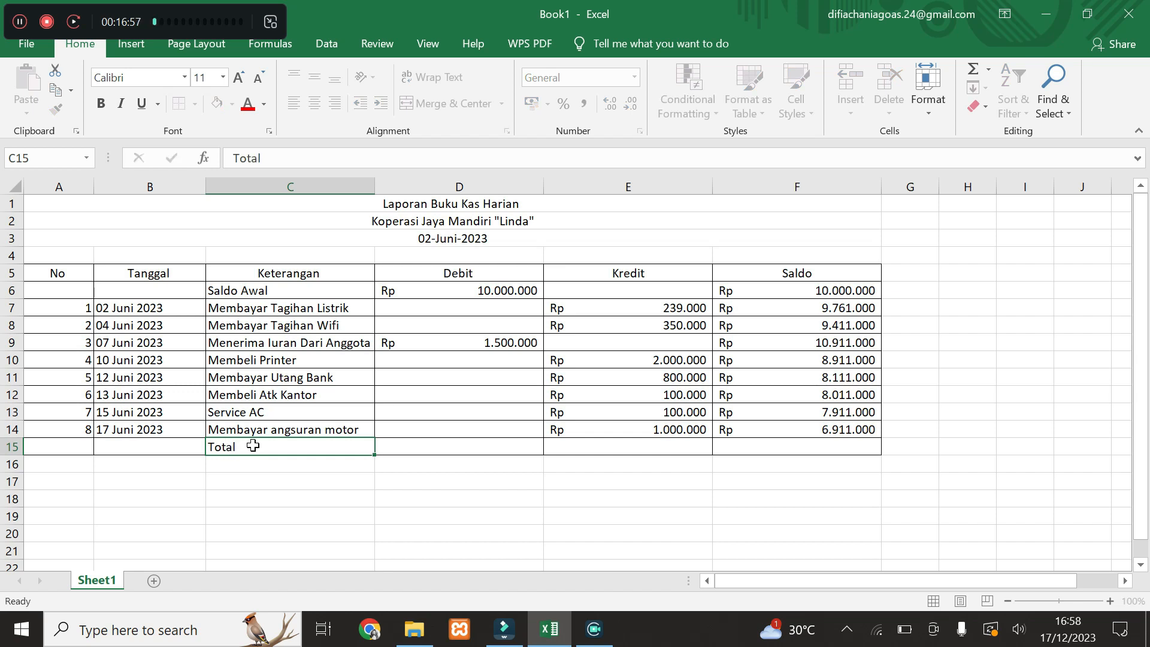
{"action": "key", "text": "Tab"}
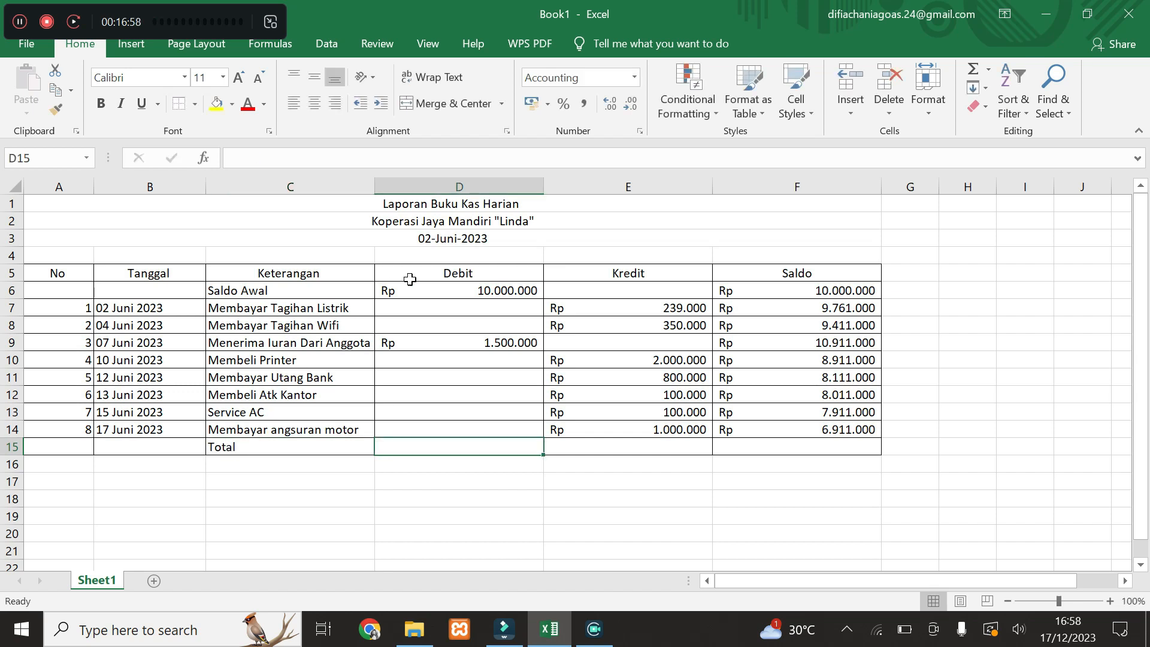
- Total the Debit column in D15 with a SUM formula over D6:D14
{"action": "type", "text": "=sum"}
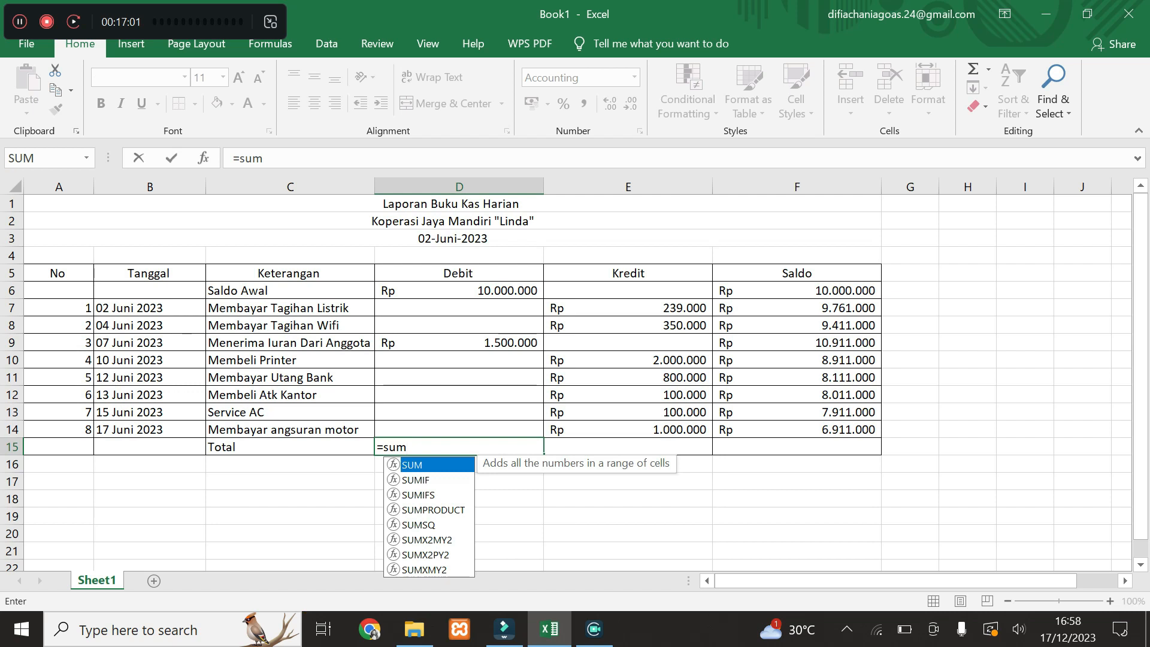
{"action": "key", "text": "Tab"}
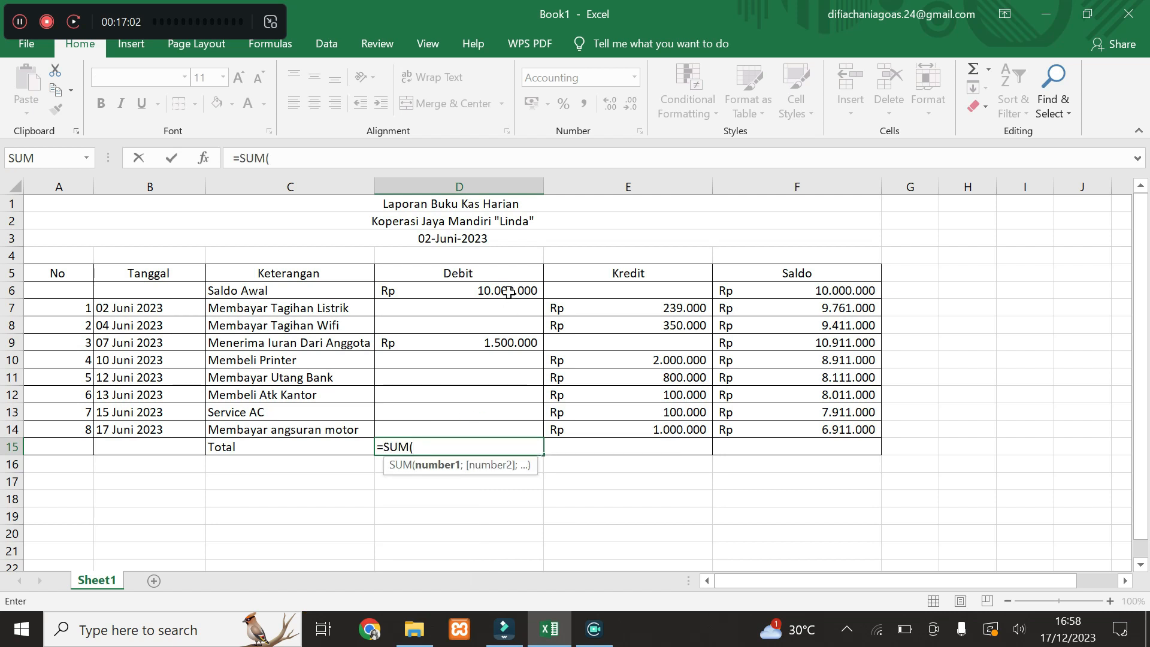
{"action": "left_click", "coordinate": [489, 287]}
{"action": "left_click_drag", "start_coordinate": [489, 288], "coordinate": [501, 436]}
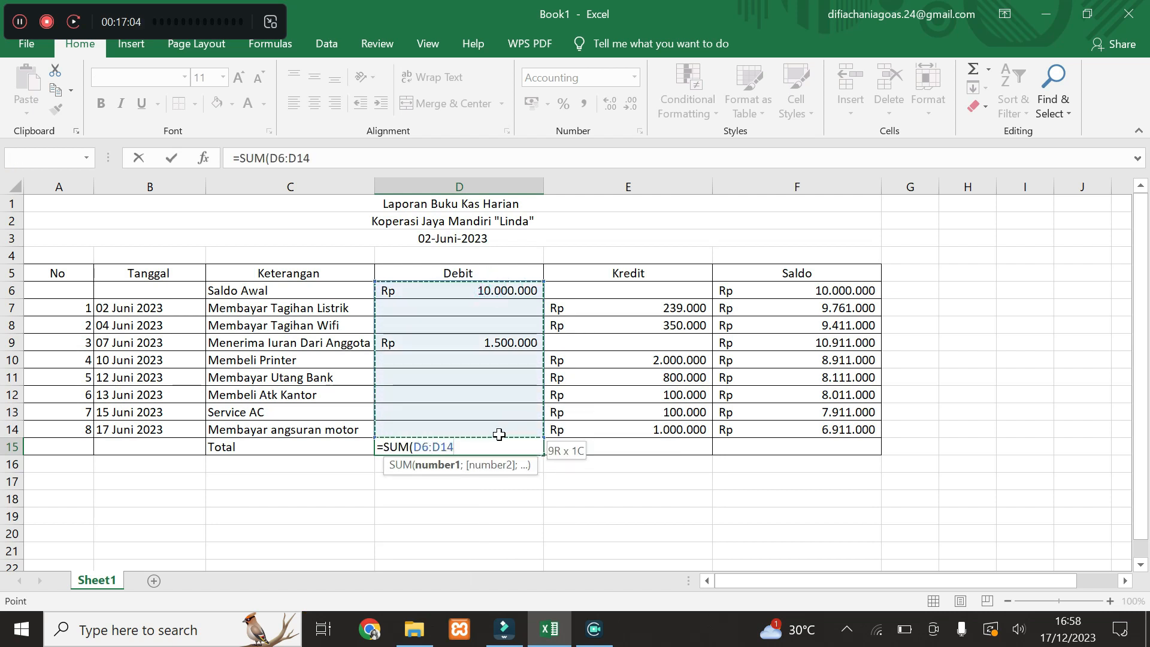
{"action": "key", "text": "Return"}
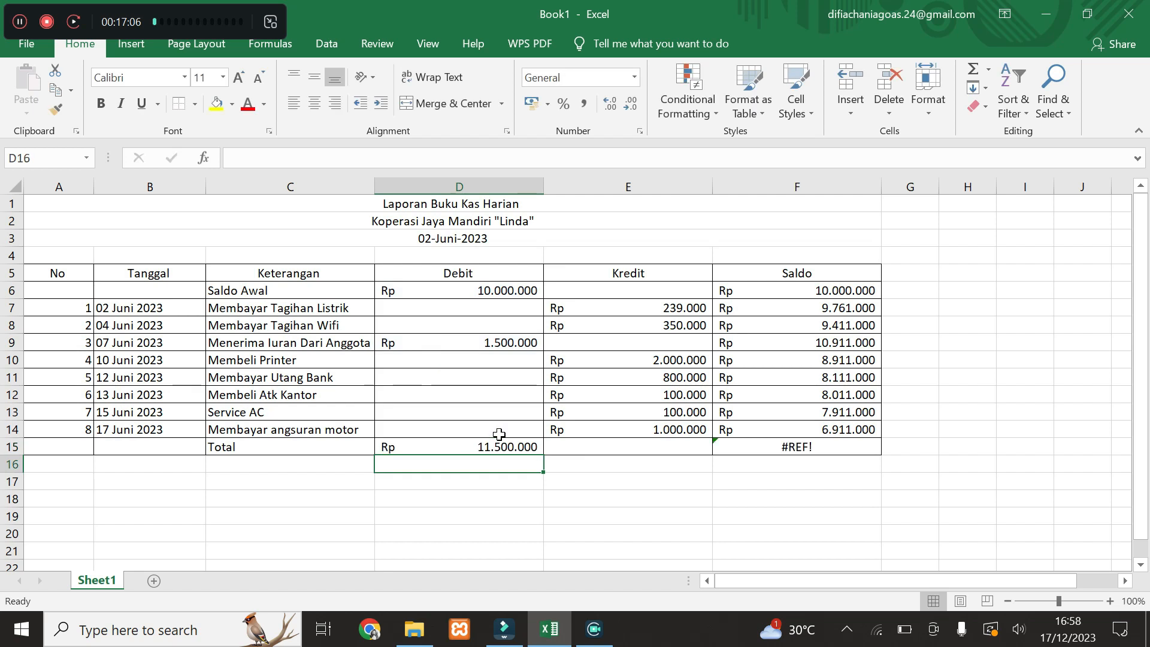
- Total the Kredit column in E15 with a SUM formula over E7:E14
{"action": "left_click", "coordinate": [631, 448]}
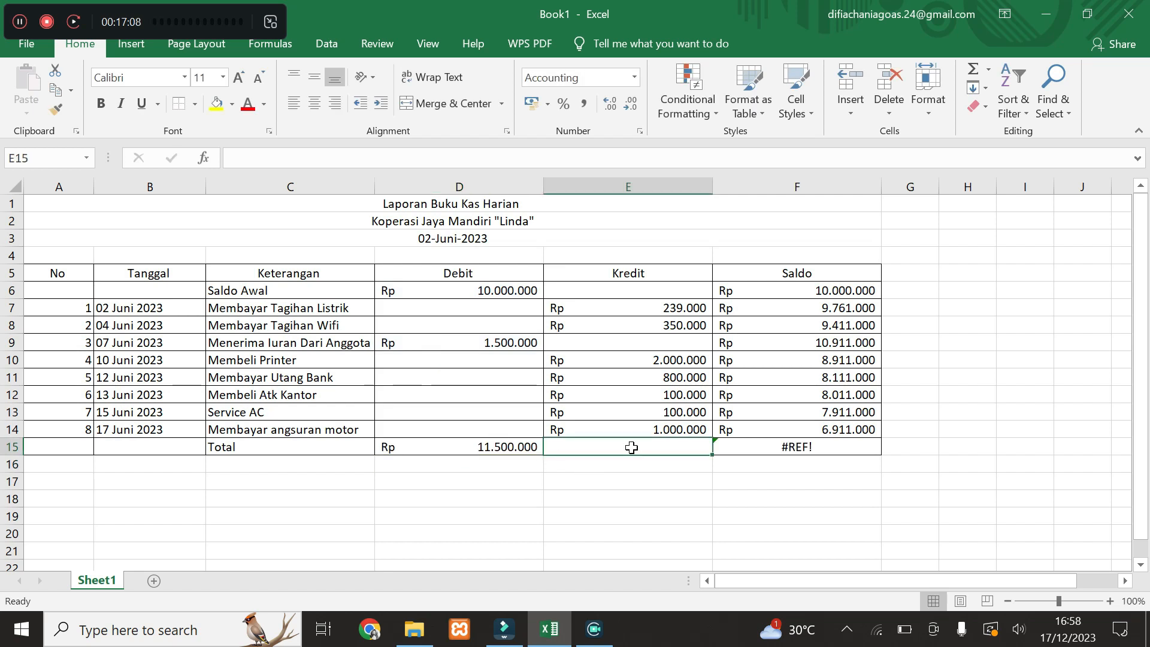
{"action": "type", "text": "=sum"}
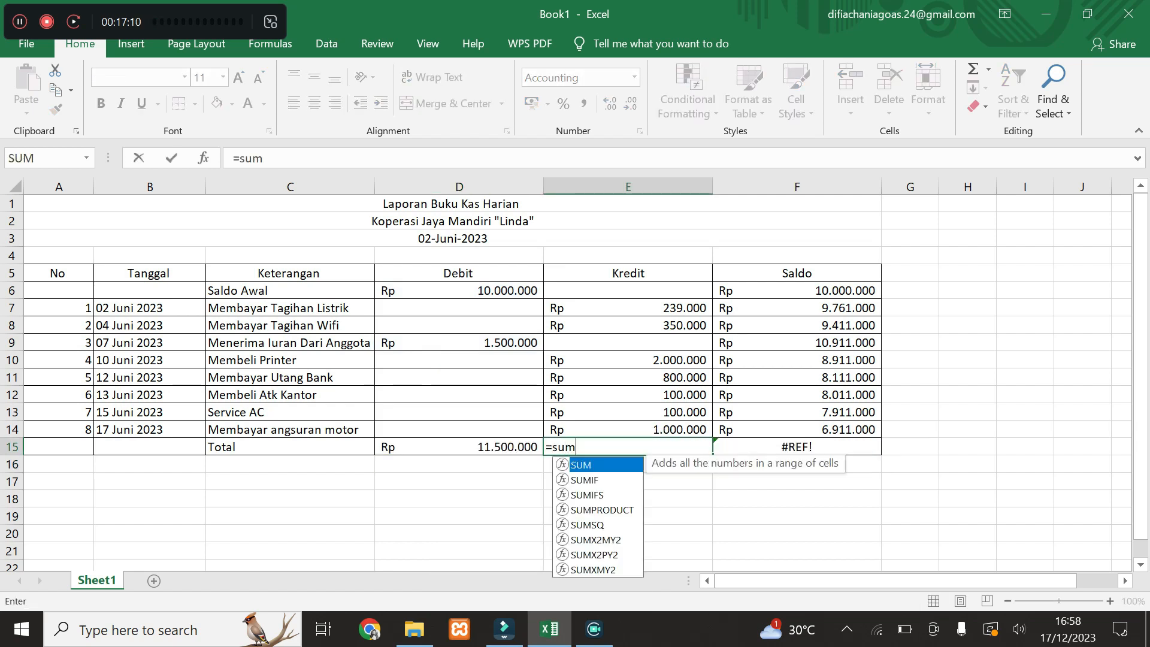
{"action": "key", "text": "Tab"}
{"action": "left_click_drag", "start_coordinate": [672, 301], "coordinate": [670, 429]}
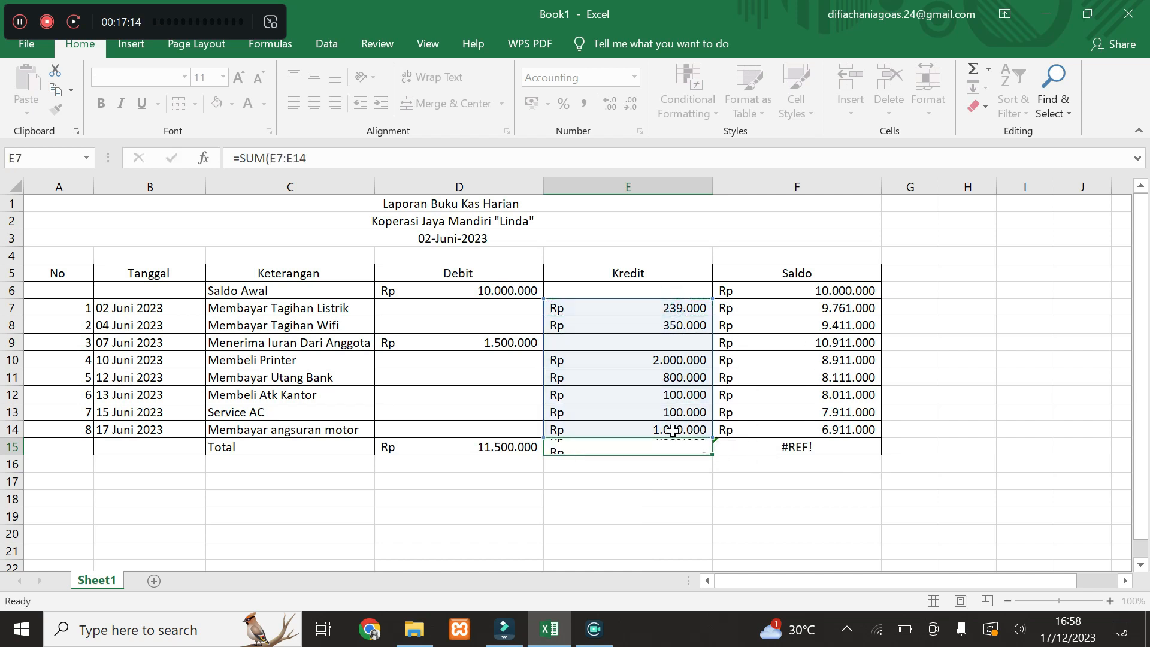
{"action": "key", "text": "Return"}
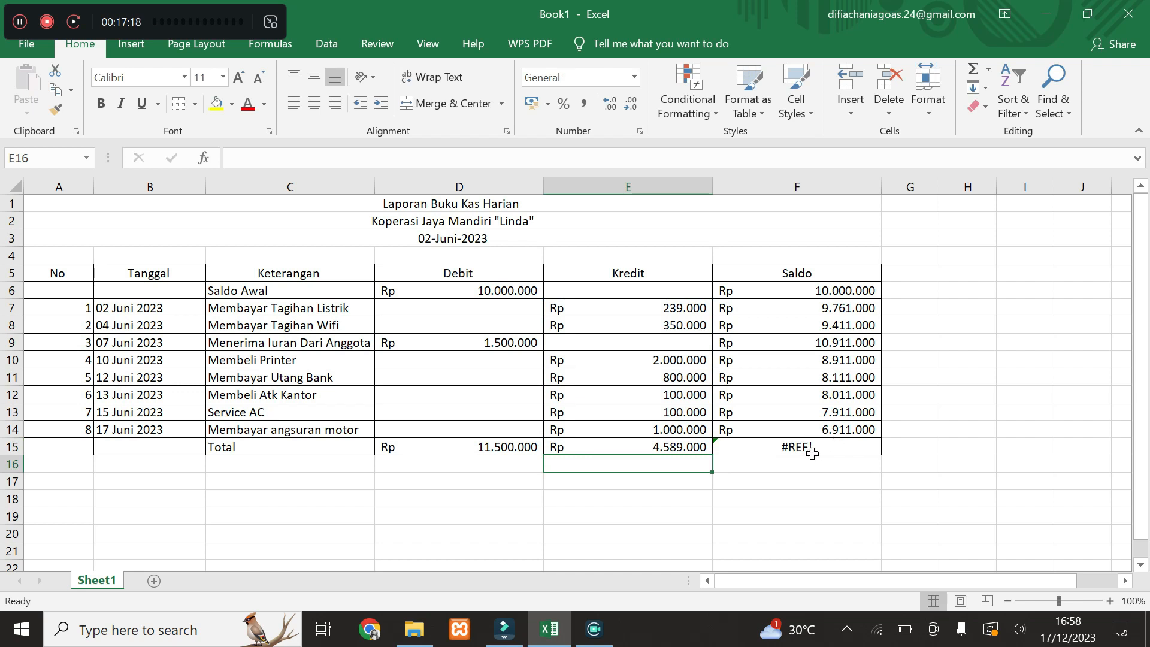
- Replace the Saldo formula in the Total row, F15, with =D15-E15
{"action": "left_click", "coordinate": [840, 448]}
{"action": "type", "text": "="}
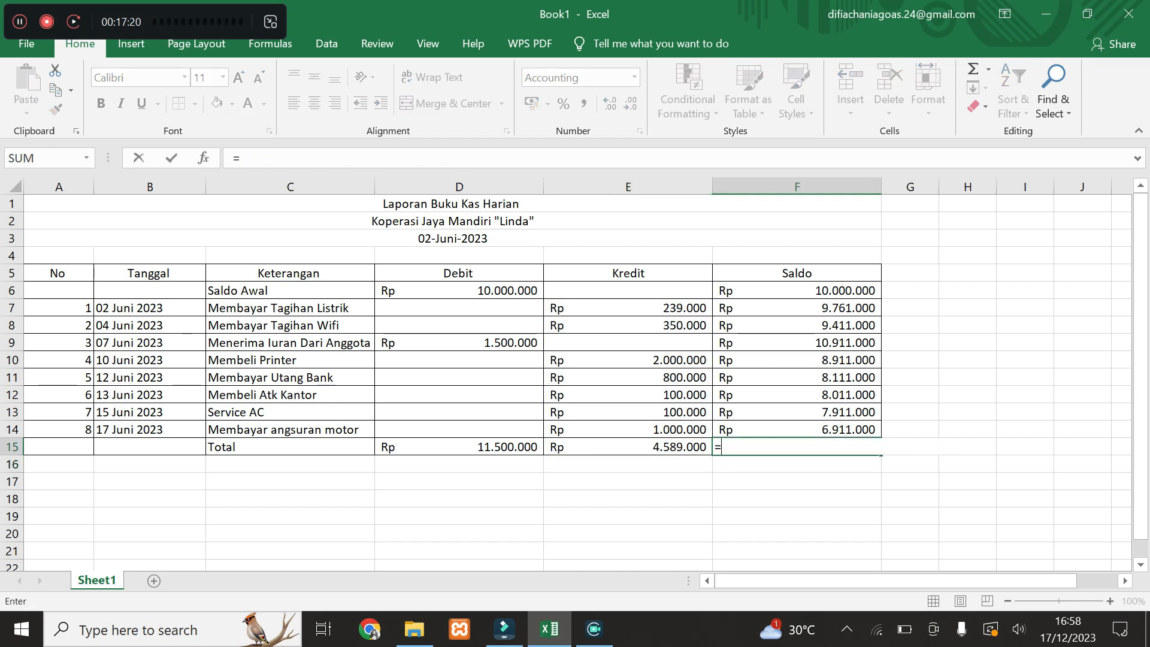
{"action": "left_click", "coordinate": [508, 446]}
{"action": "type", "text": "-"}
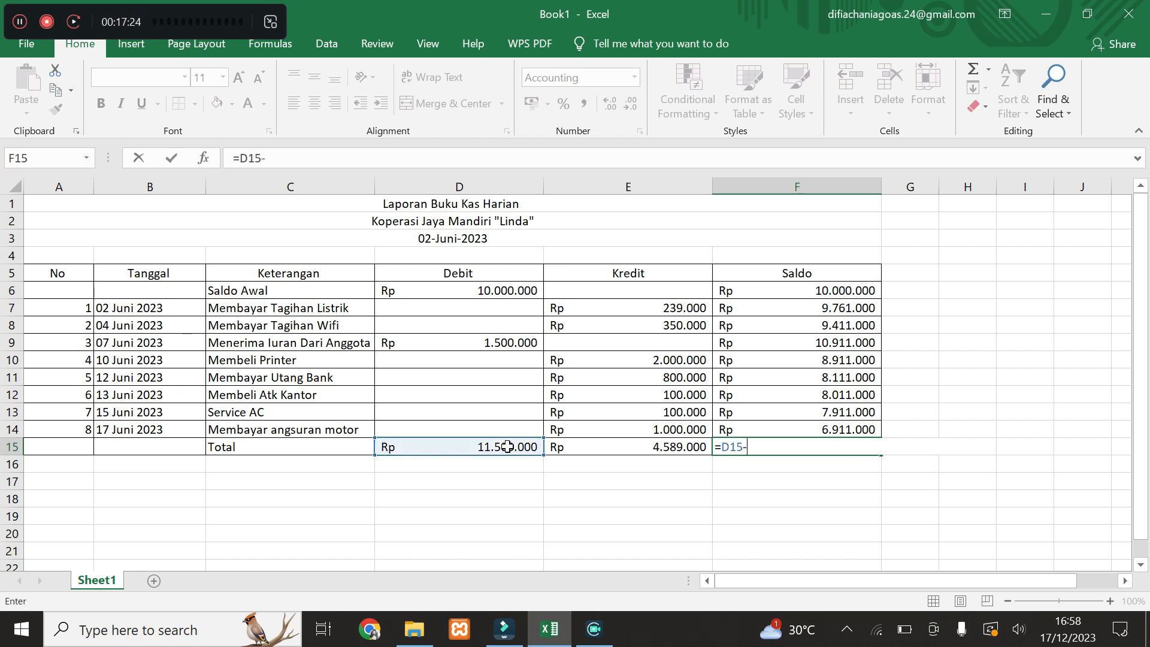
{"action": "left_click", "coordinate": [640, 449]}
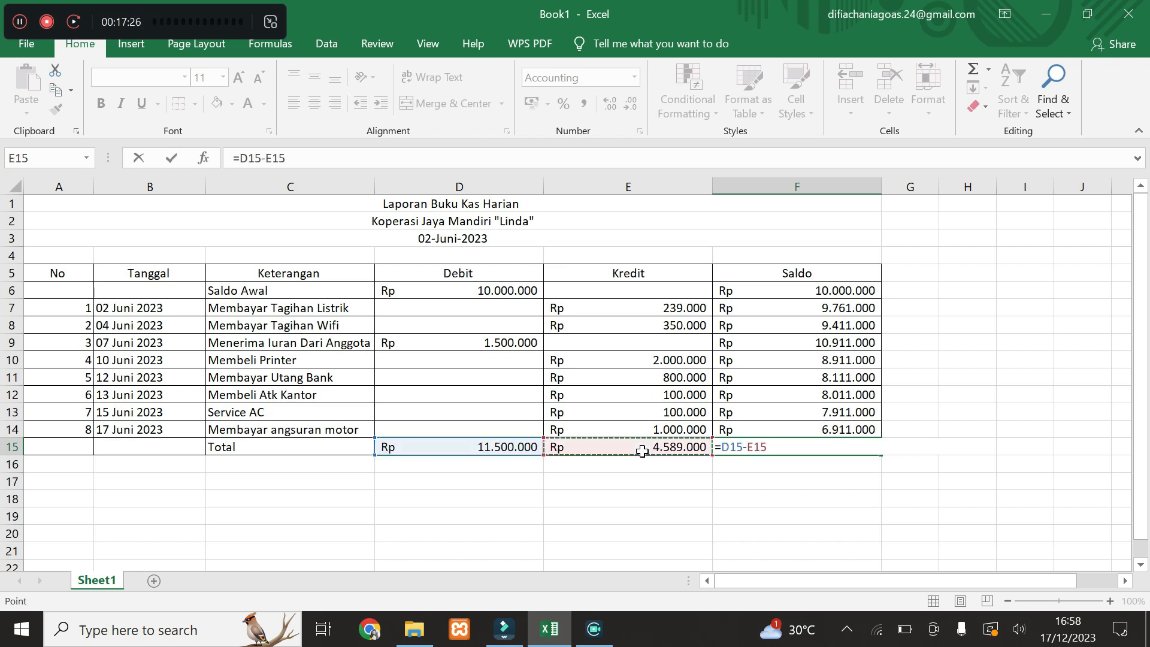
{"action": "key", "text": "Return"}
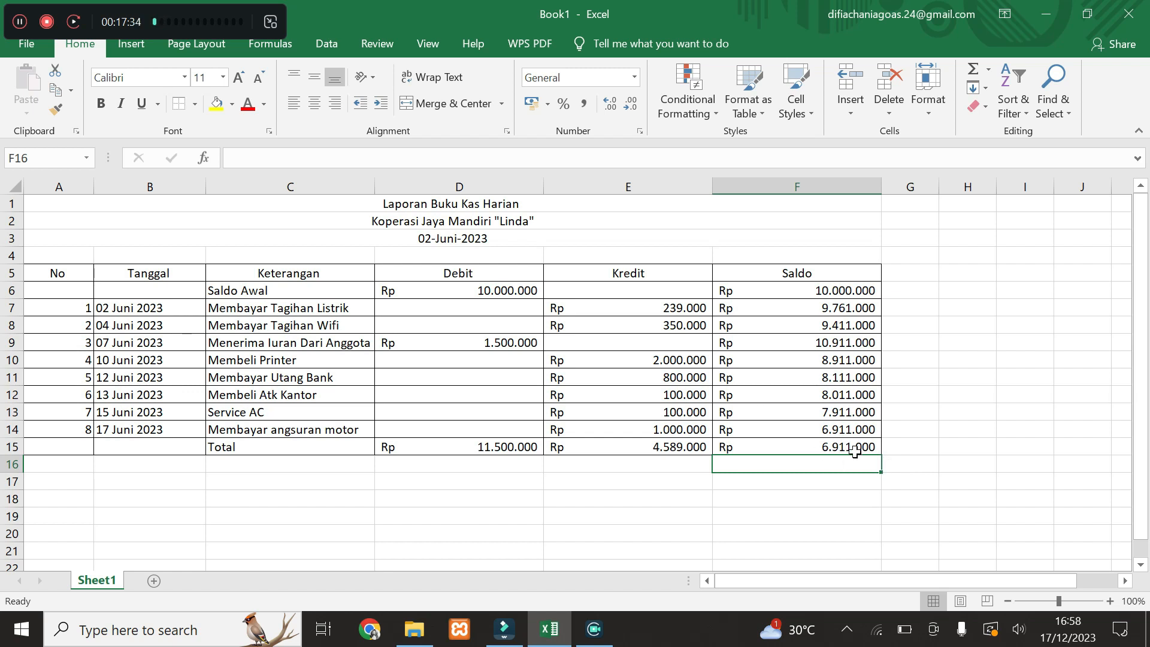
{"action": "left_click", "coordinate": [430, 509]}
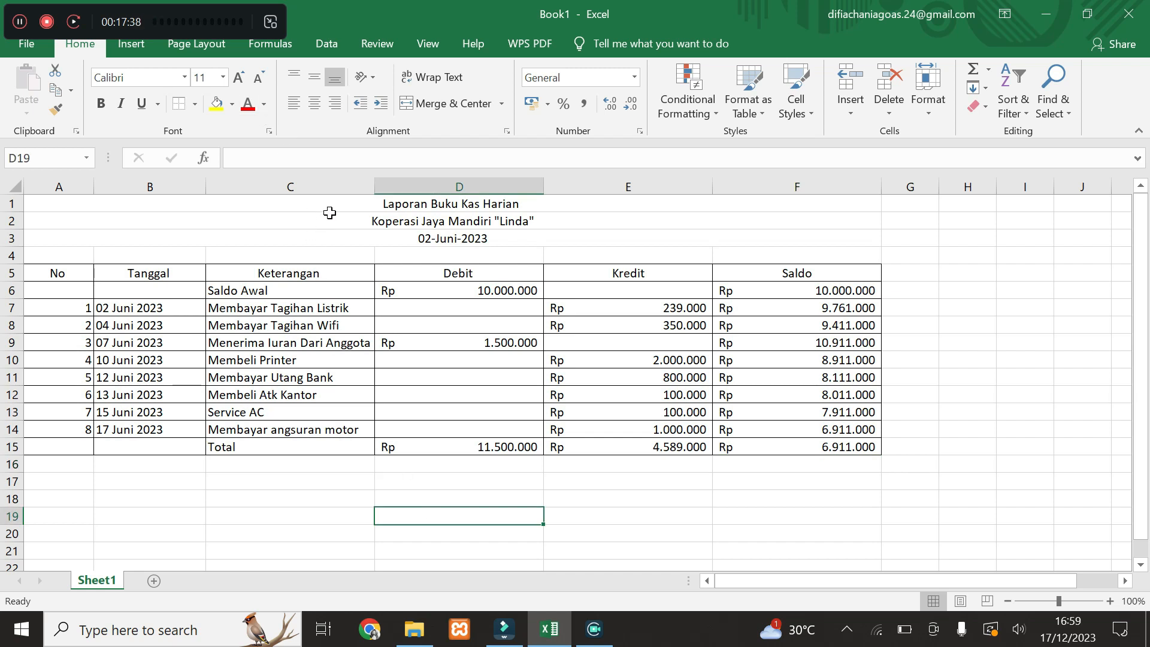
- Set the font of the report titles and the table header row, A1:F5, to Times New Roman
{"action": "left_click_drag", "start_coordinate": [319, 208], "coordinate": [516, 275]}
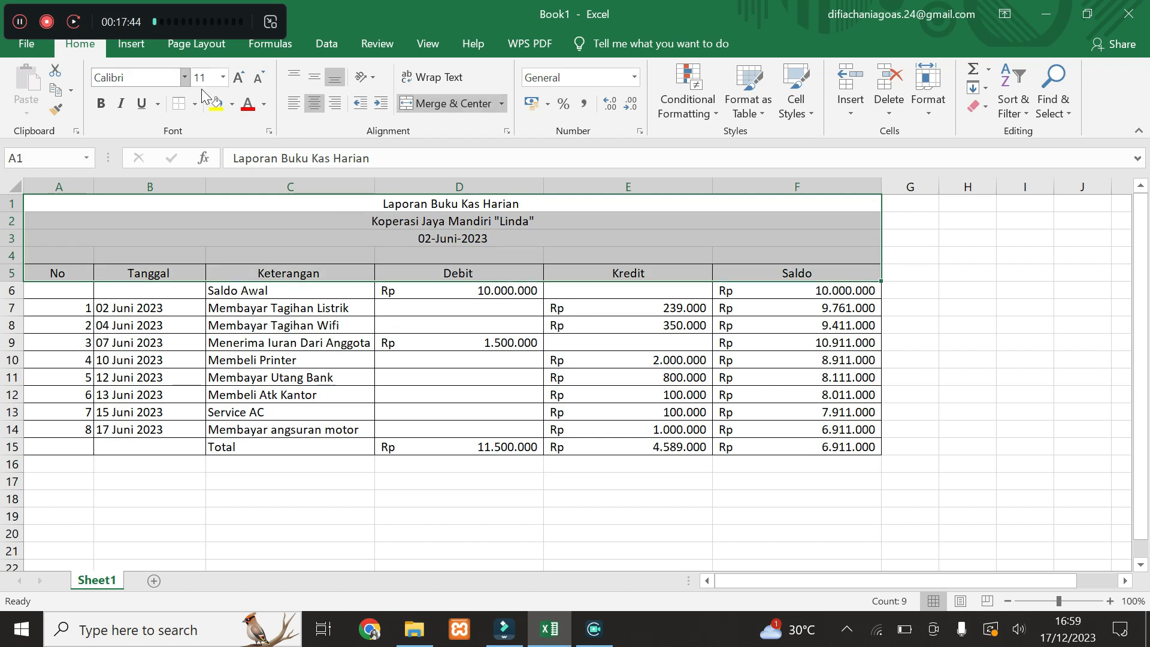
{"action": "left_click", "coordinate": [184, 77]}
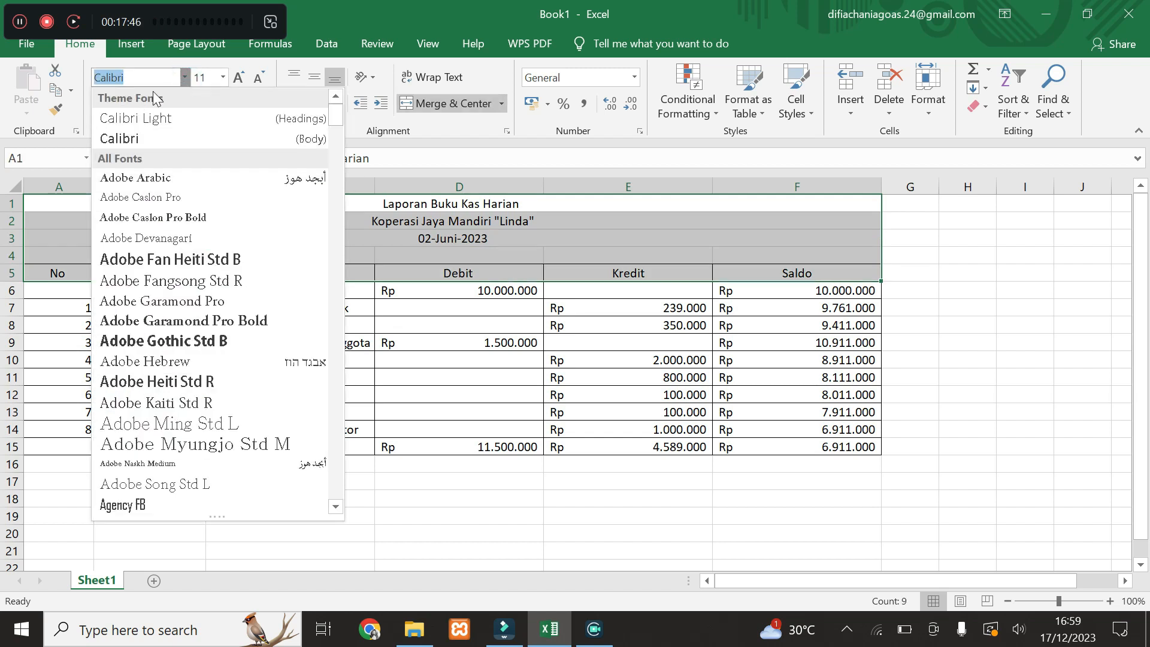
{"action": "key", "text": "BackSpace"}
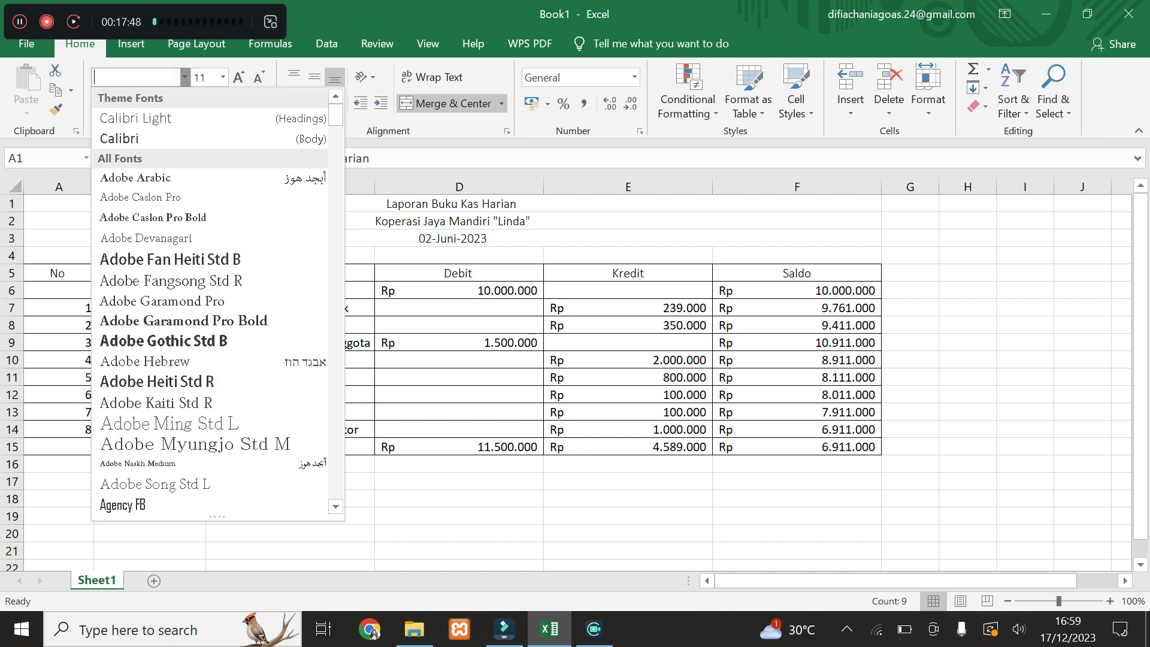
{"action": "type", "text": "Times New Roman"}
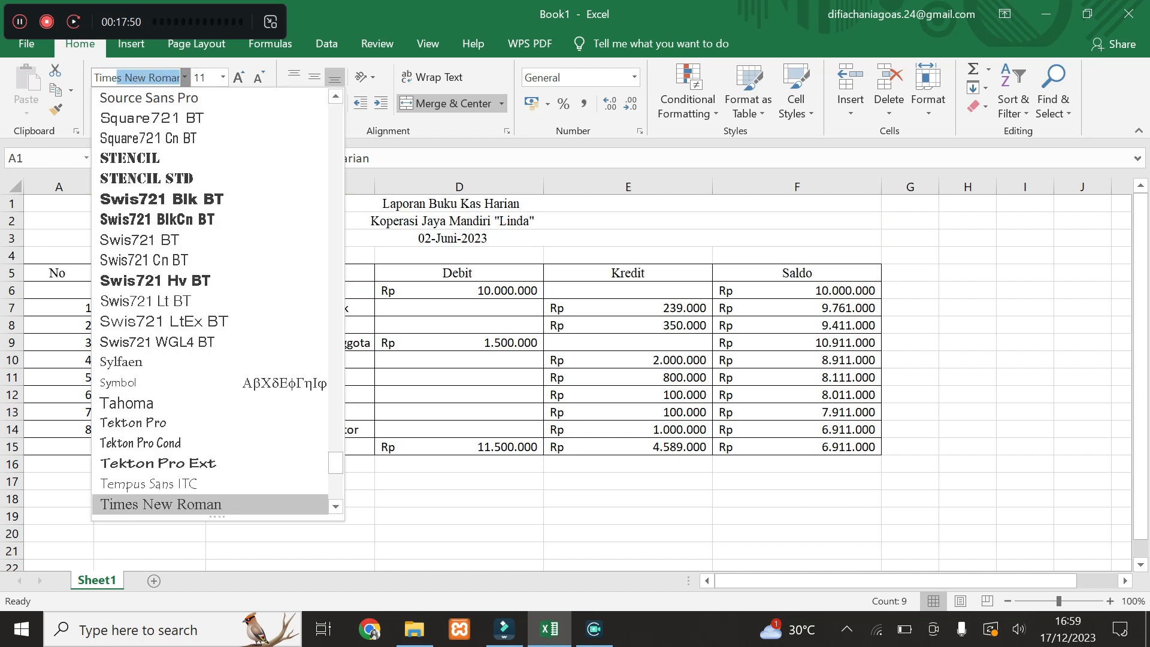
{"action": "key", "text": "Return"}
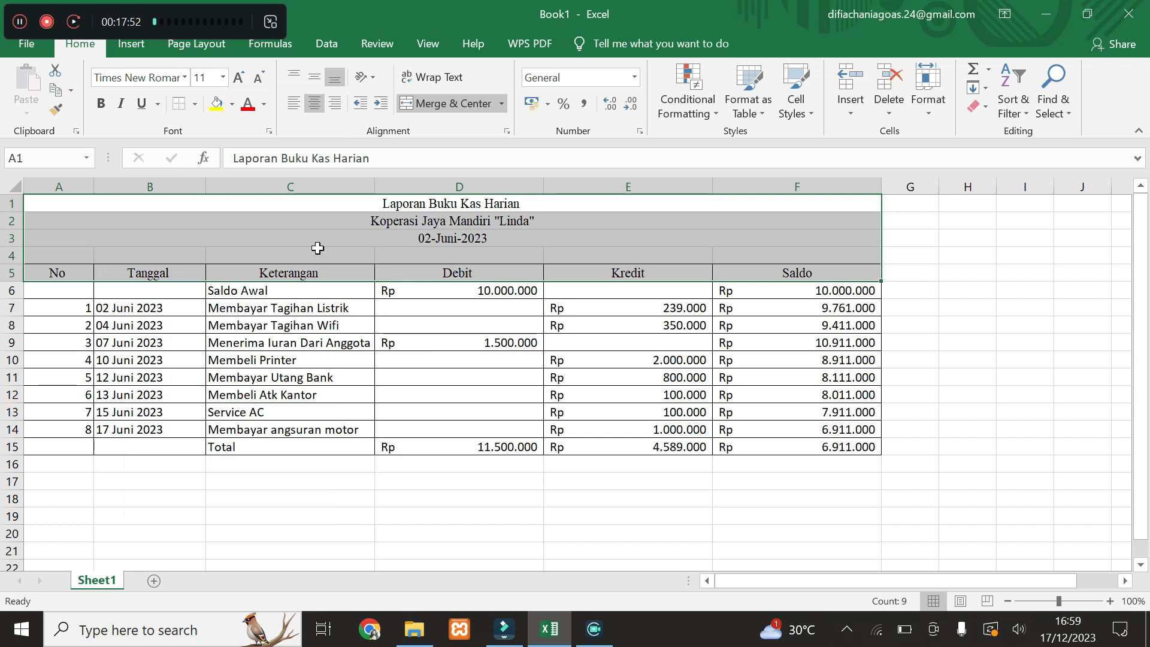
- Make the report titles and table header row bold at font size 14
{"action": "left_click", "coordinate": [101, 105]}
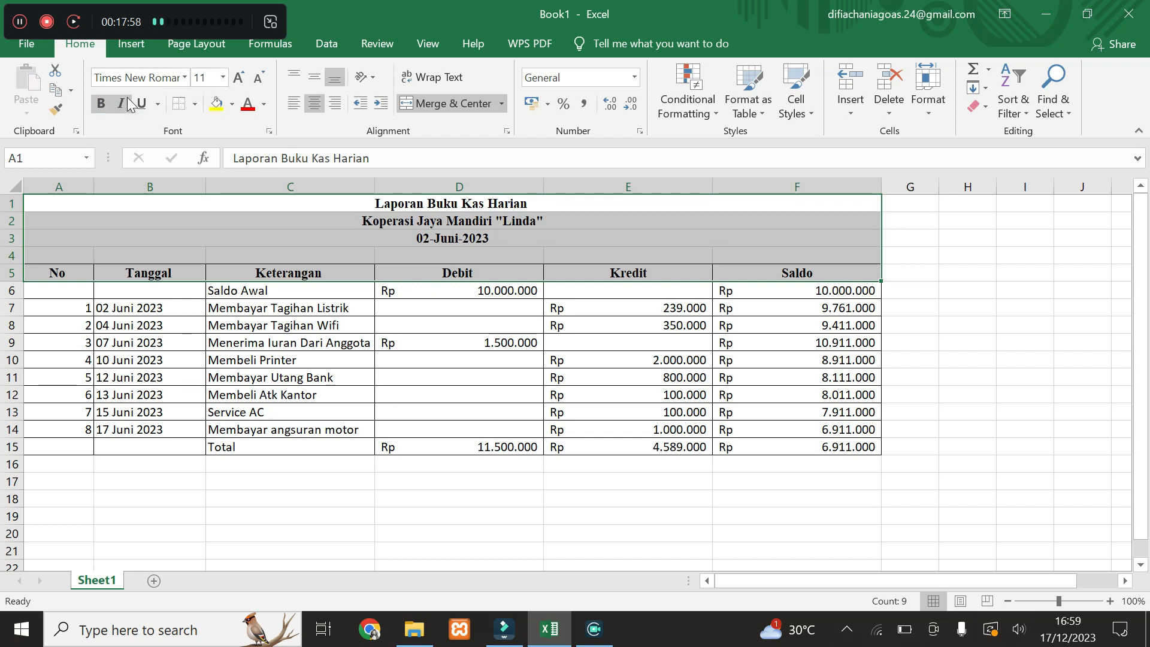
{"action": "left_click", "coordinate": [223, 77]}
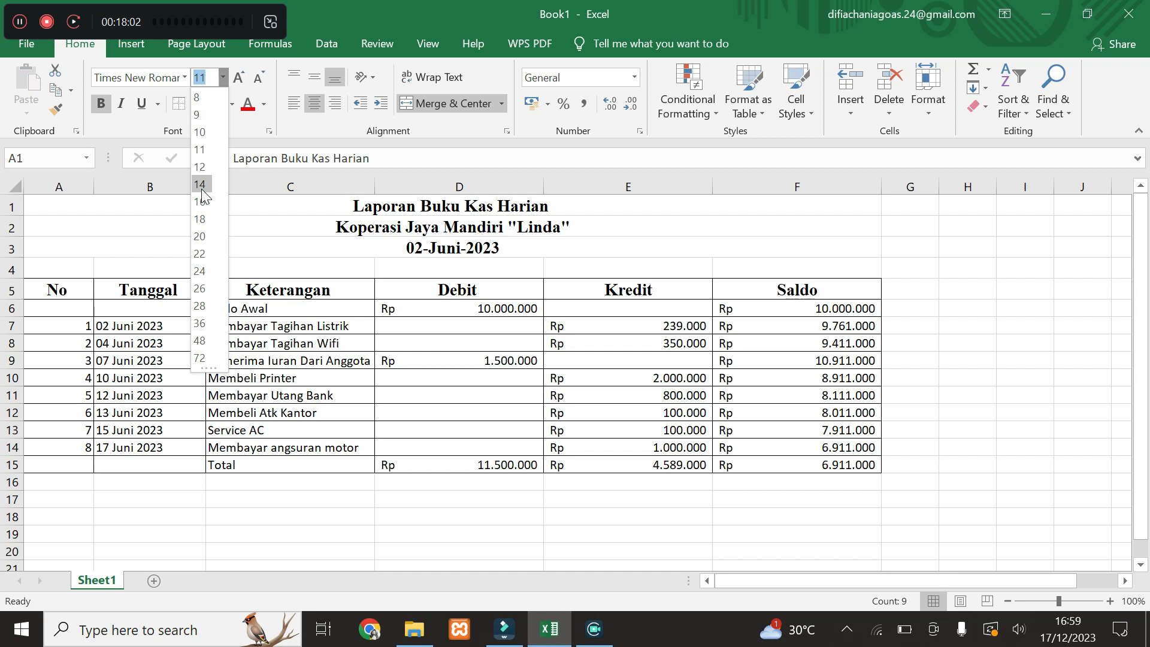
{"action": "left_click", "coordinate": [200, 184]}
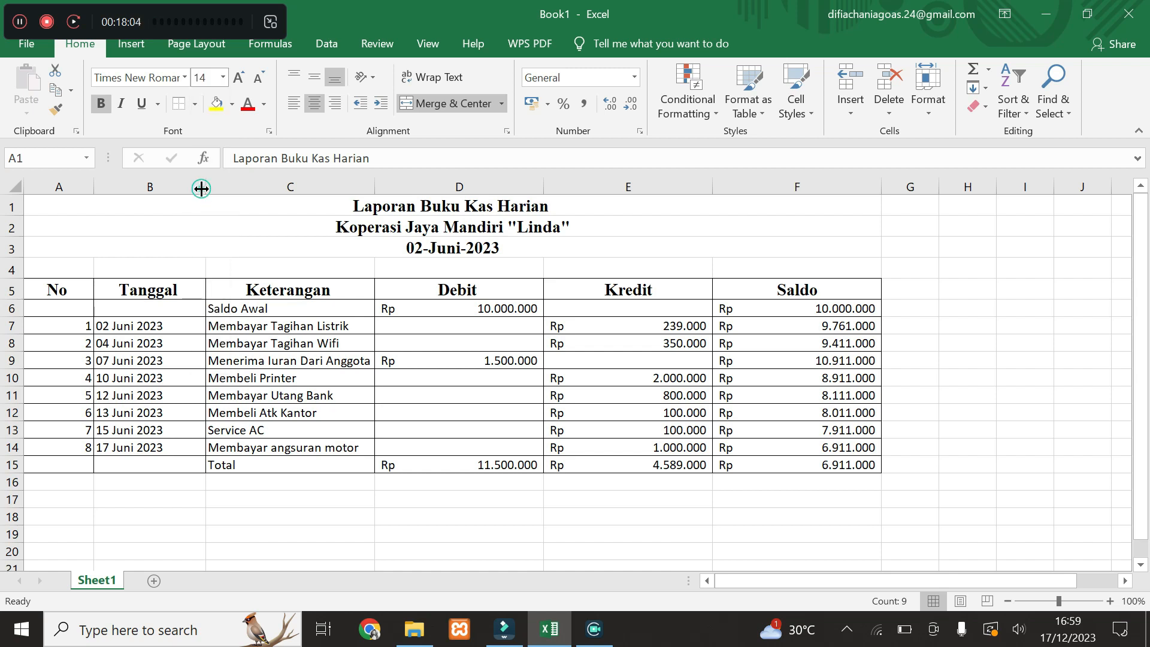
{"action": "left_click", "coordinate": [396, 327]}
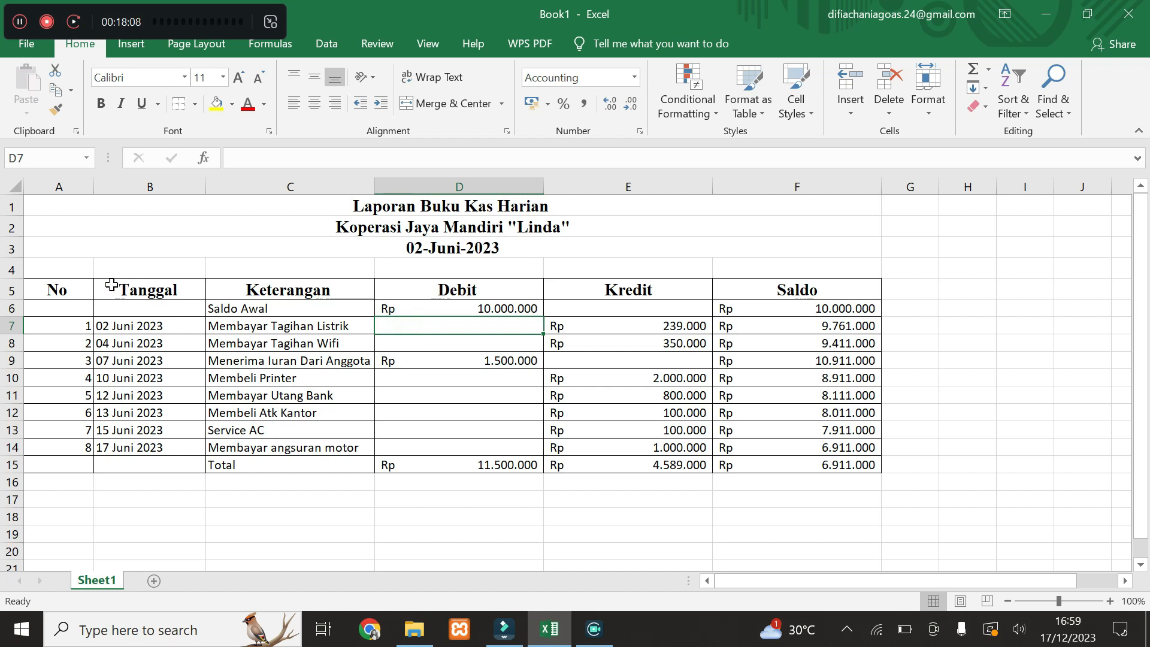
- Fill the table header row A5:F5 with the standard light blue colour
{"action": "left_click_drag", "start_coordinate": [60, 289], "coordinate": [727, 292]}
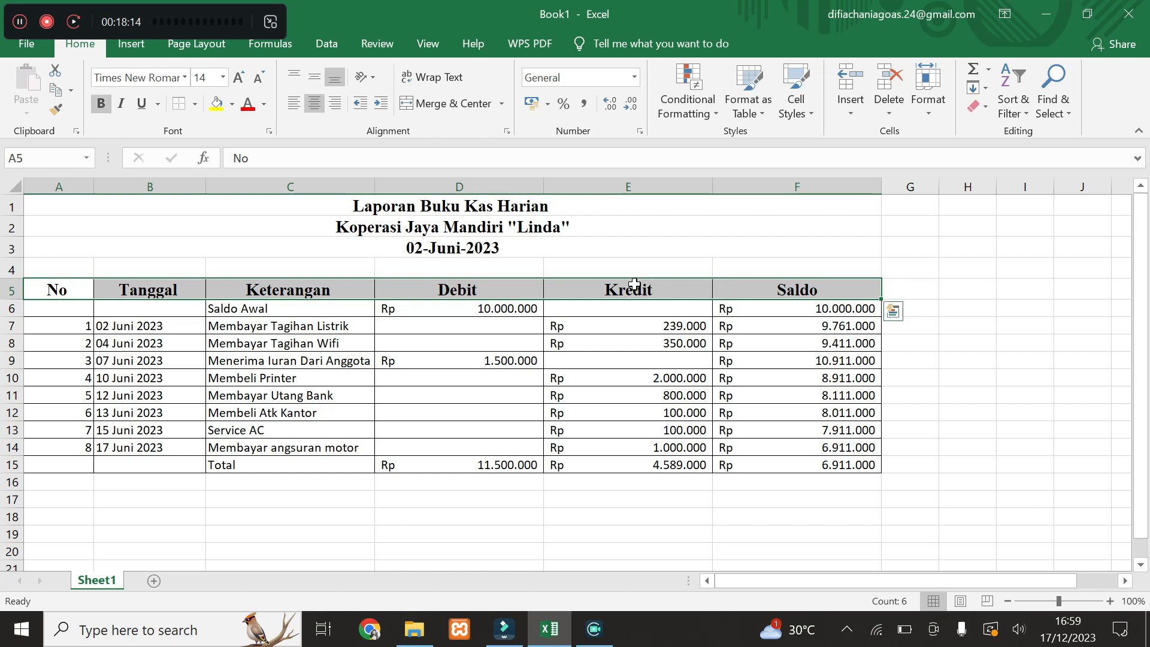
{"action": "left_click", "coordinate": [233, 104]}
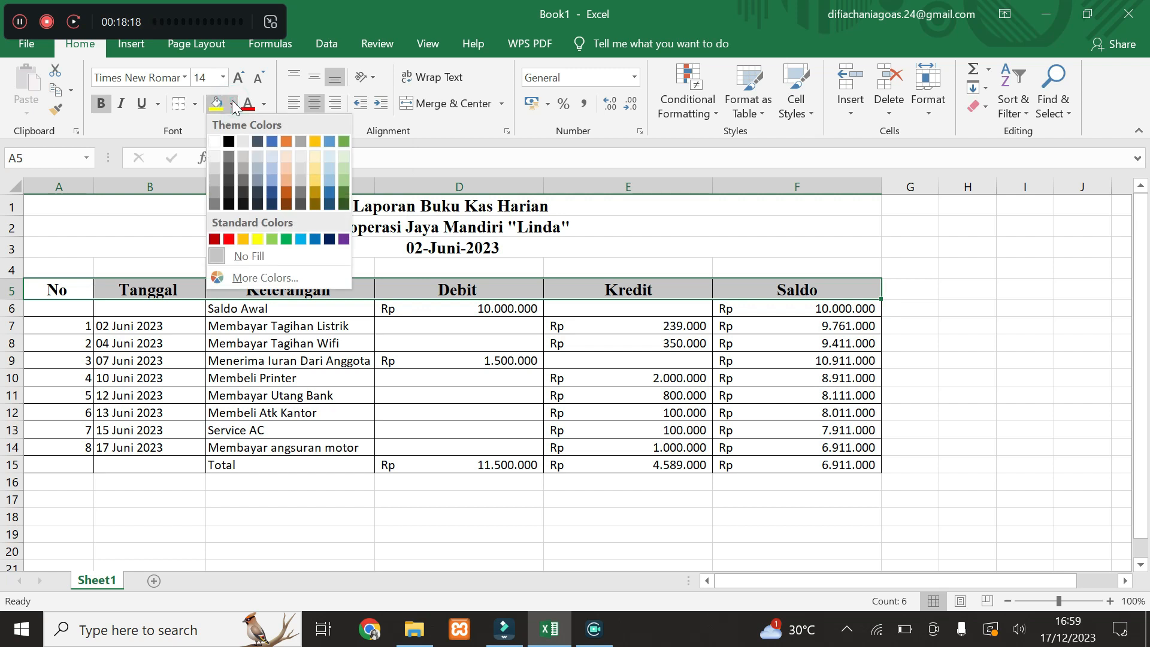
{"action": "left_click", "coordinate": [299, 238]}
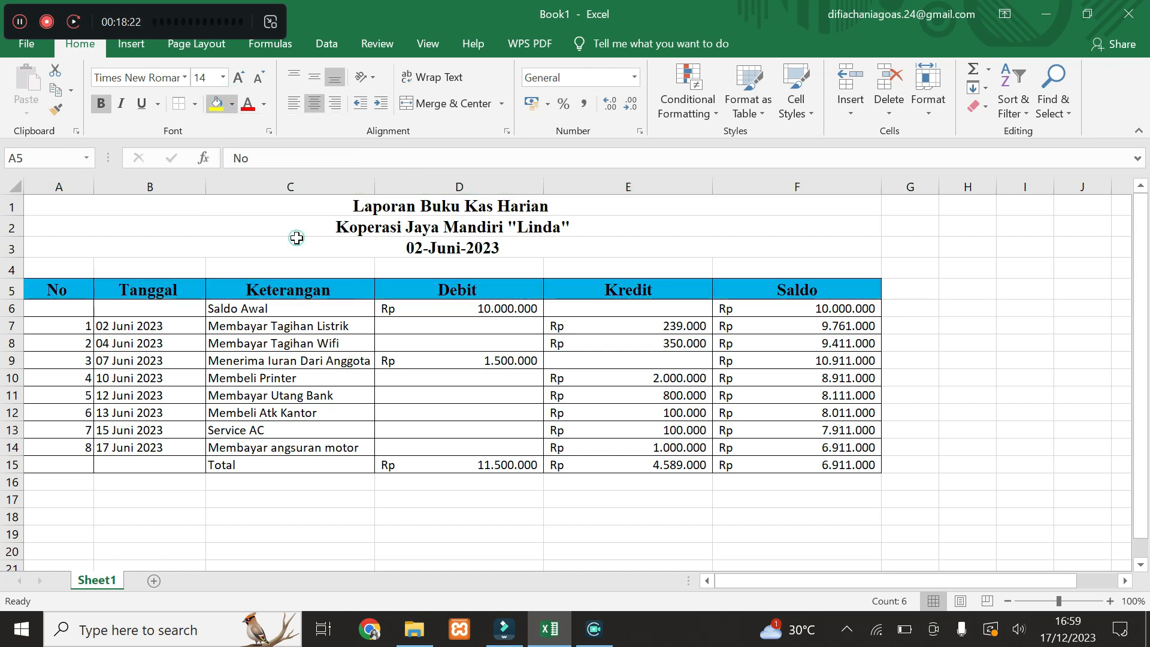
- Fill the table body A6:F15 with a light tint of the theme blue
{"action": "left_click", "coordinate": [90, 359]}
{"action": "left_click", "coordinate": [65, 311]}
{"action": "left_click_drag", "start_coordinate": [65, 312], "coordinate": [758, 461]}
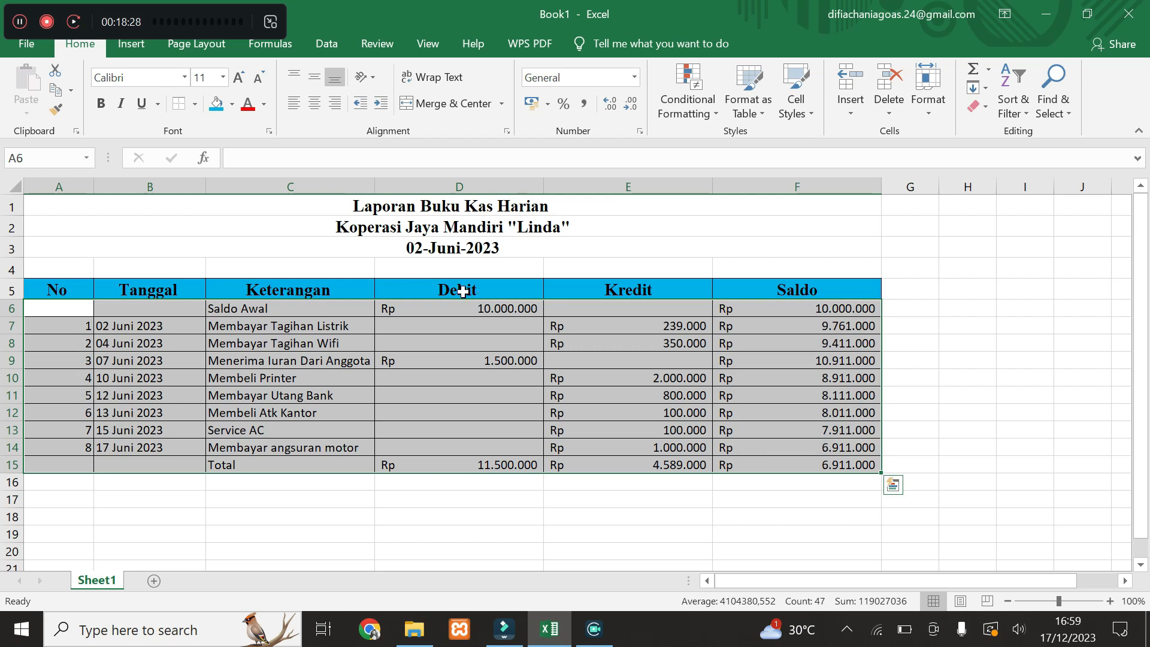
{"action": "left_click", "coordinate": [232, 109]}
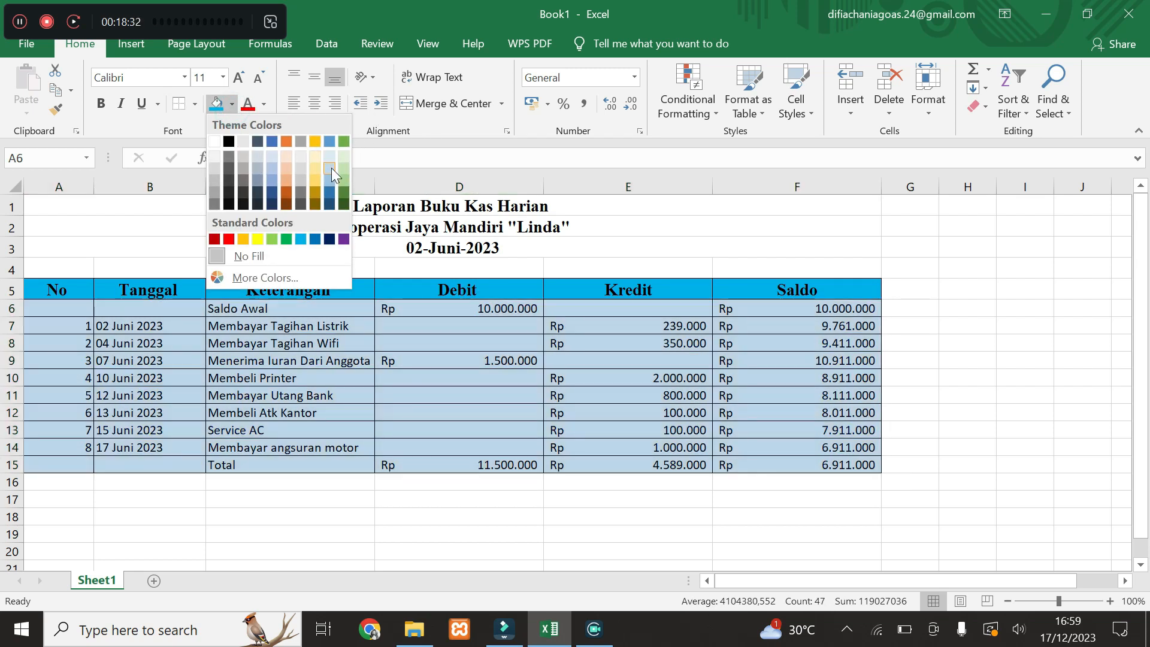
{"action": "left_click", "coordinate": [332, 167]}
{"action": "left_click", "coordinate": [163, 396]}
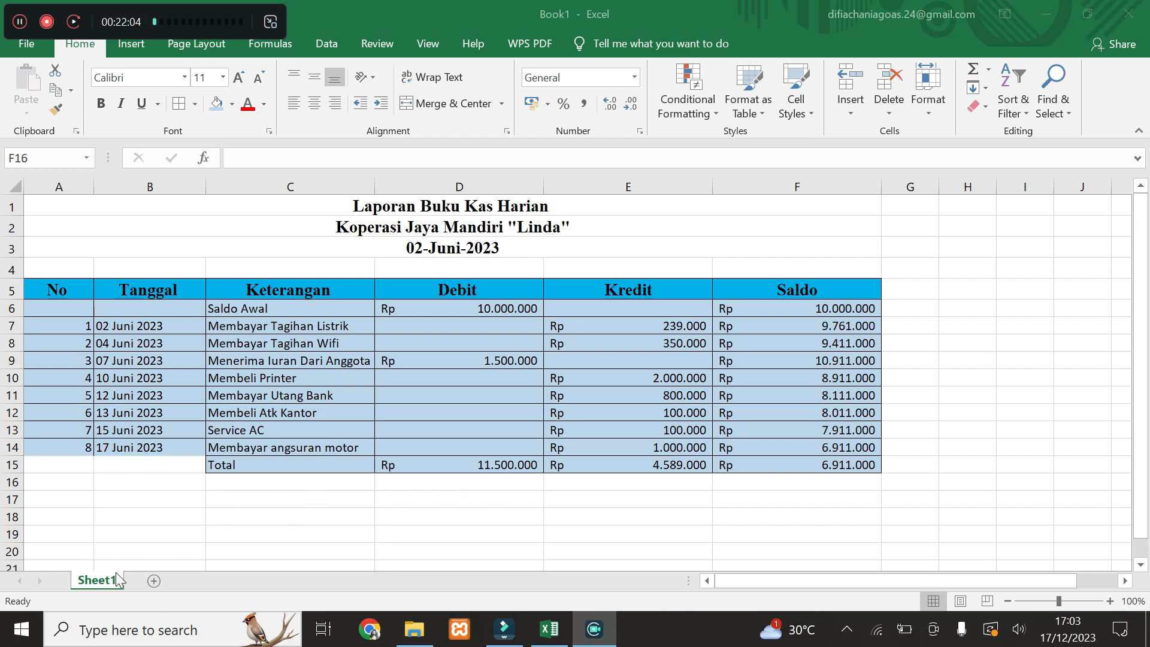
- Rename the worksheet Sheet1 as Juni
{"action": "left_click", "coordinate": [105, 584]}
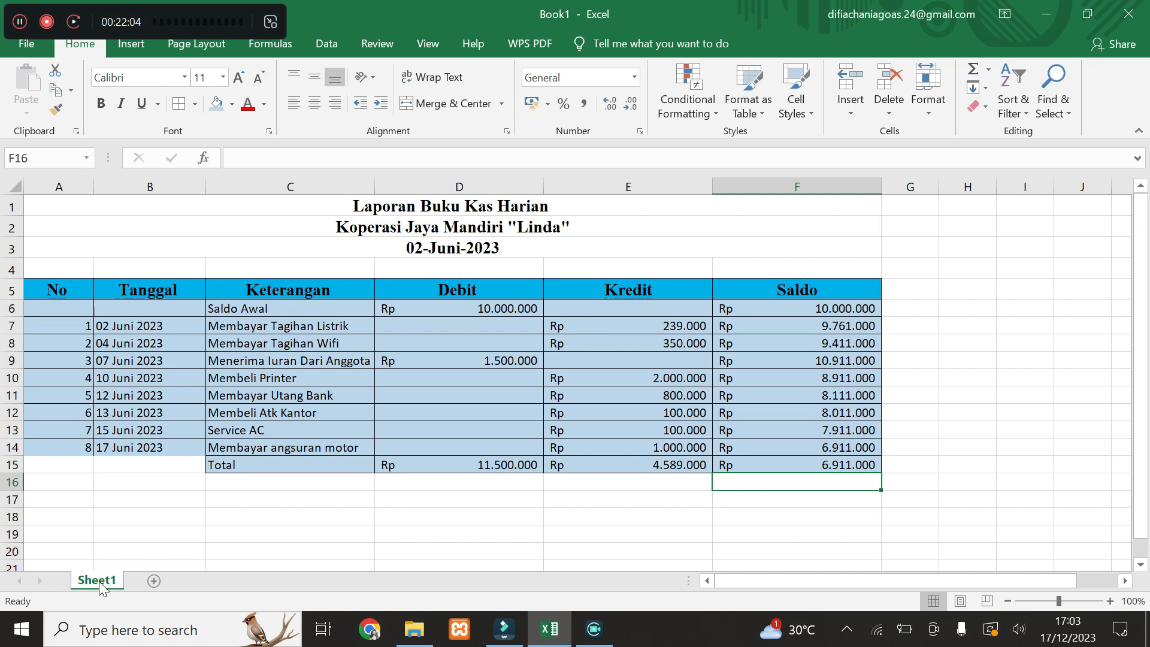
{"action": "right_click", "coordinate": [103, 587]}
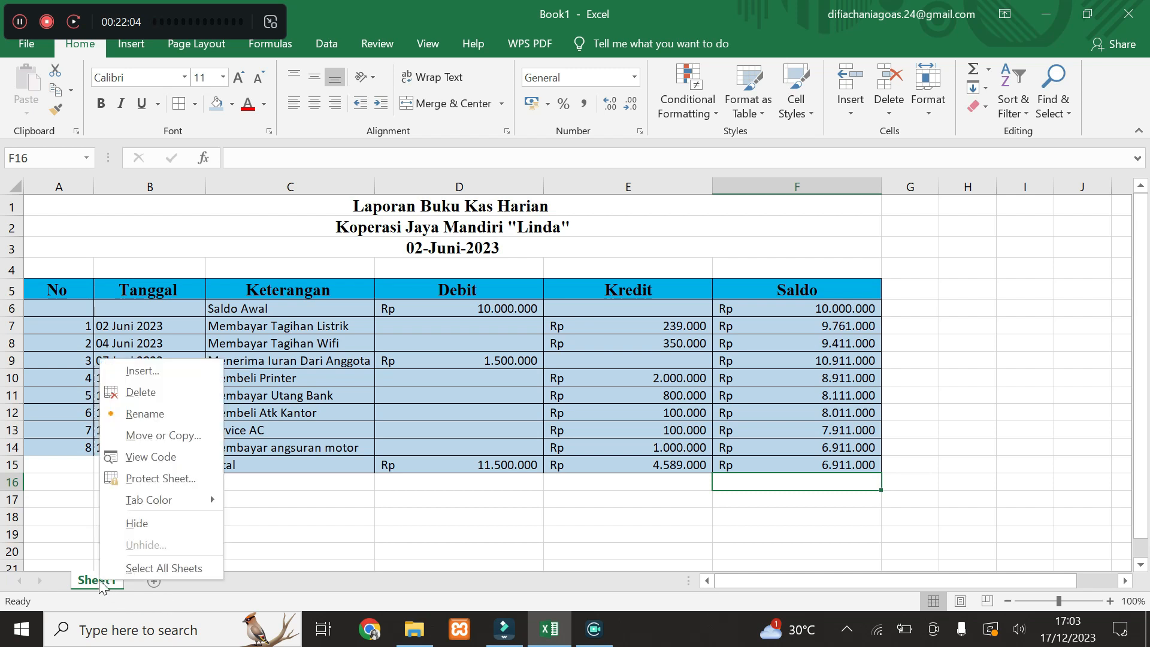
{"action": "left_click", "coordinate": [163, 408]}
{"action": "type", "text": "Juni"}
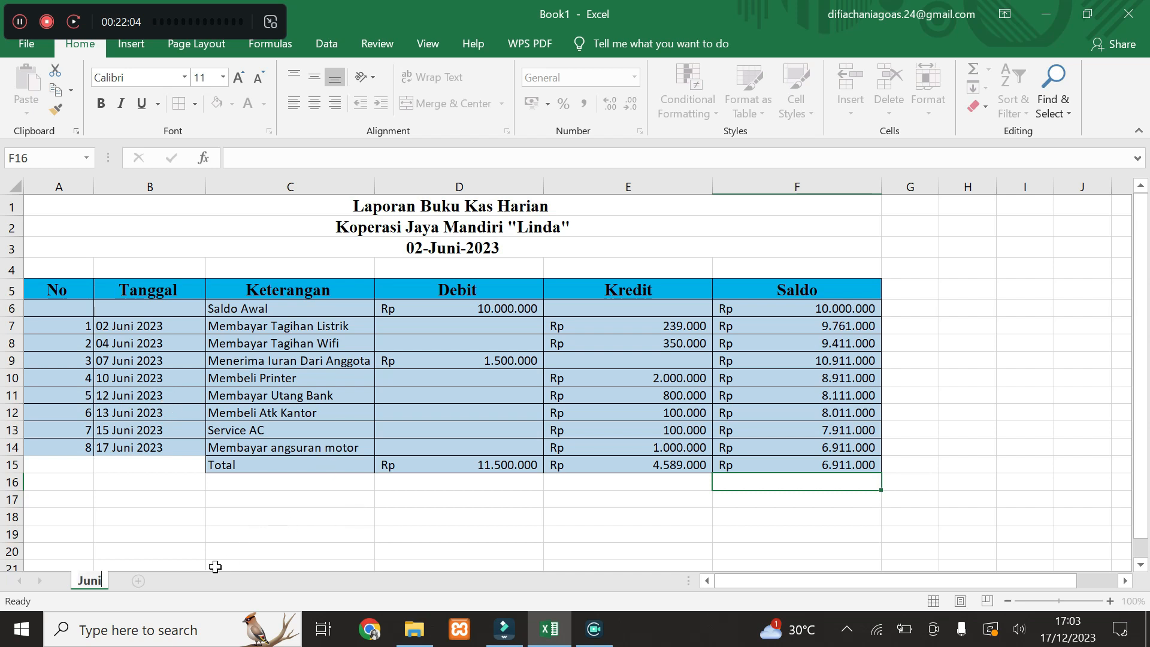
{"action": "key", "text": "Return"}
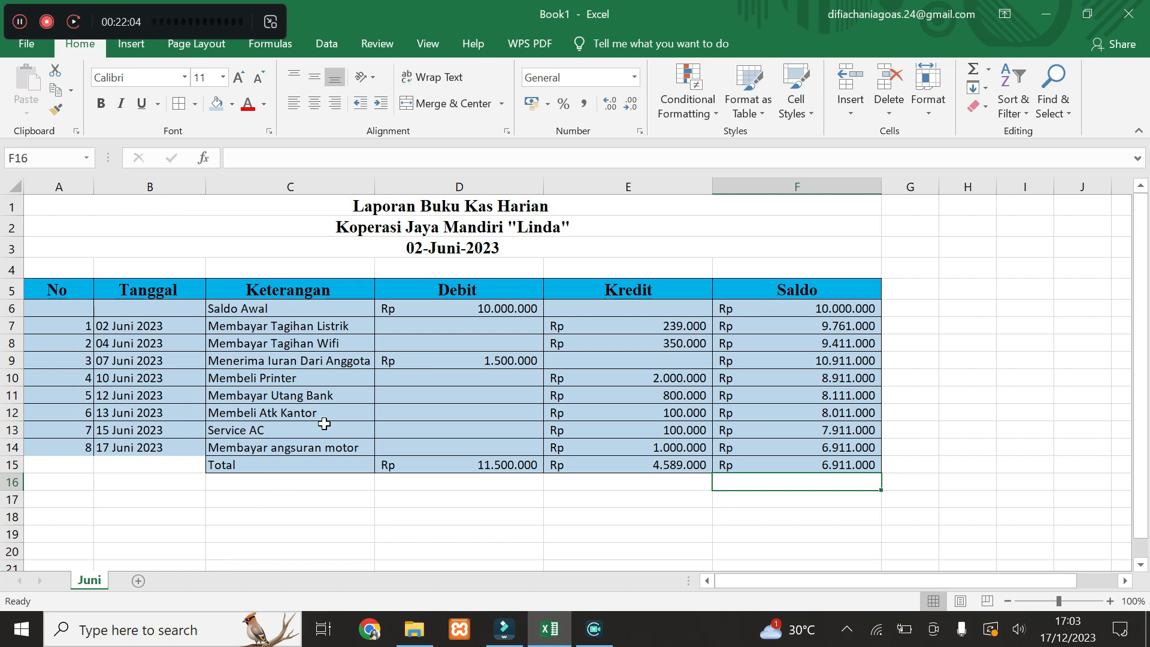
- Create a copy of the Juni worksheet, placed before the original
{"action": "right_click", "coordinate": [99, 581]}
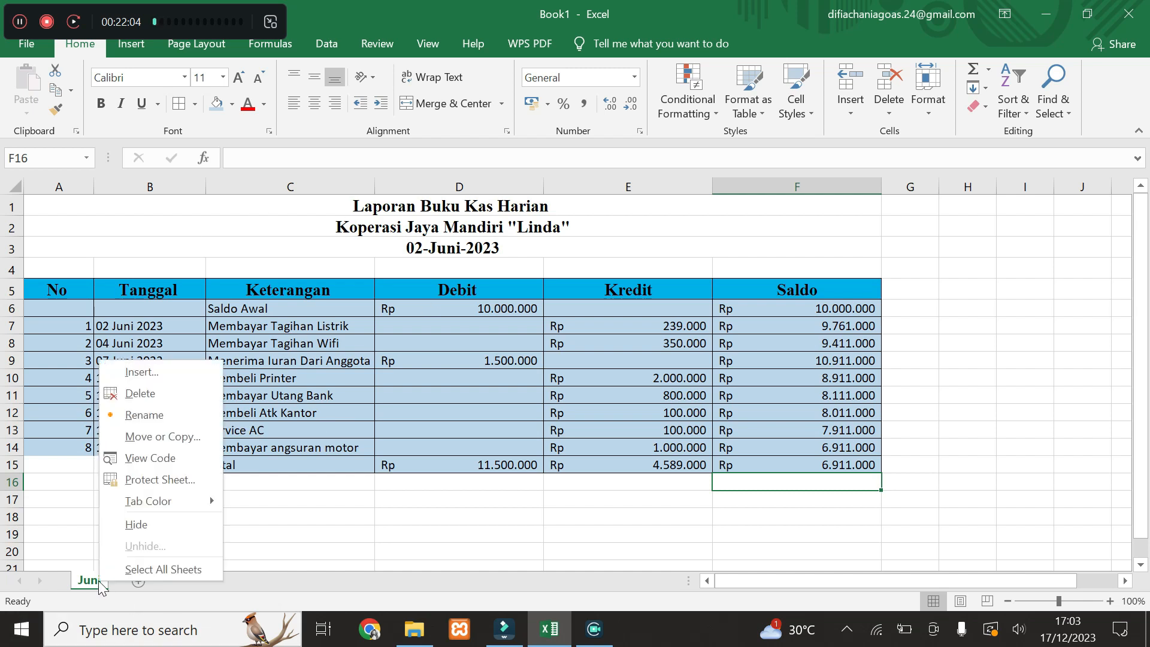
{"action": "left_click", "coordinate": [189, 441]}
{"action": "left_click", "coordinate": [71, 514]}
{"action": "left_click", "coordinate": [211, 550]}
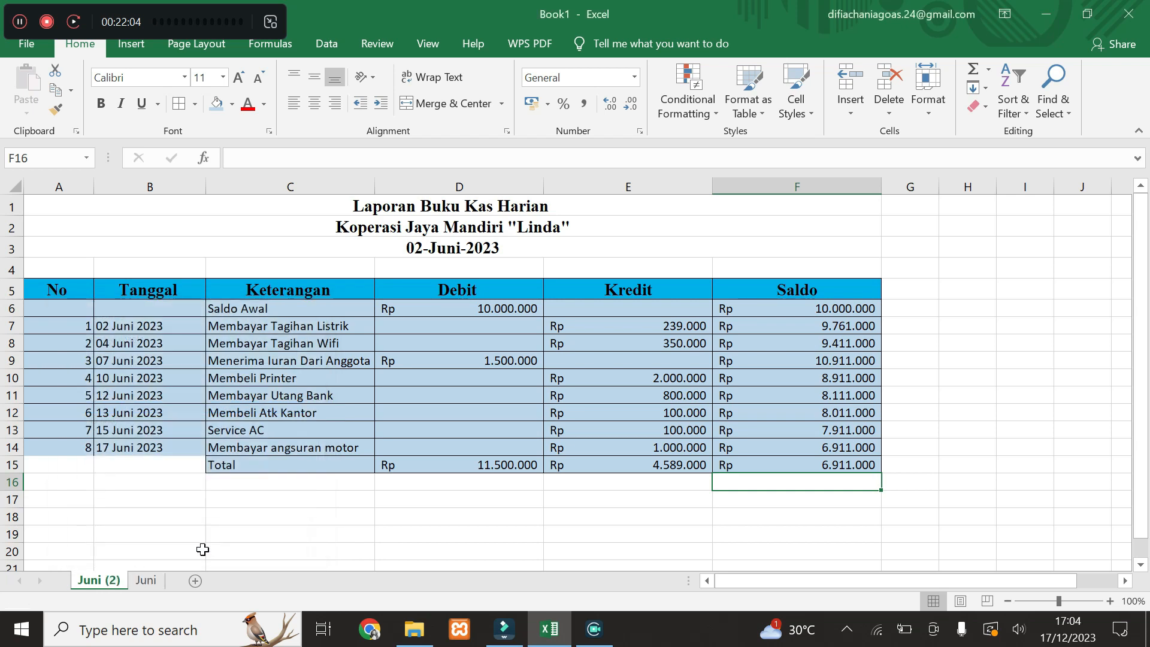
- Rename the copied worksheet as Juli
{"action": "right_click", "coordinate": [118, 581]}
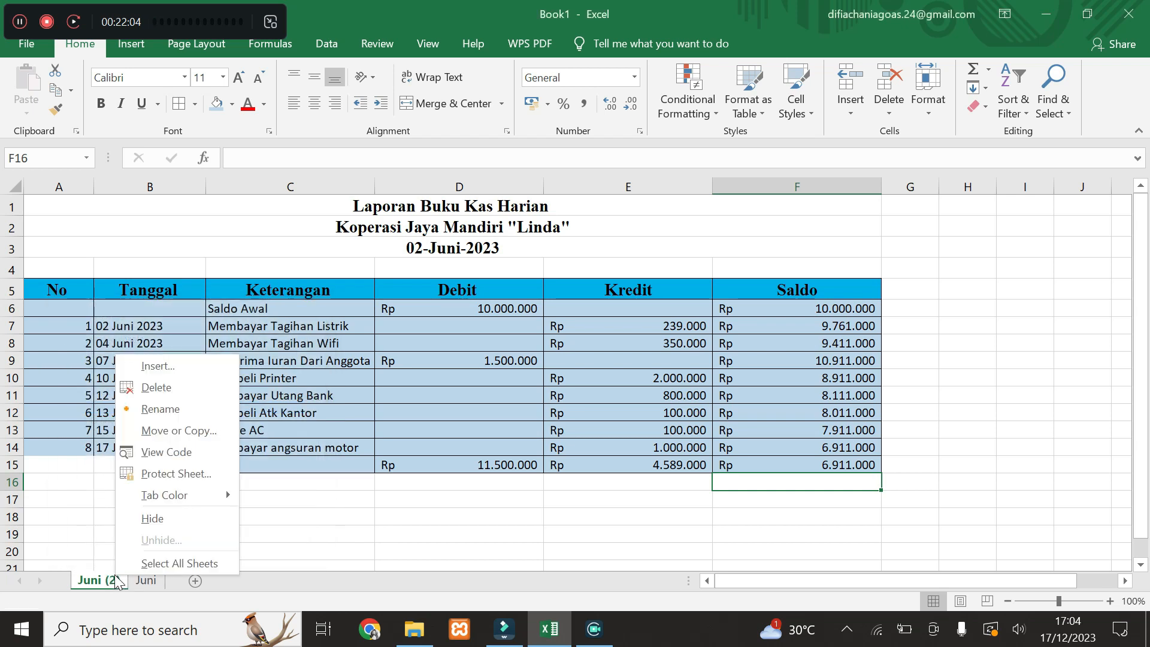
{"action": "left_click", "coordinate": [171, 409]}
{"action": "key", "text": "BackSpace"}
{"action": "type", "text": "Juli"}
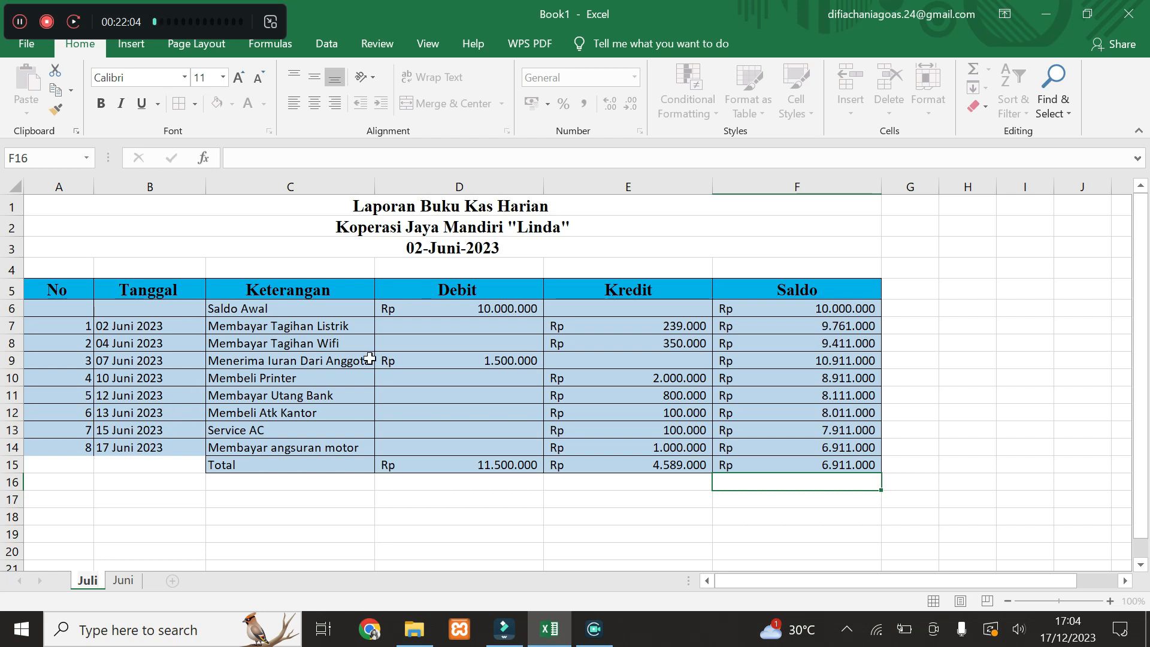
{"action": "left_click", "coordinate": [504, 250]}
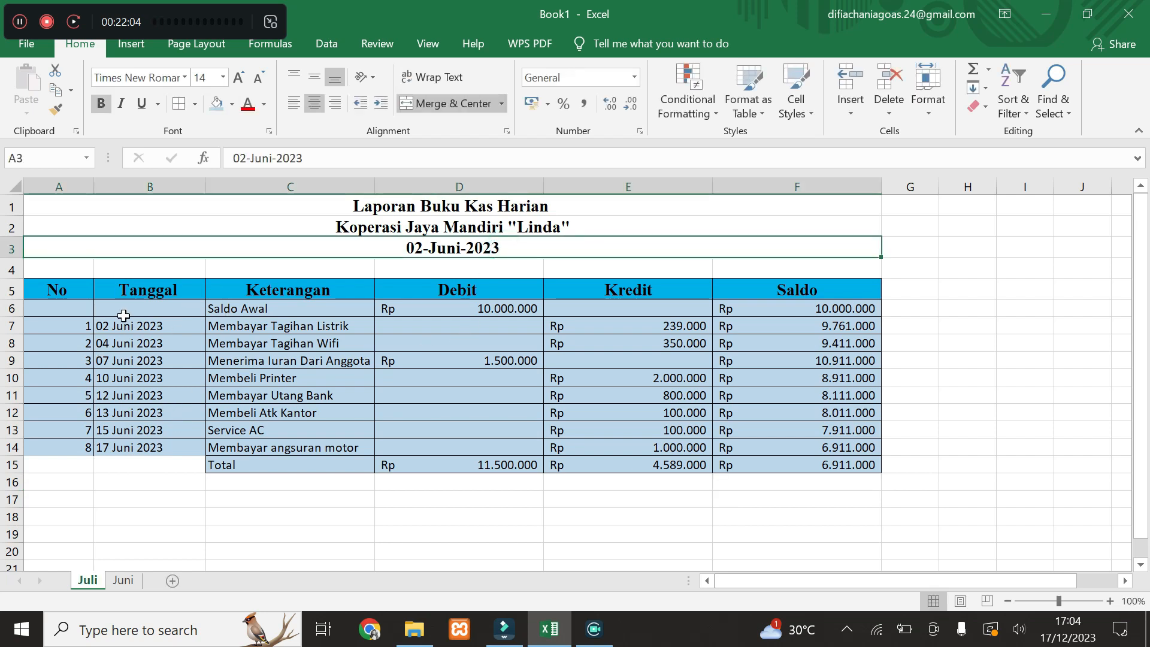
- Clear the contents of the table body A6:F15 on the Juli sheet, keeping its formatting
{"action": "left_click_drag", "start_coordinate": [69, 311], "coordinate": [807, 475]}
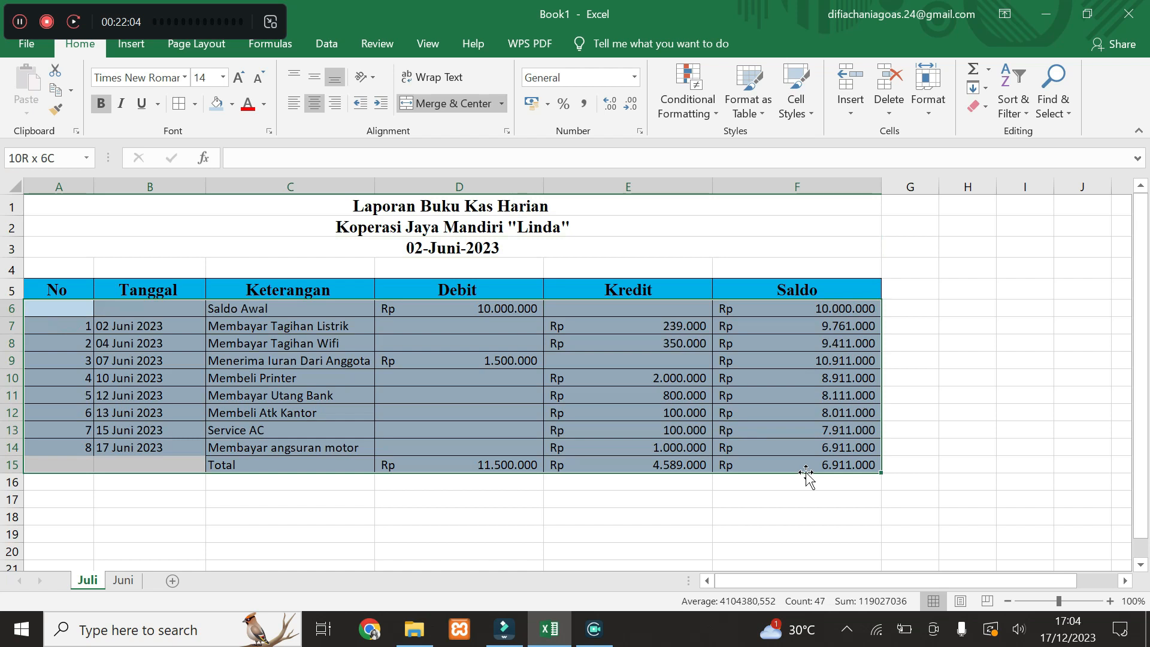
{"action": "key", "text": "Delete"}
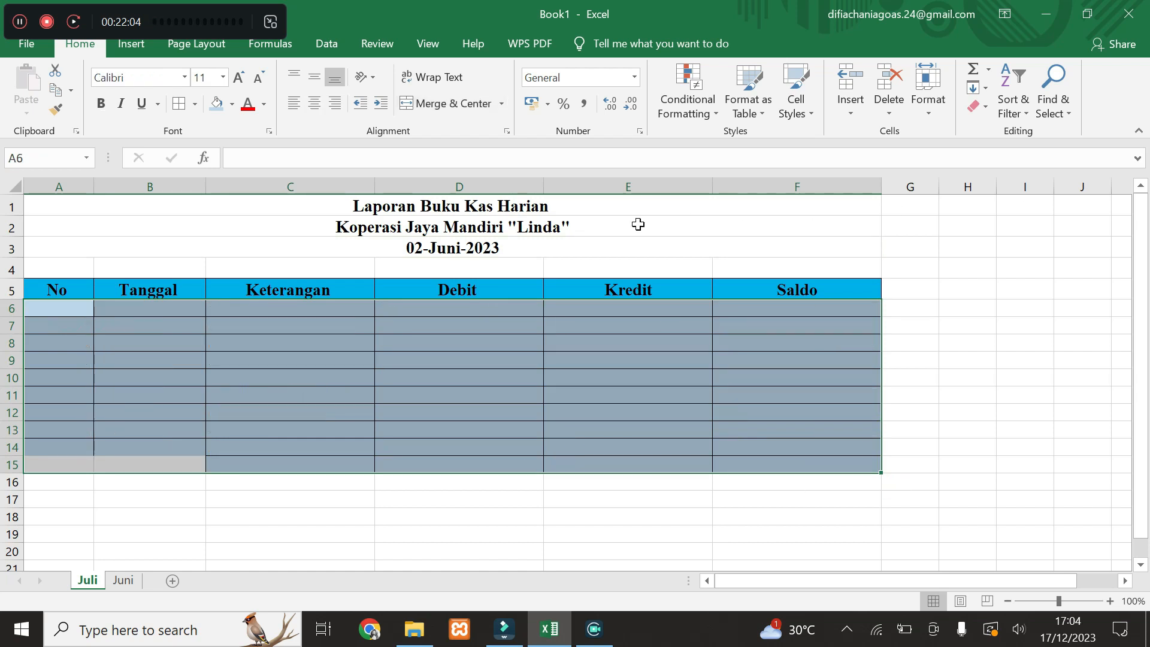
{"action": "left_click", "coordinate": [252, 266]}
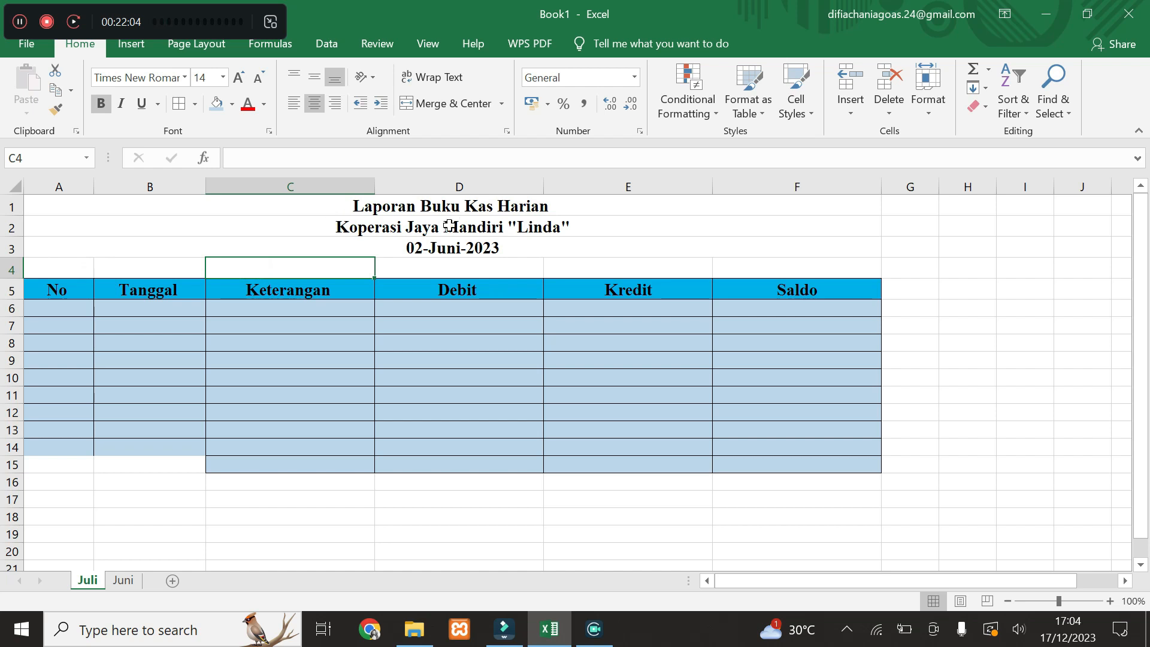
- Change the month in the date title in row 3 of the Juli sheet so it reads 02-Juli-2023
{"action": "left_click", "coordinate": [428, 241]}
{"action": "double_click", "coordinate": [428, 241]}
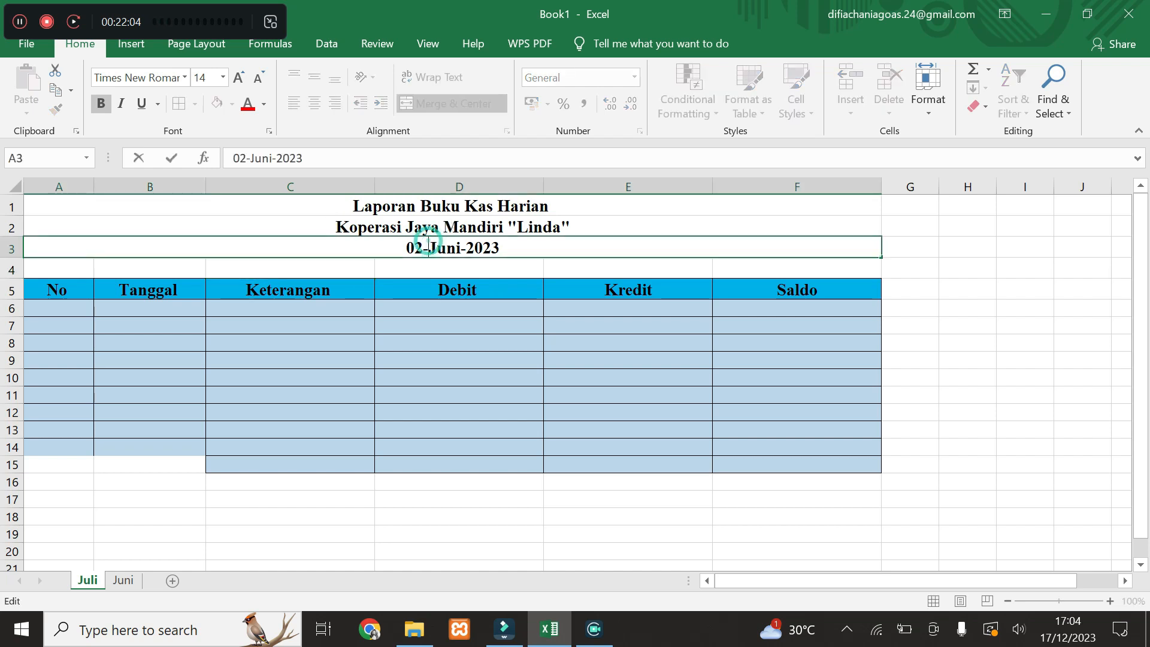
{"action": "double_click", "coordinate": [429, 245]}
{"action": "key", "text": "BackSpace"}
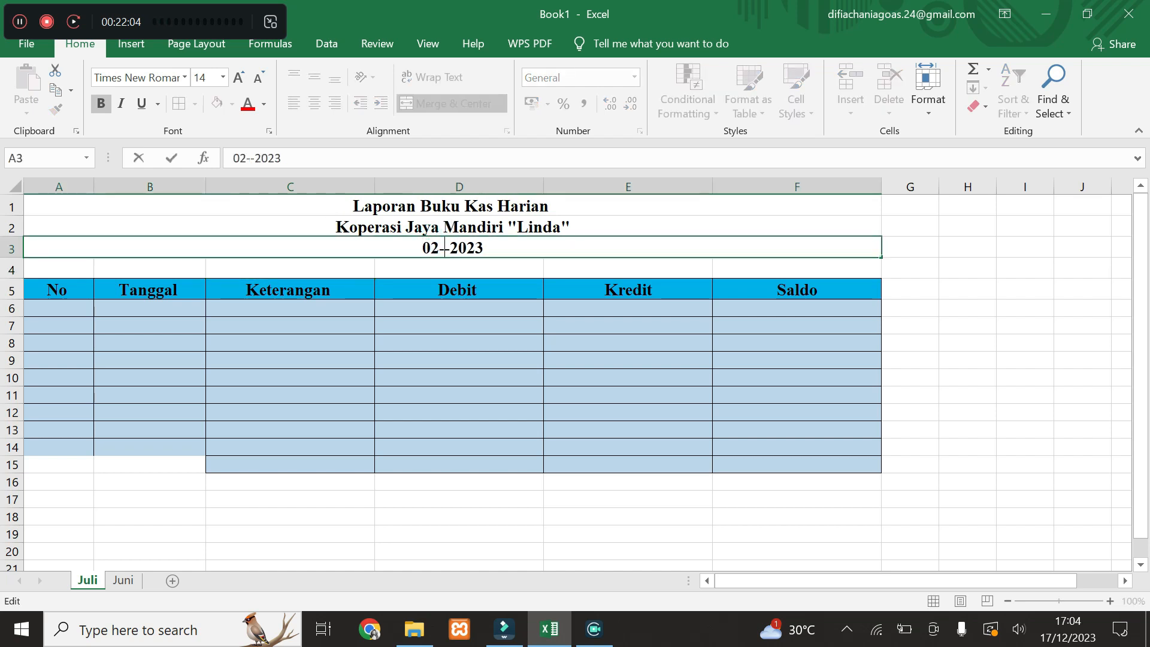
{"action": "type", "text": "Juli"}
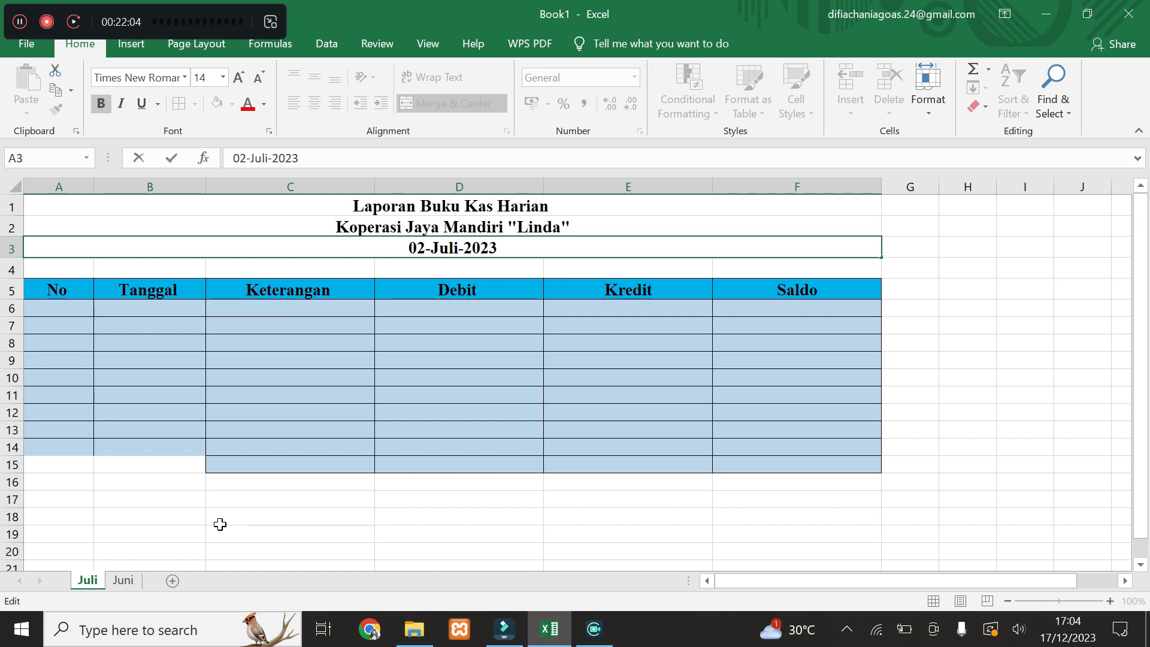
- On the Juni sheet, centre the dates in B7:B14 and the Total label in C15
{"action": "left_click", "coordinate": [126, 580]}
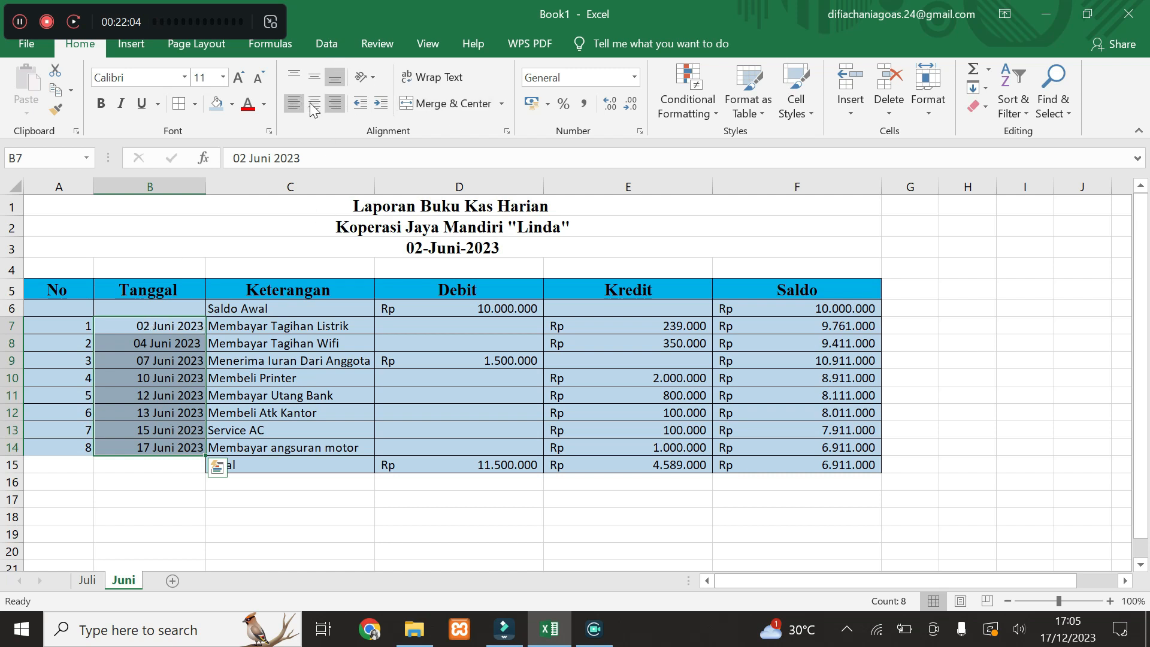
{"action": "left_click", "coordinate": [314, 103]}
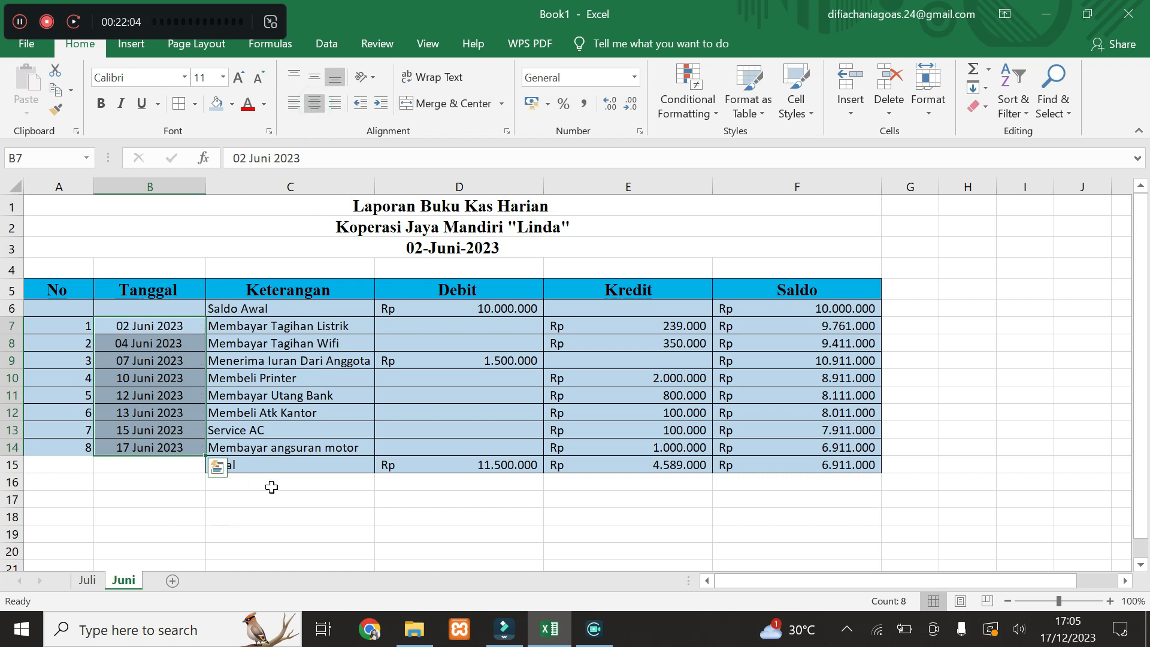
{"action": "left_click", "coordinate": [311, 472]}
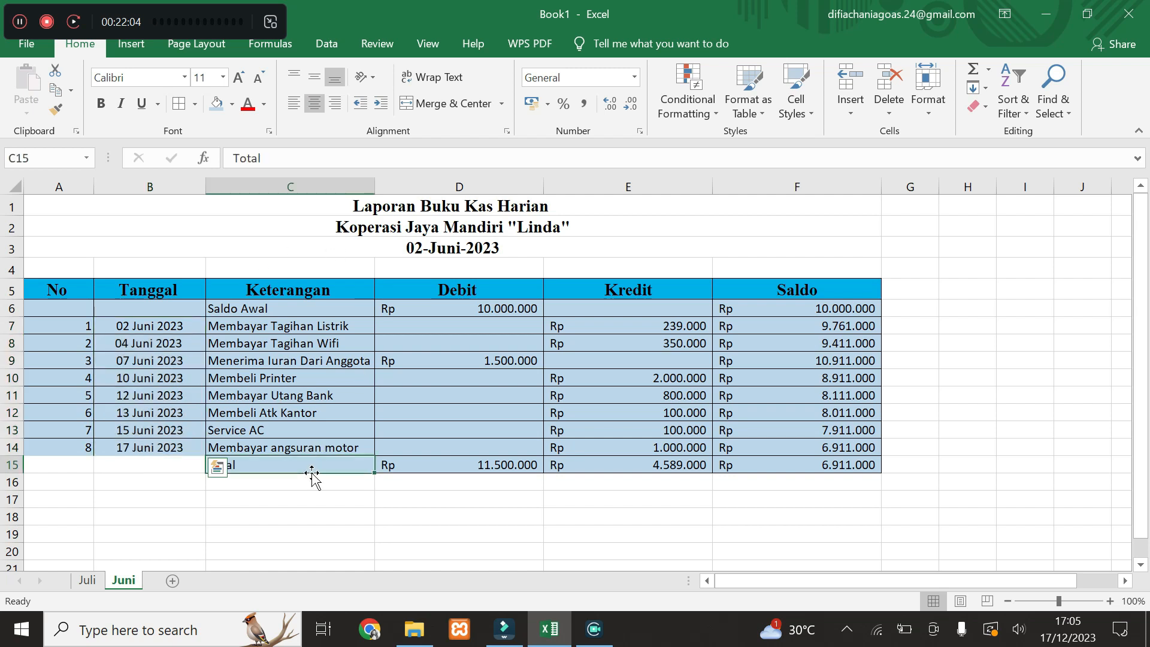
{"action": "left_click", "coordinate": [315, 106]}
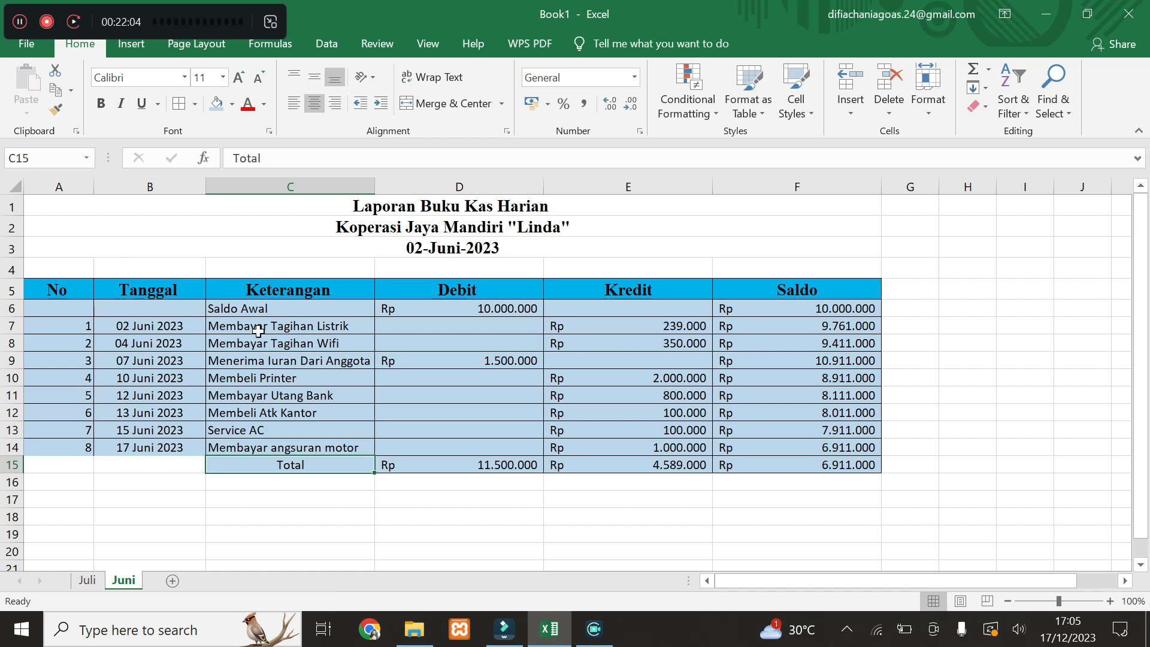
- Try left alignment on the table header row A5:F5 and return it to centre alignment
{"action": "left_click", "coordinate": [68, 291]}
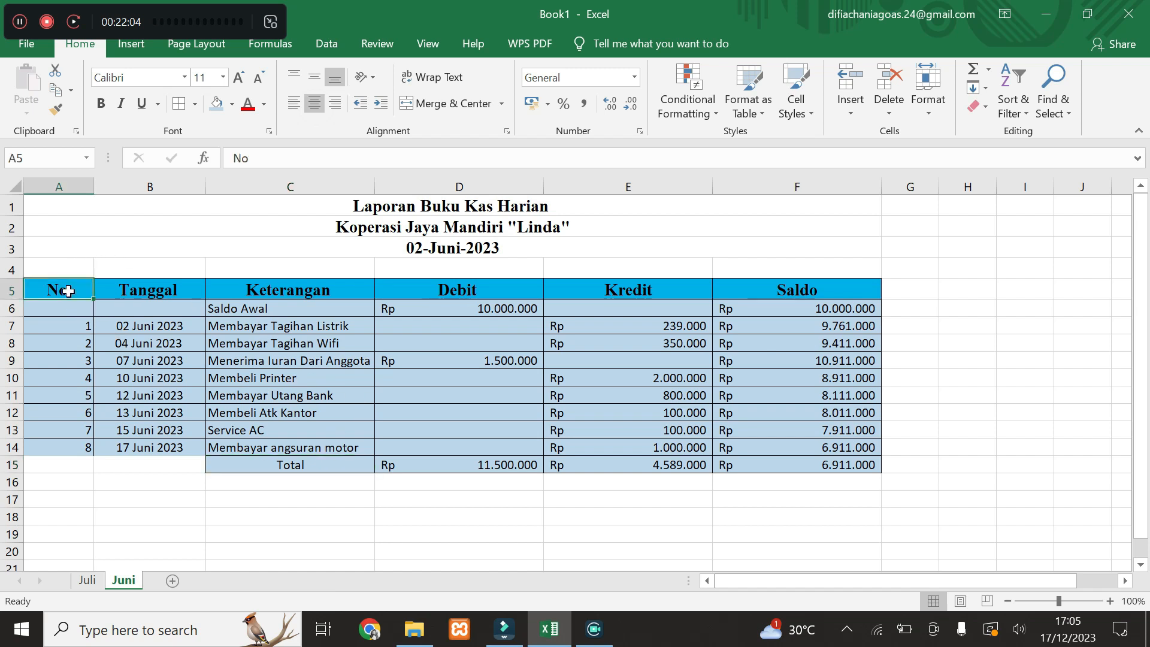
{"action": "left_click_drag", "start_coordinate": [68, 291], "coordinate": [823, 291]}
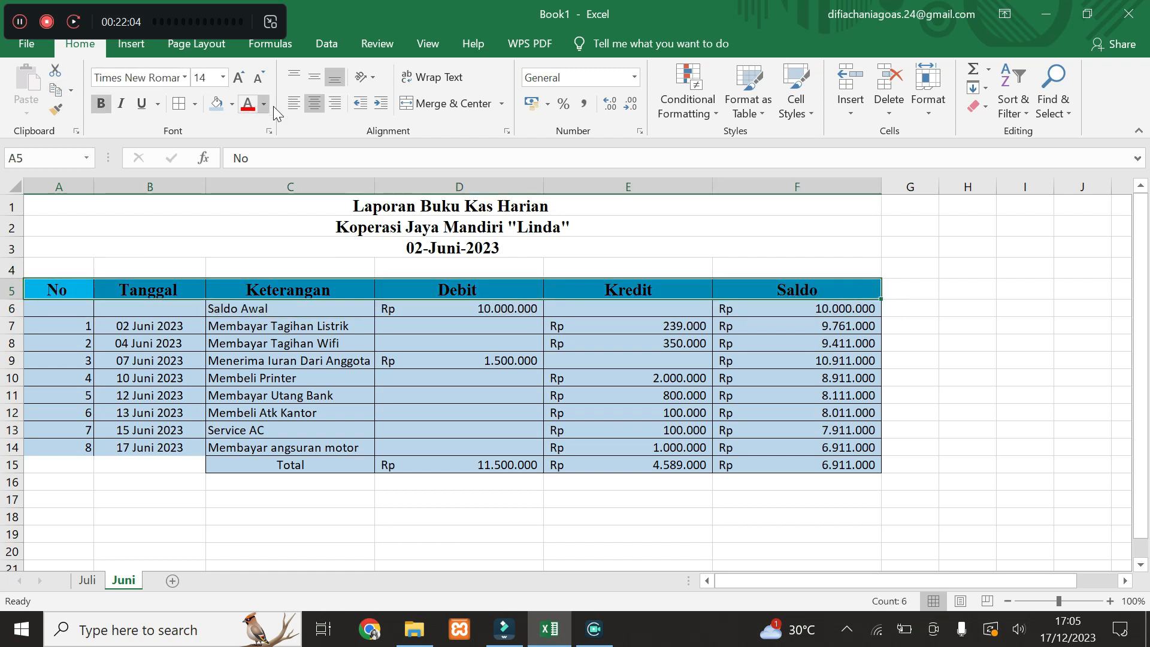
{"action": "left_click", "coordinate": [290, 108]}
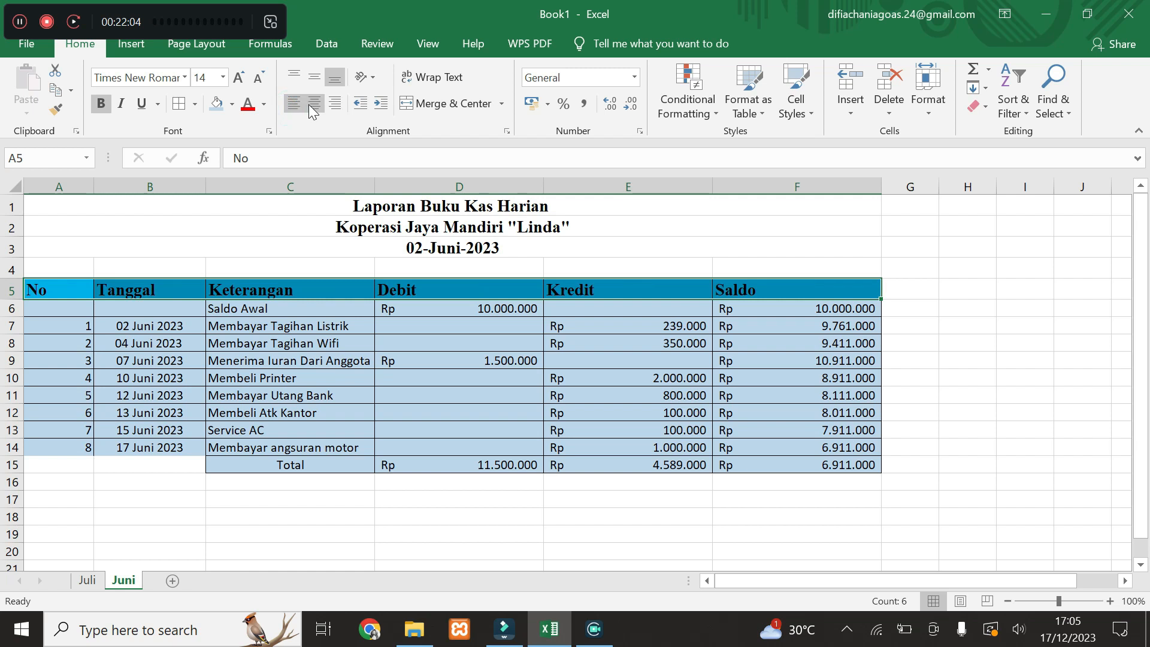
{"action": "left_click", "coordinate": [310, 108]}
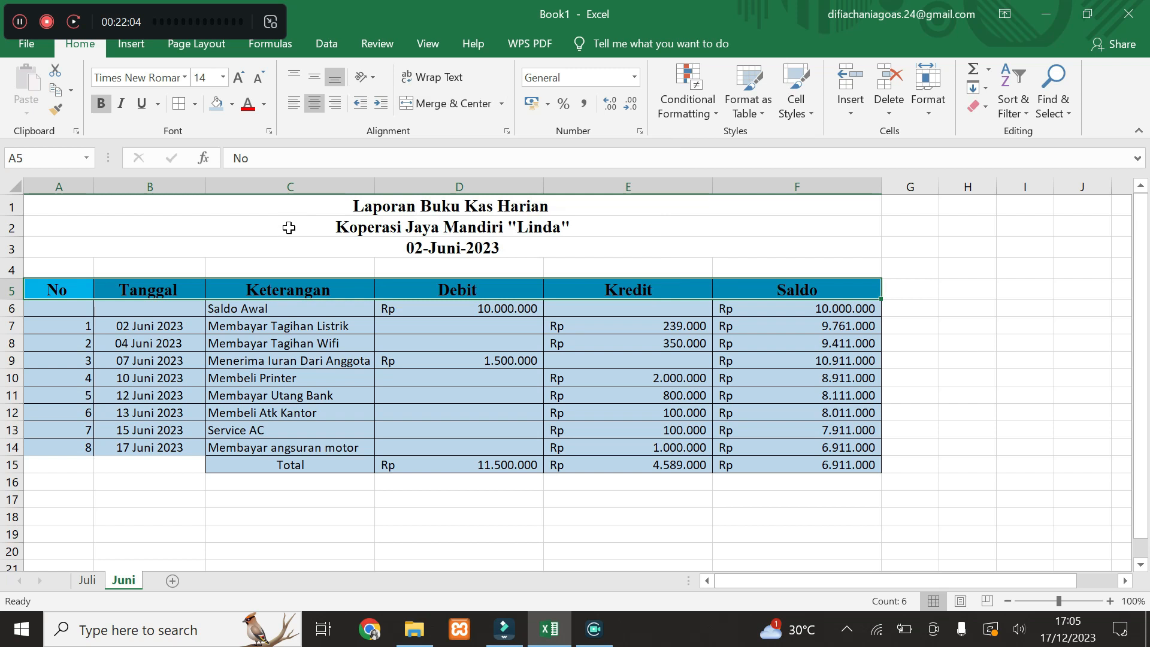
{"action": "left_click", "coordinate": [289, 245]}
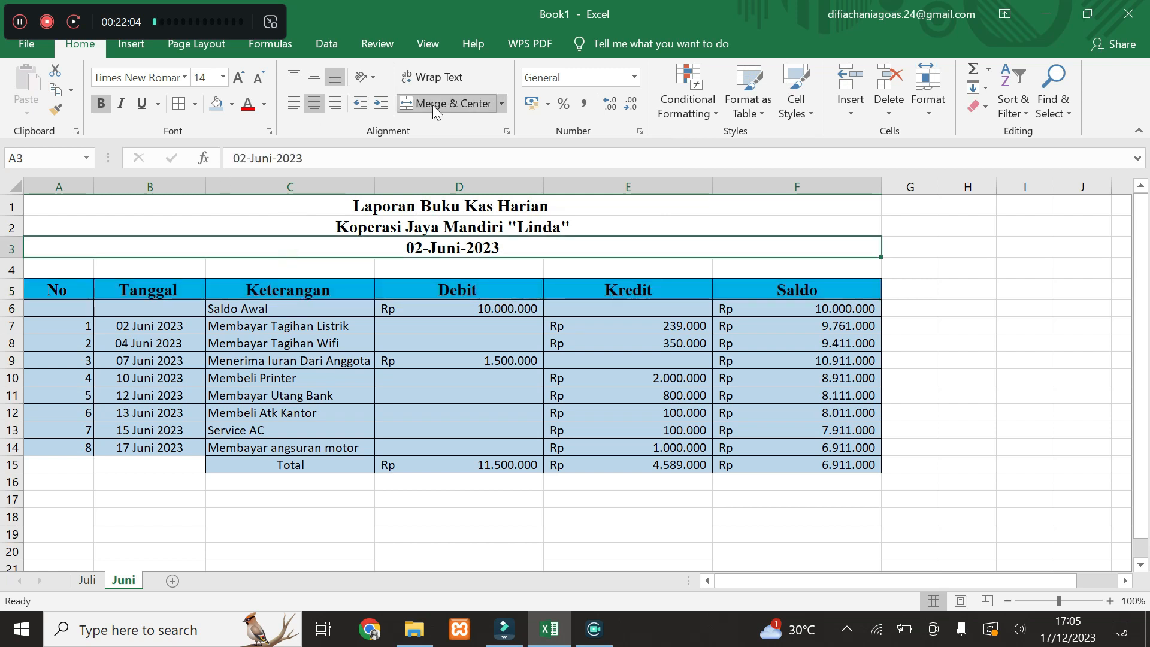
{"action": "left_click", "coordinate": [294, 299]}
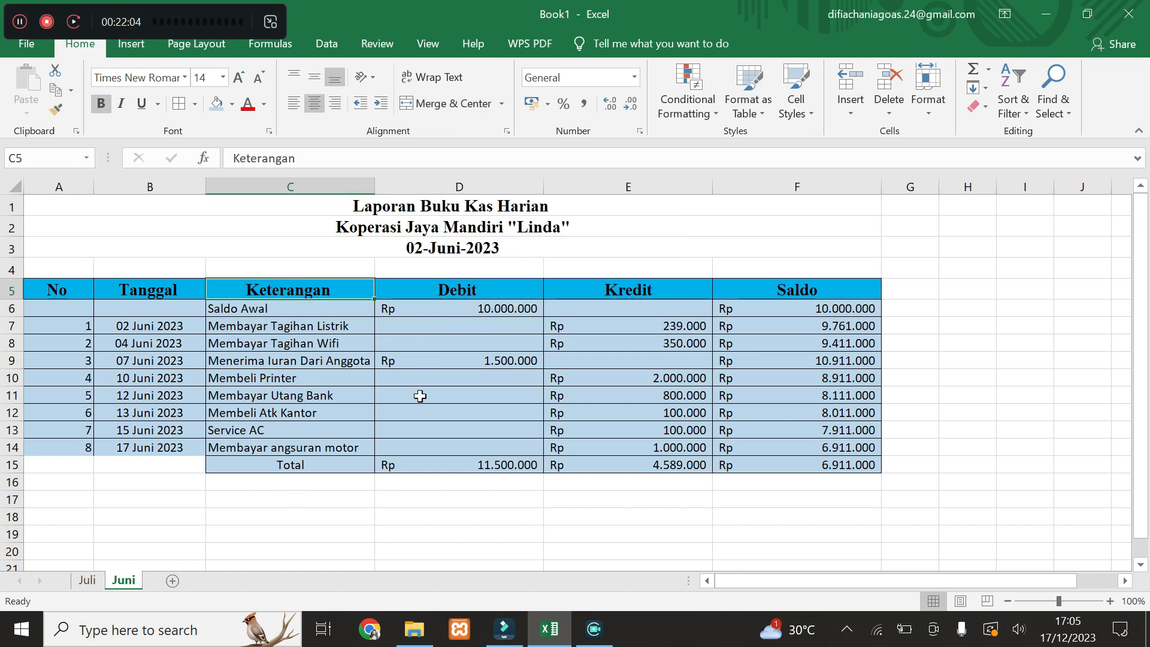
{"action": "left_click", "coordinate": [294, 514]}
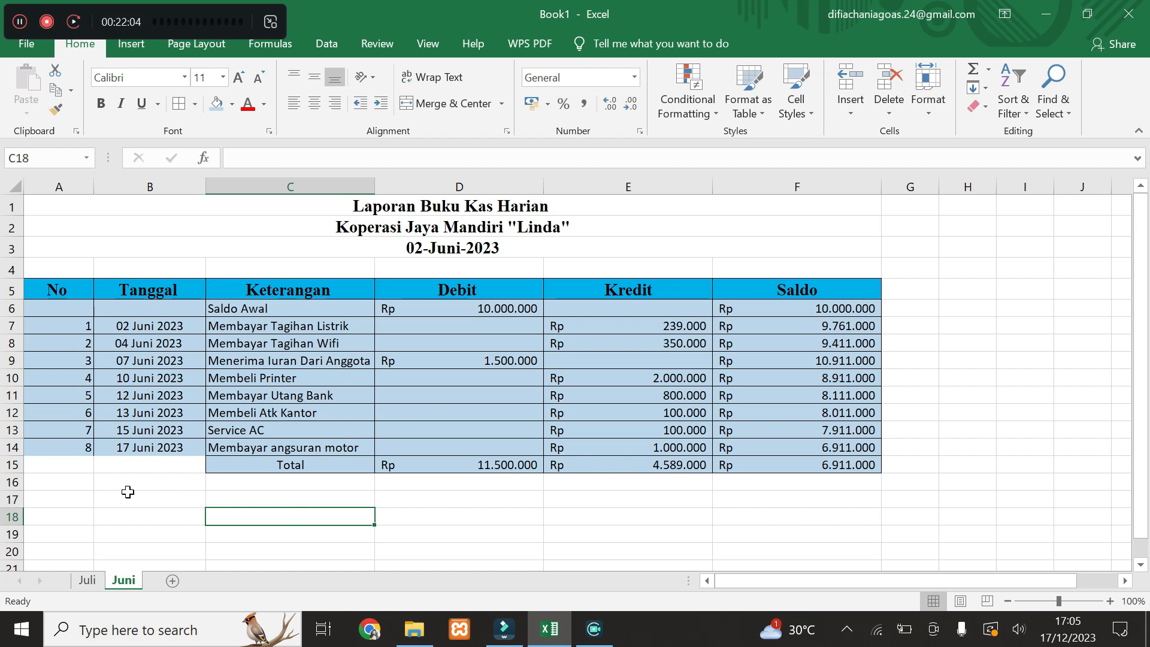